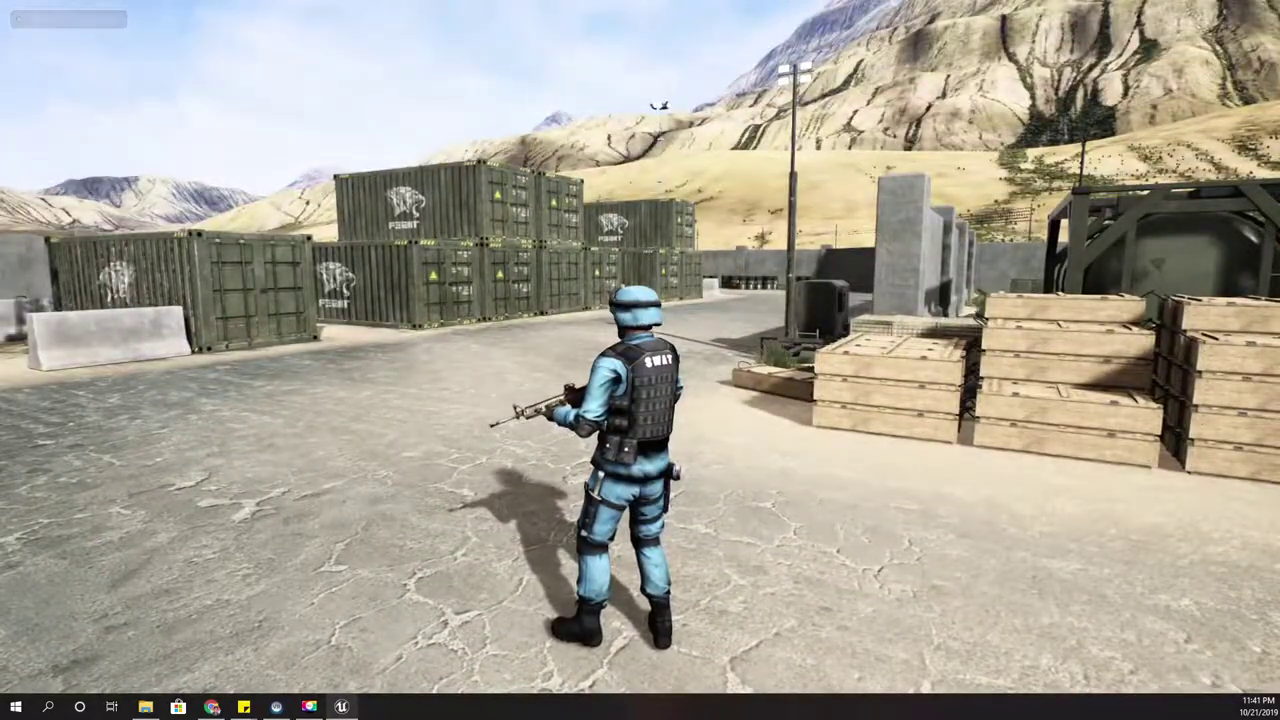
Step: Playtest the shooter level by walking around, aiming and firing at the ground and the nearest green container, and end the session
key(w)
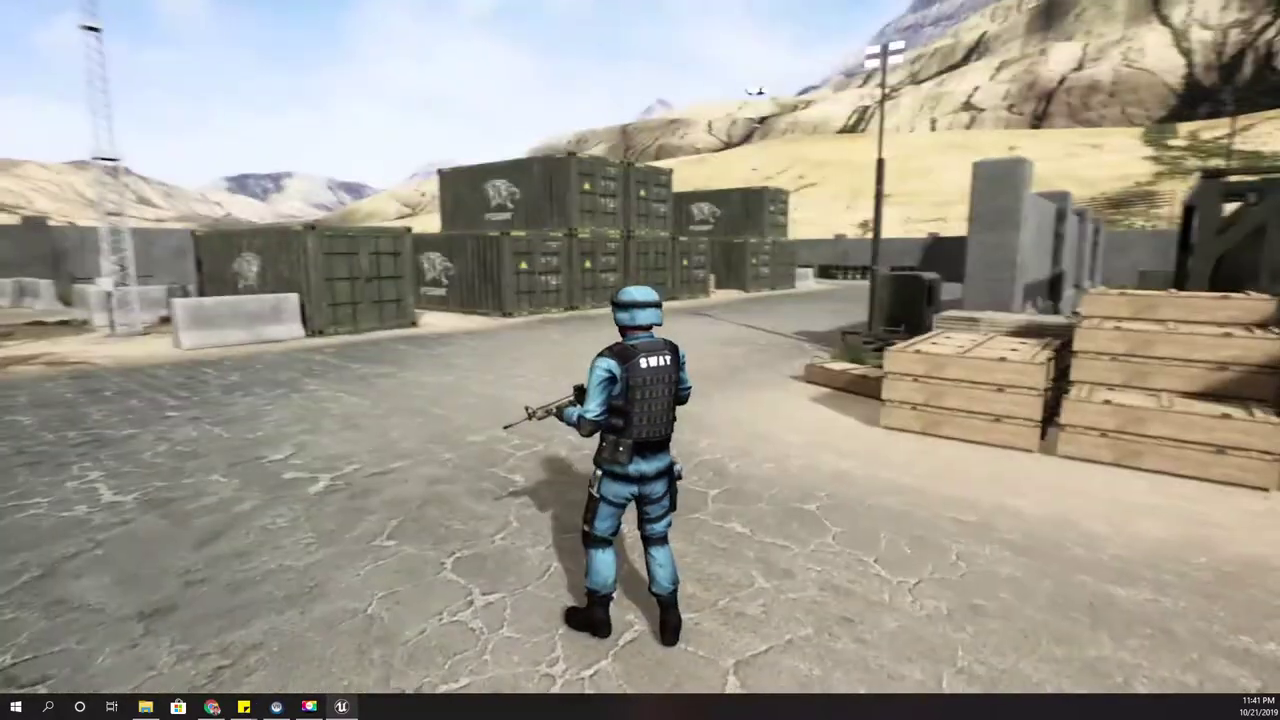
right_click(640, 346)
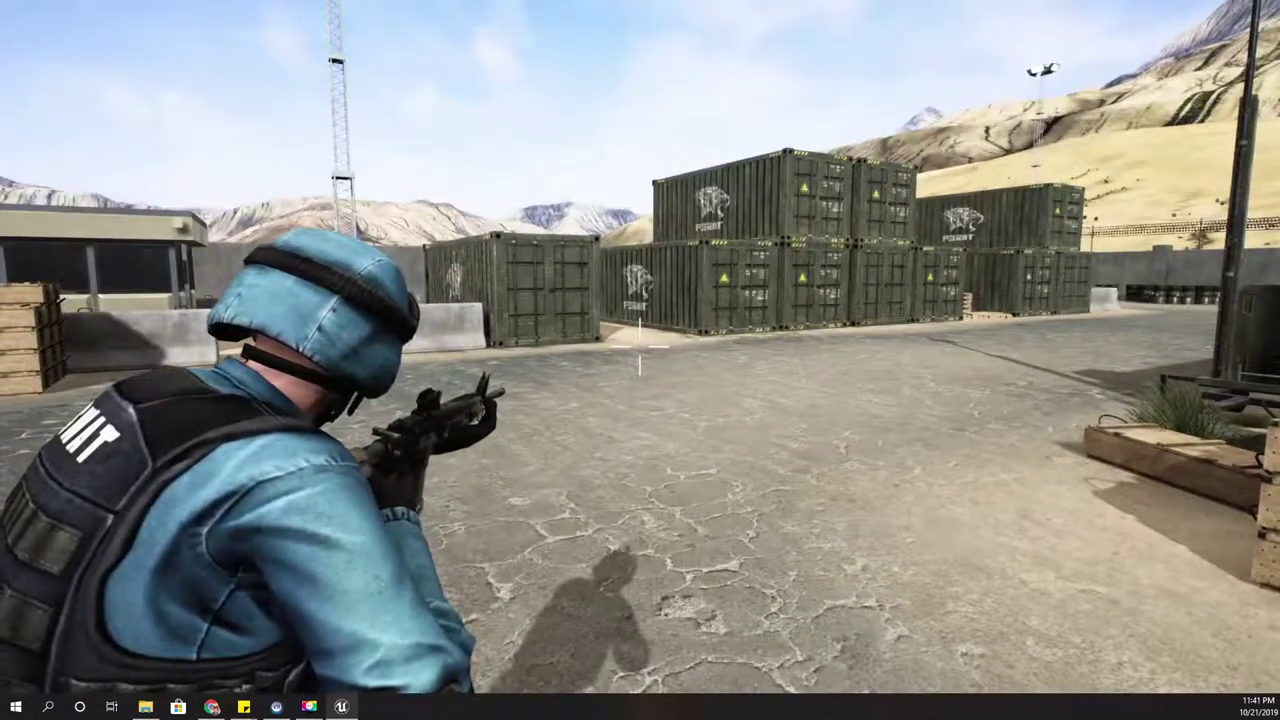
key(w)
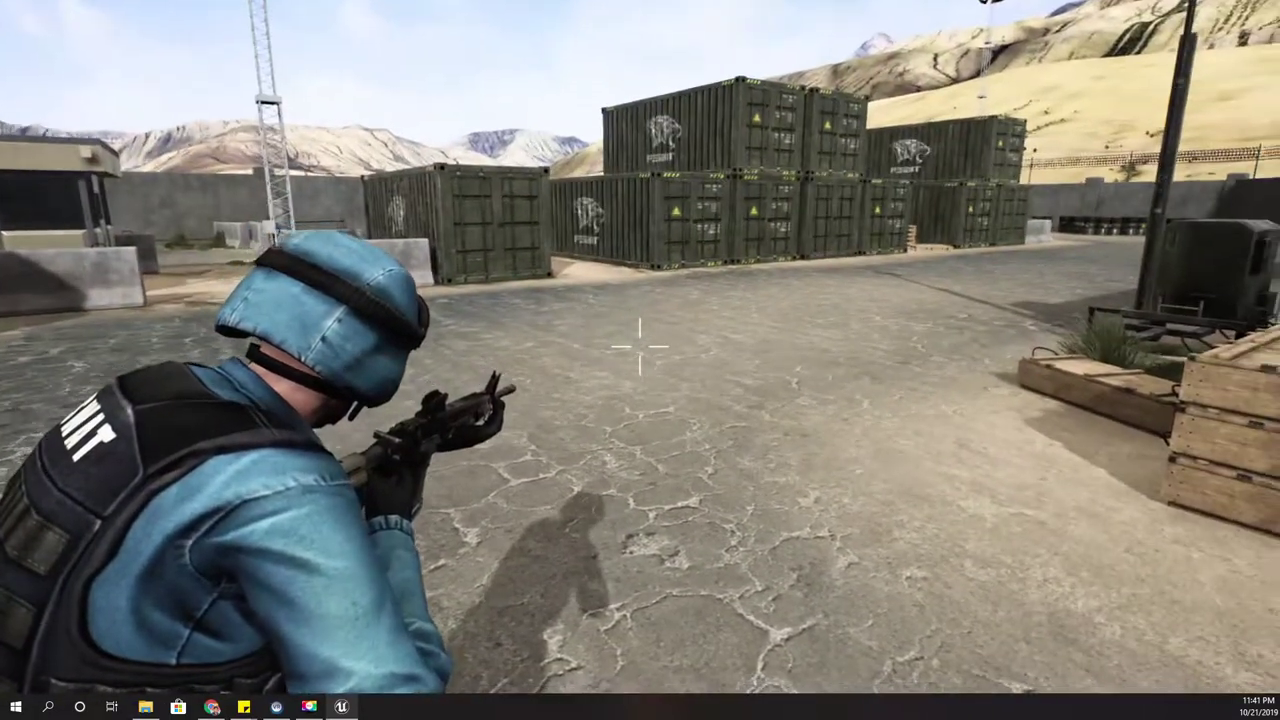
click(640, 346)
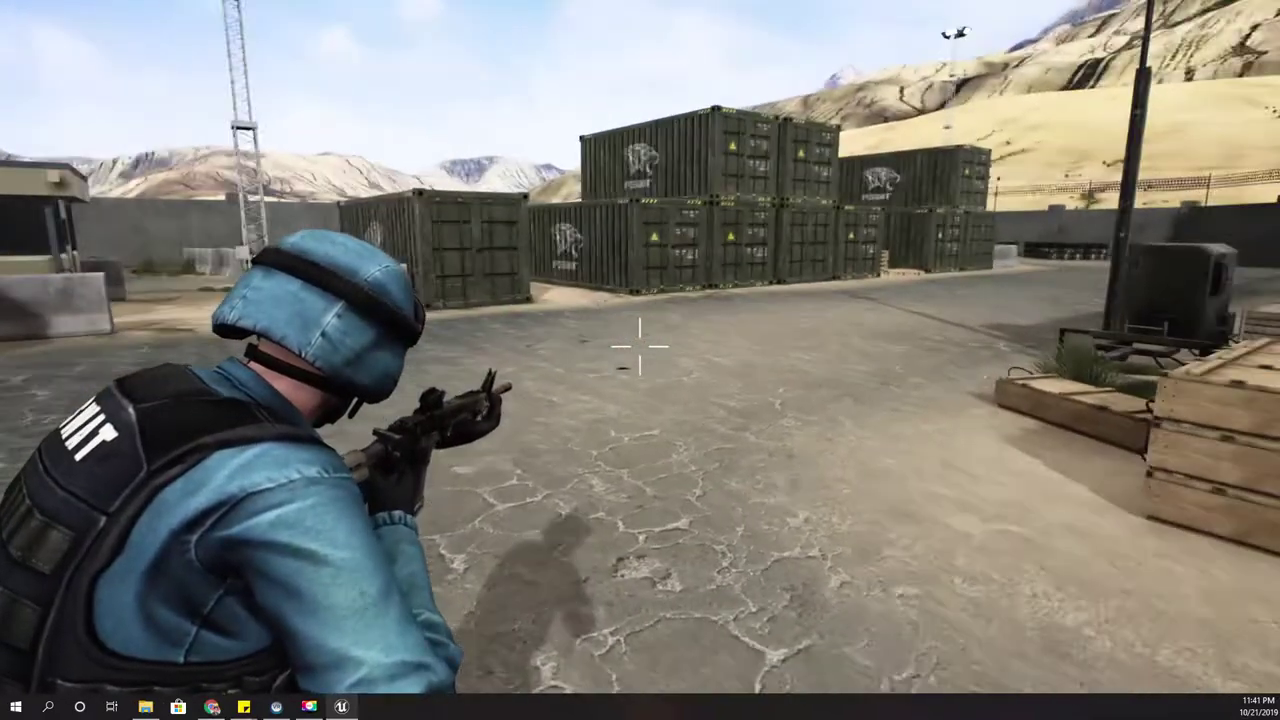
key(w)
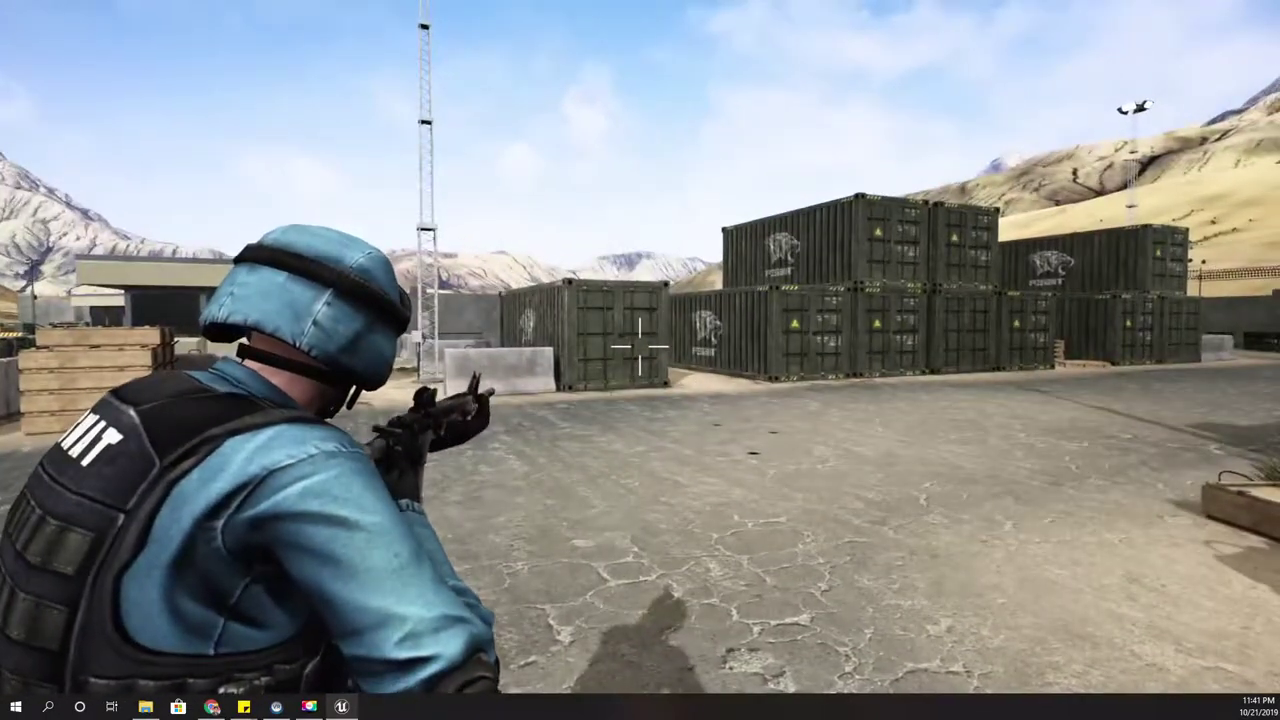
click(640, 346)
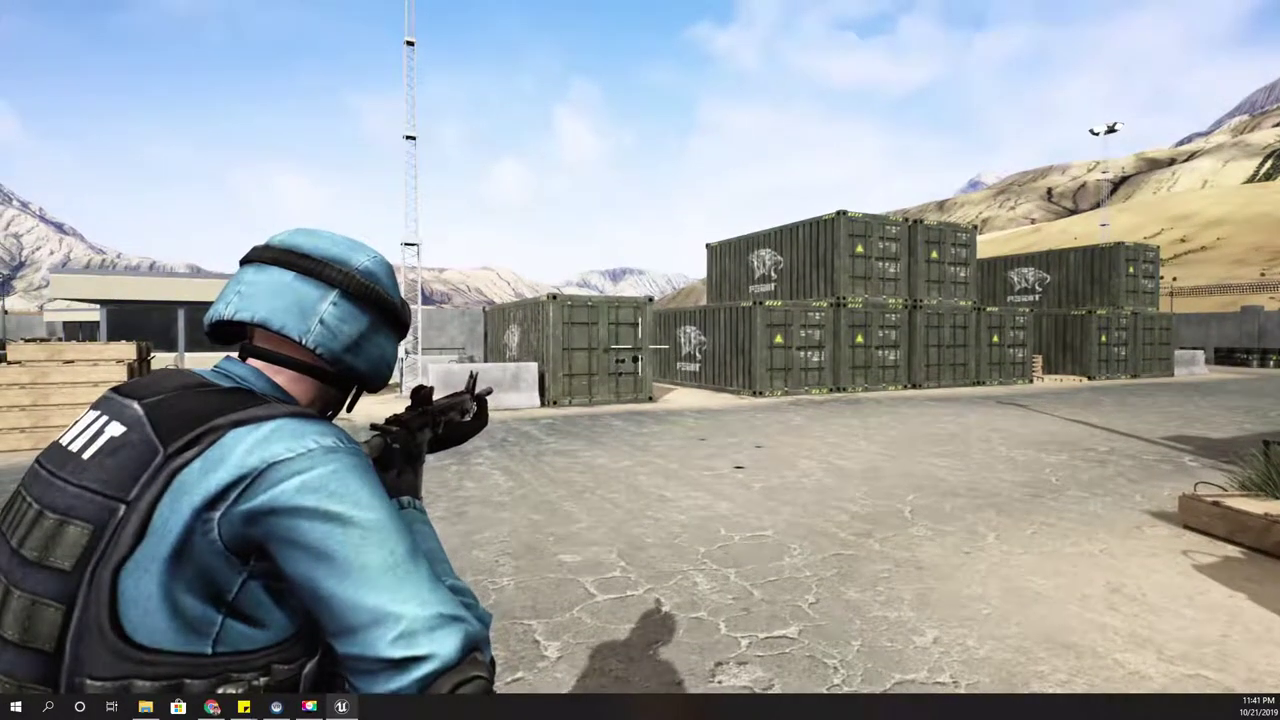
click(640, 346)
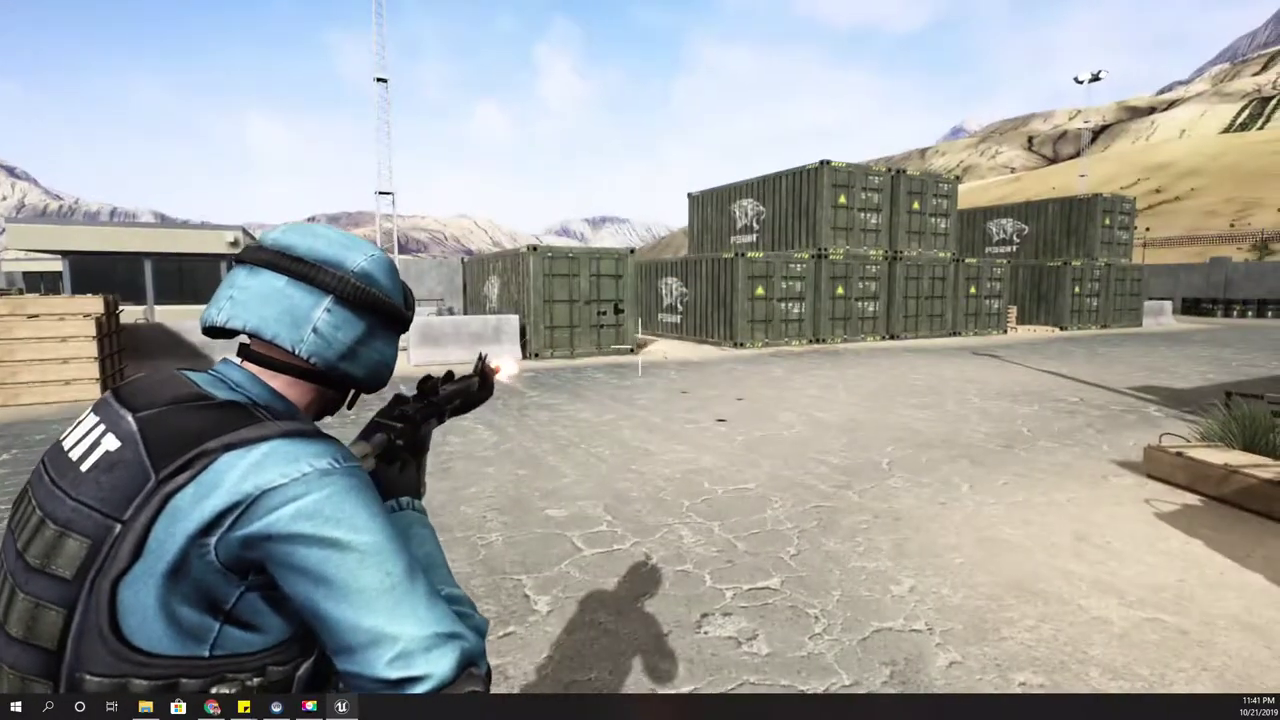
click(640, 345)
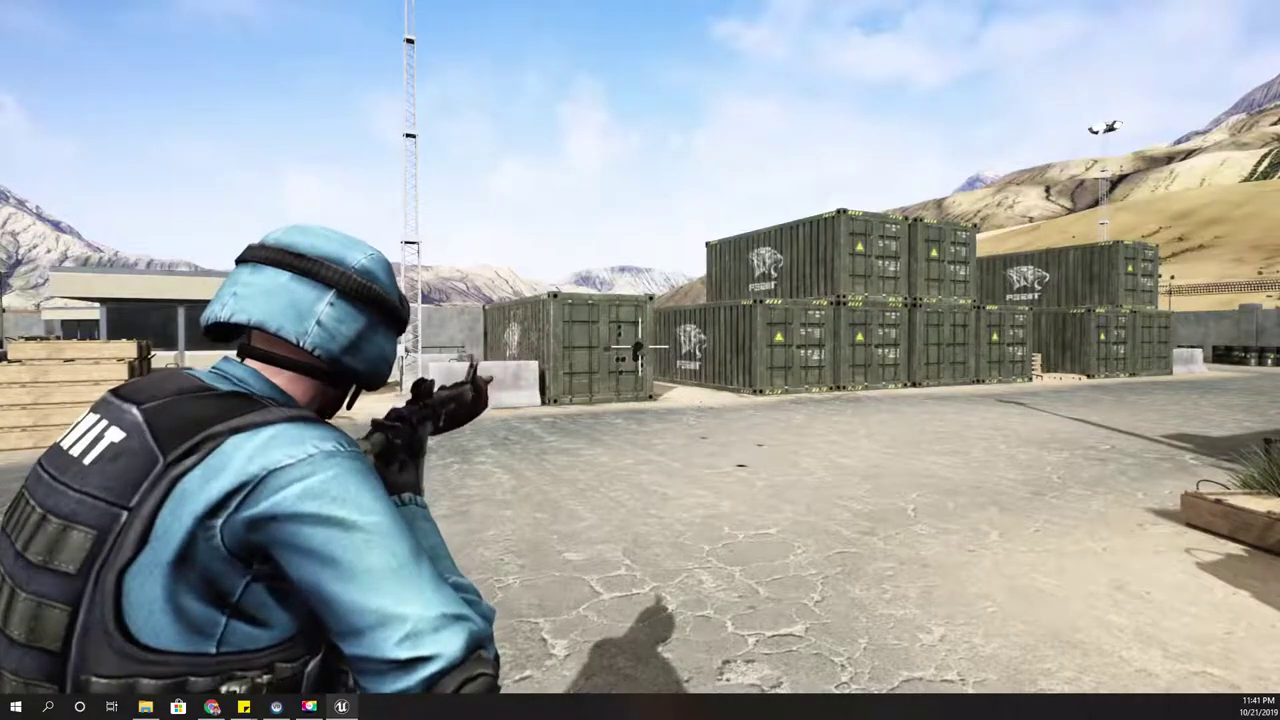
key(w)
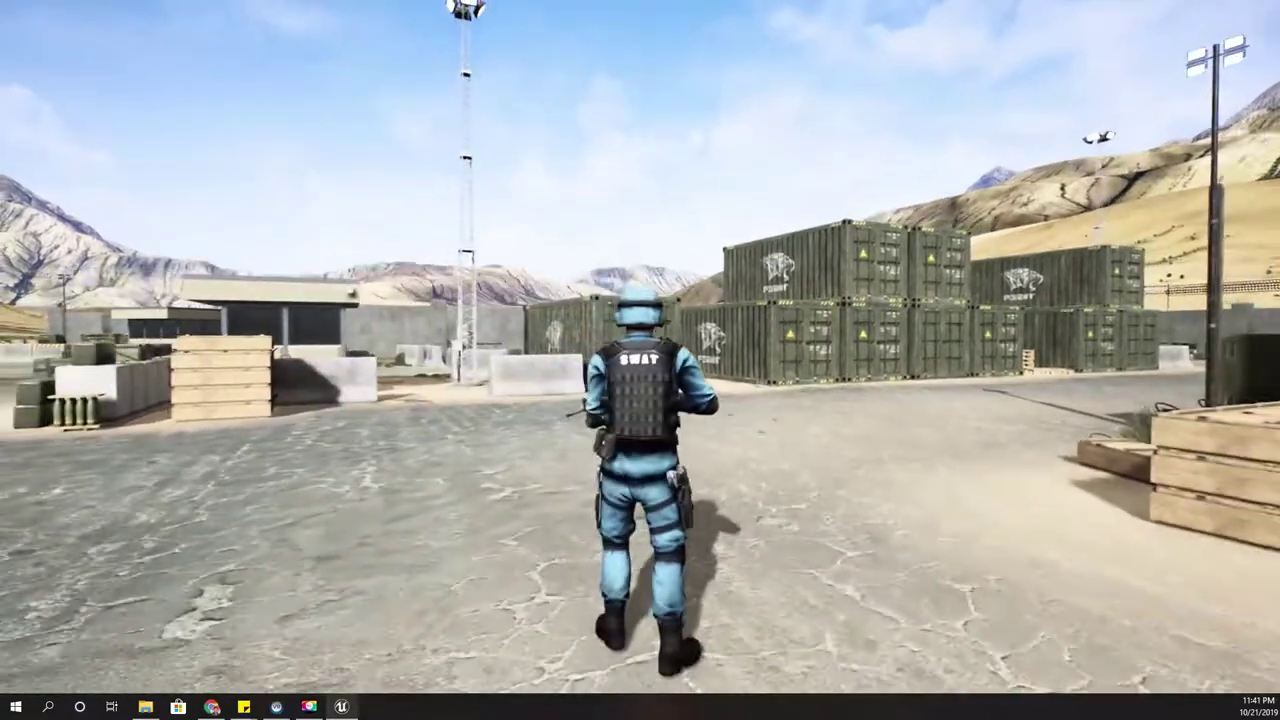
key(Escape)
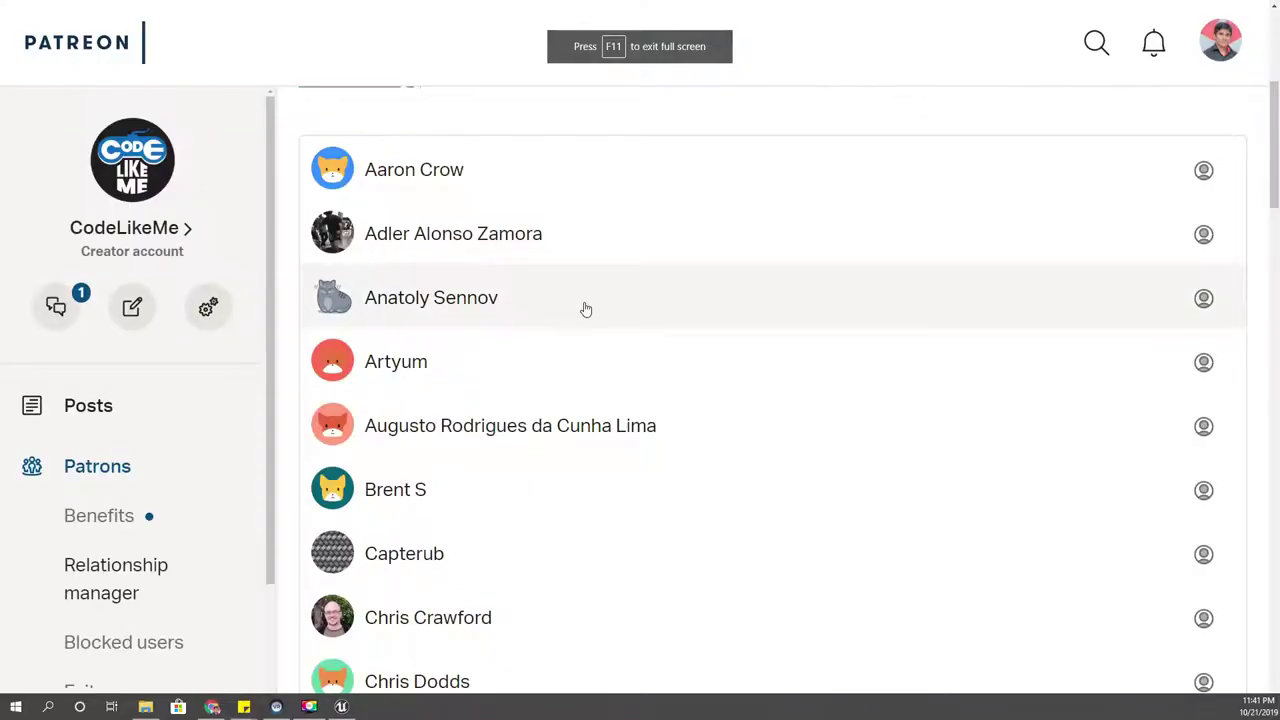
Step: Look through the Patreon list of active paid patrons and continue onto its second page
scroll(586, 309, down, 9)
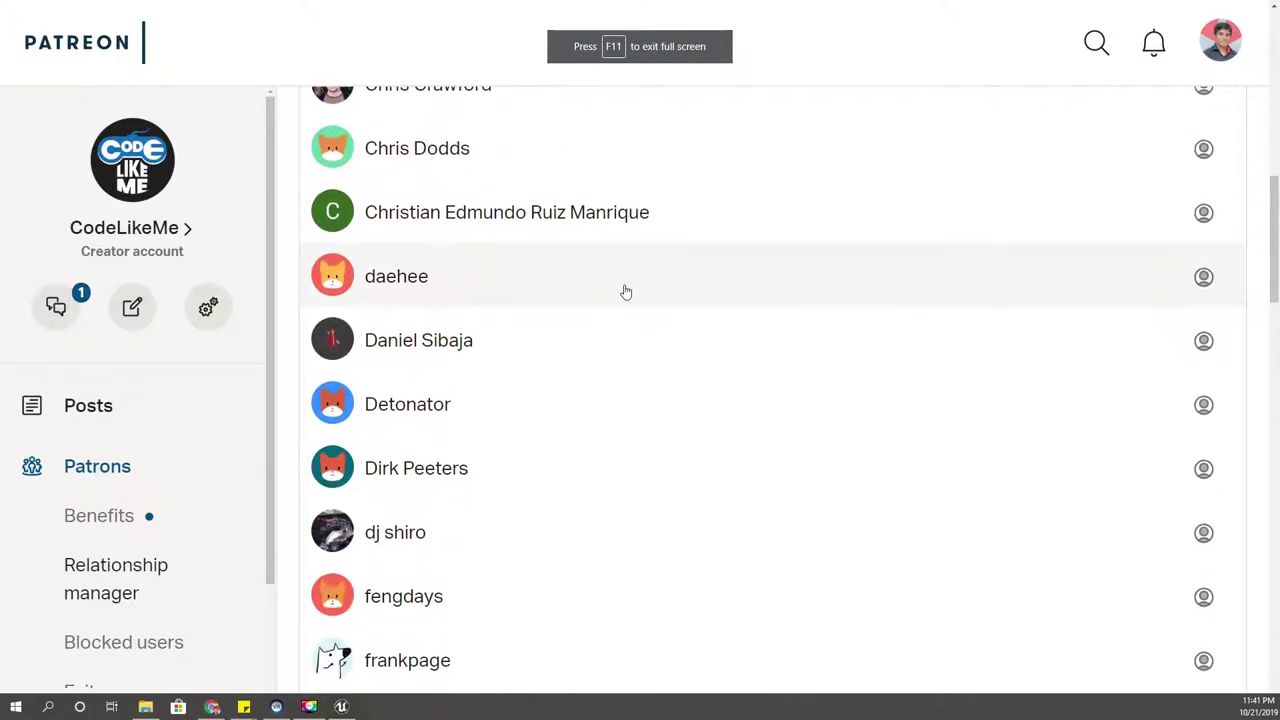
scroll(626, 292, down, 16)
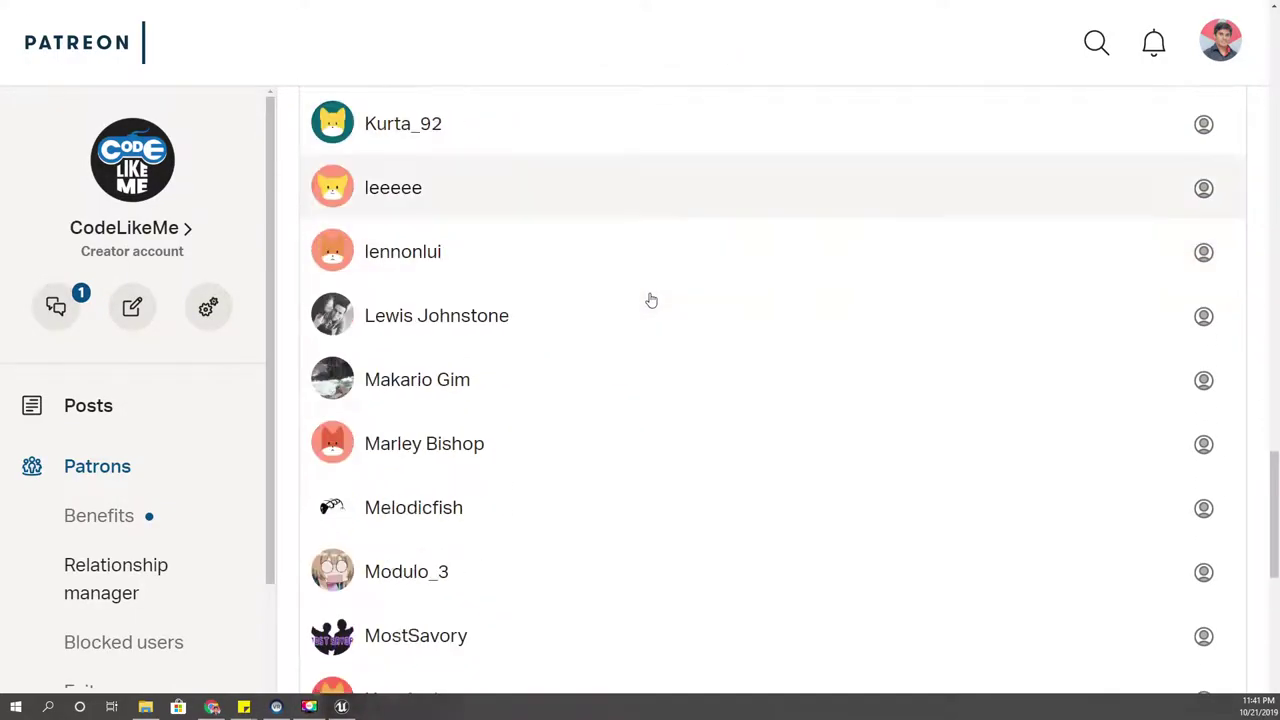
scroll(700, 327, down, 3)
click(801, 623)
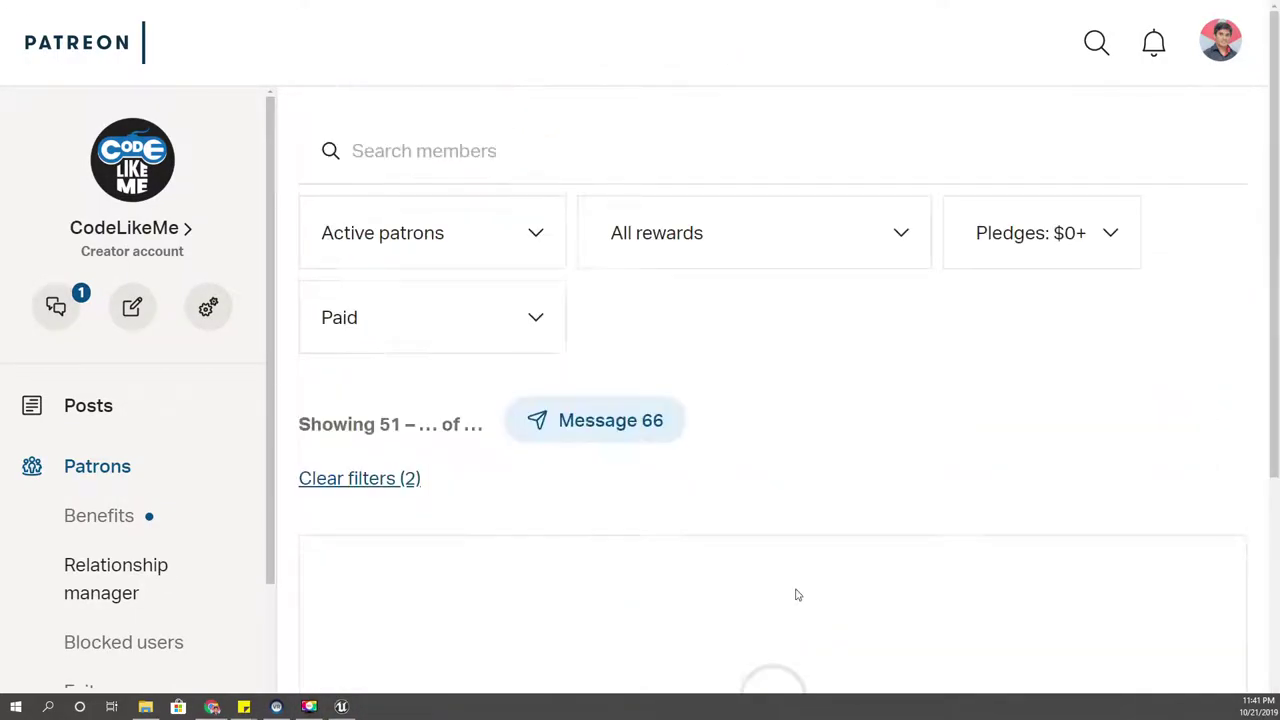
scroll(700, 434, down, 5)
scroll(702, 437, down, 4)
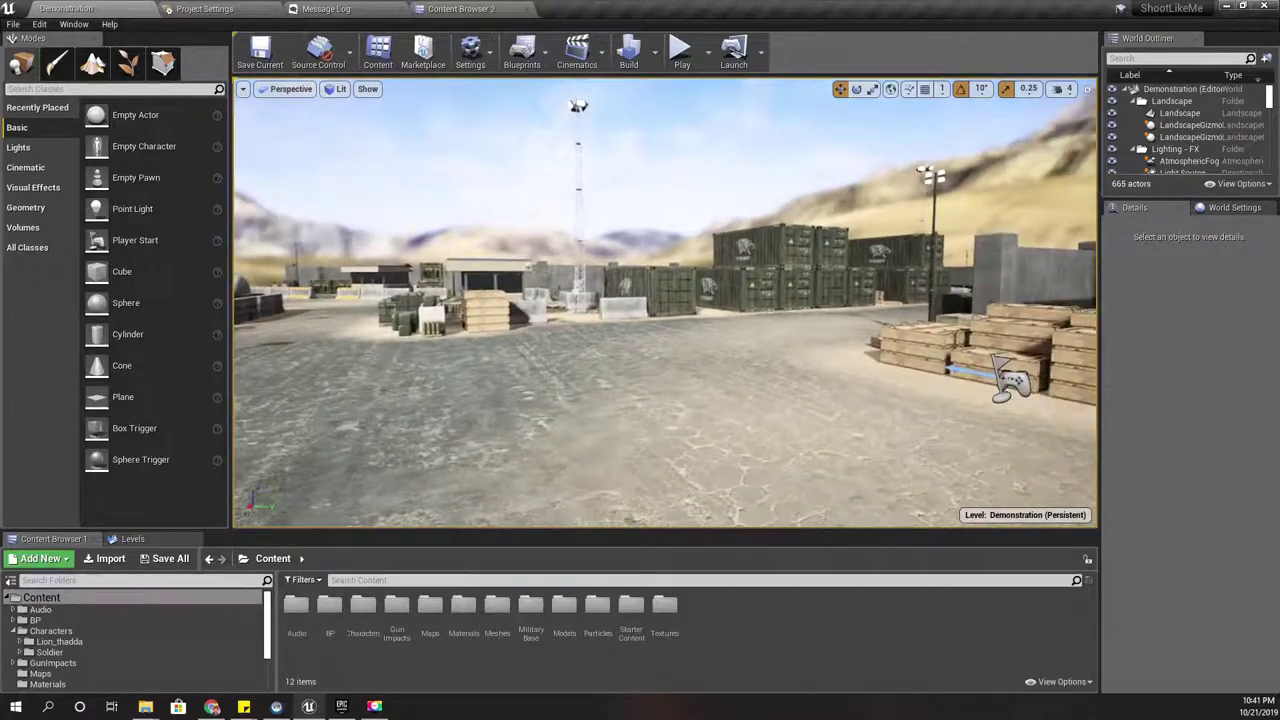
Step: Check the installed Unreal Engine versions in the Epic Games Launcher and return to the ShootLikeMe editor
click(341, 707)
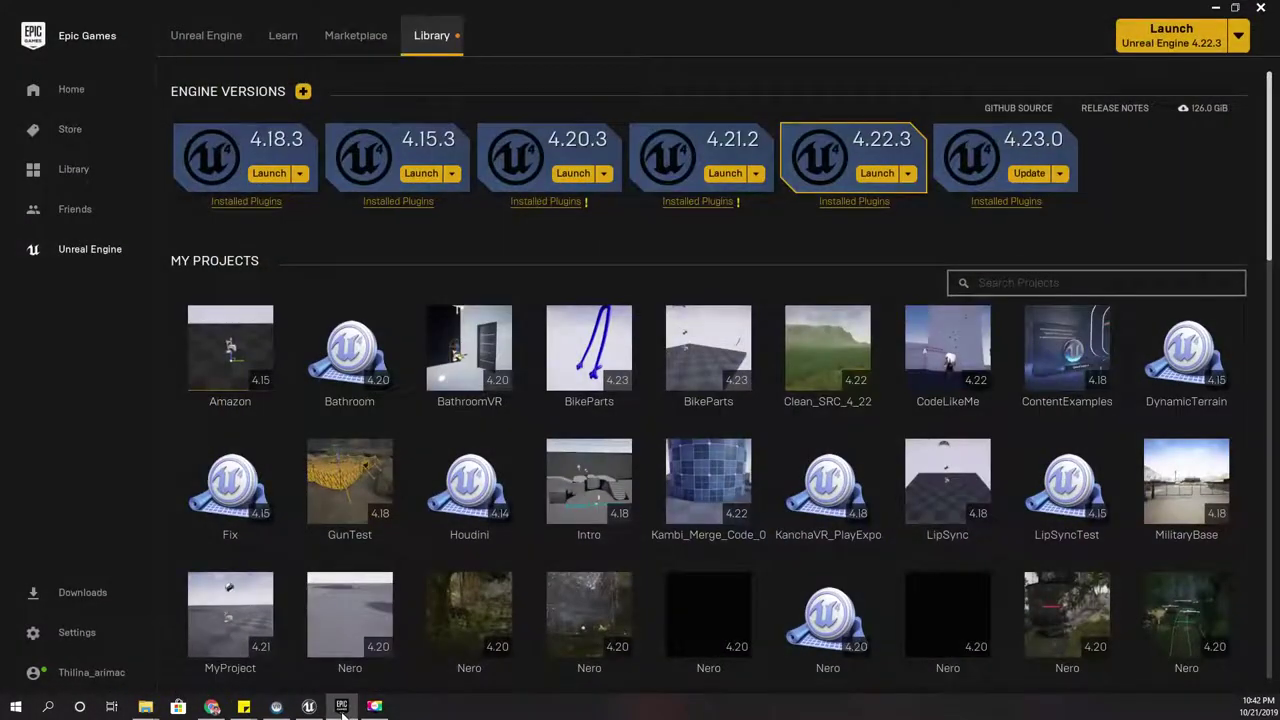
click(343, 714)
Step: Playtest the Demonstration level in a full-screen viewport, aiming and running toward the guard building, and return to the normal editor
right_drag(582, 352, 424, 302)
right_drag(480, 235, 559, 310)
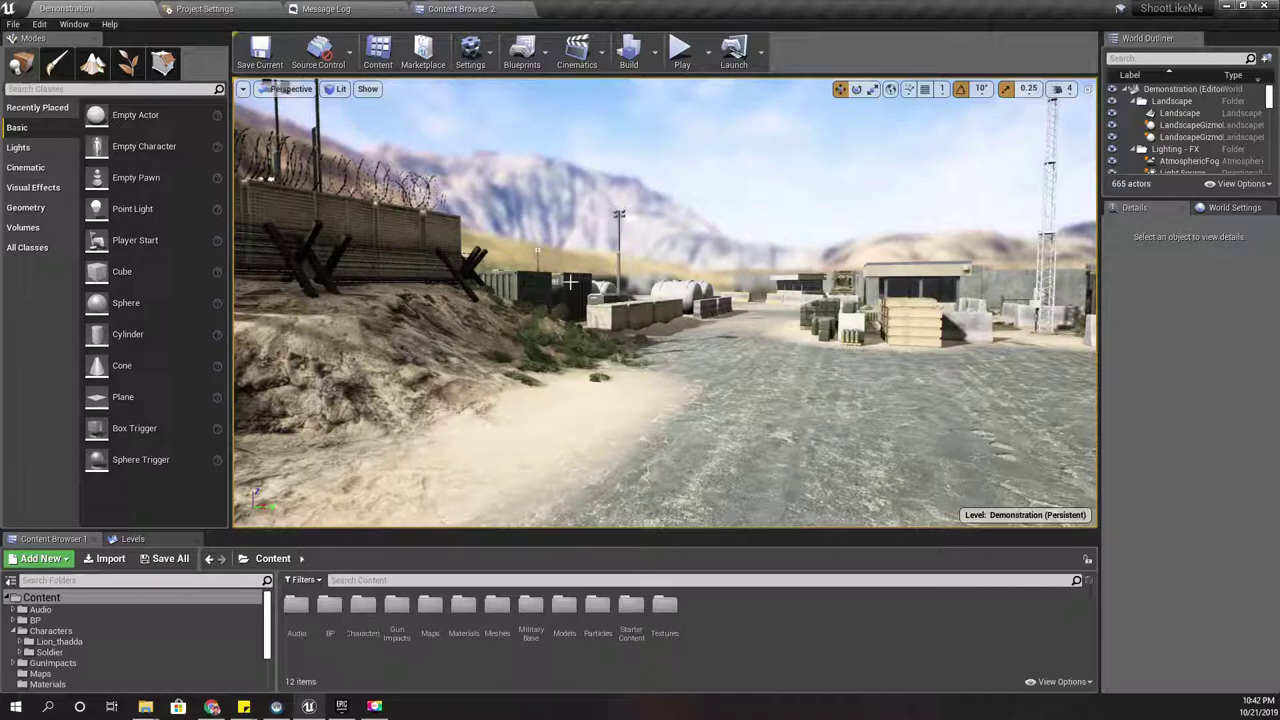
right_drag(495, 152, 560, 172)
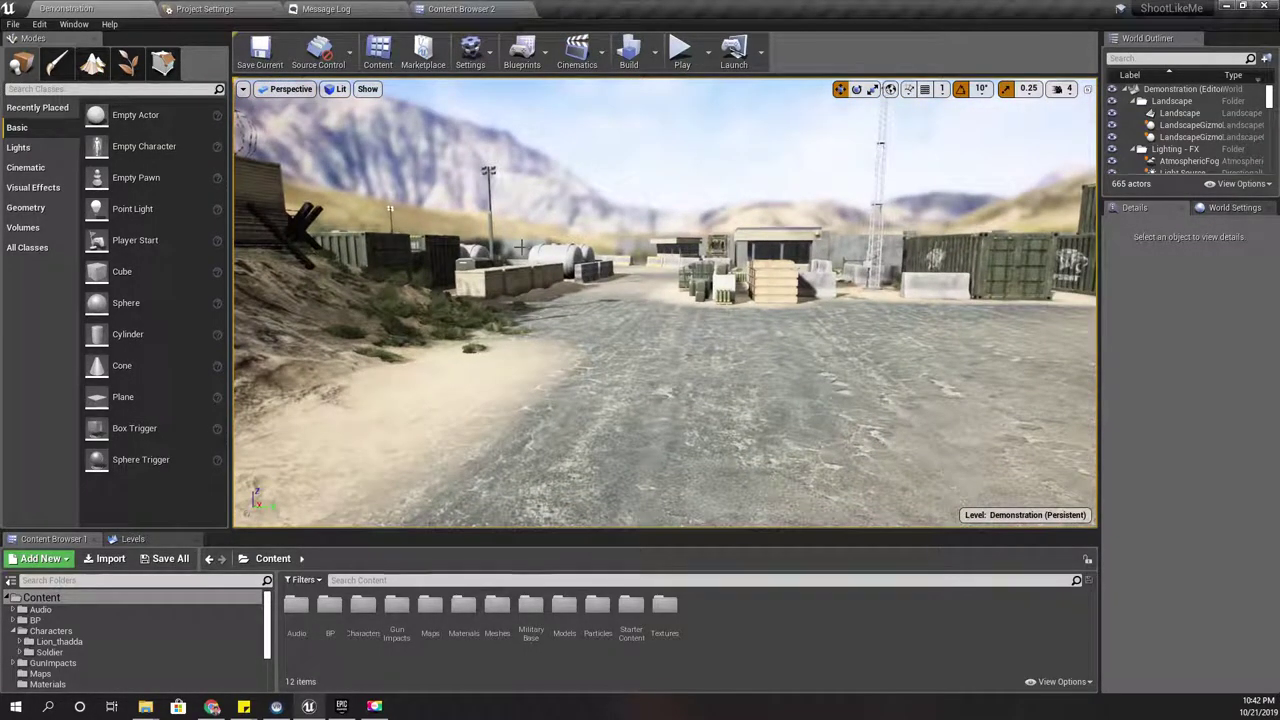
key(F11)
key(alt+p)
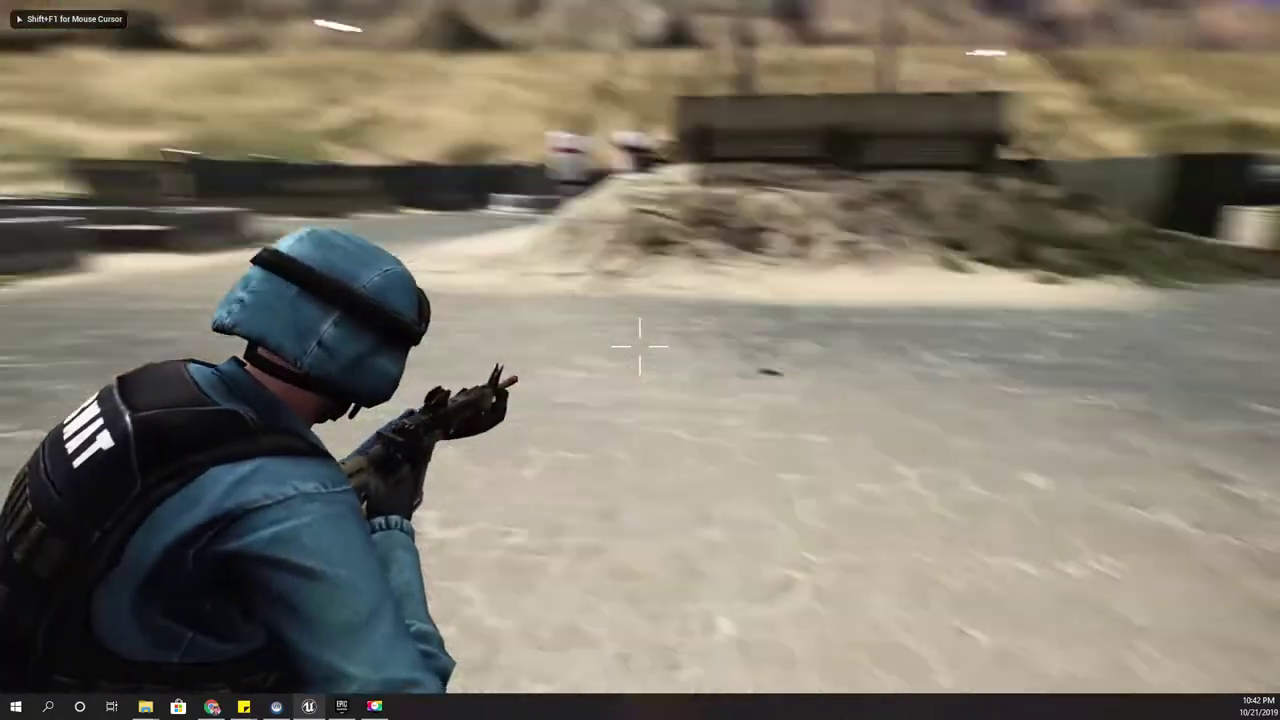
key(w)
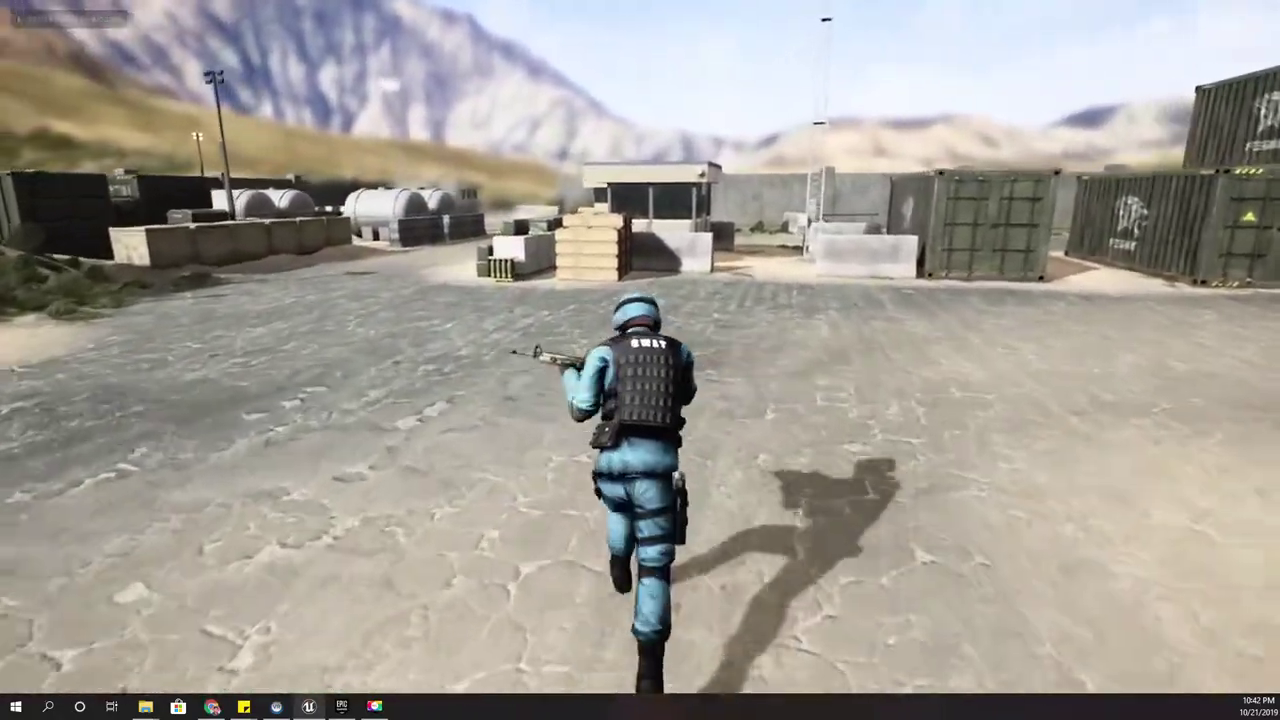
key(Escape)
key(F11)
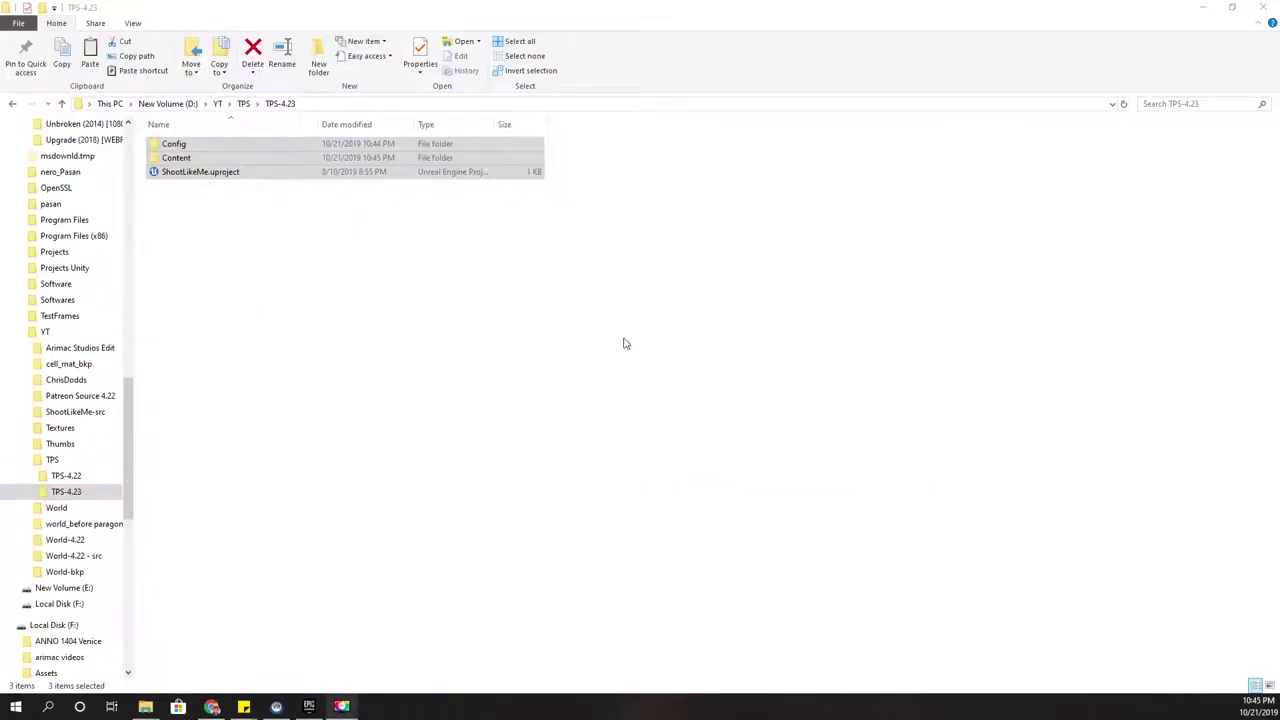
Step: Switch ShootLikeMe.uproject in the TPS-4.23 folder to Unreal Engine version 4.23 and open the project
click(703, 255)
right_click(173, 177)
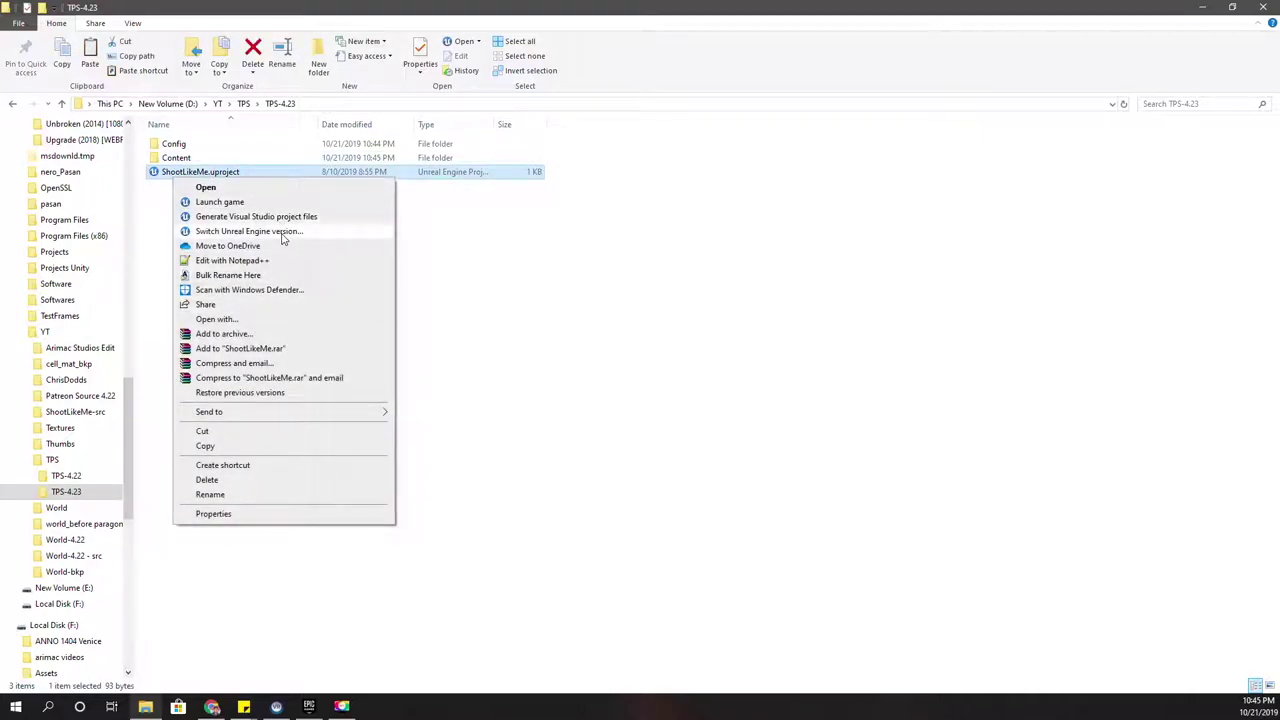
click(281, 234)
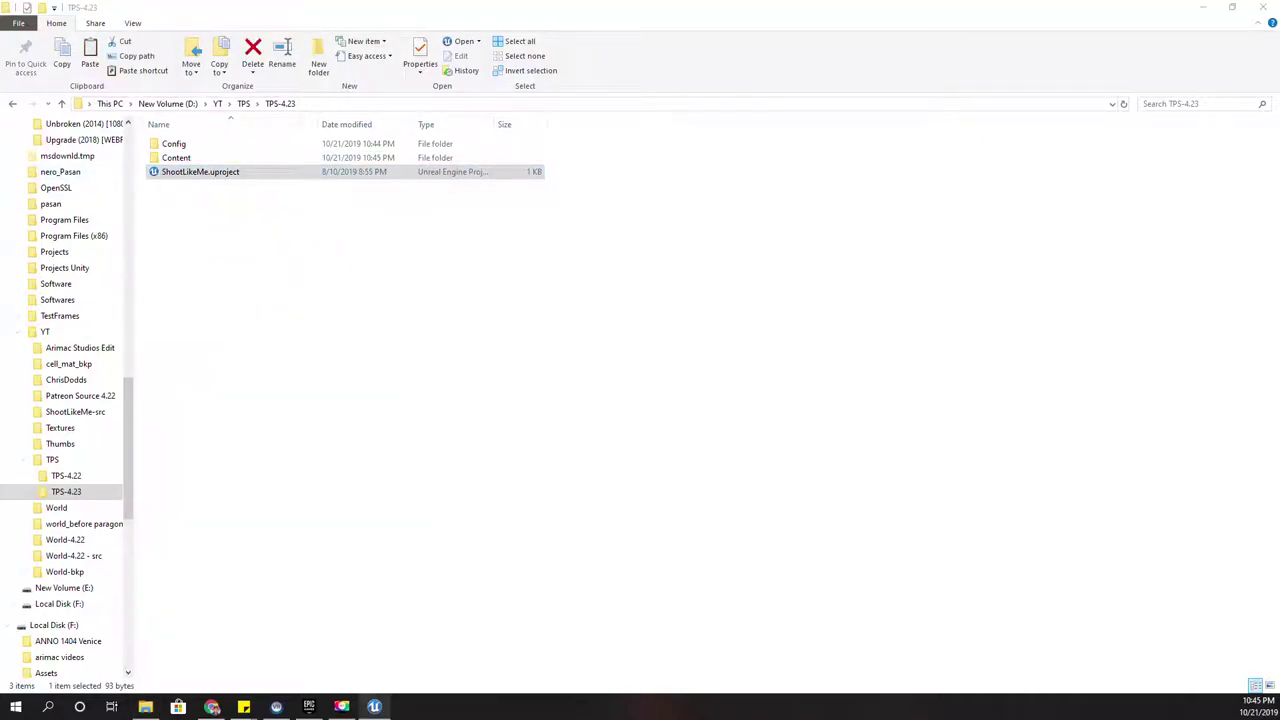
drag(1279, 207, 654, 261)
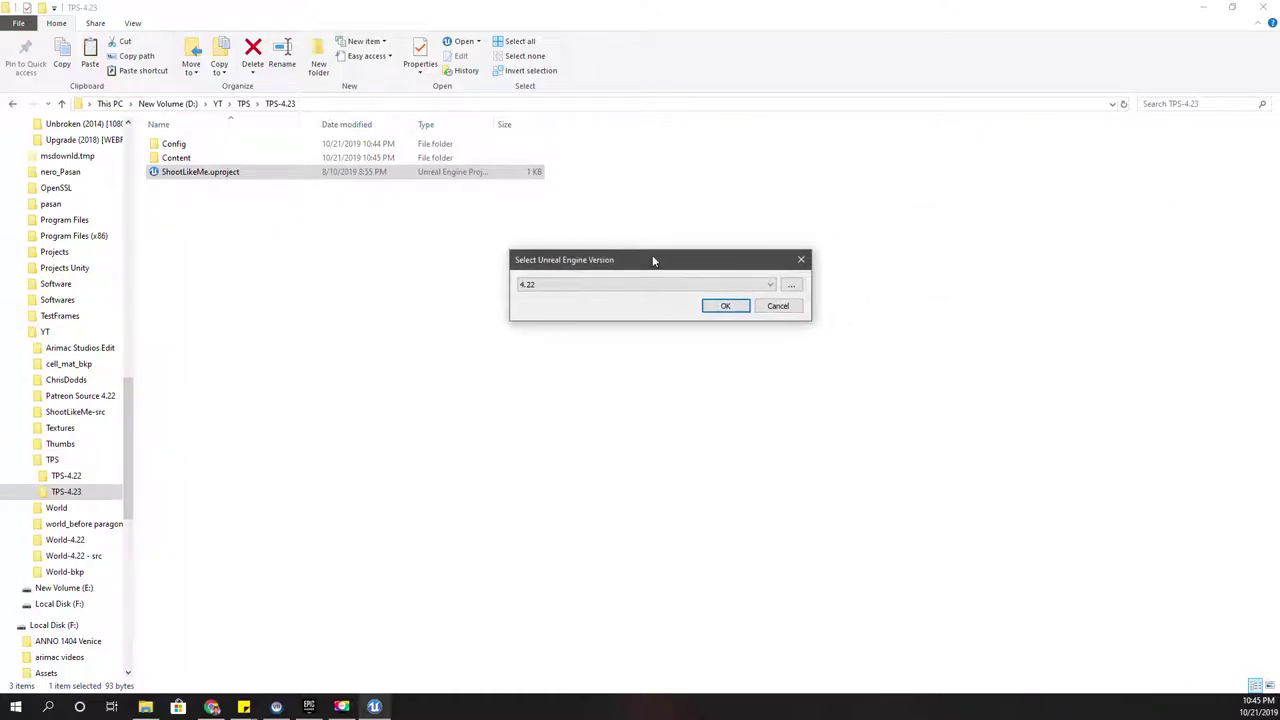
click(535, 286)
click(558, 301)
click(738, 307)
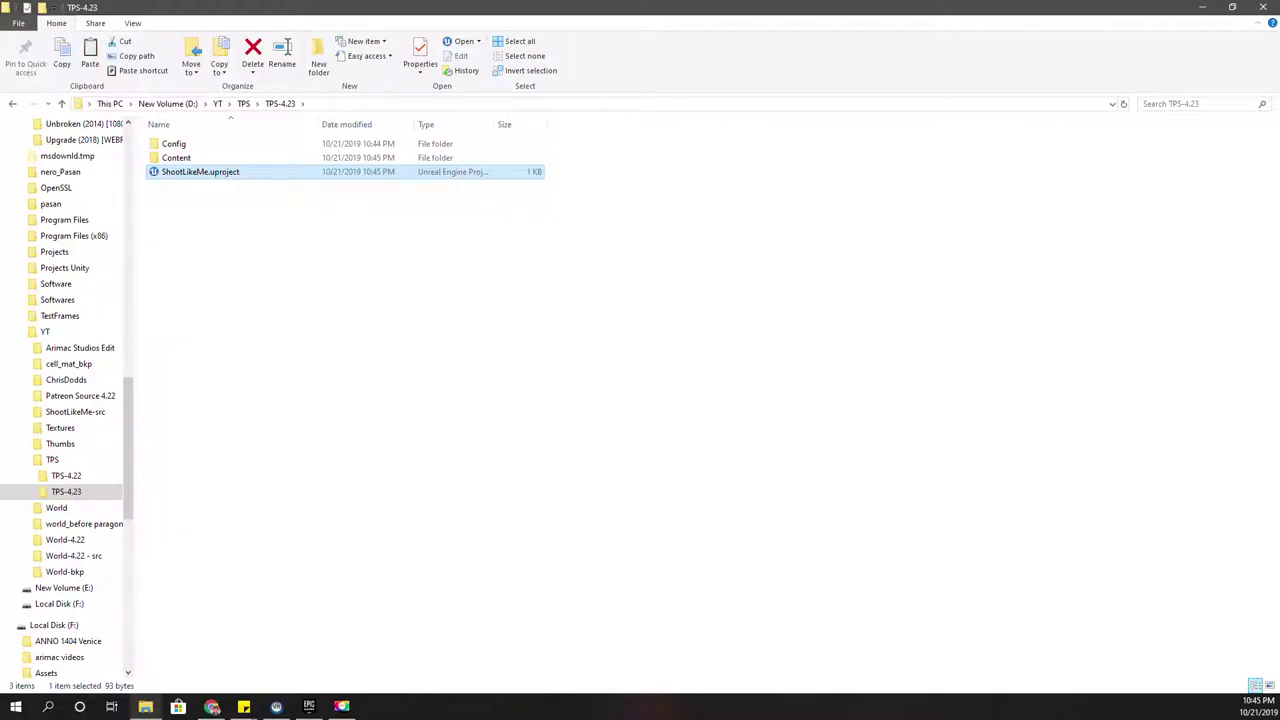
double_click(292, 174)
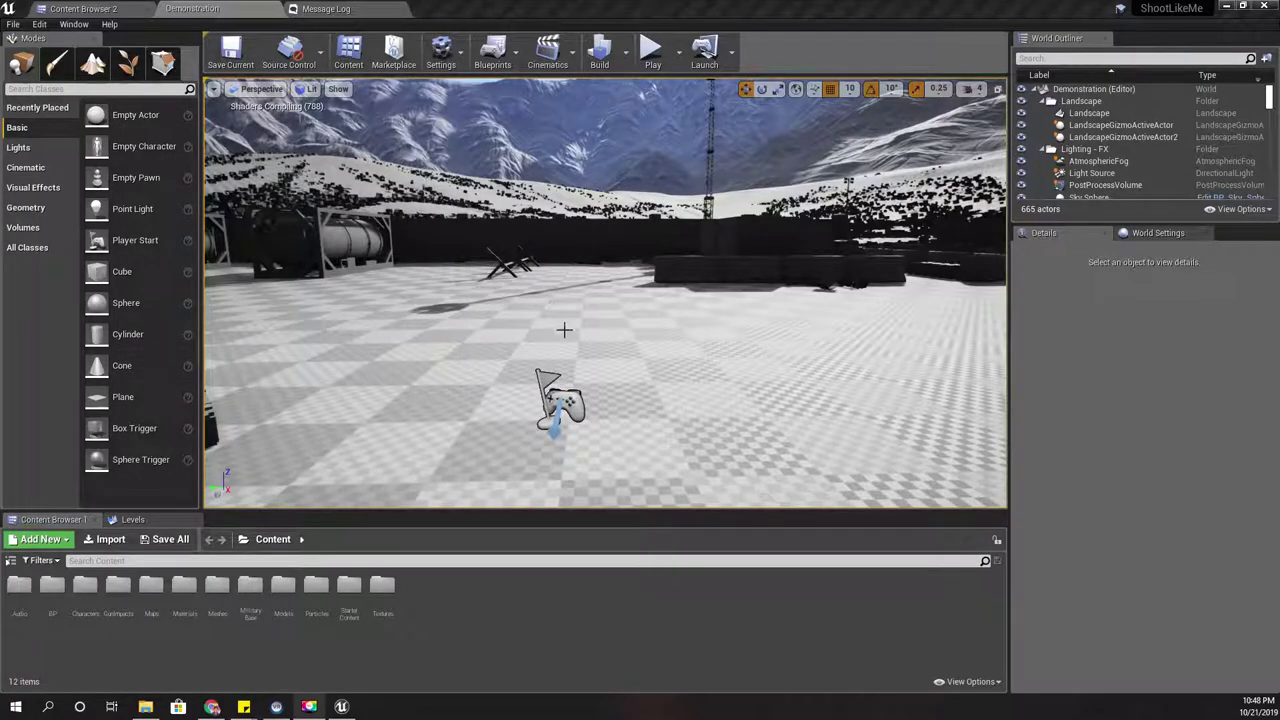
Step: Start a full-screen playtest of the Demonstration level in the converted project and test aiming and firing the rifle
right_drag(554, 336, 360, 336)
right_drag(471, 374, 531, 374)
key(F11)
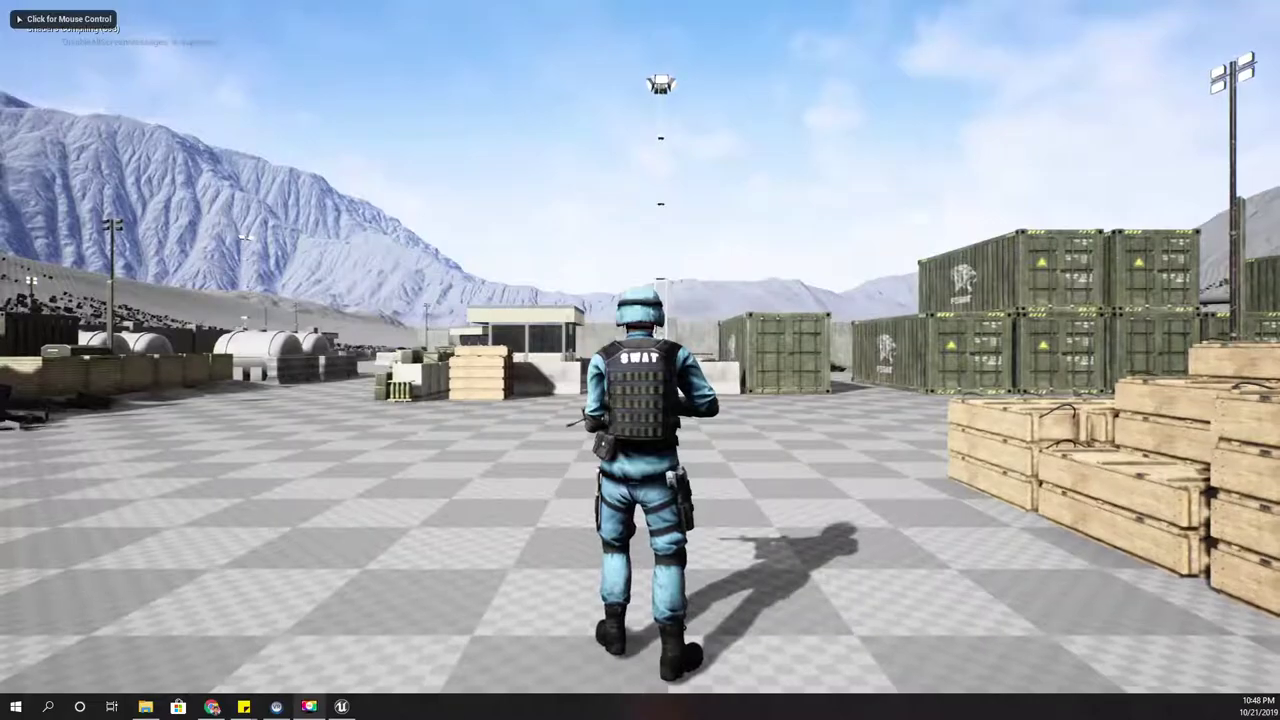
click(640, 347)
right_drag(640, 347, 640, 347)
click(640, 347)
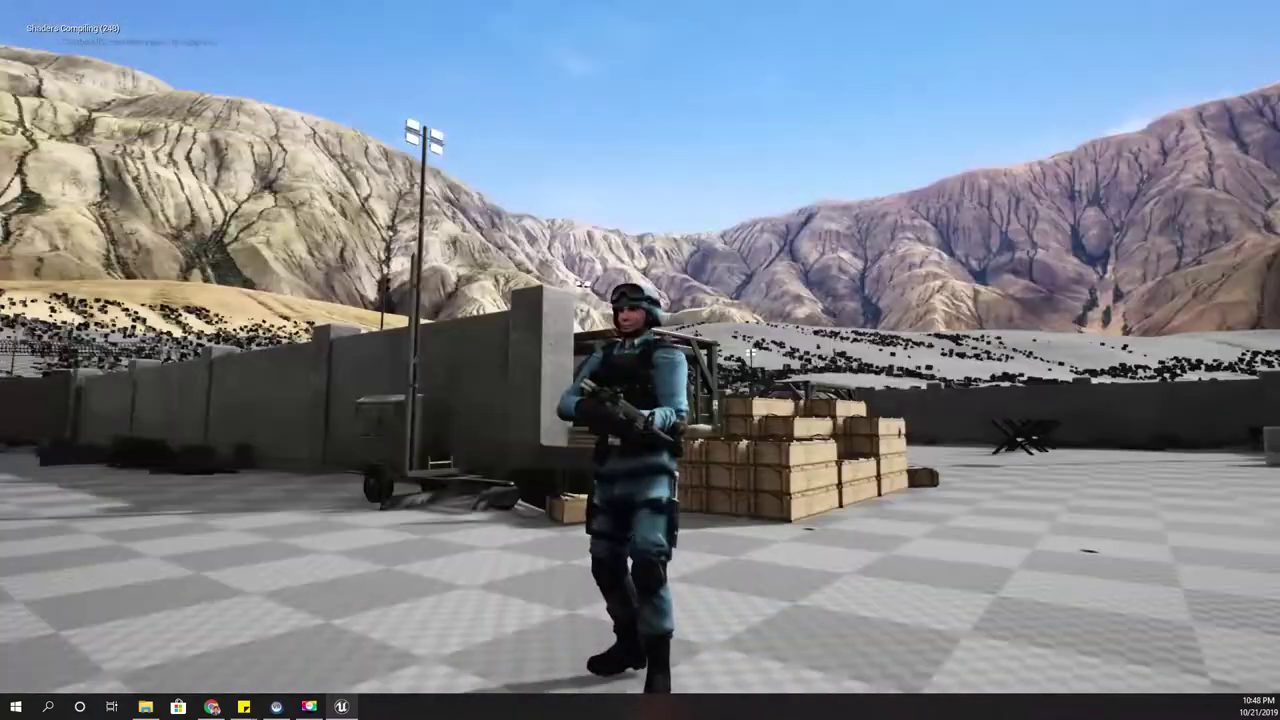
Step: Test the soldier's crouching by repeatedly switching between standing and crouching while viewing him from different sides
key(c)
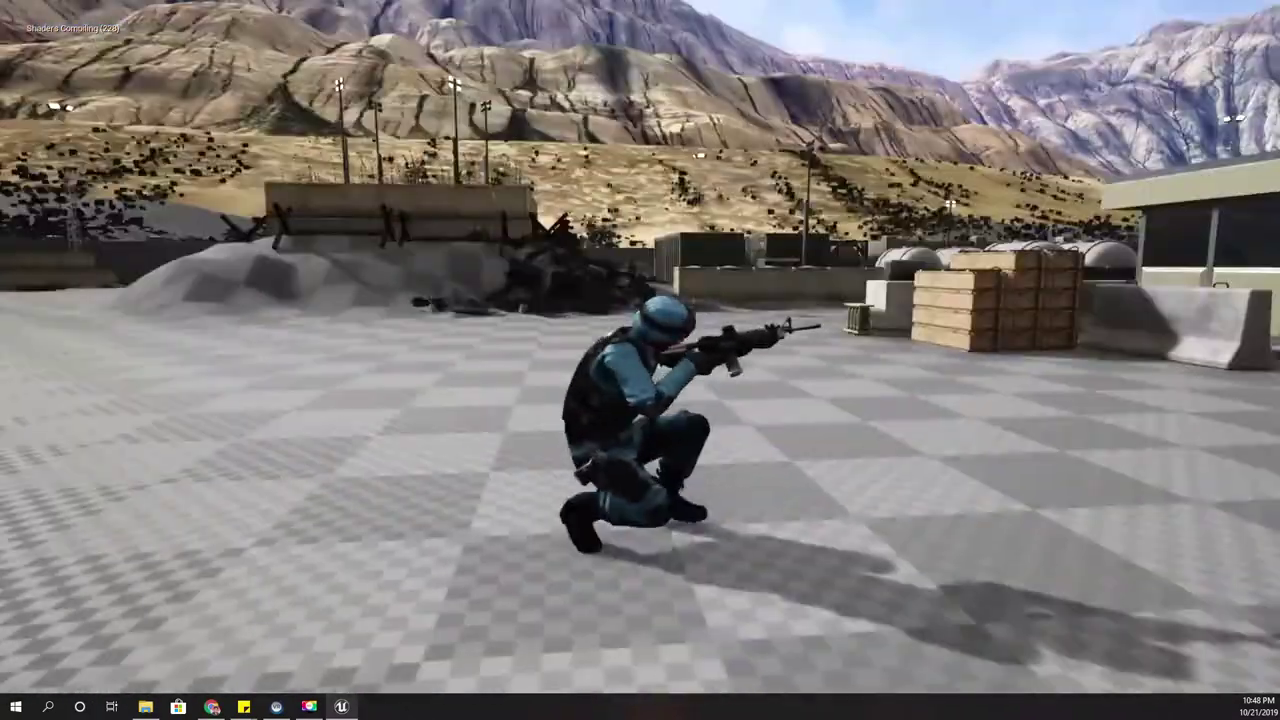
key(c)
key(c)
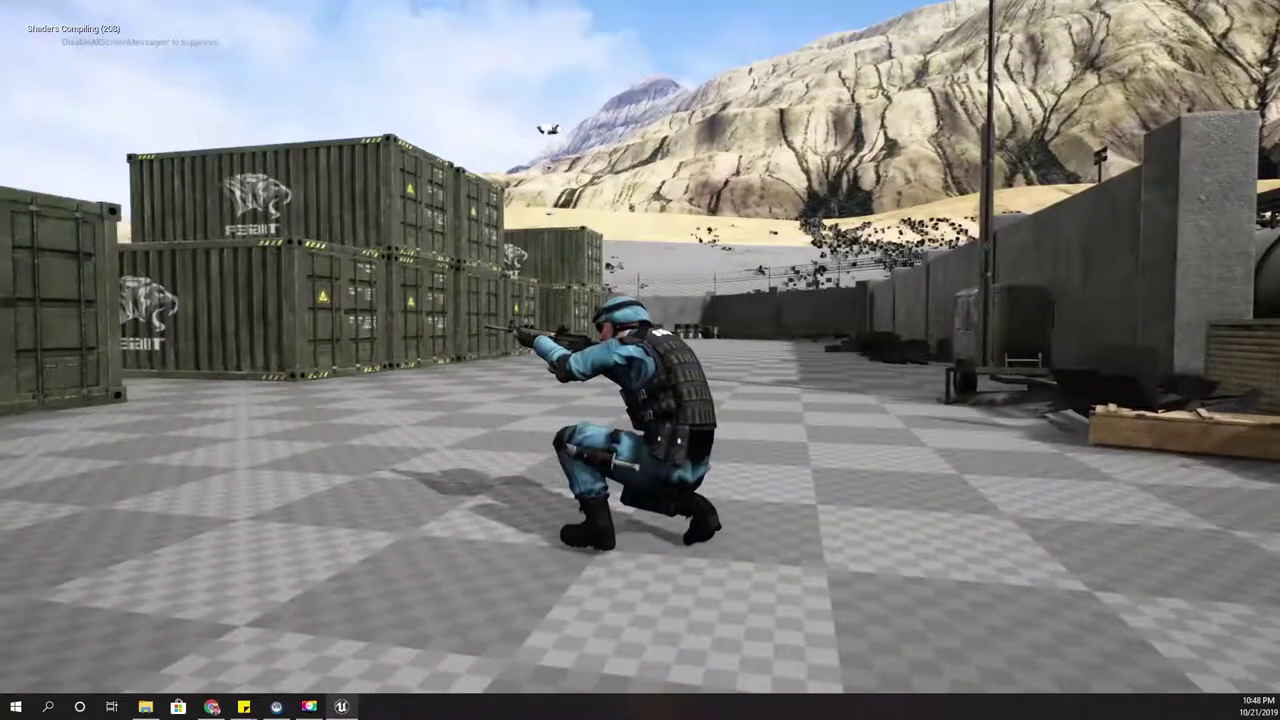
key(c)
key(c)
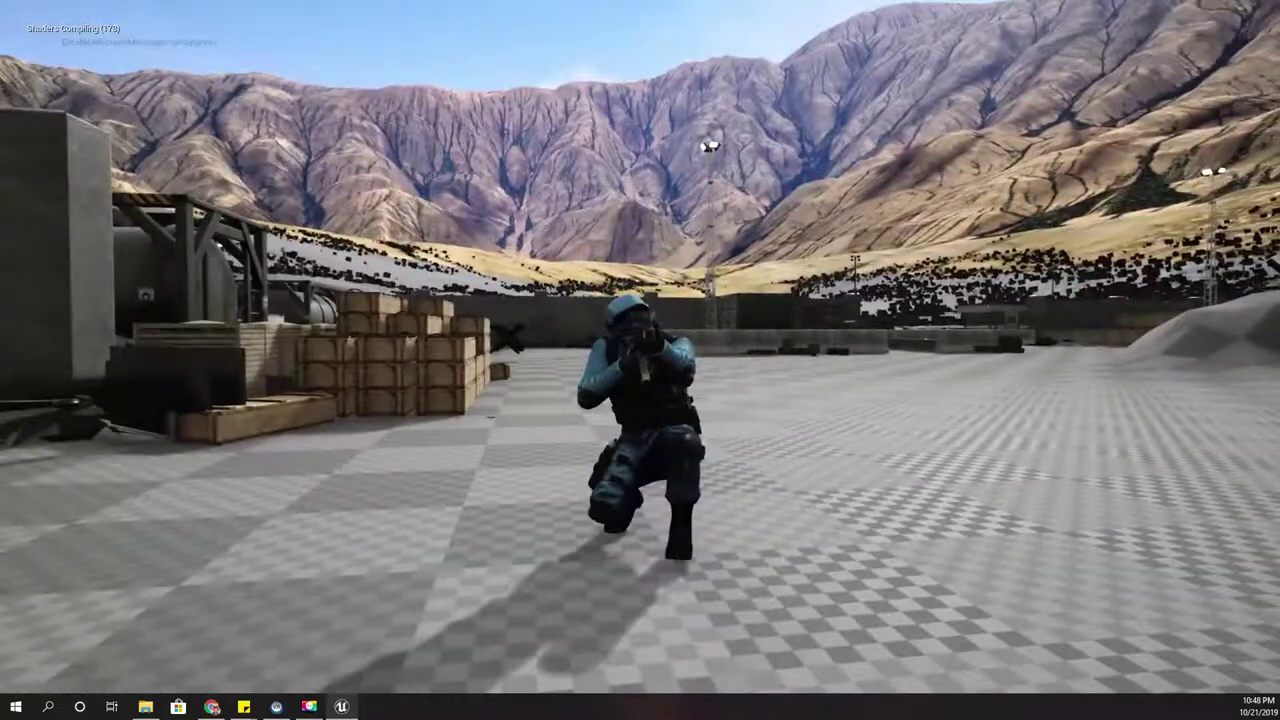
key(c)
Step: Test aiming and crouching in turn, fire at the ground before the concrete barrier, and end the playtest
right_click(640, 347)
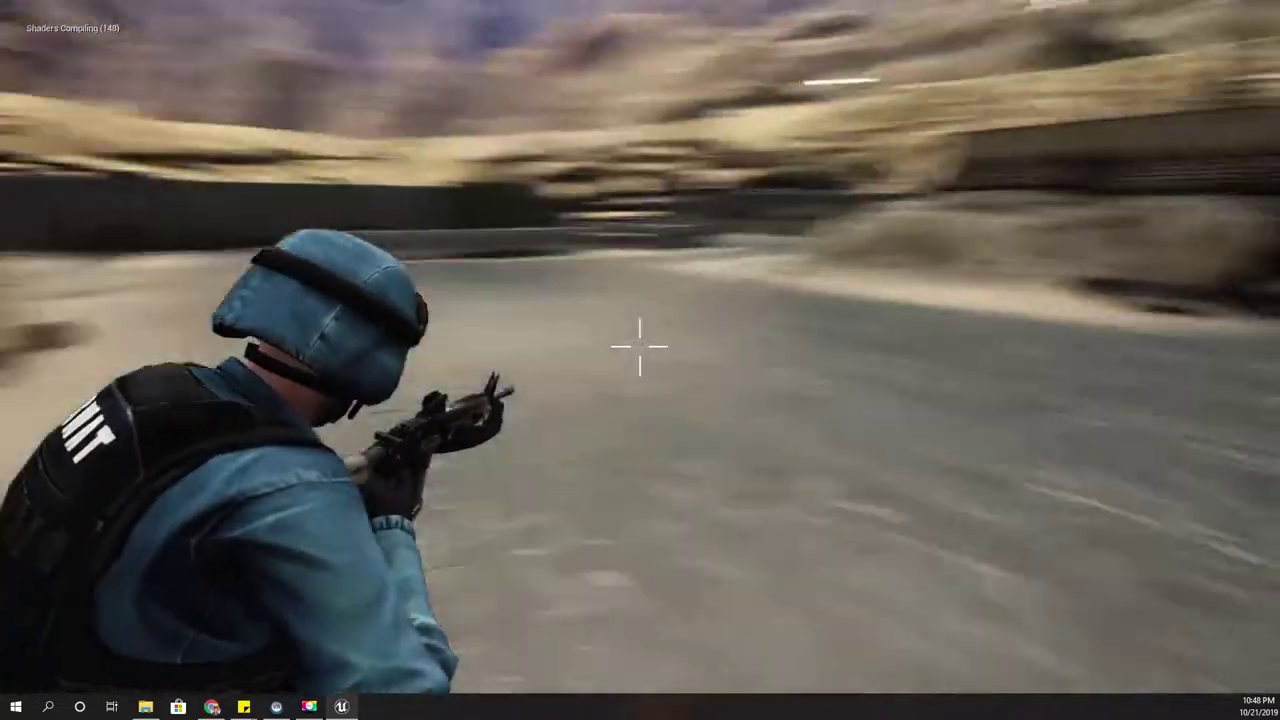
key(c)
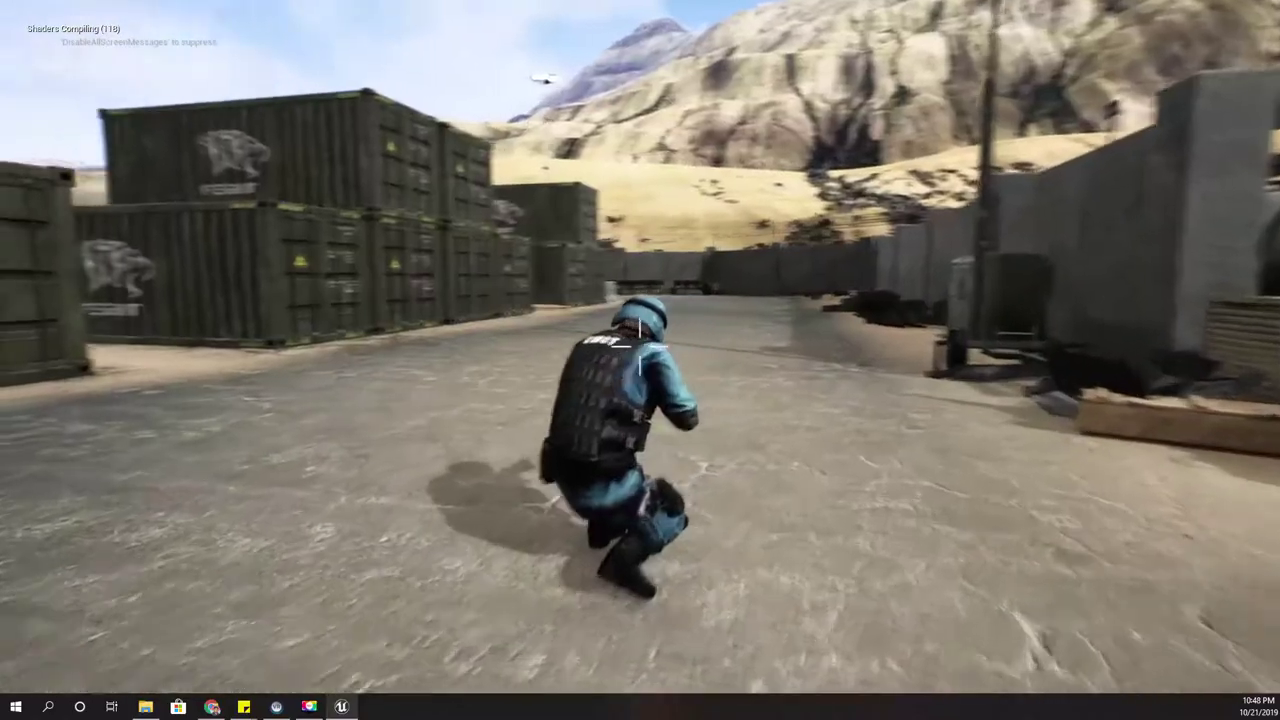
right_click(640, 347)
click(640, 347)
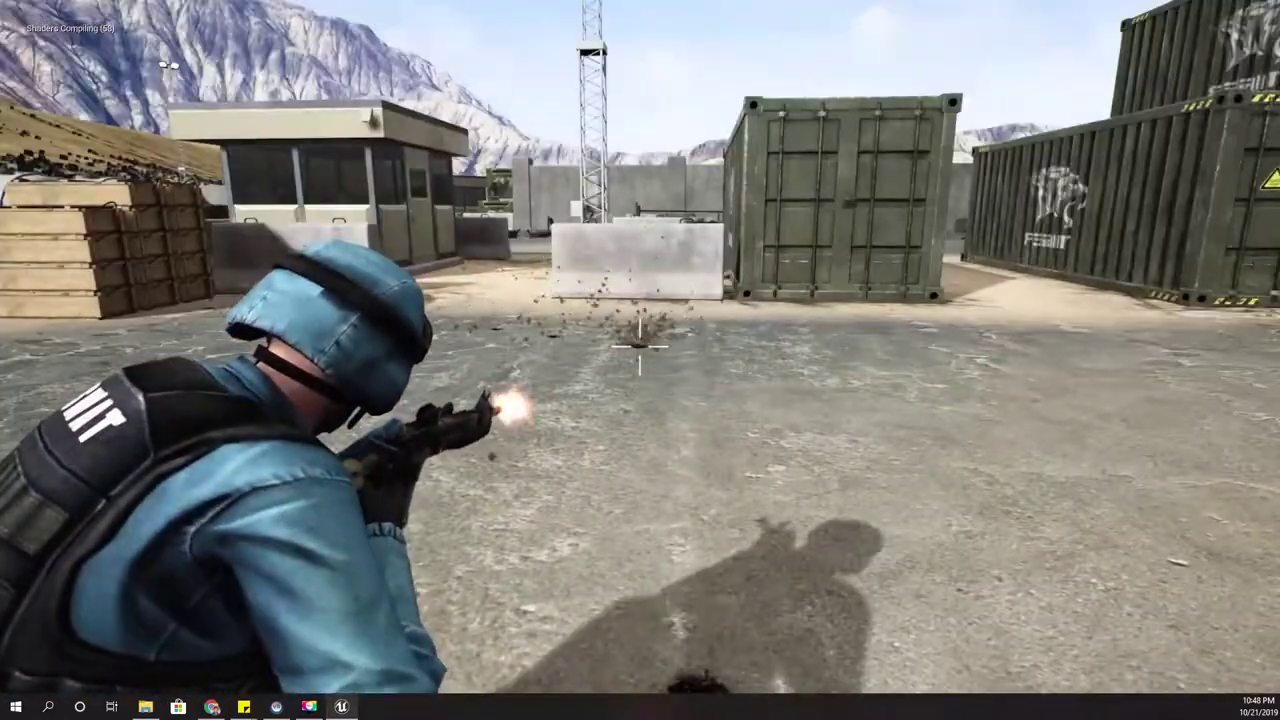
key(Escape)
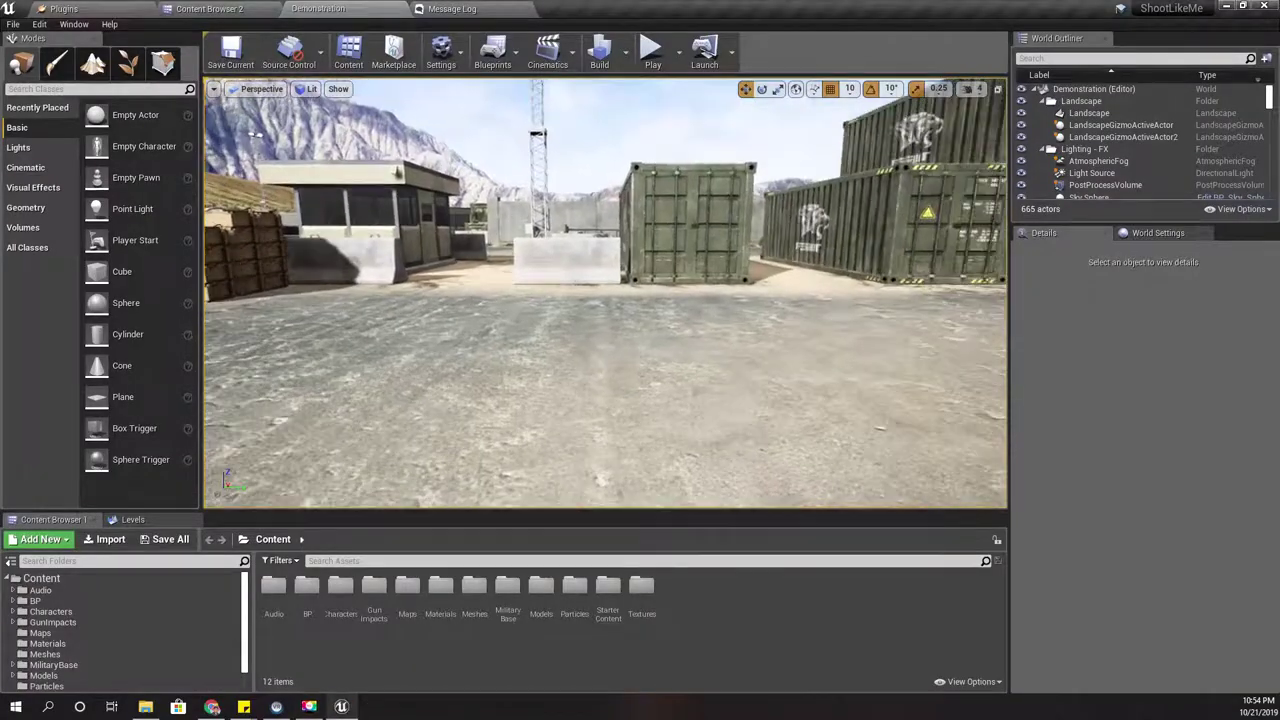
right_drag(476, 307, 500, 298)
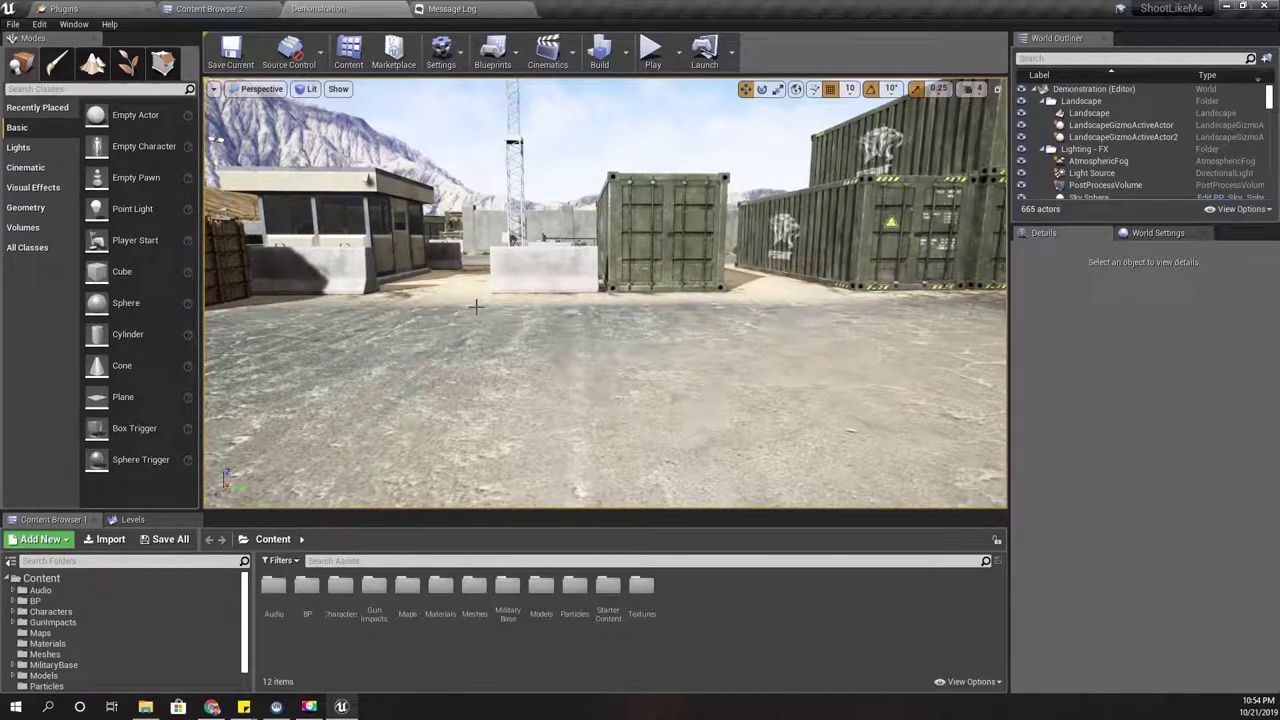
Step: Close the plugin browser that is already open and return to the Demonstration level
right_drag(476, 307, 730, 298)
right_drag(600, 298, 432, 304)
click(100, 8)
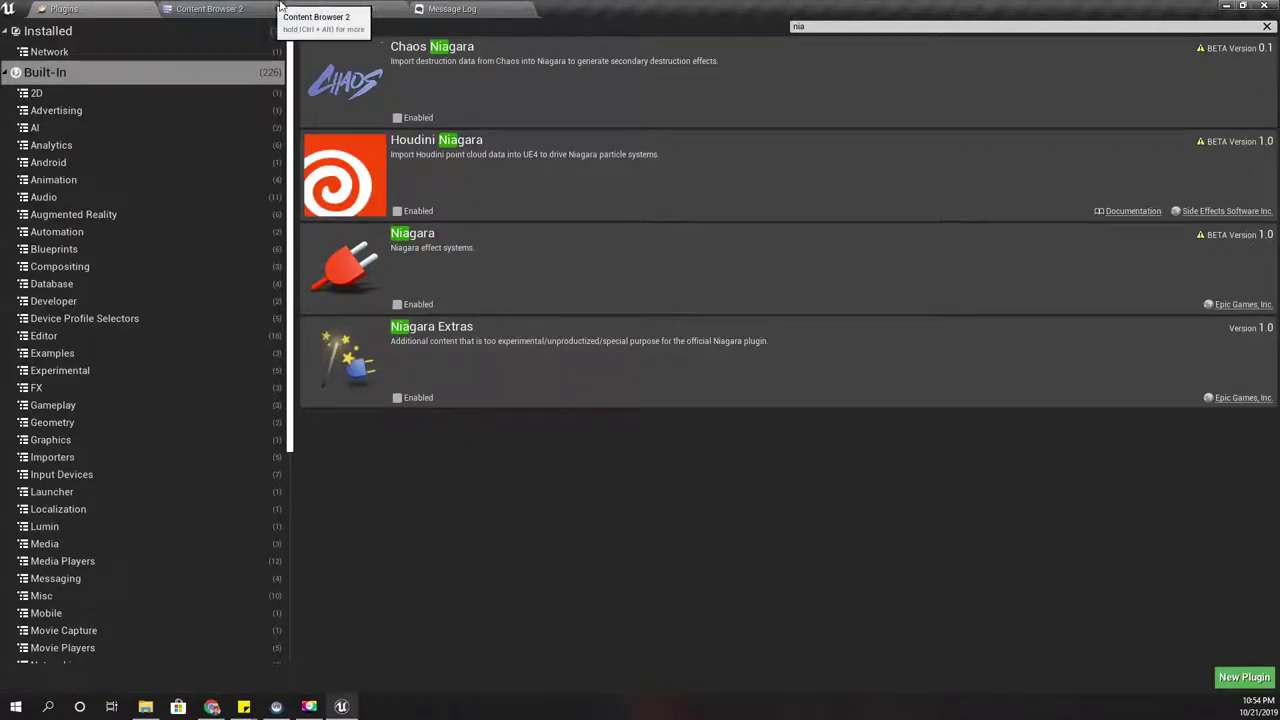
click(148, 9)
click(216, 7)
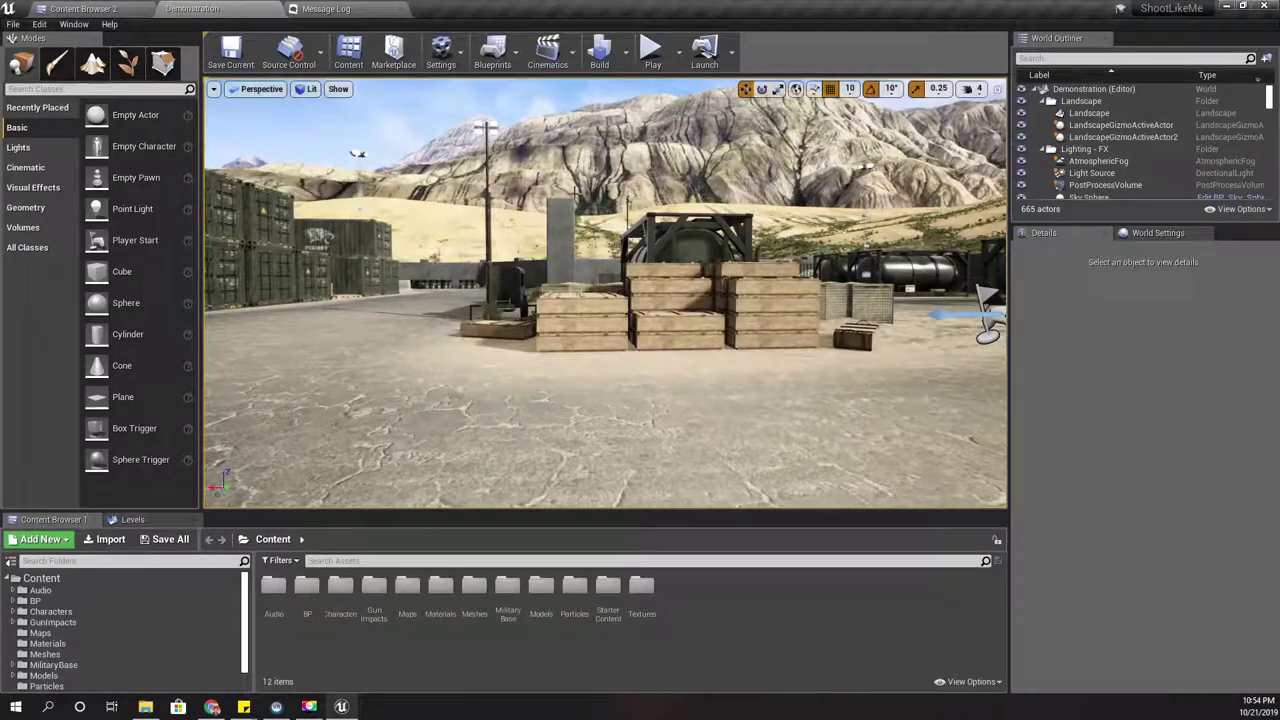
Step: Open the plugin manager from the level editor and search the built-in plugins for "niaga"
click(441, 52)
click(478, 119)
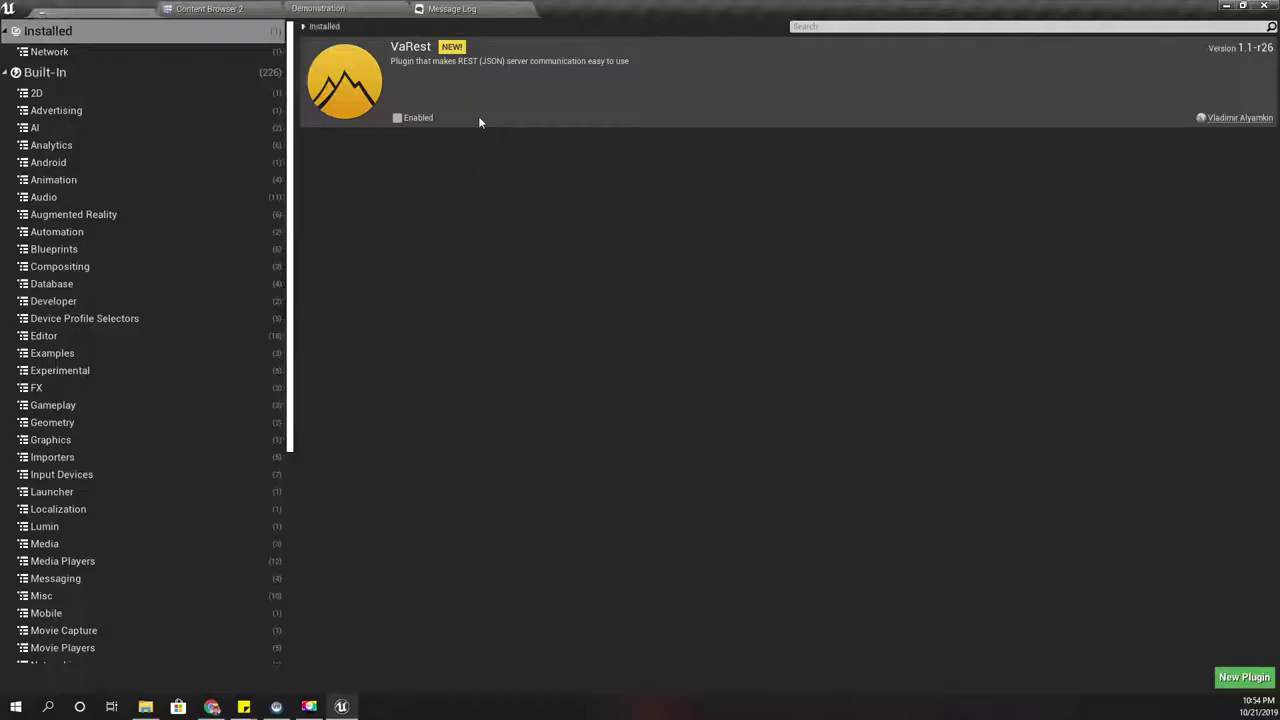
click(53, 75)
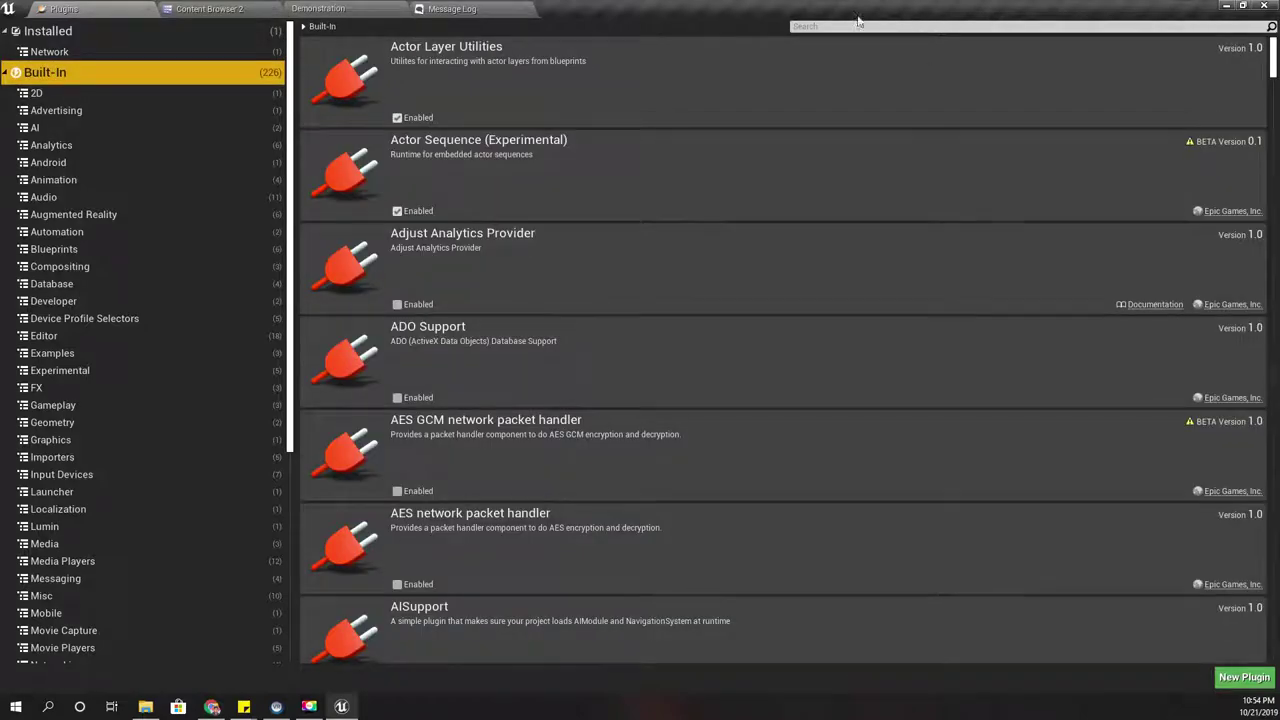
click(847, 25)
text(niaga)
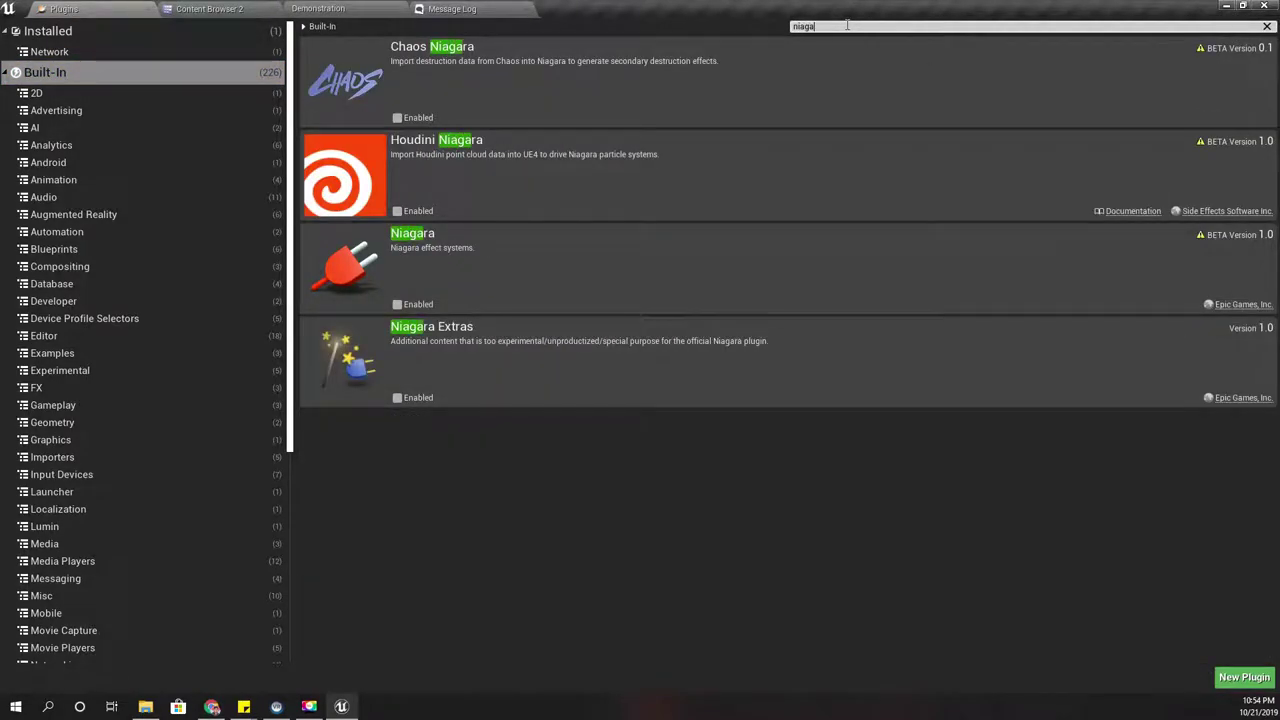
Step: Enable the Niagara plugin, accept its beta status, and restart the editor to apply the change
click(397, 304)
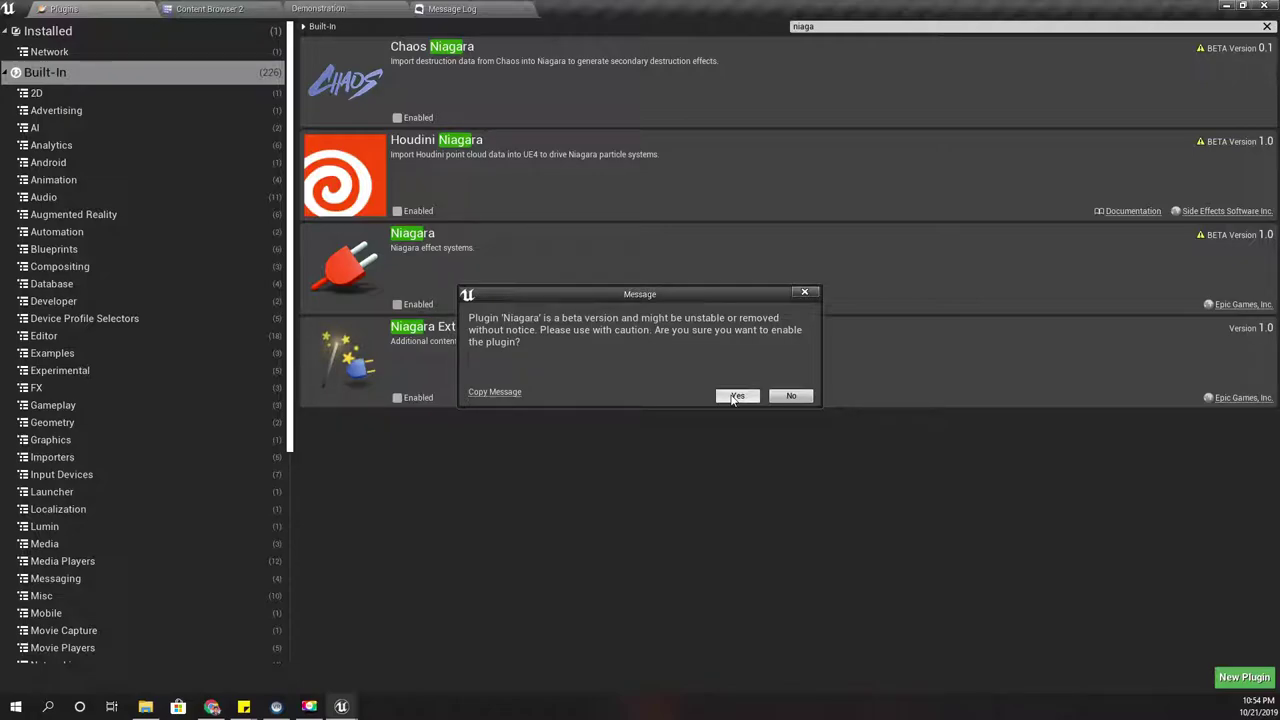
drag(556, 295, 623, 324)
click(816, 428)
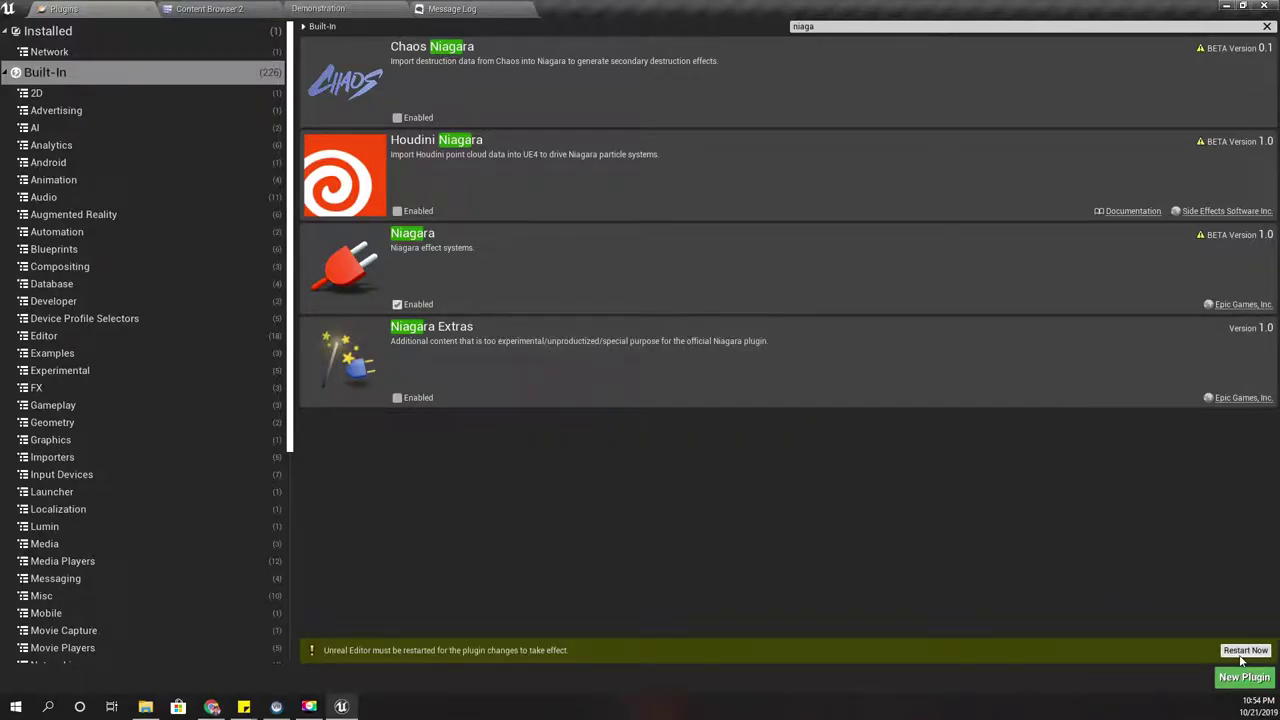
click(1245, 651)
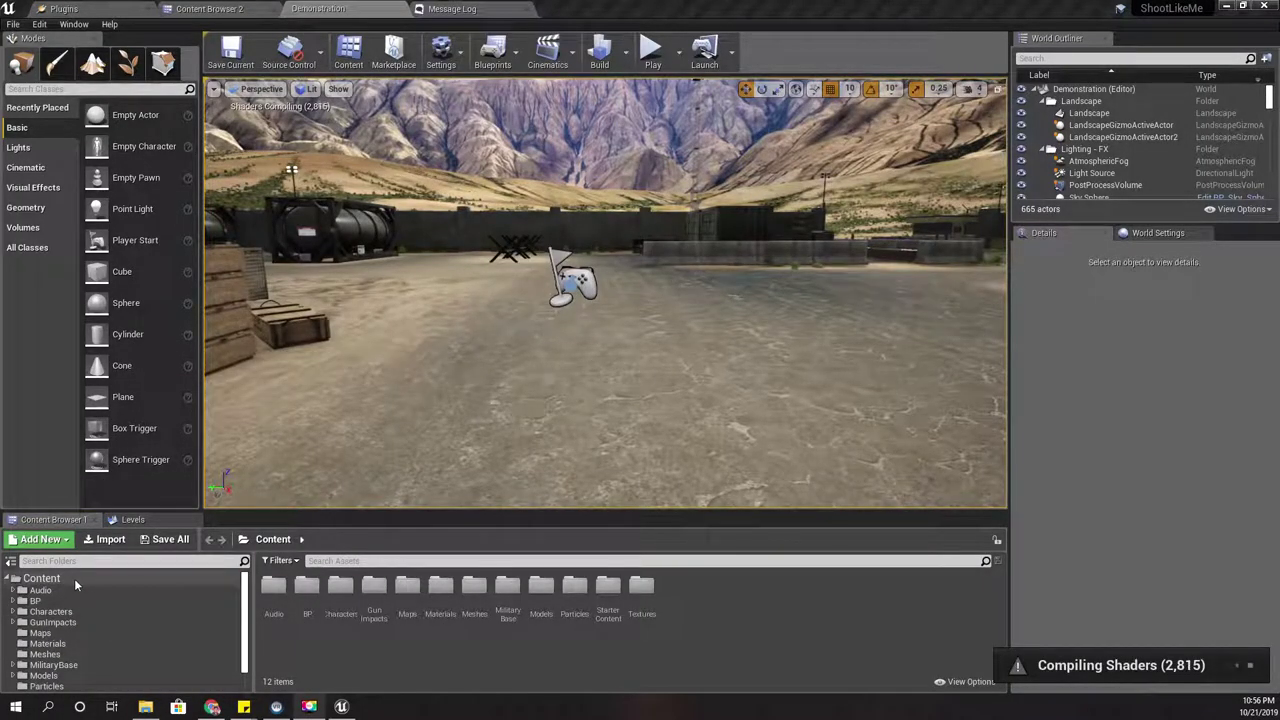
Step: Switch to the second content browser and view the Materials folder inside MilitaryBase
click(74, 578)
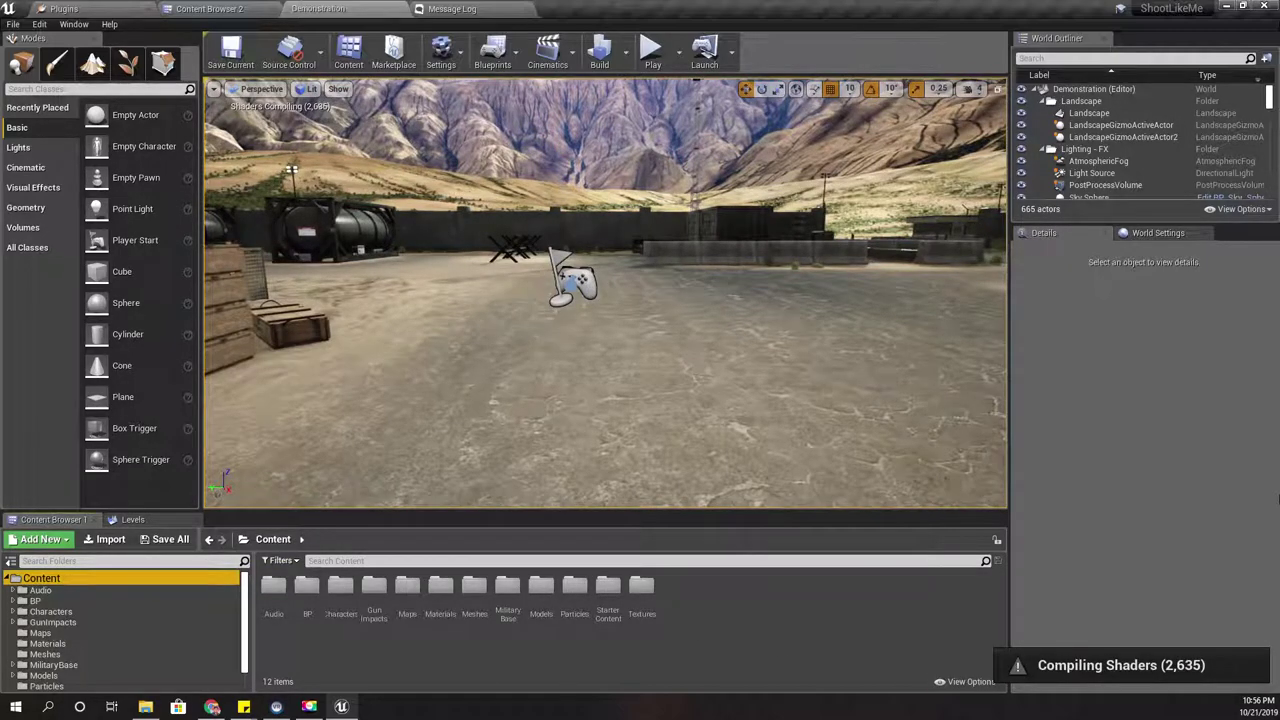
click(209, 9)
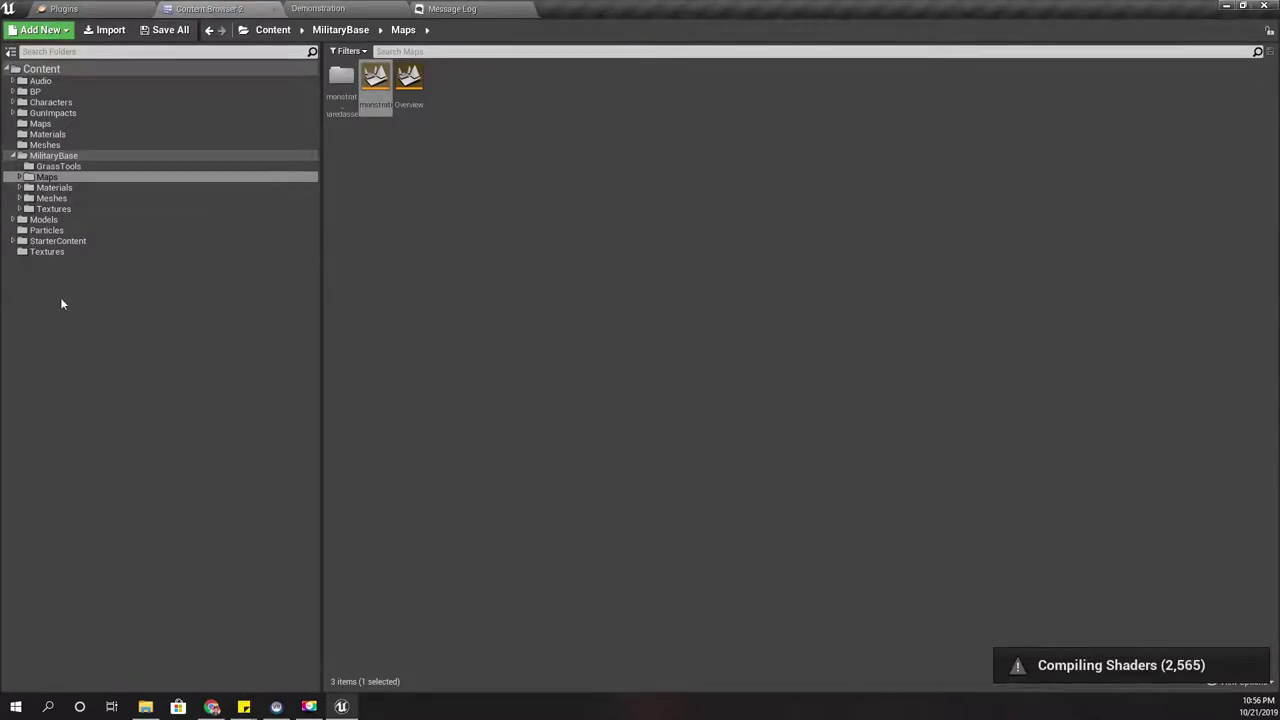
click(54, 187)
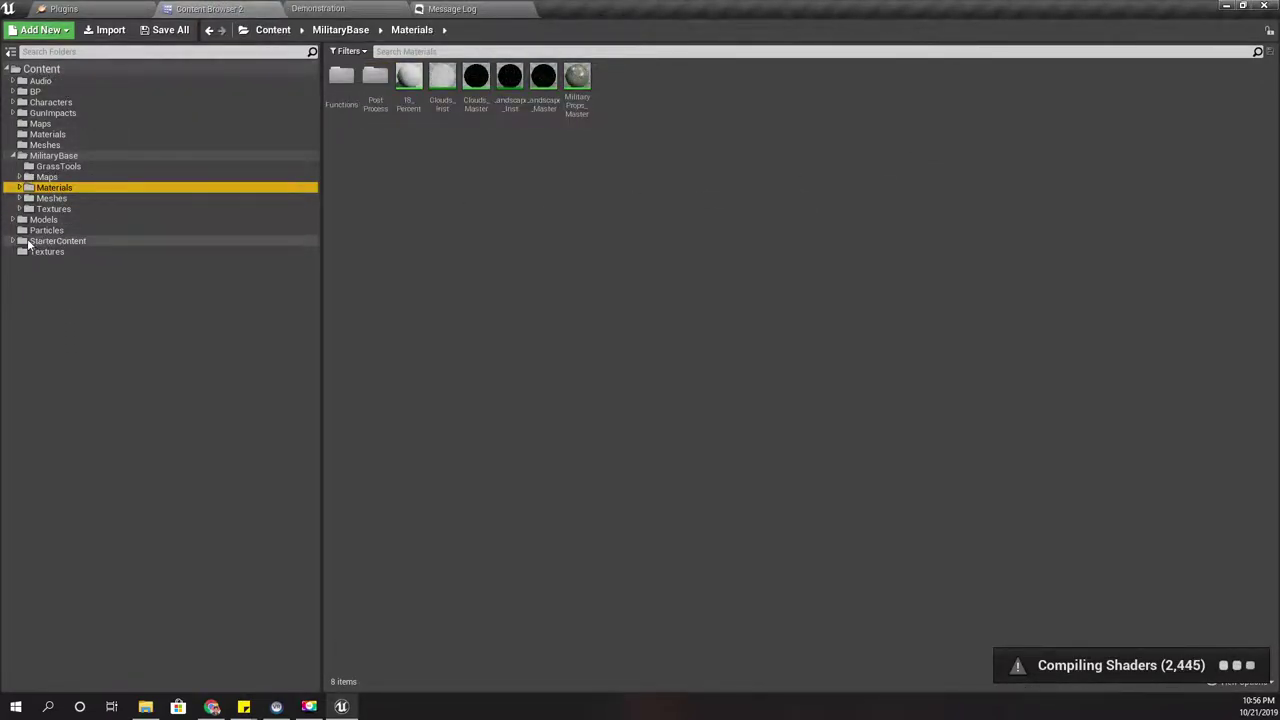
click(40, 68)
right_click(52, 68)
click(96, 74)
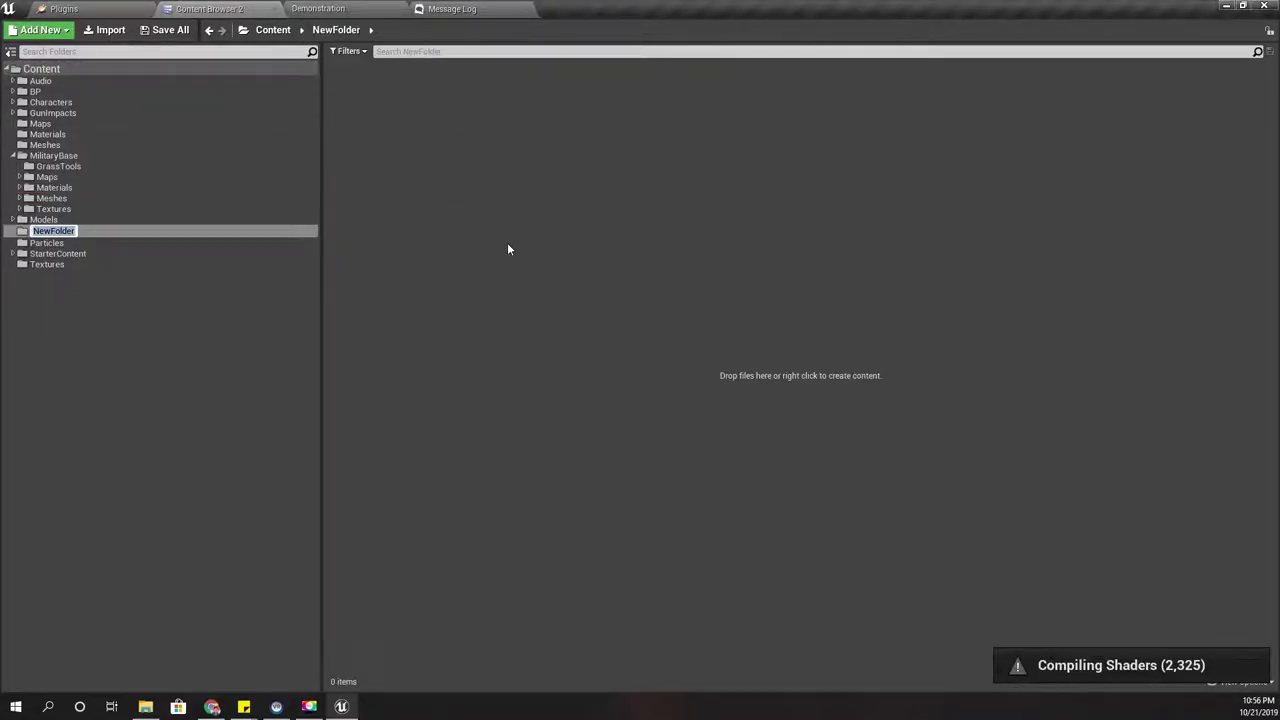
text(Pa)
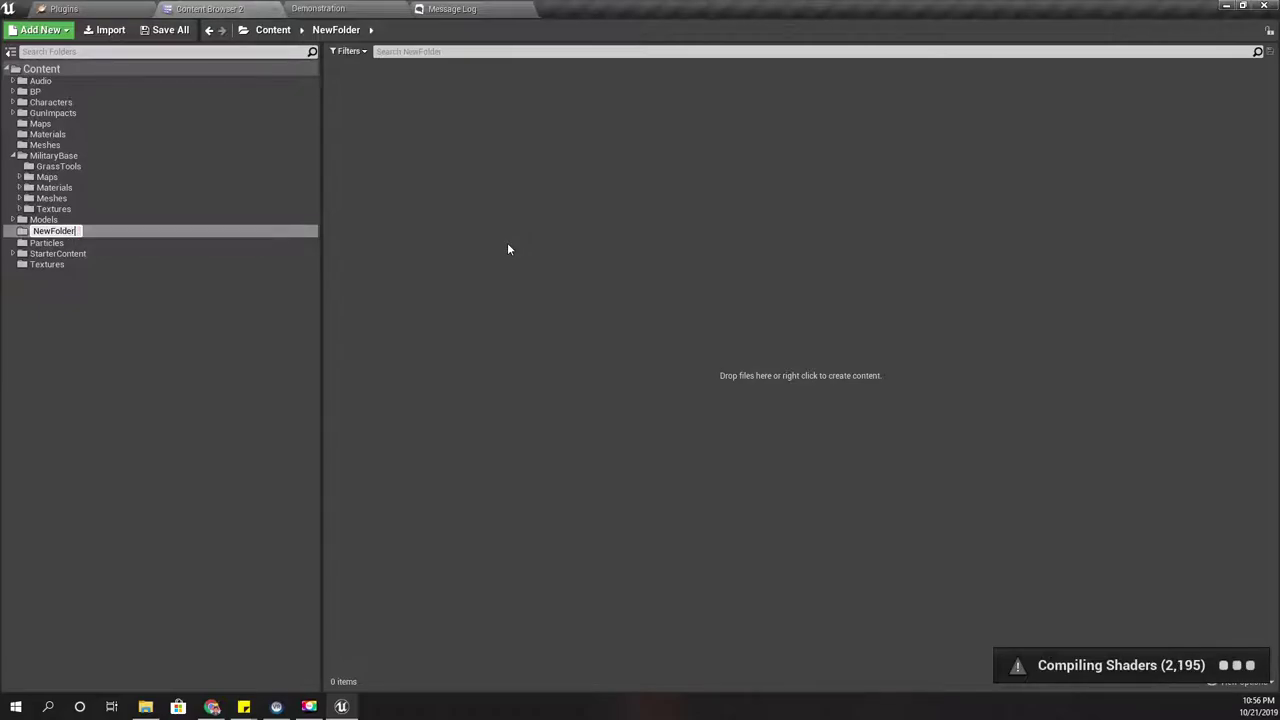
key(Escape)
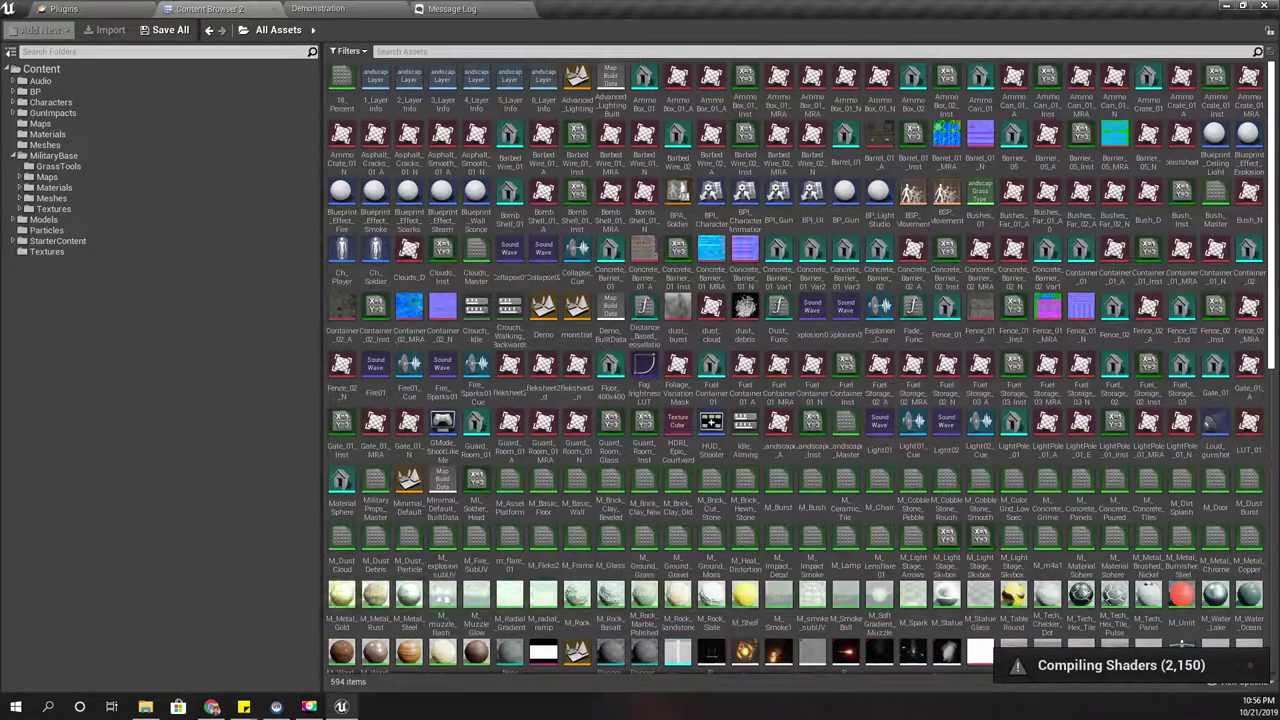
Step: Create a folder named BulletTrail inside the Particles folder and open it
click(60, 219)
click(48, 230)
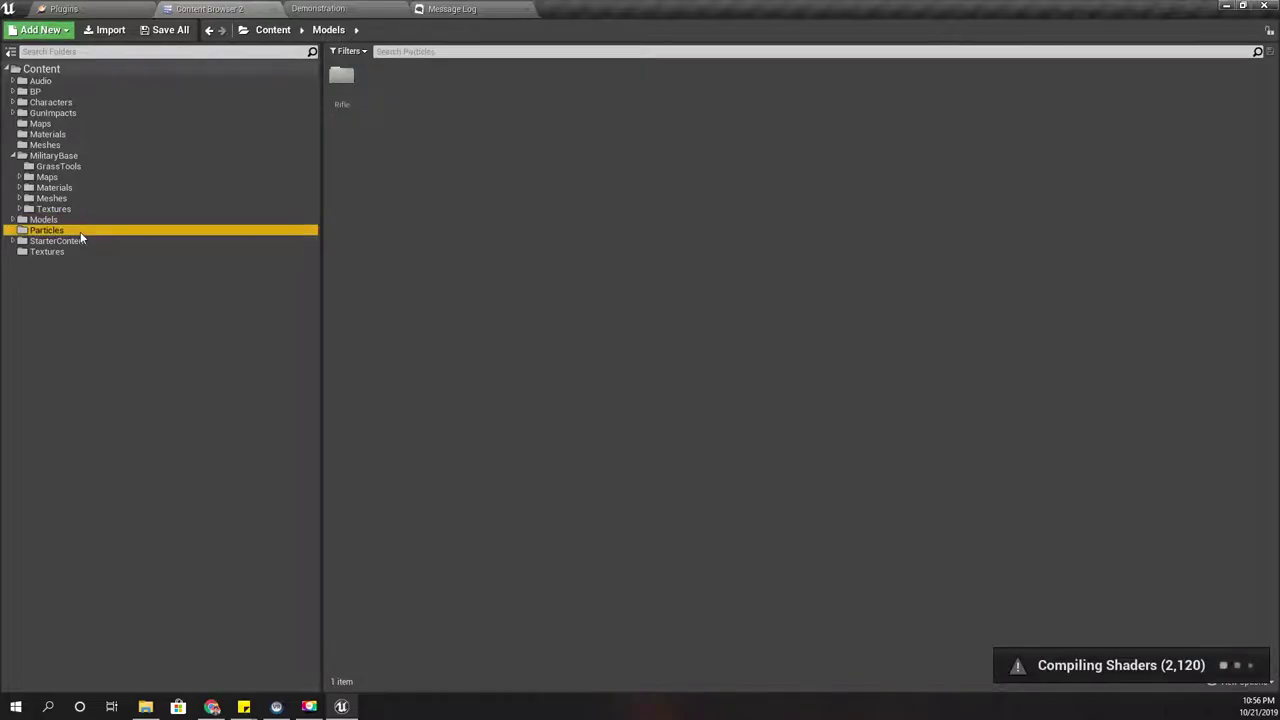
right_click(443, 124)
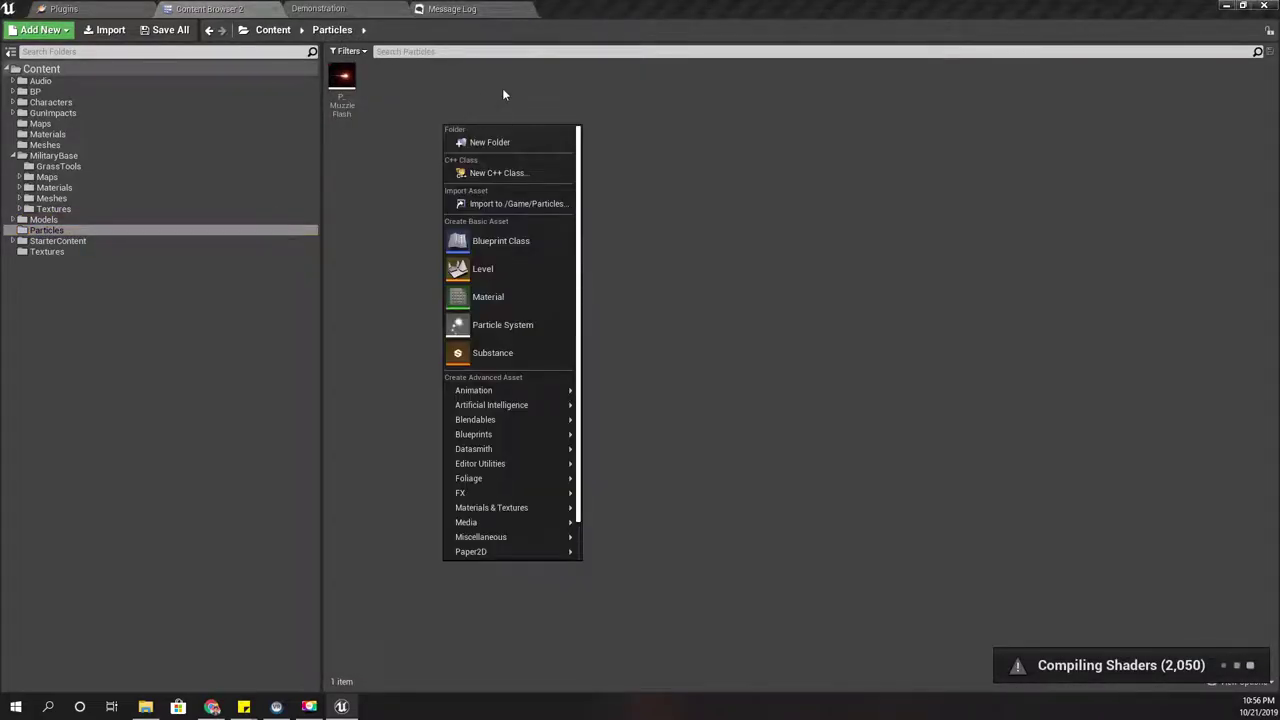
click(525, 143)
text(Bul)
text(letTrail)
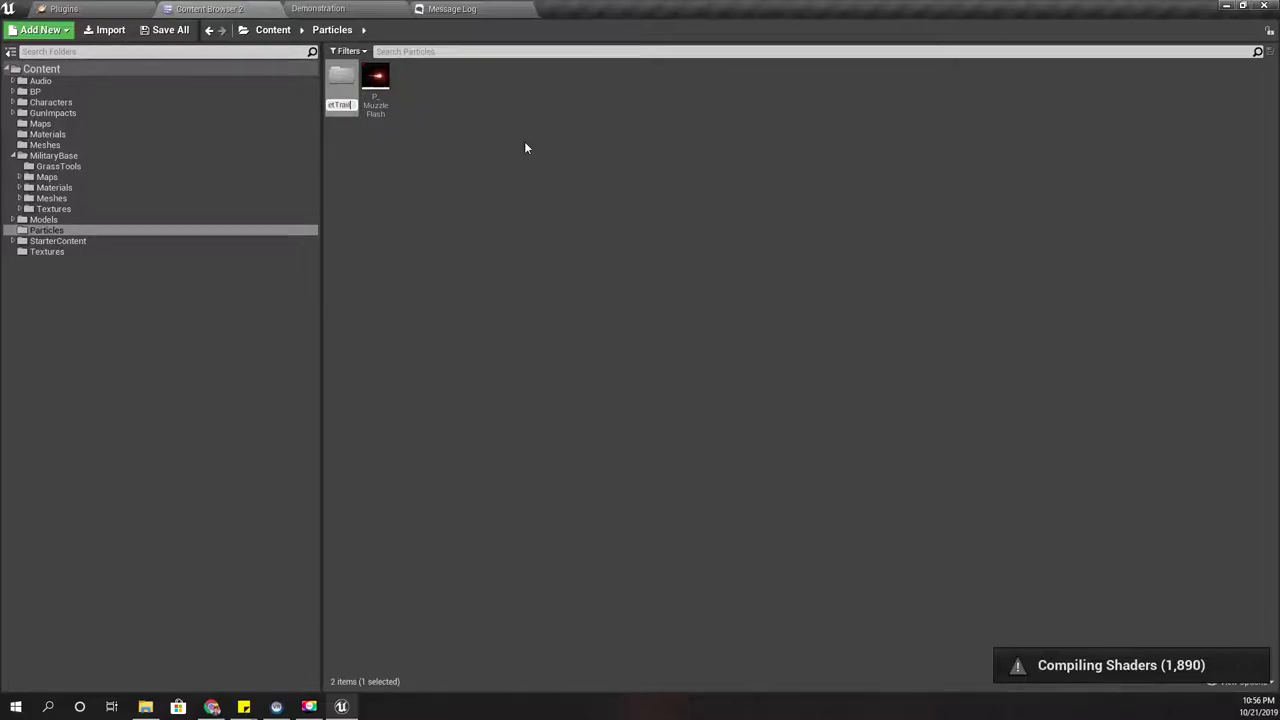
key(Return)
key(Return)
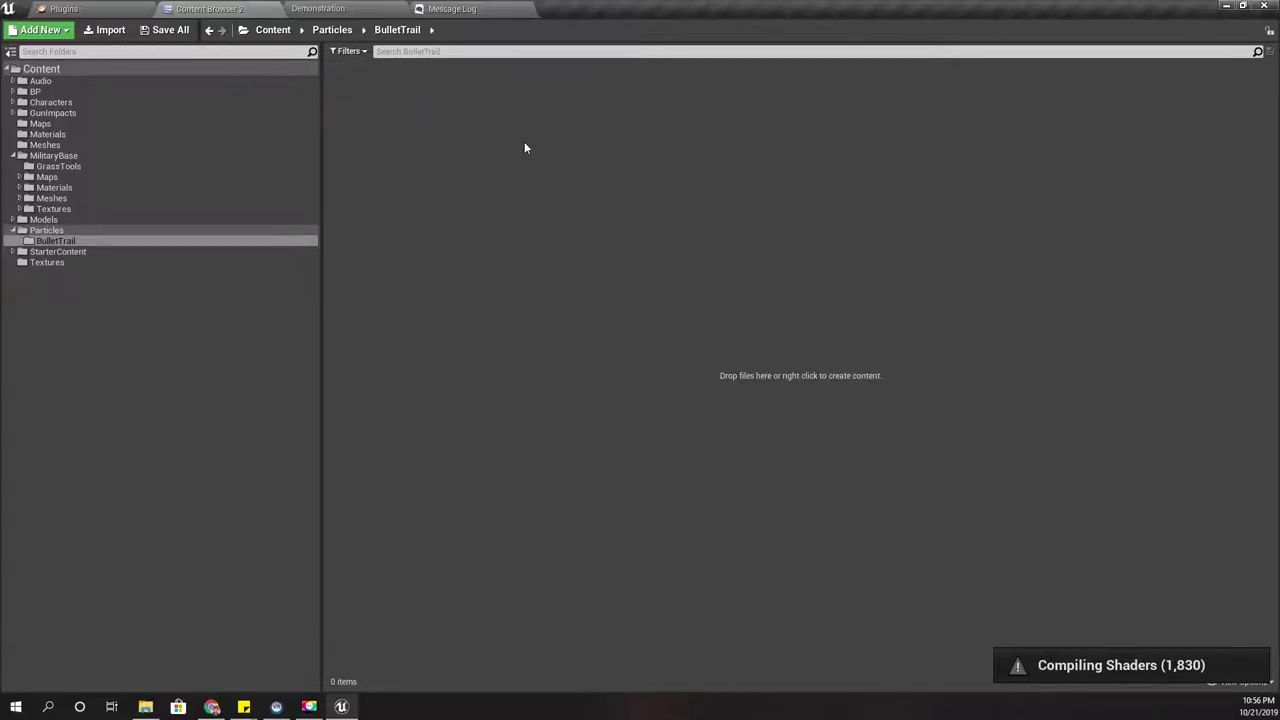
Step: Create a material named M_Trail in the BulletTrail folder
right_click(515, 145)
click(557, 318)
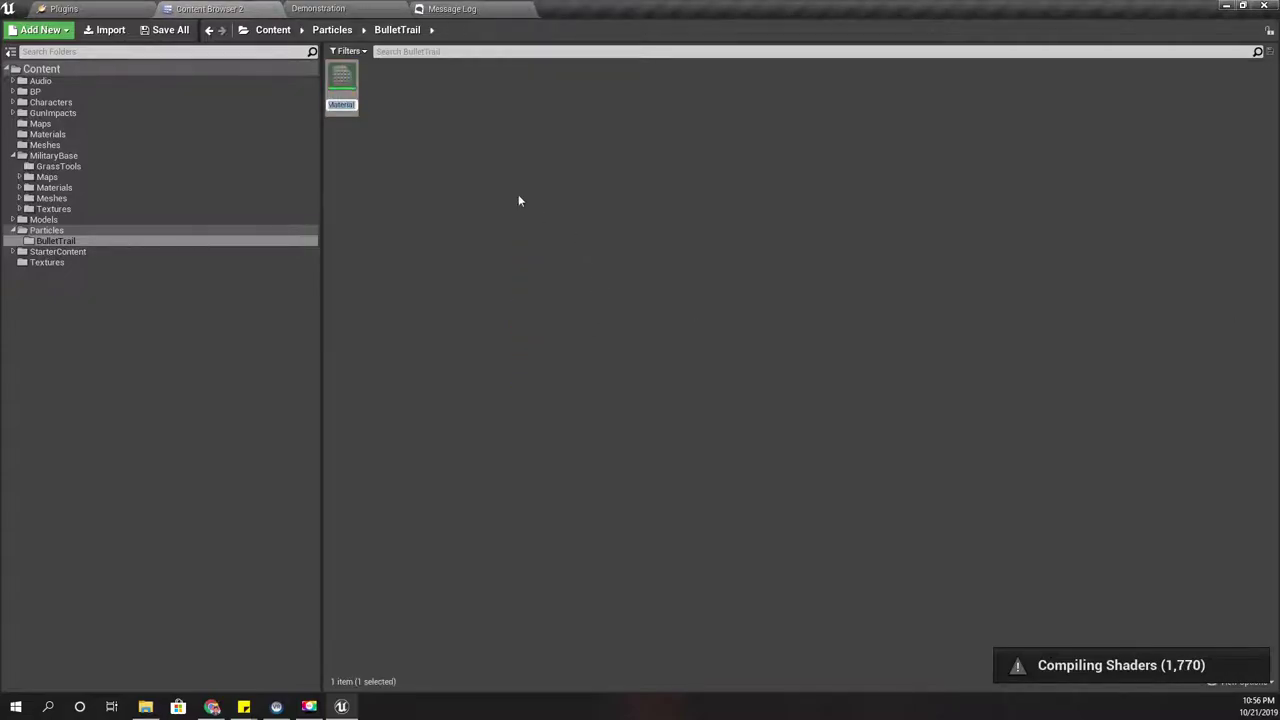
text(M_)
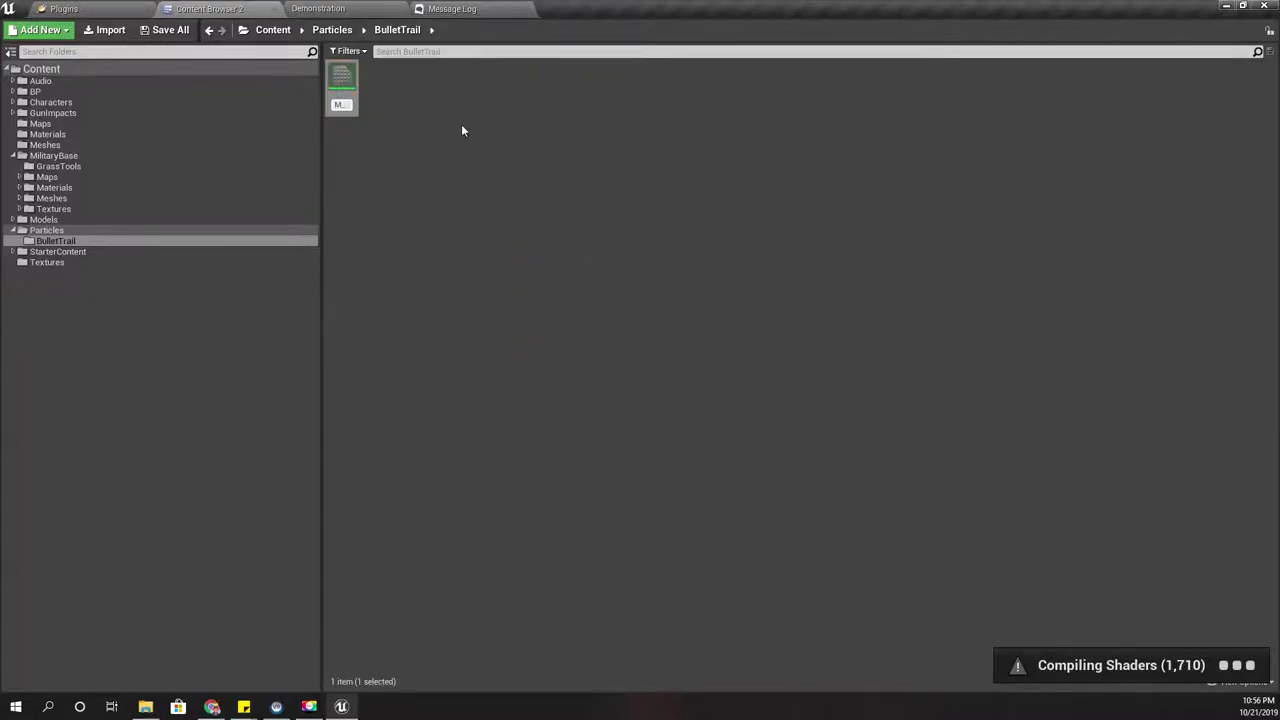
text(Bull)
key(BackSpace)
key(BackSpace)
text(llet_Trail)
key(Return)
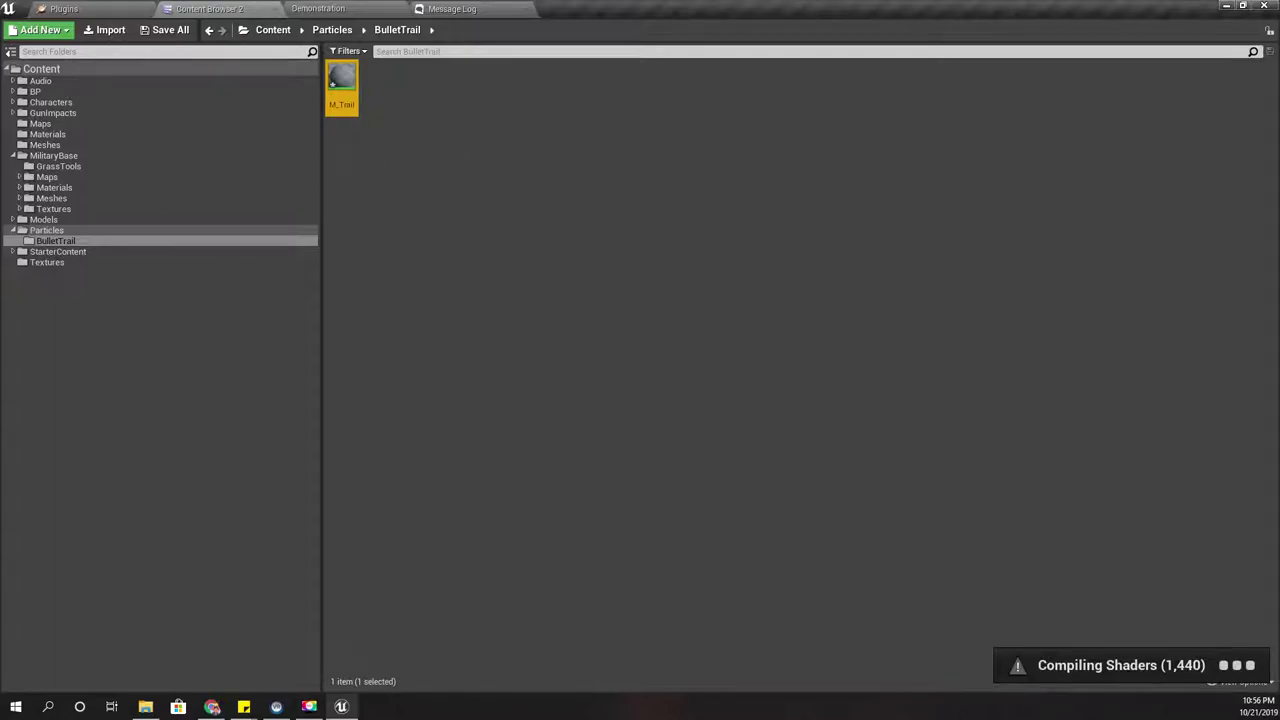
Step: Open M_Trail, promote Base Color to a parameter, connect it to Emissive Color as well, and place the parameter node clear of the material node
double_click(343, 87)
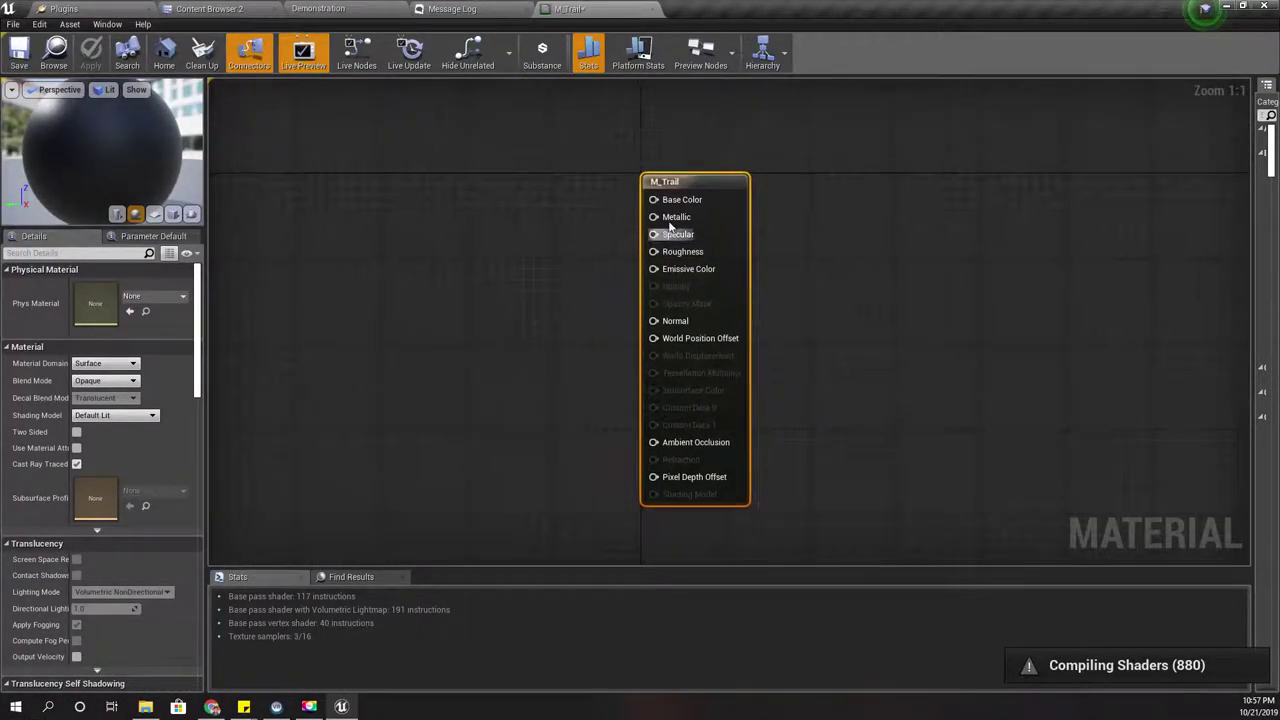
right_click(667, 203)
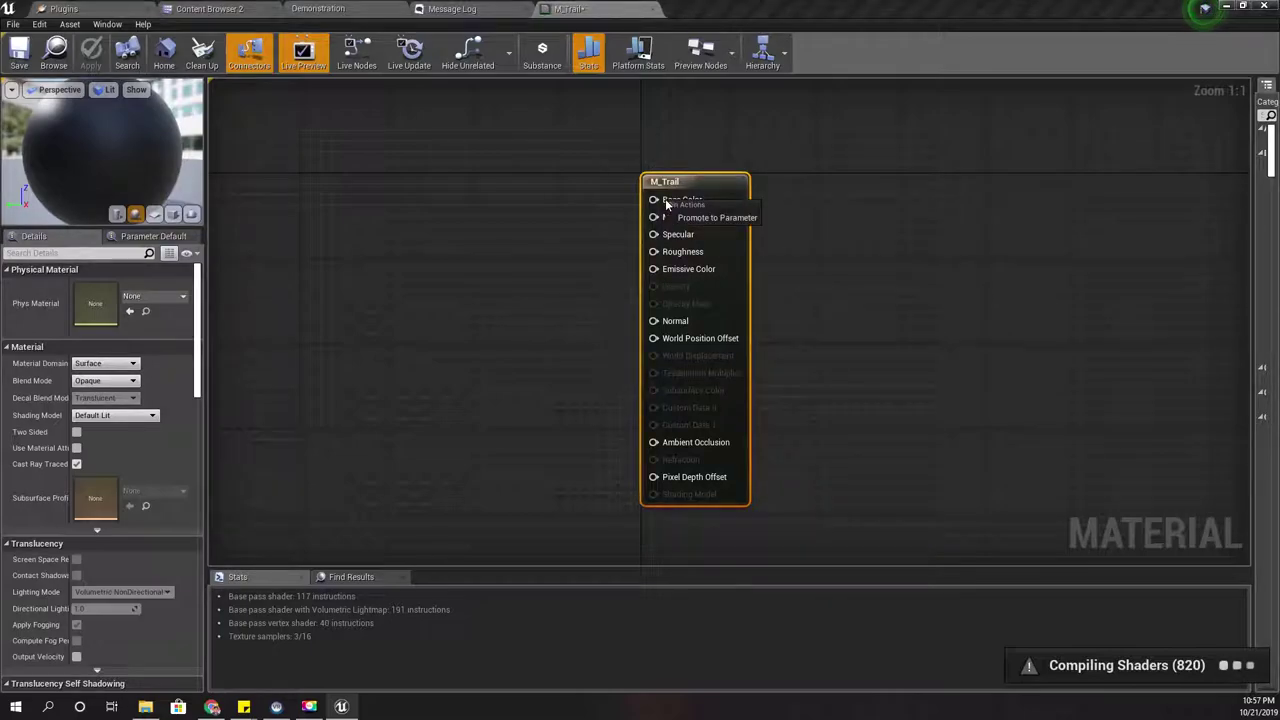
click(700, 217)
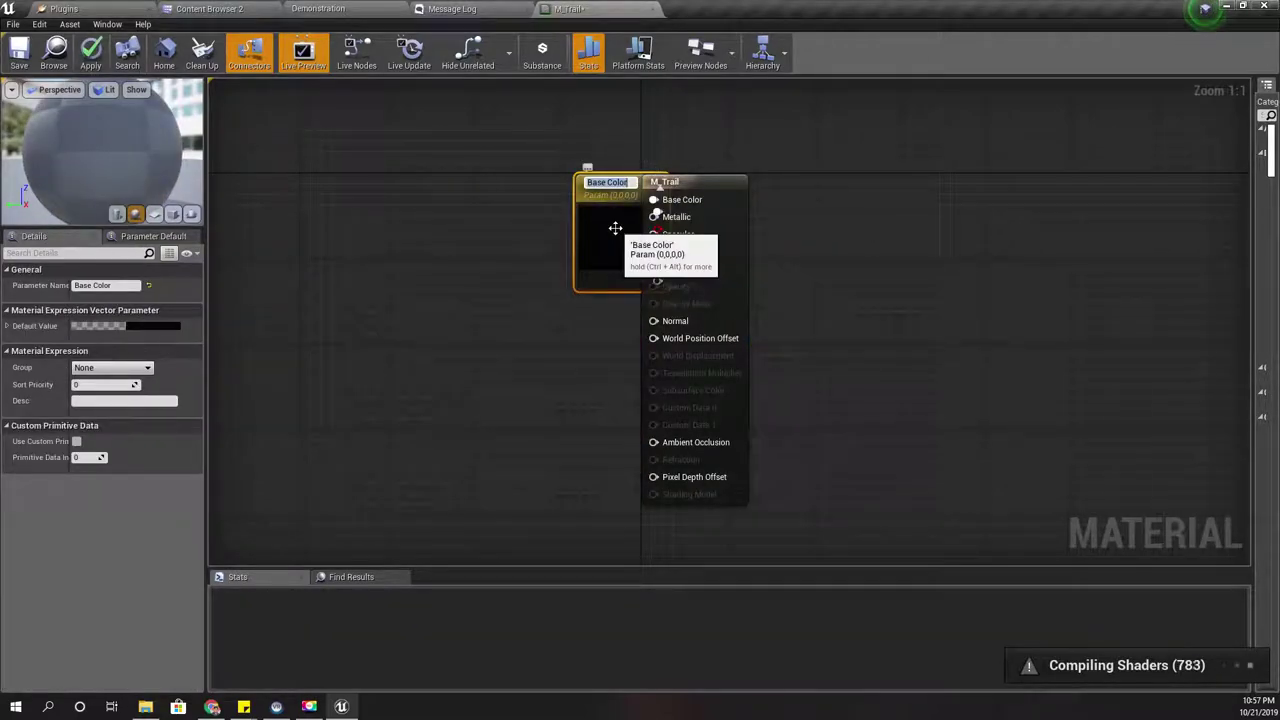
drag(615, 228, 653, 269)
drag(365, 260, 376, 249)
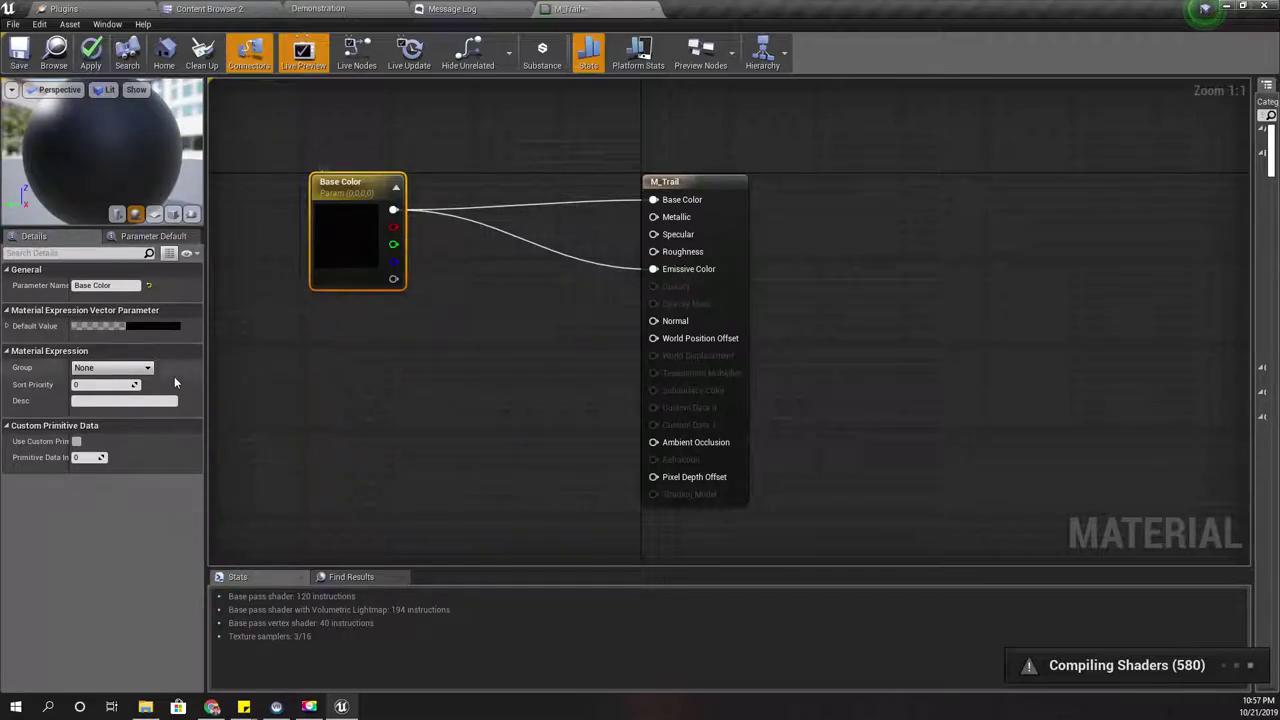
Step: Set the Base Color parameter's default to a pale yellow with about R 0.974, G 0.873 and B 0.515
double_click(323, 252)
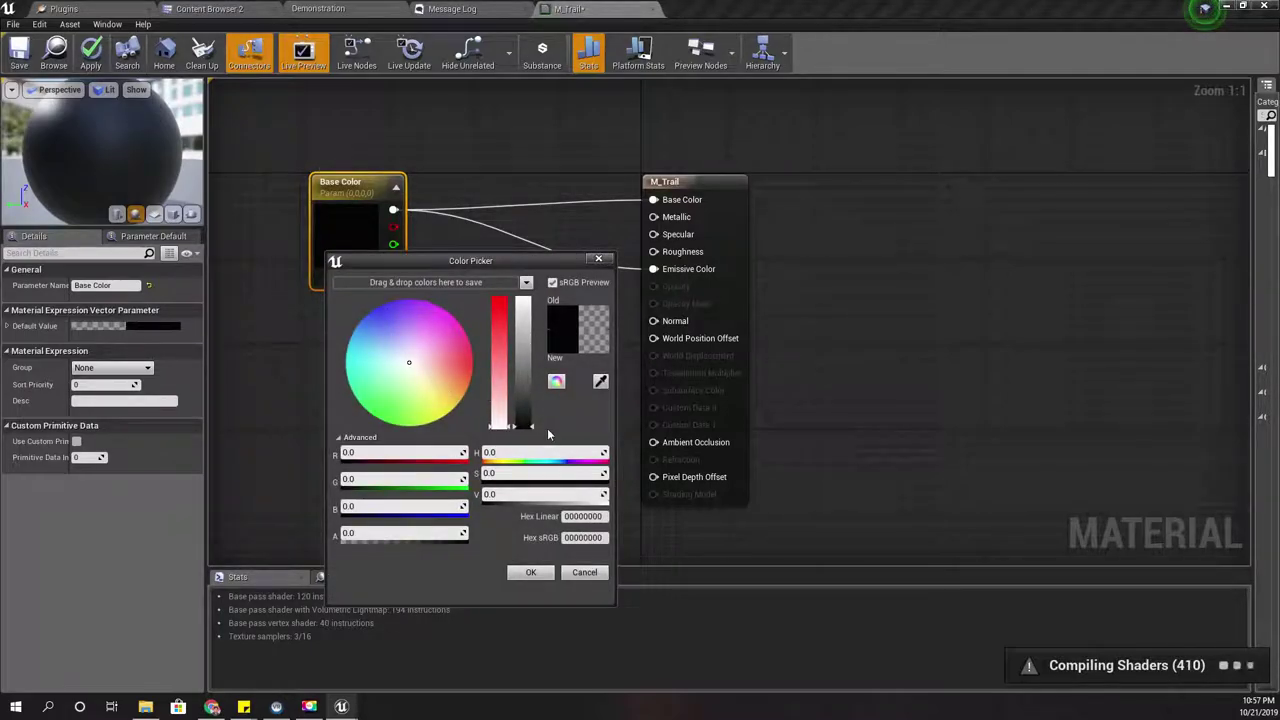
click(522, 300)
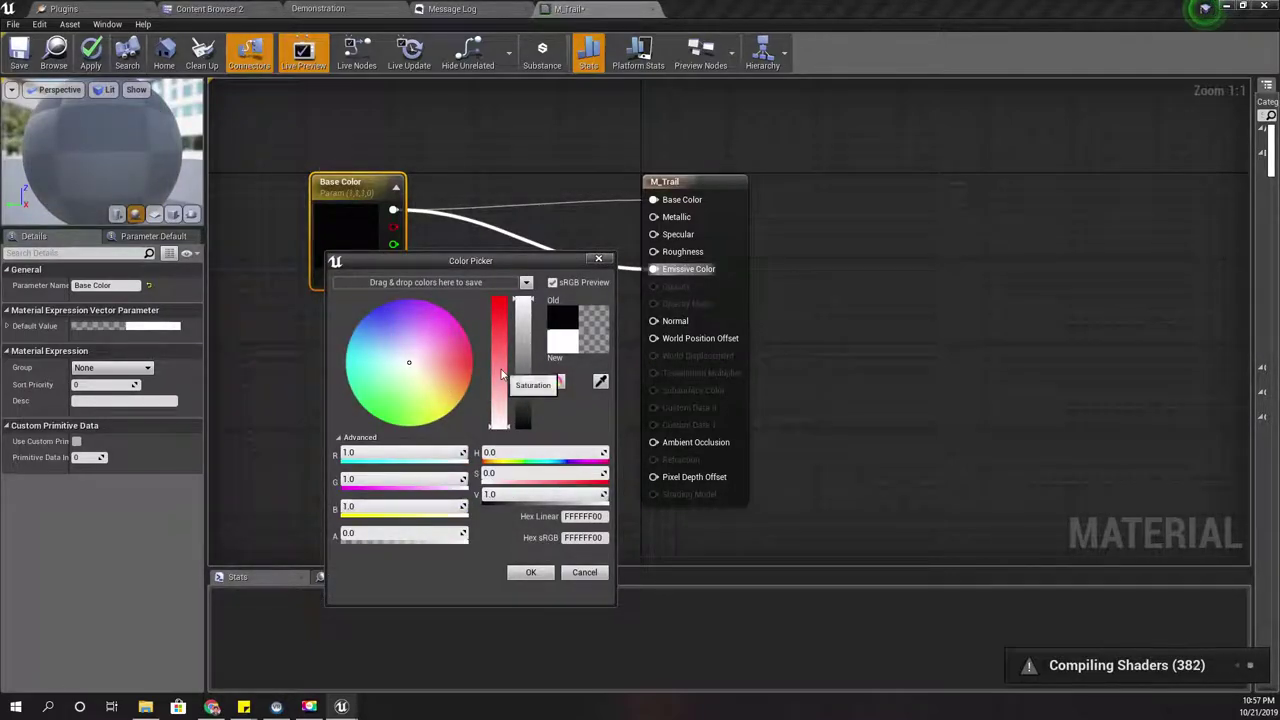
click(445, 385)
click(428, 373)
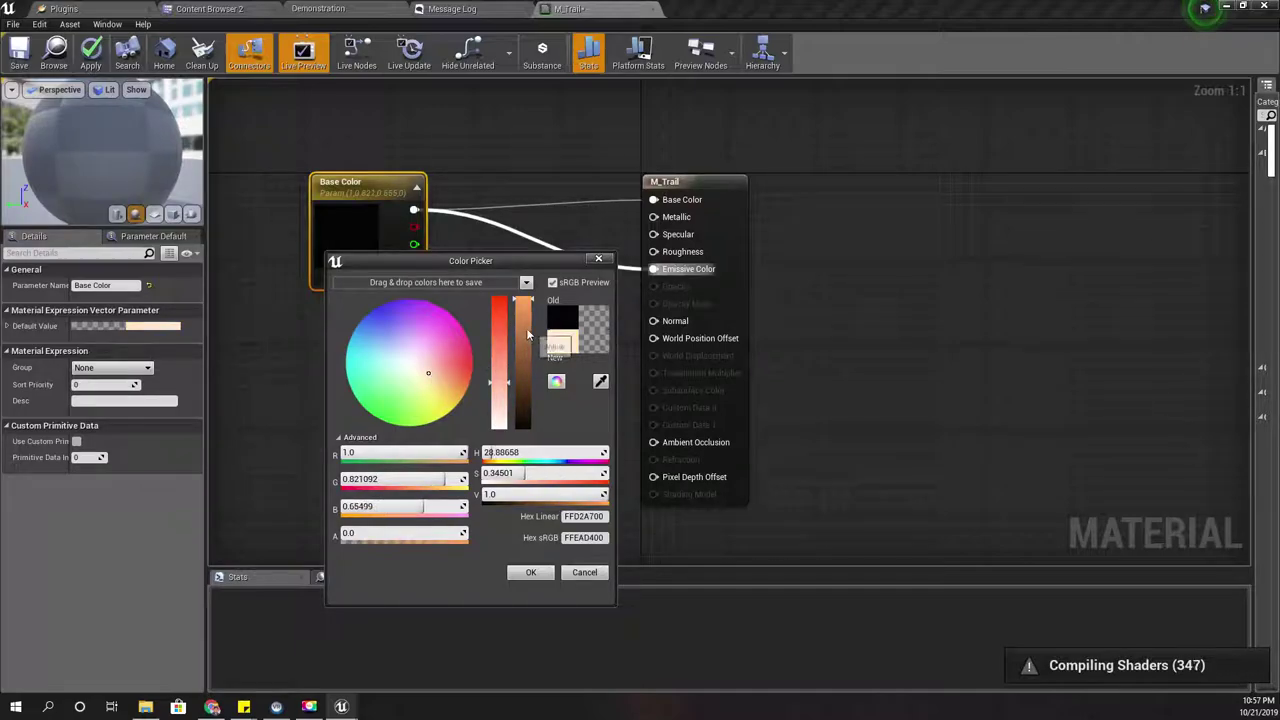
click(524, 300)
click(433, 380)
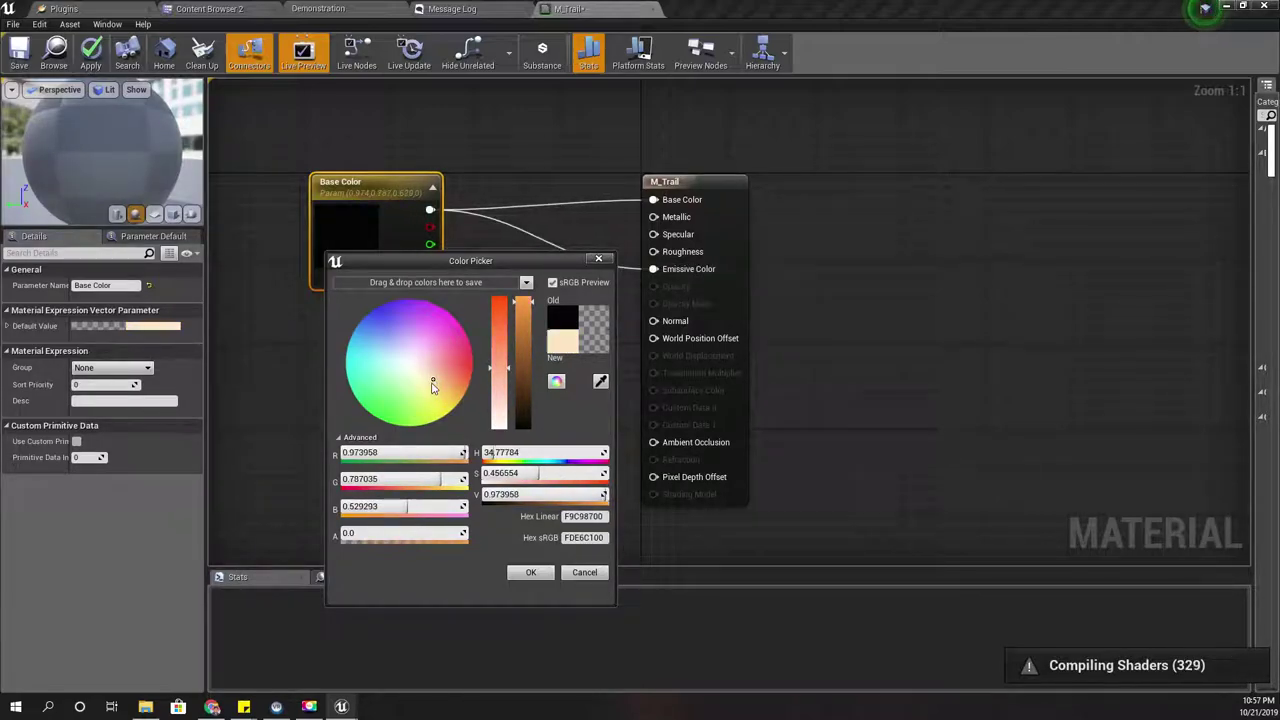
drag(433, 388, 430, 386)
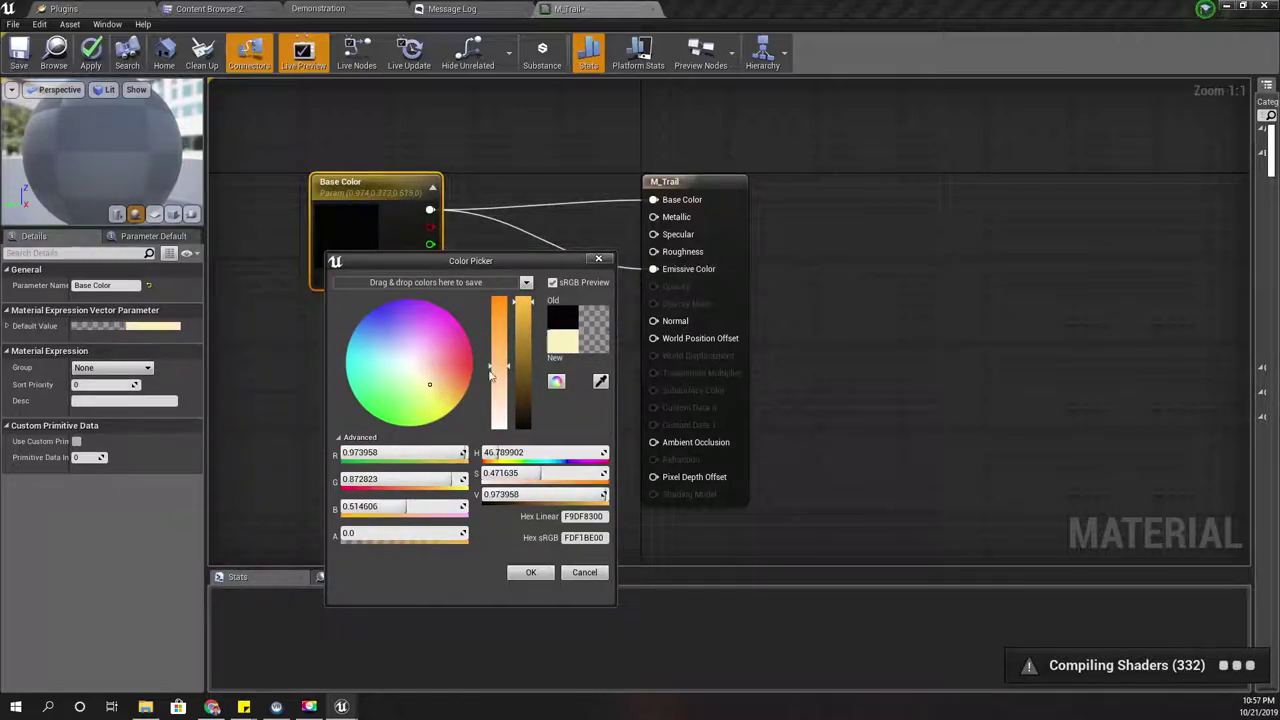
click(530, 573)
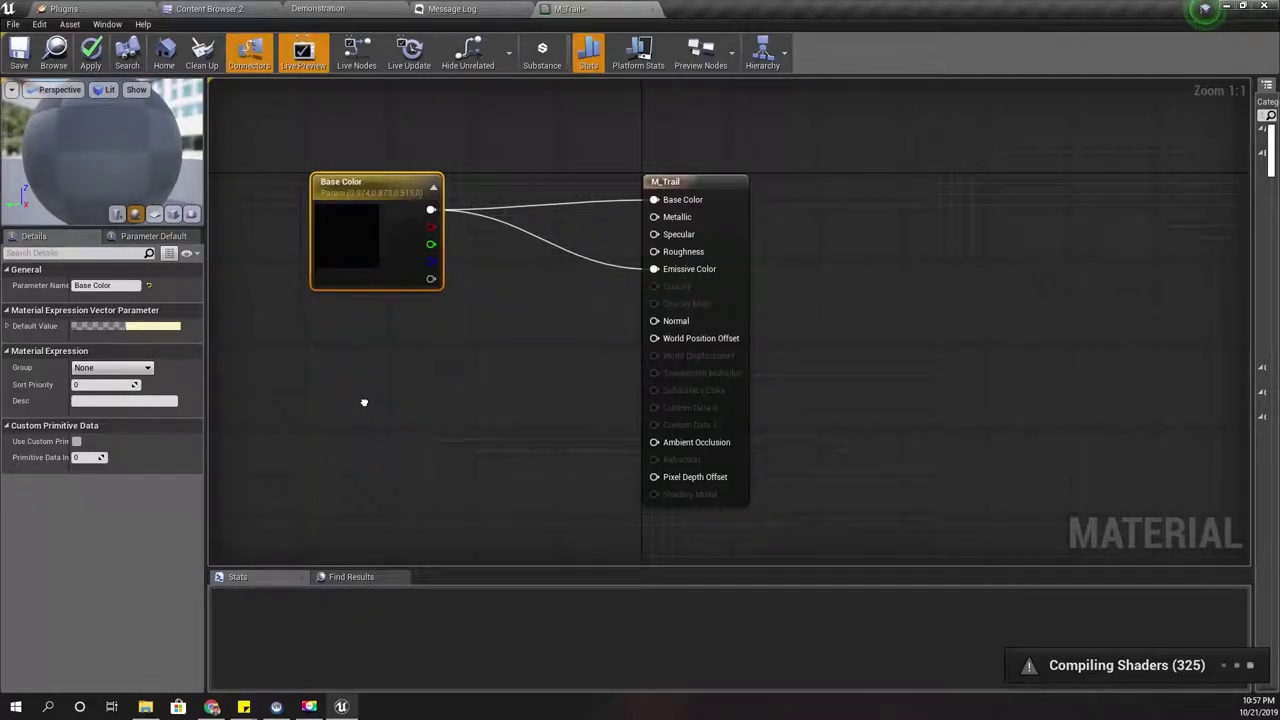
Step: Enable Used with Niagara Ribbons in M_Trail's usage settings, then apply and save the material
right_drag(367, 403, 402, 408)
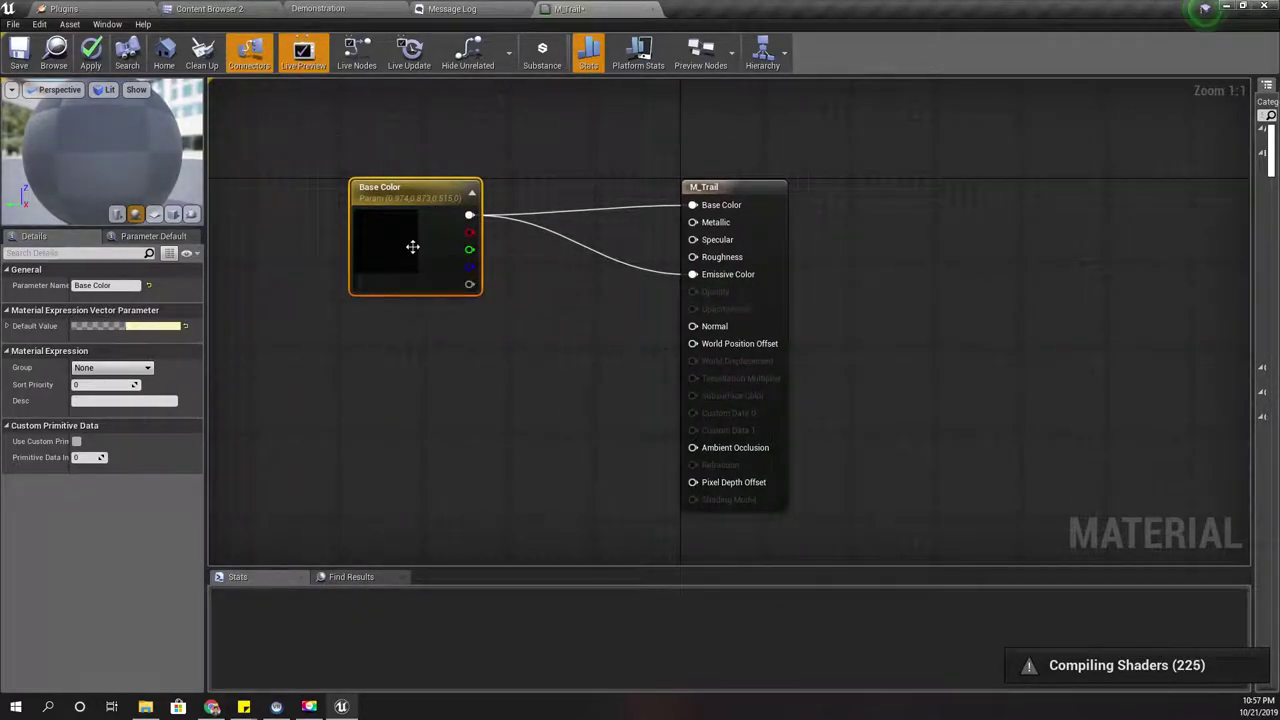
click(285, 391)
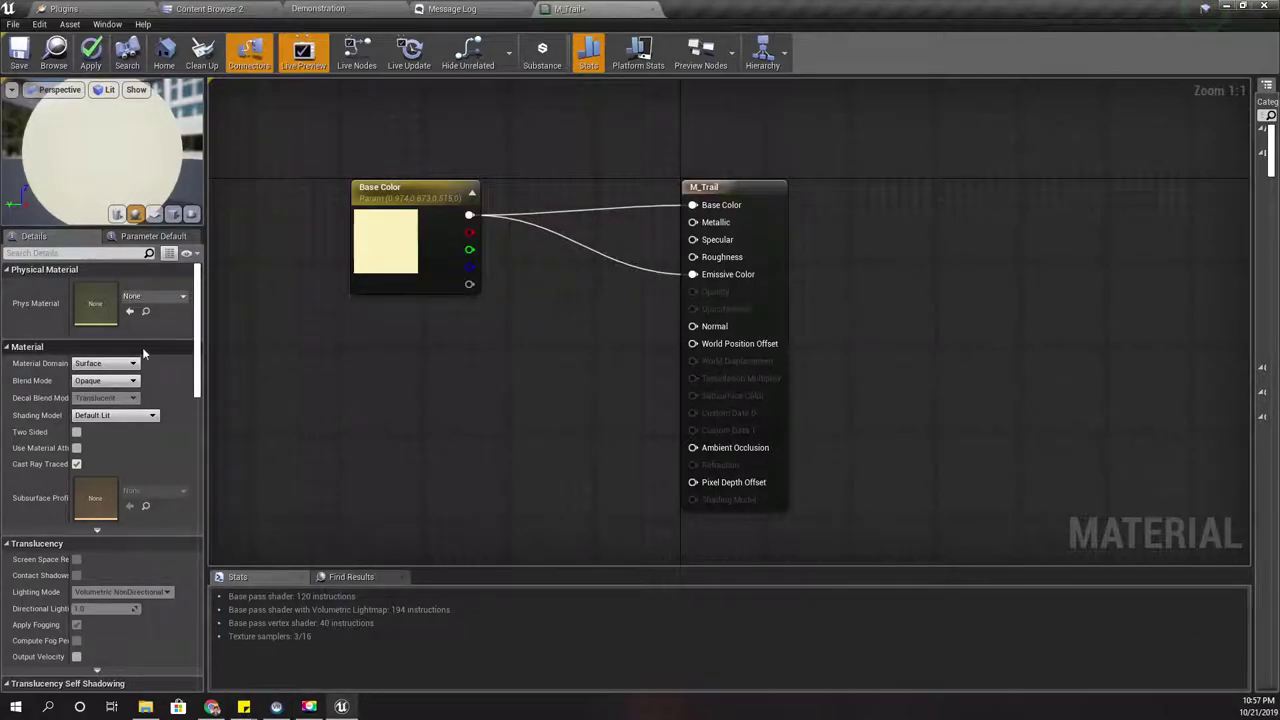
click(746, 191)
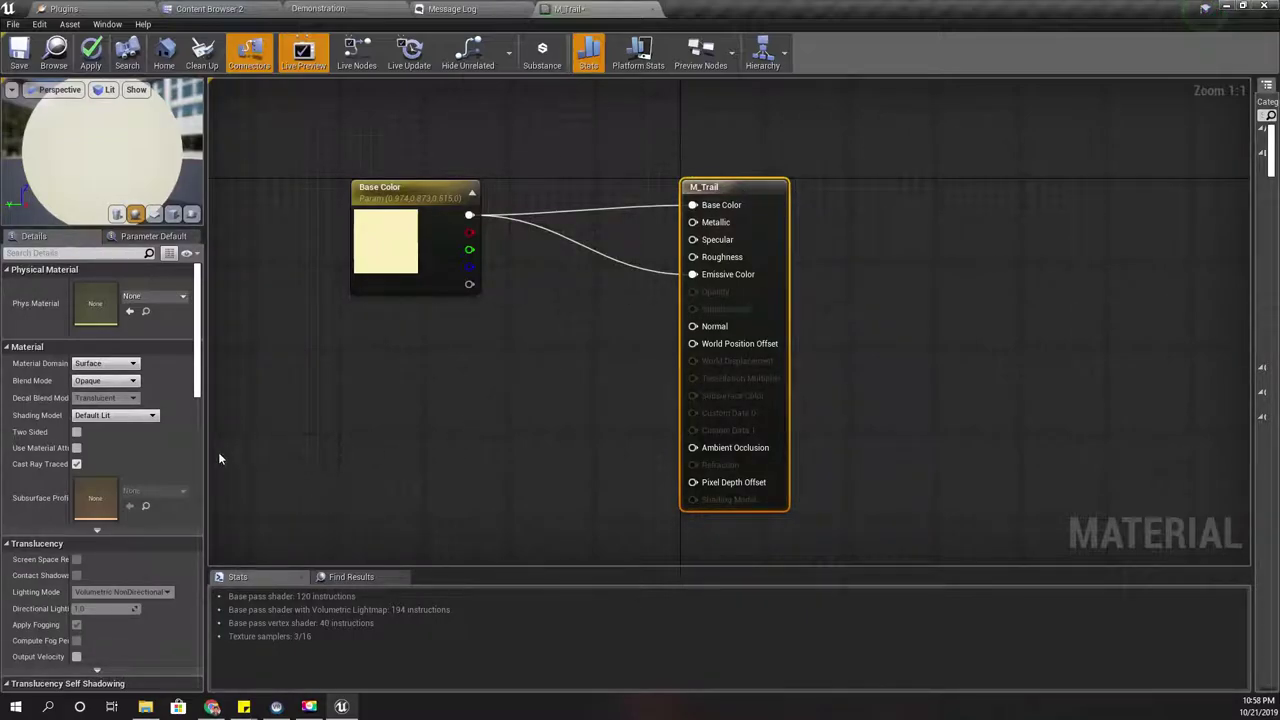
scroll(170, 406, down, 10)
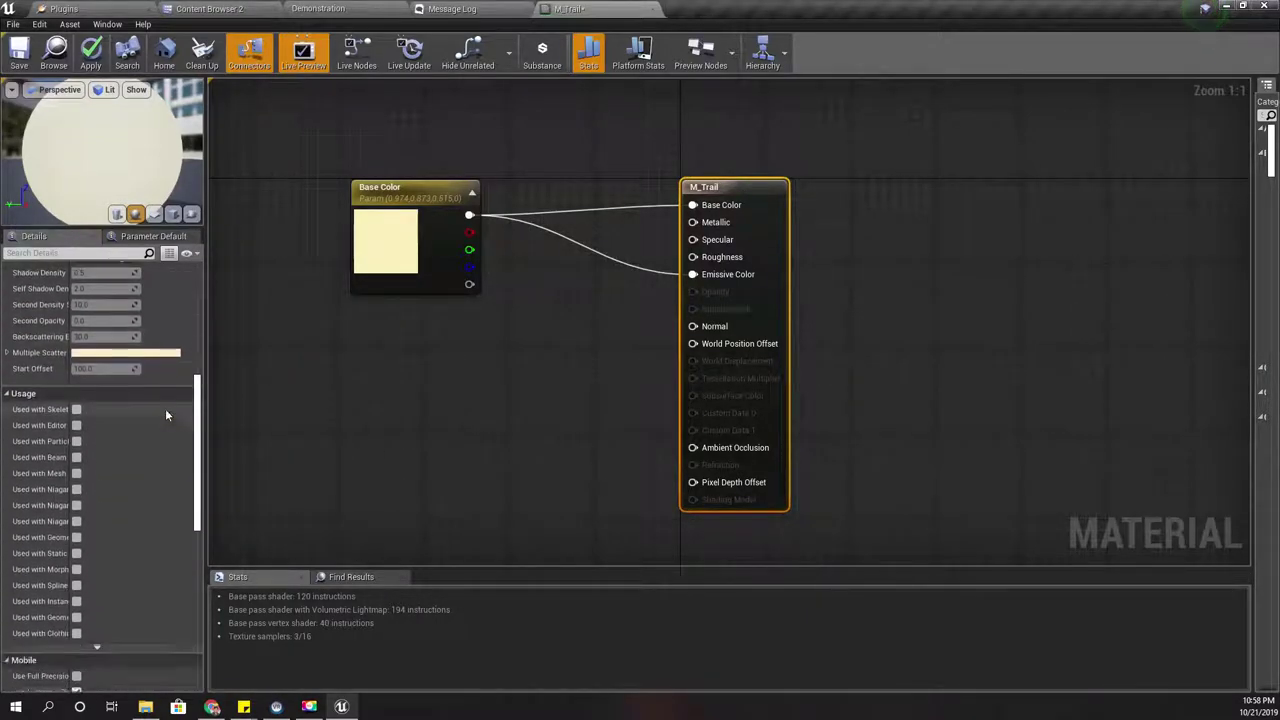
scroll(165, 408, down, 1)
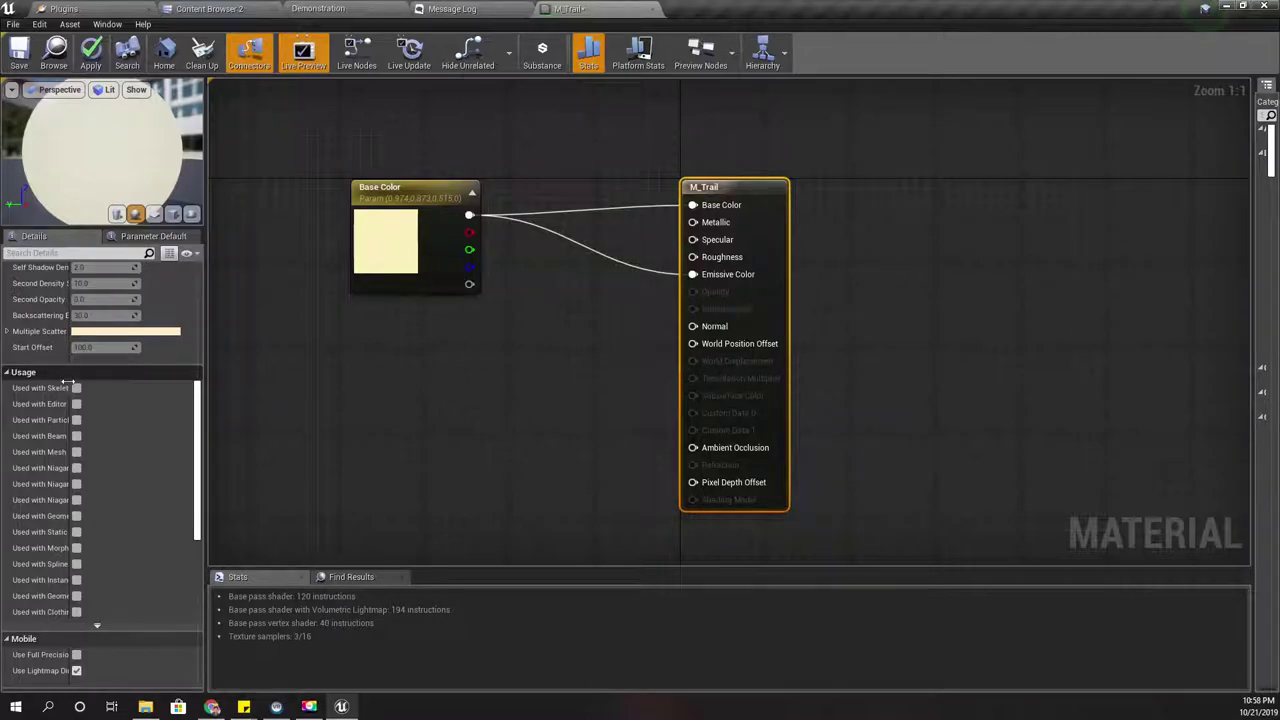
drag(67, 381, 114, 384)
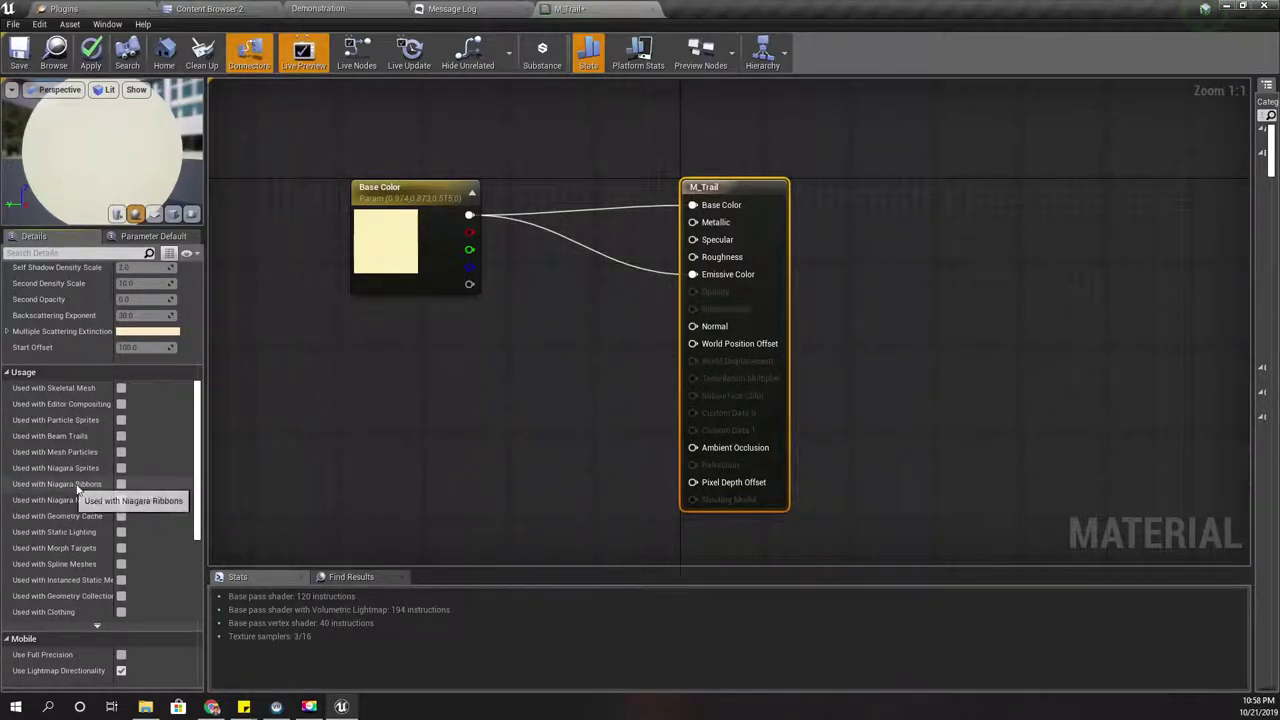
click(120, 485)
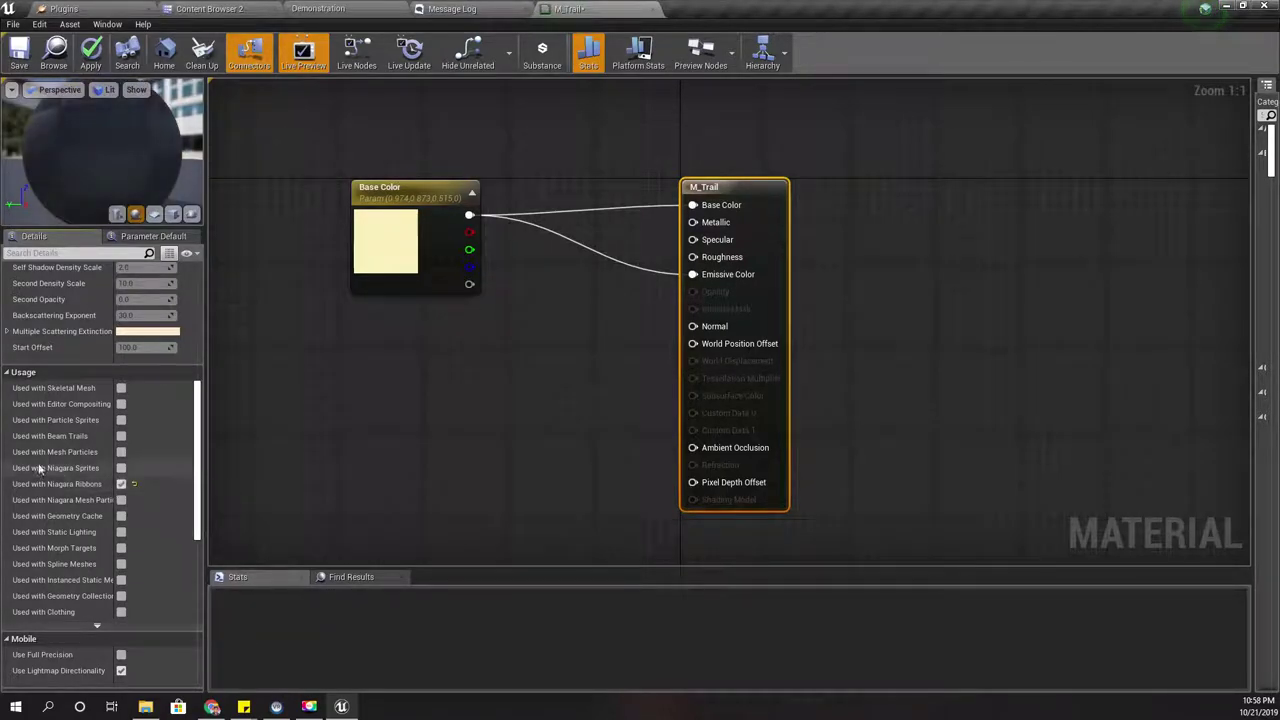
click(90, 52)
click(20, 54)
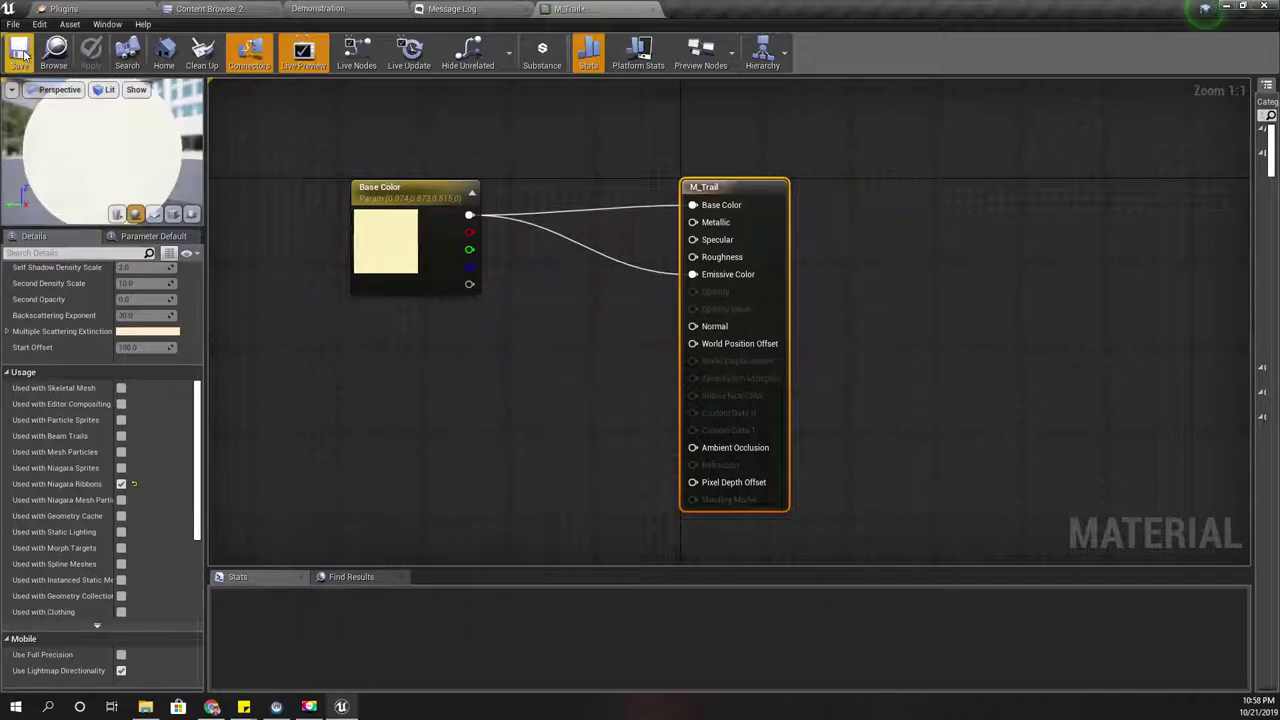
Step: Start a new Niagara Emitter in the BulletTrail folder, using an emitter template as the starting point
click(318, 8)
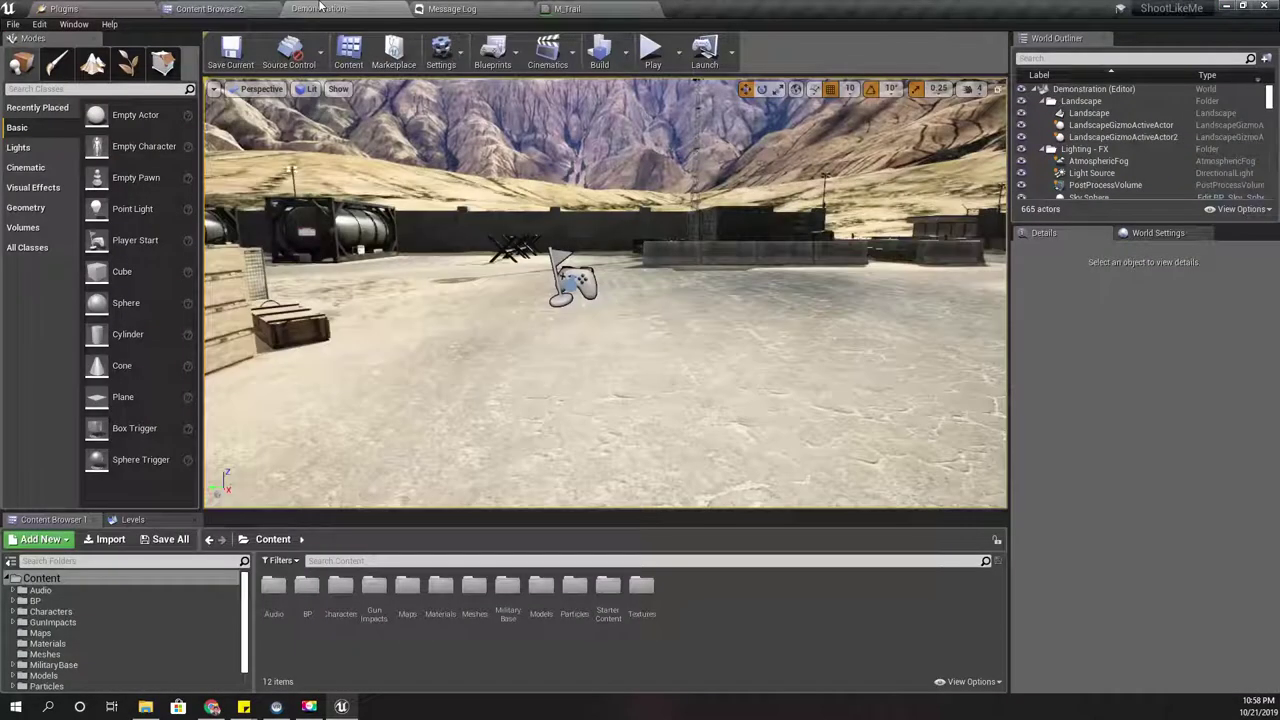
click(268, 8)
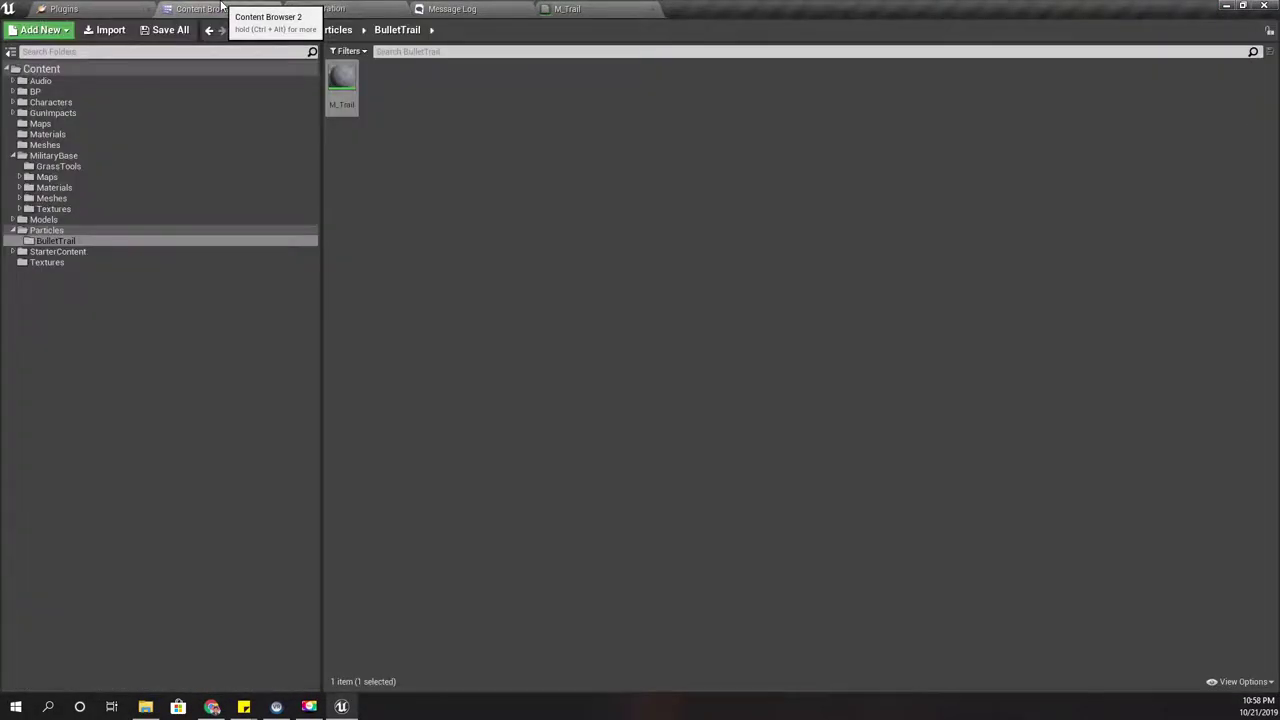
right_click(450, 92)
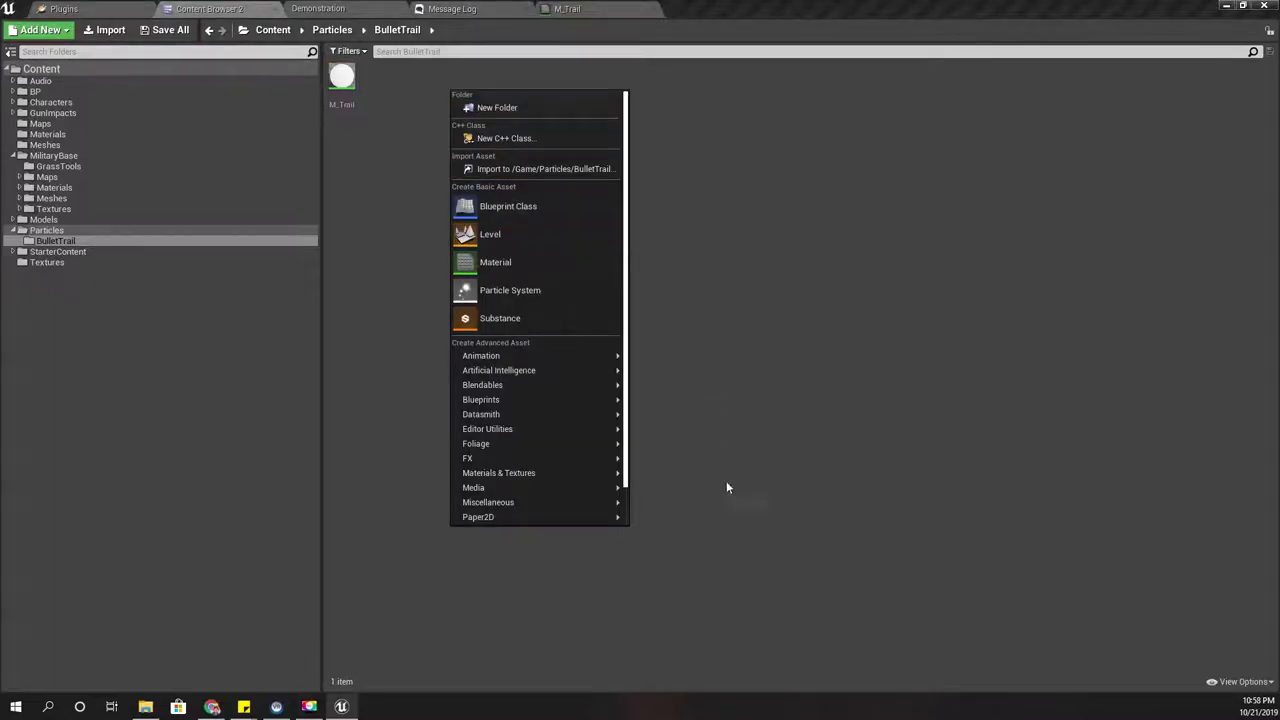
mouse_move(543, 459)
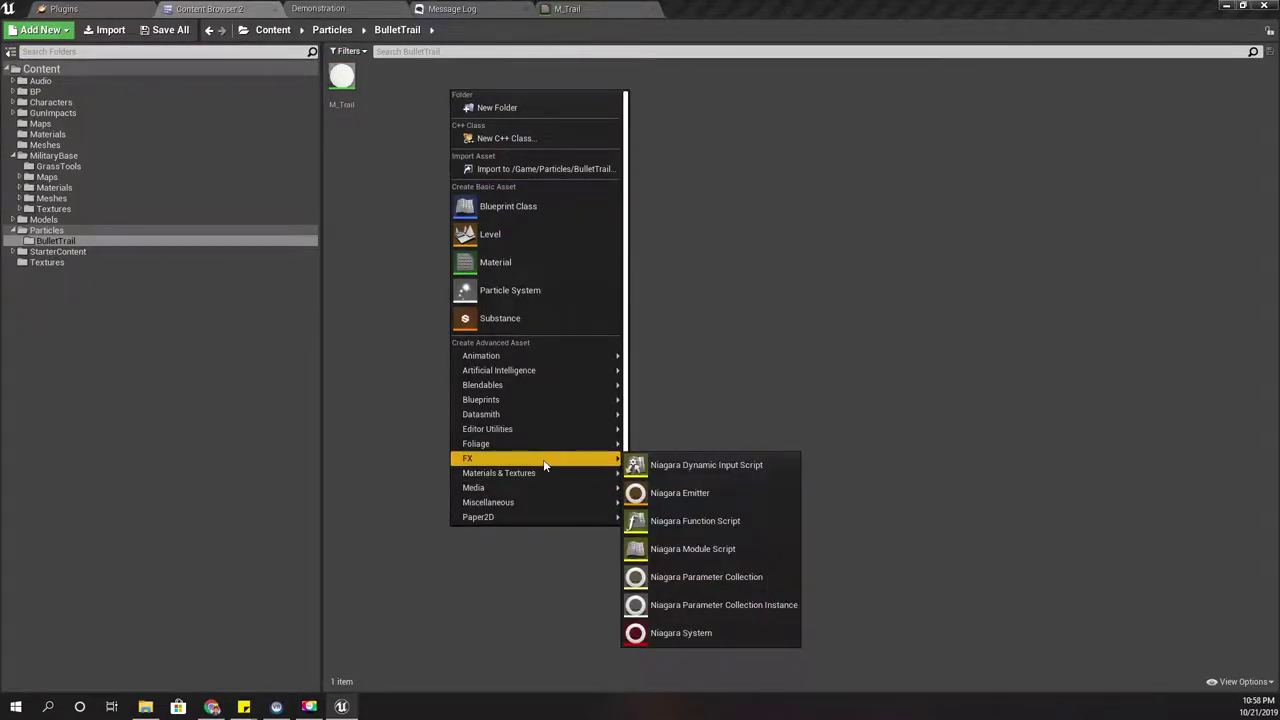
click(695, 493)
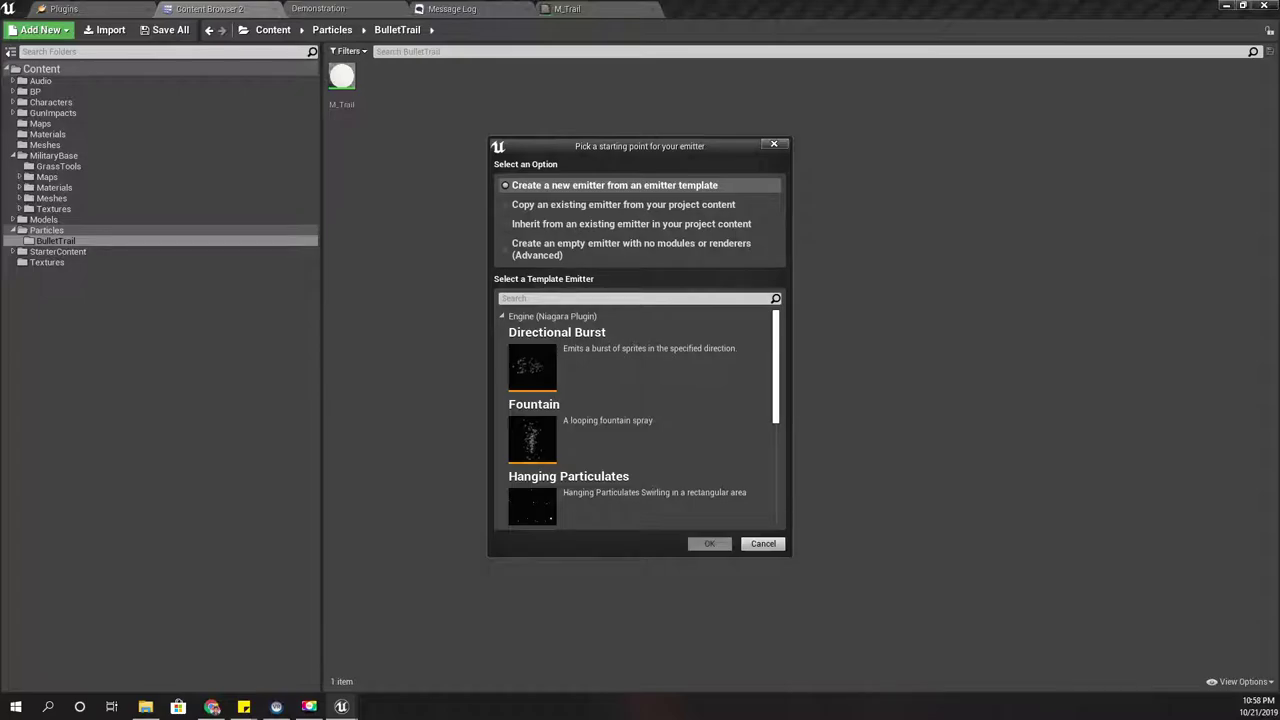
click(644, 189)
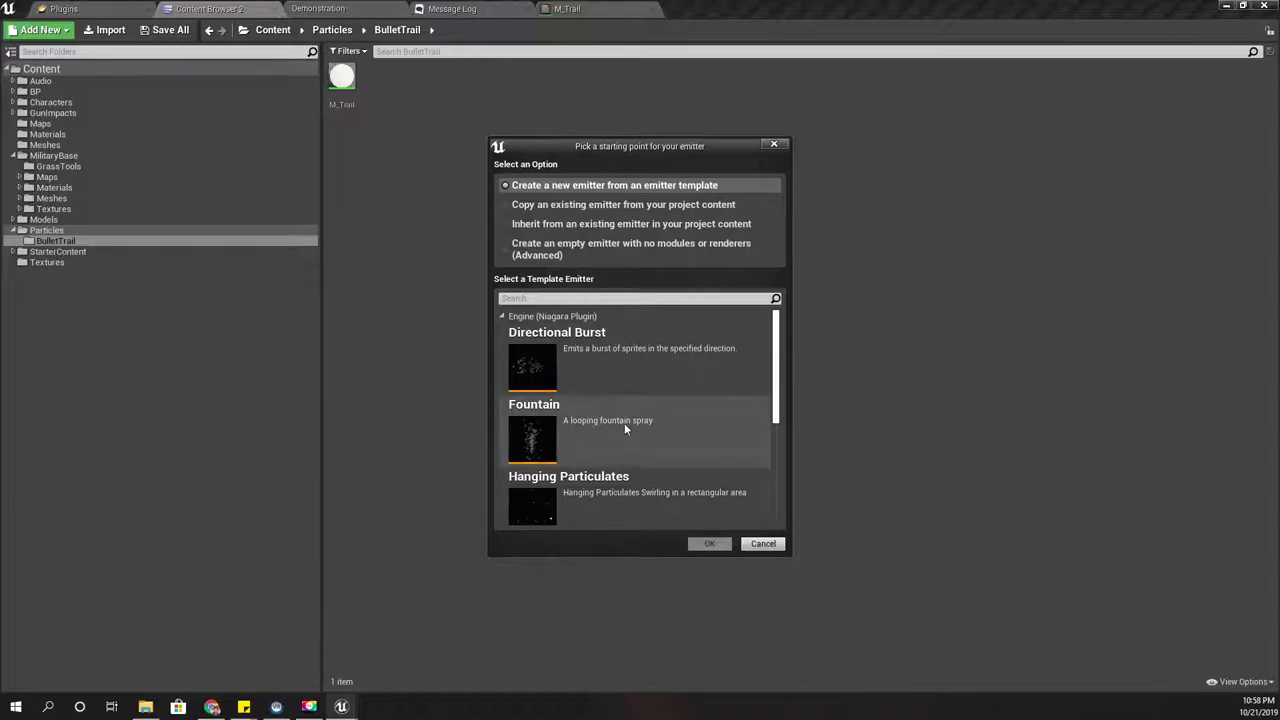
Step: Look through the available template emitters and create the emitter from the Fountain template
click(630, 368)
click(647, 434)
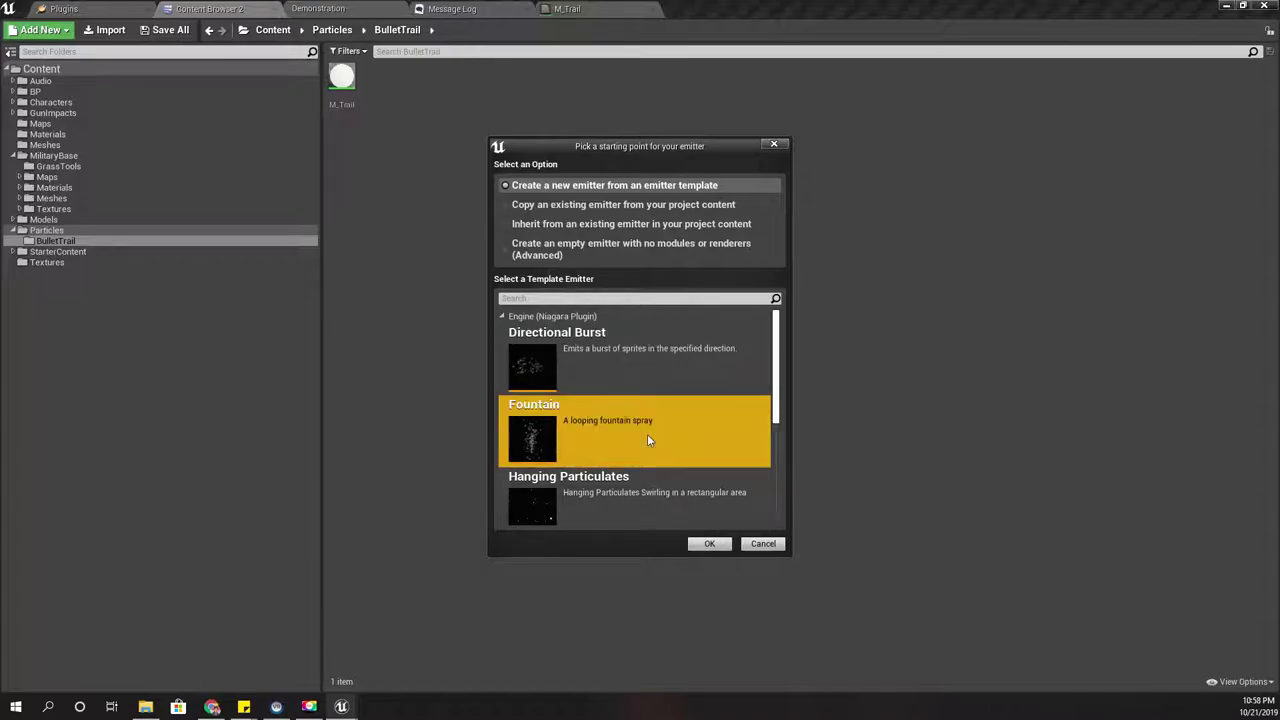
click(595, 498)
scroll(659, 460, down, 2)
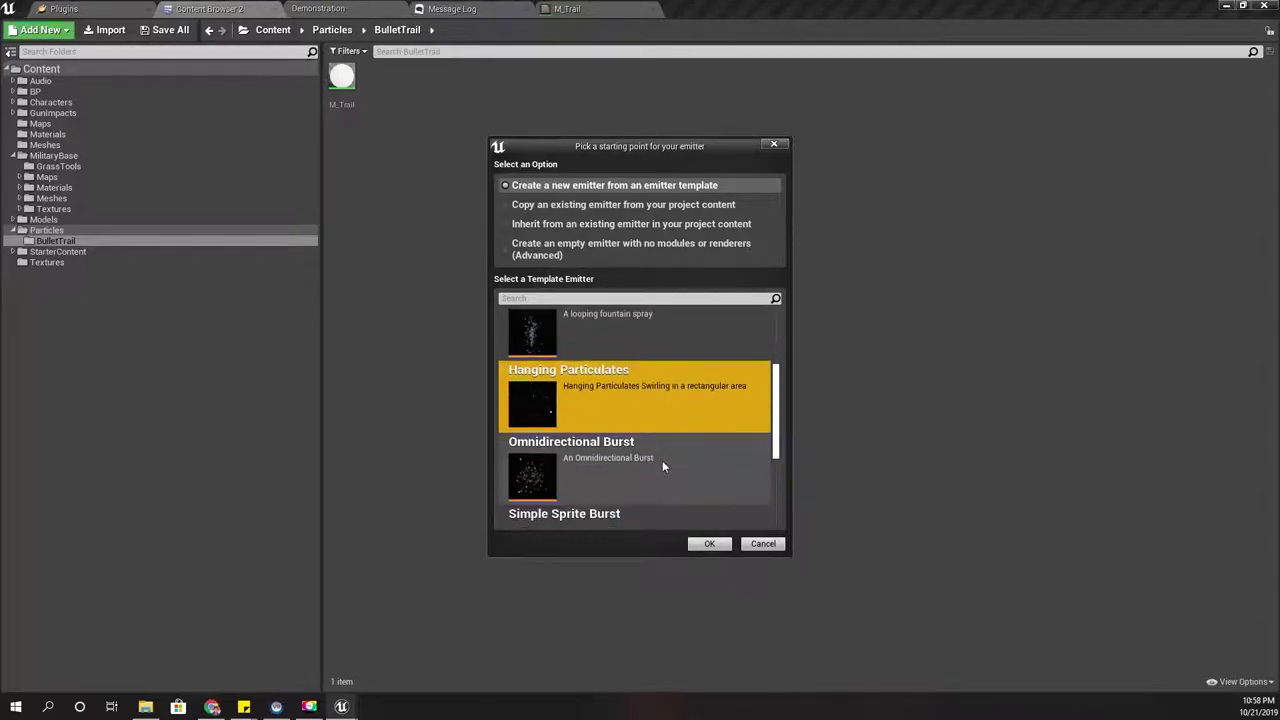
scroll(662, 463, down, 3)
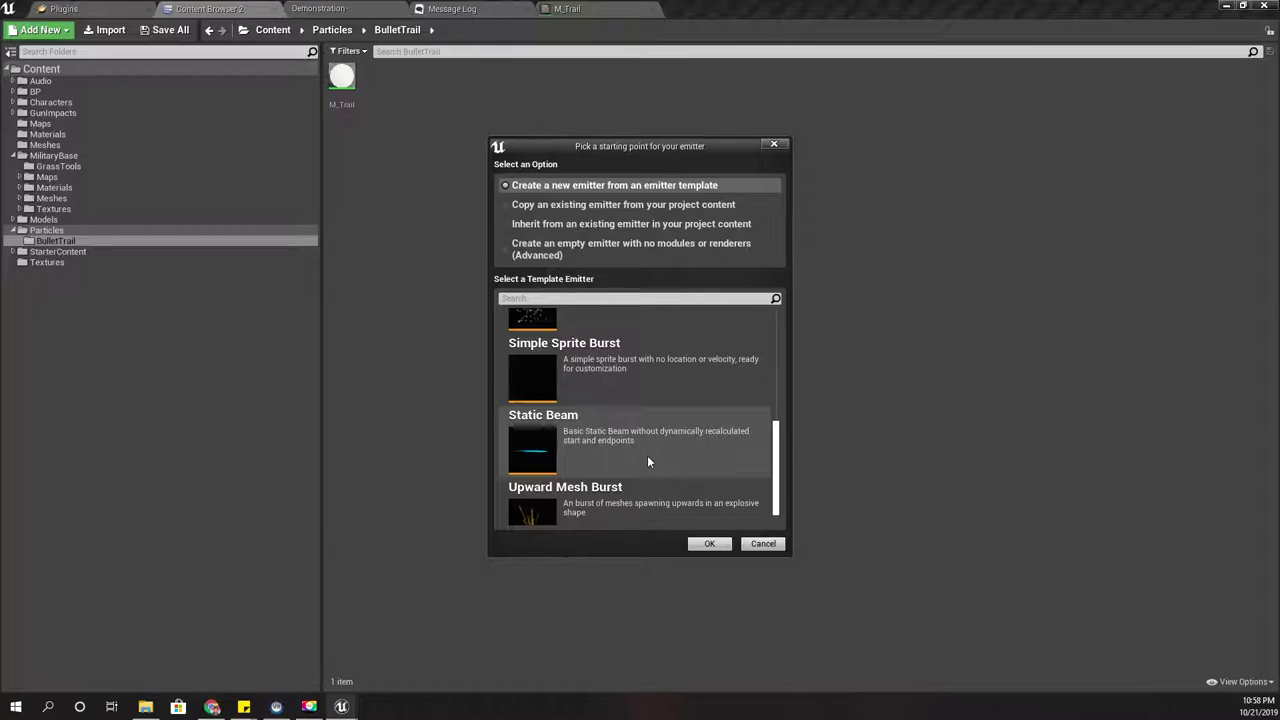
scroll(646, 455, down, 1)
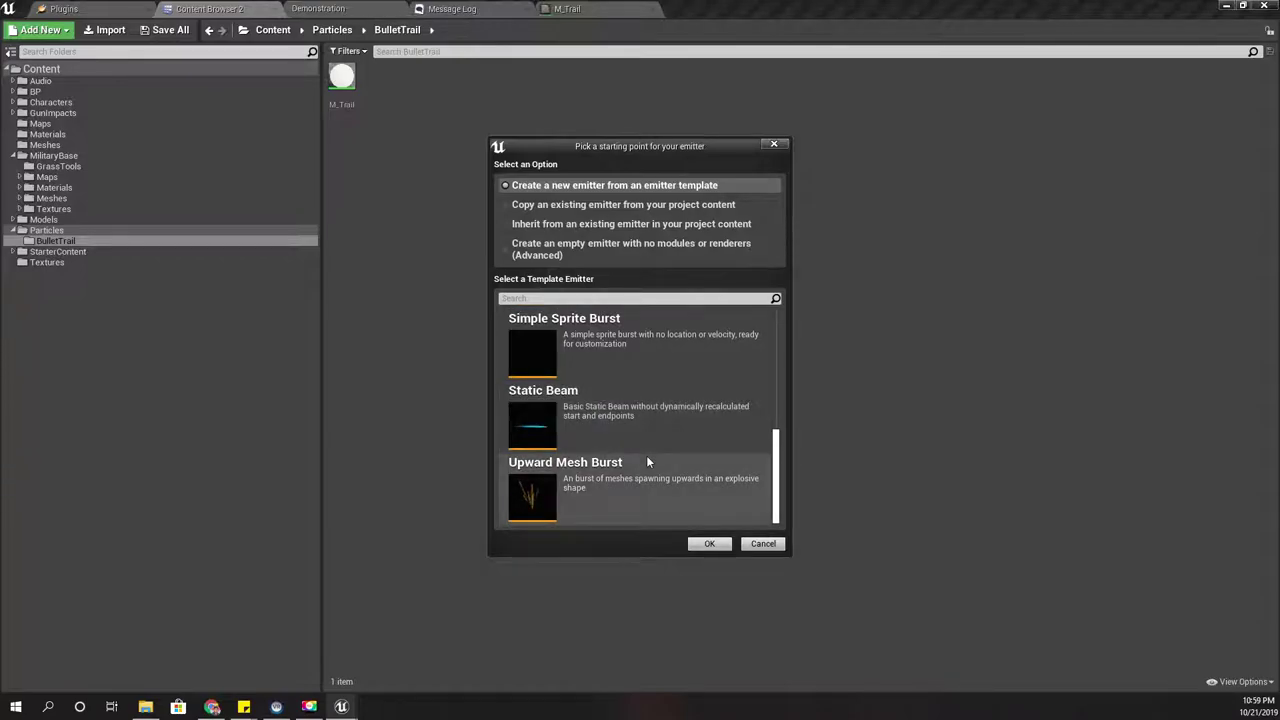
scroll(646, 455, up, 3)
scroll(650, 459, up, 3)
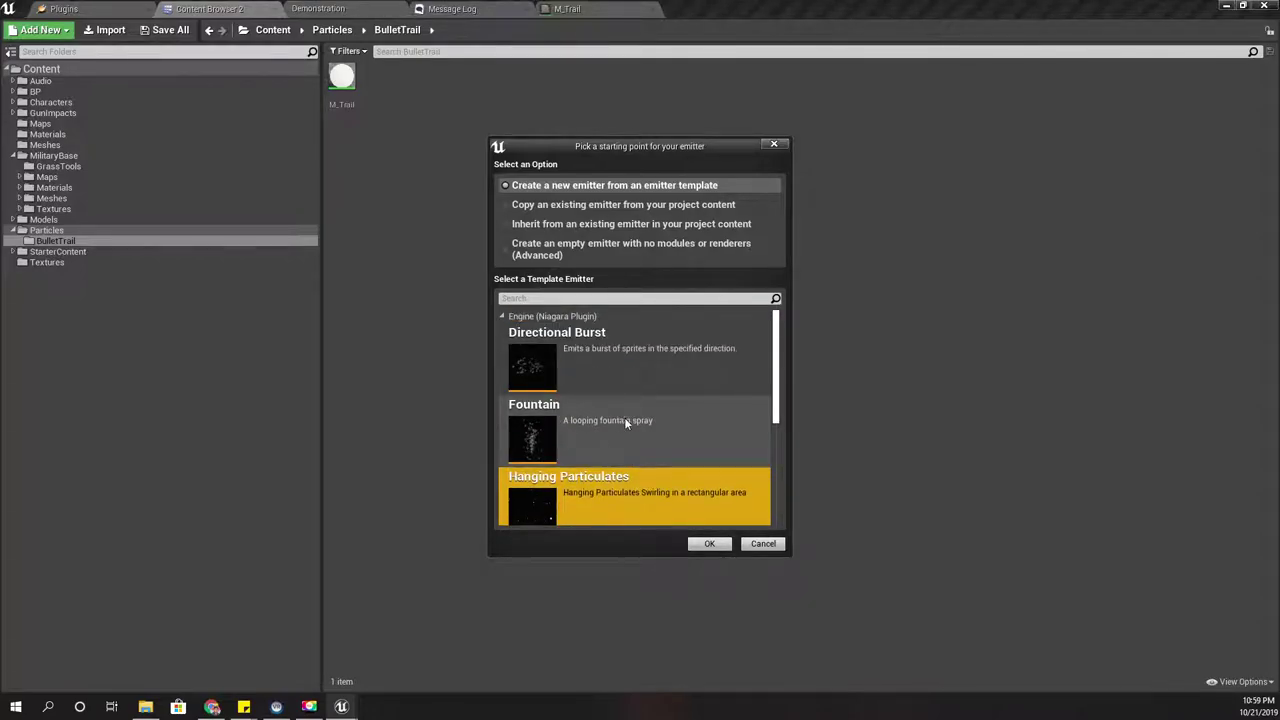
click(626, 422)
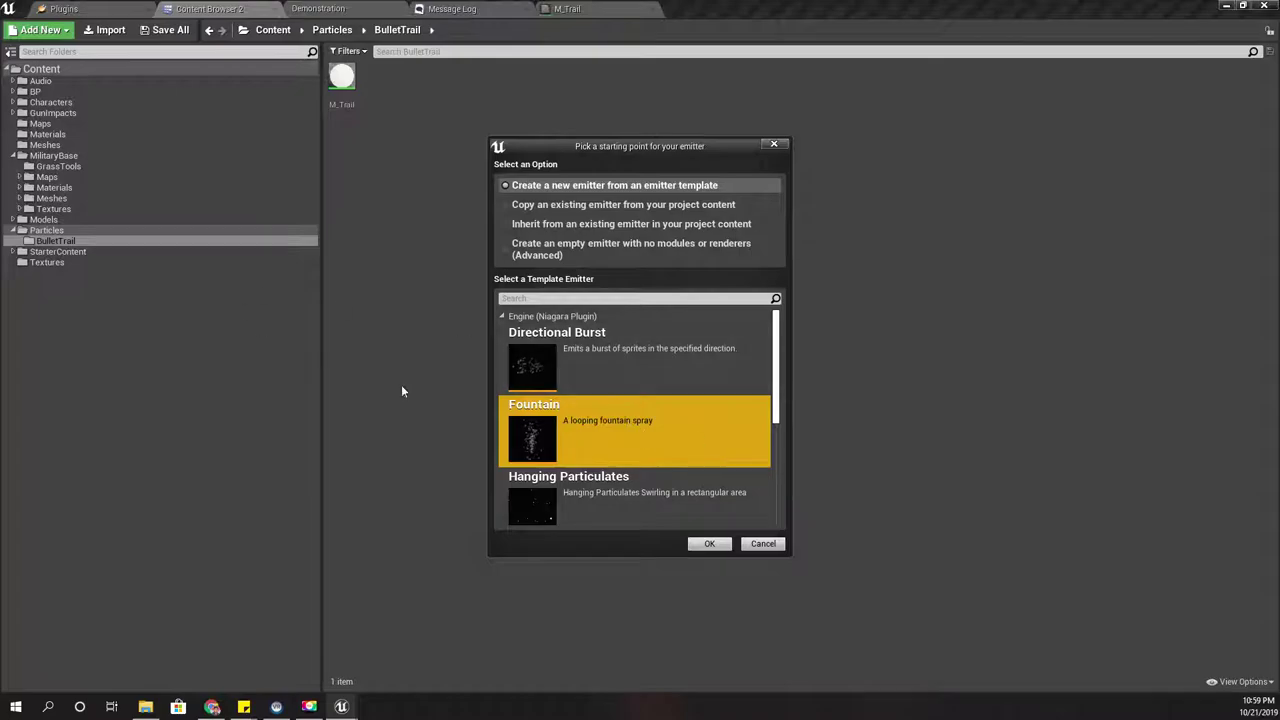
click(697, 547)
click(709, 545)
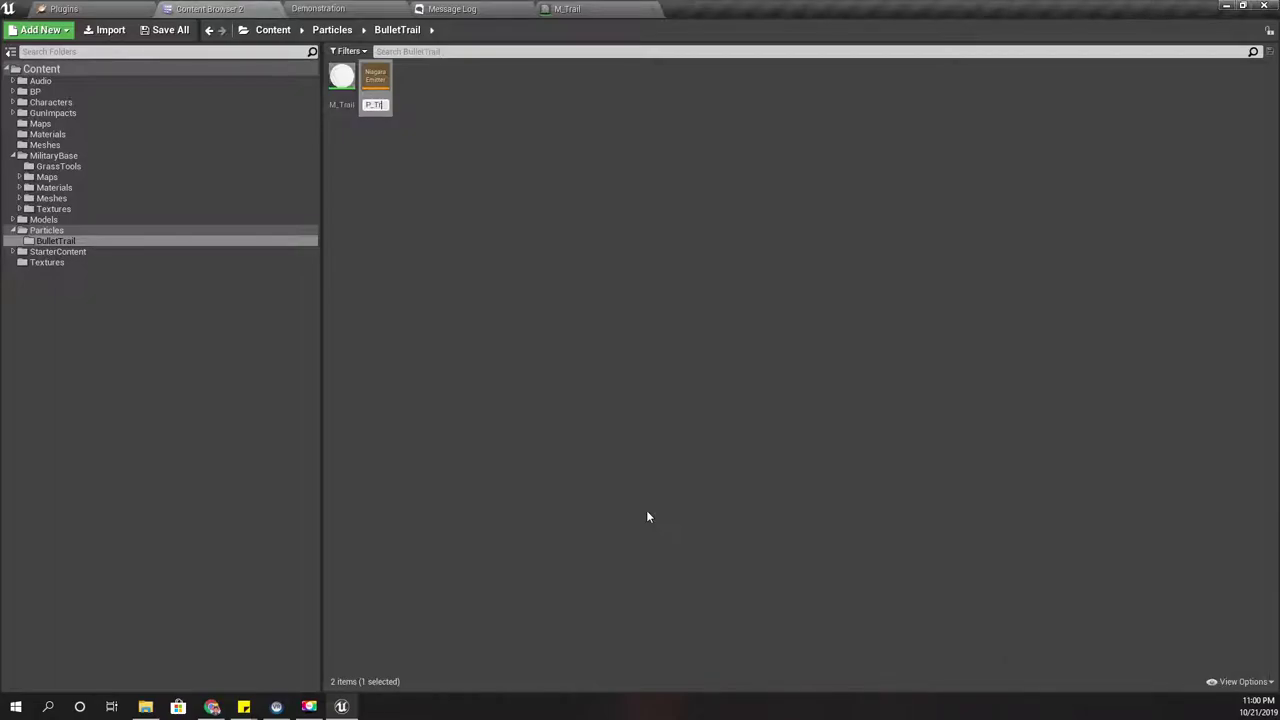
Step: Name the new emitter P_Trail, correct the name to PE_Trail, and open the emitter
text(P_Trail)
key(Return)
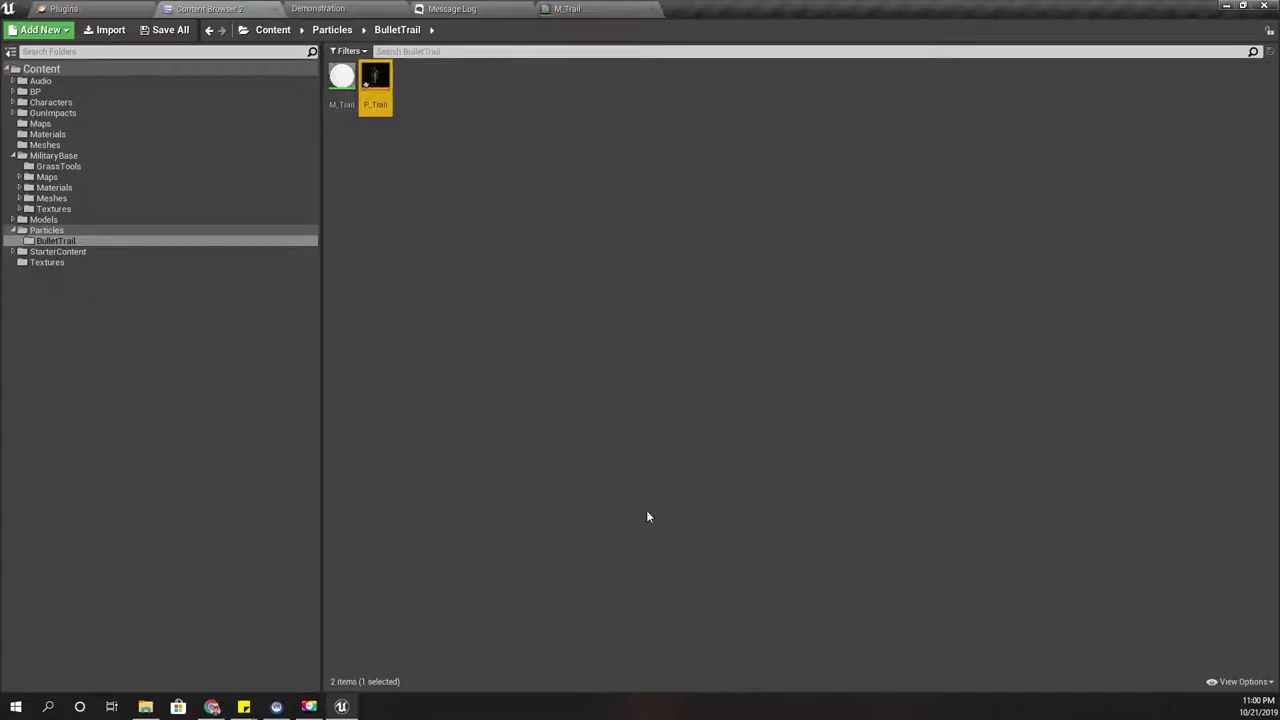
key(F2)
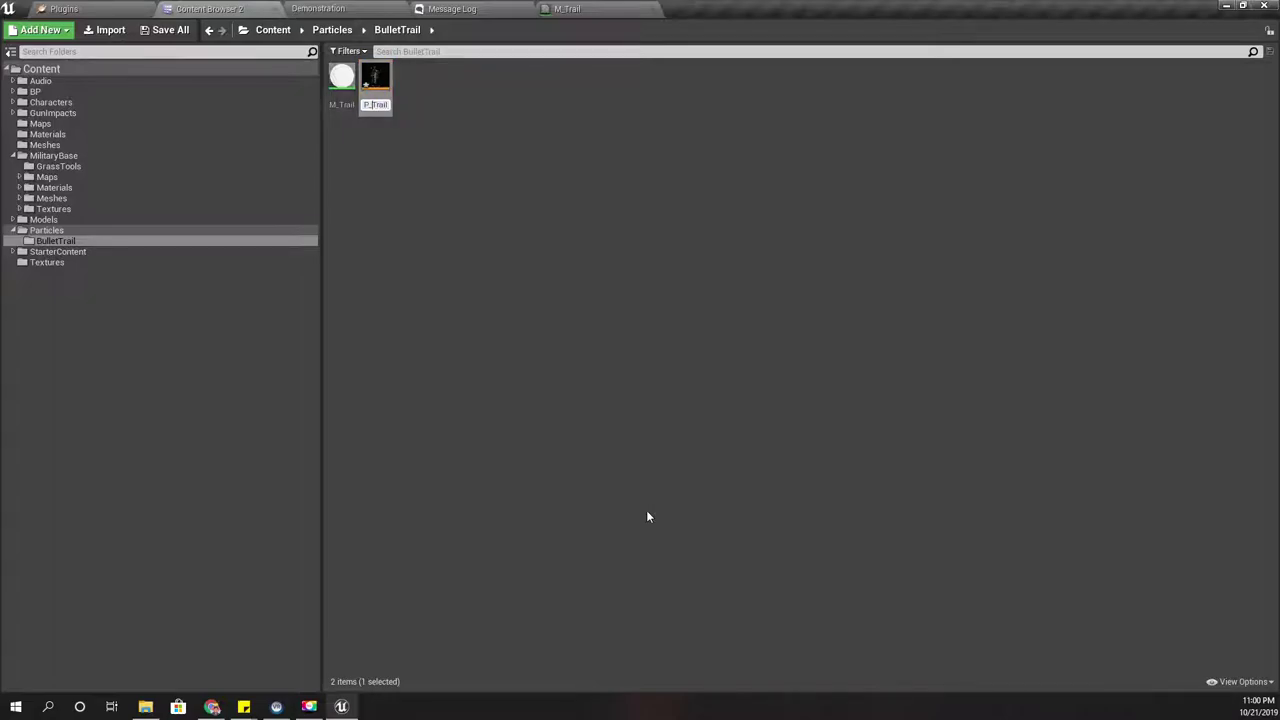
key(Return)
key(Return)
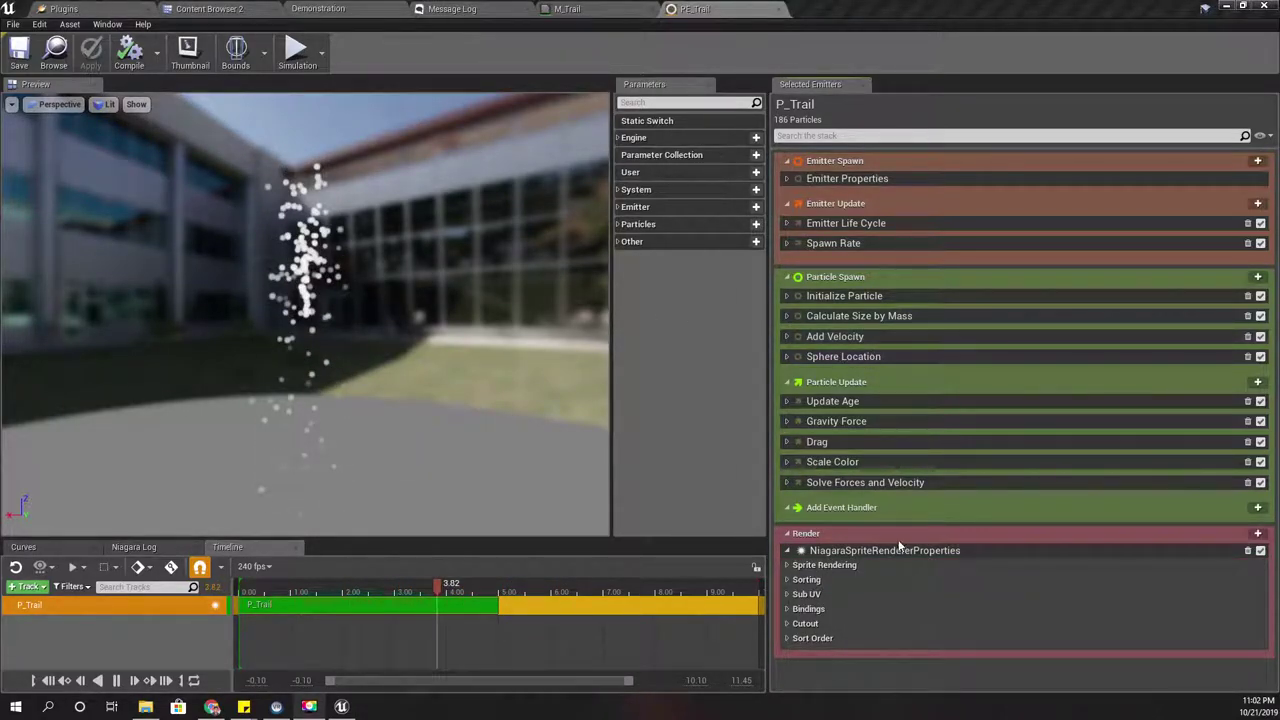
Step: Replace the emitter's sprite renderer with a Niagara Ribbon Renderer
click(1247, 551)
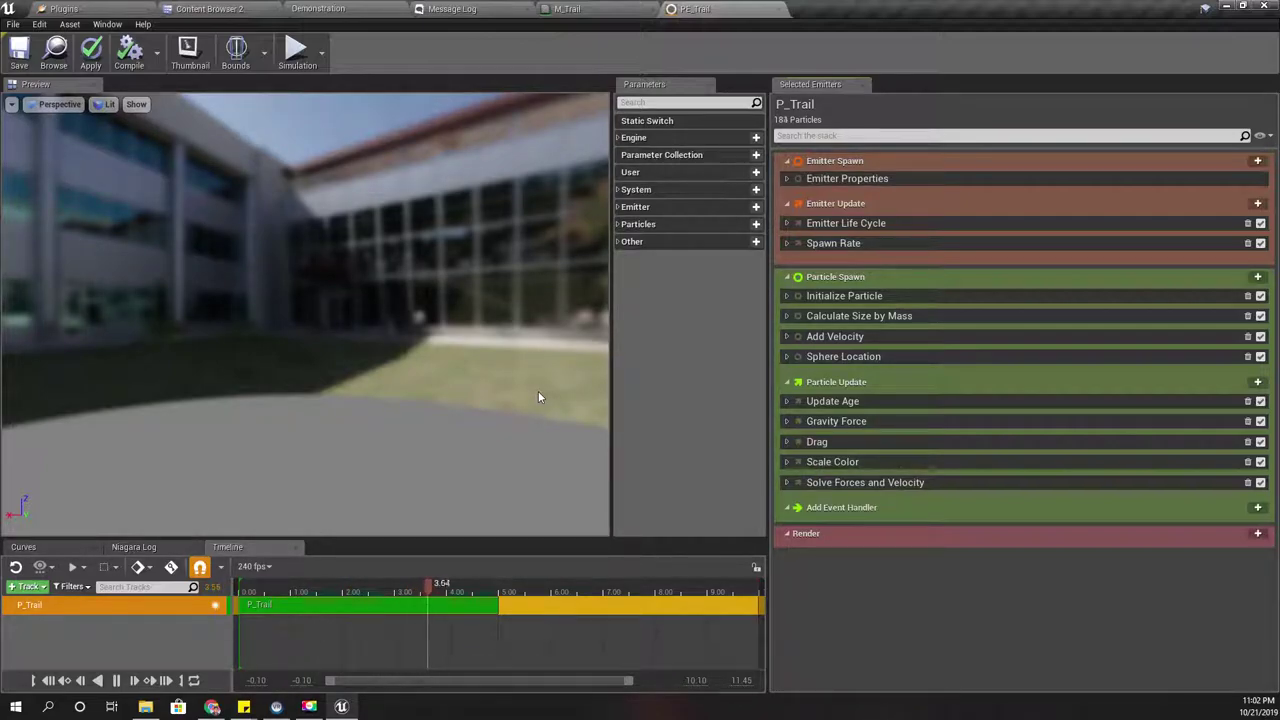
click(1257, 534)
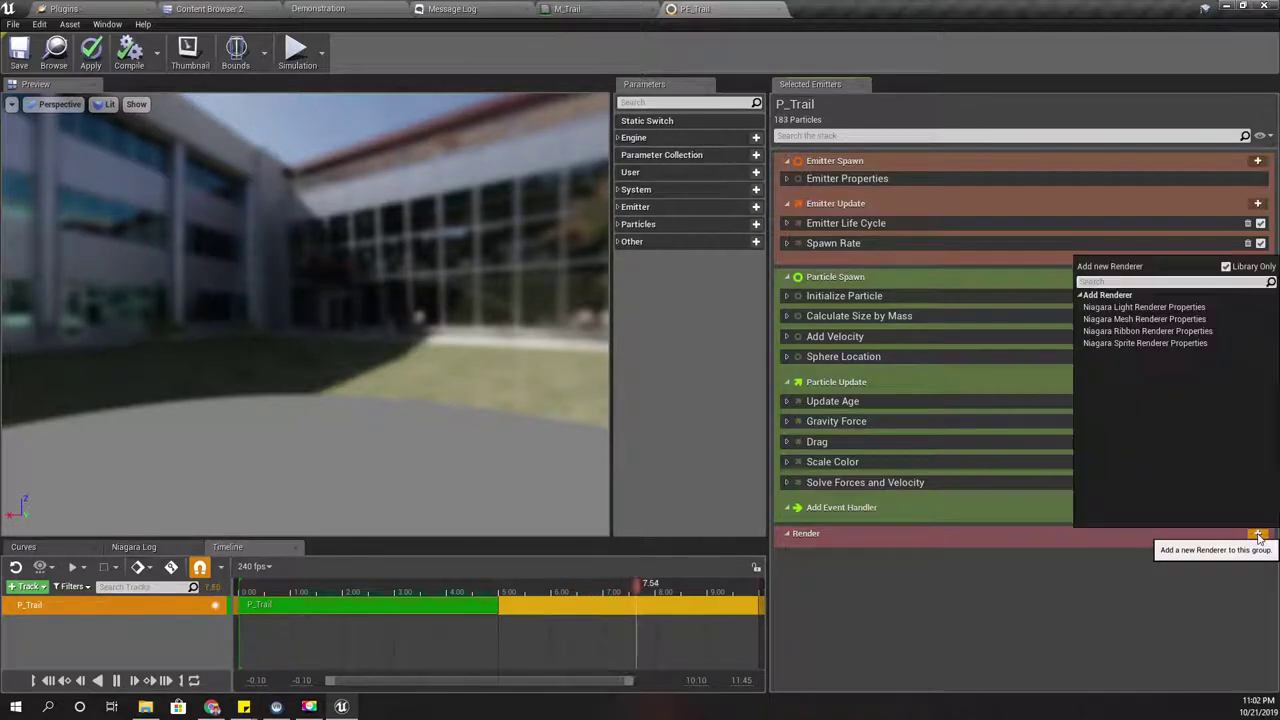
click(1143, 331)
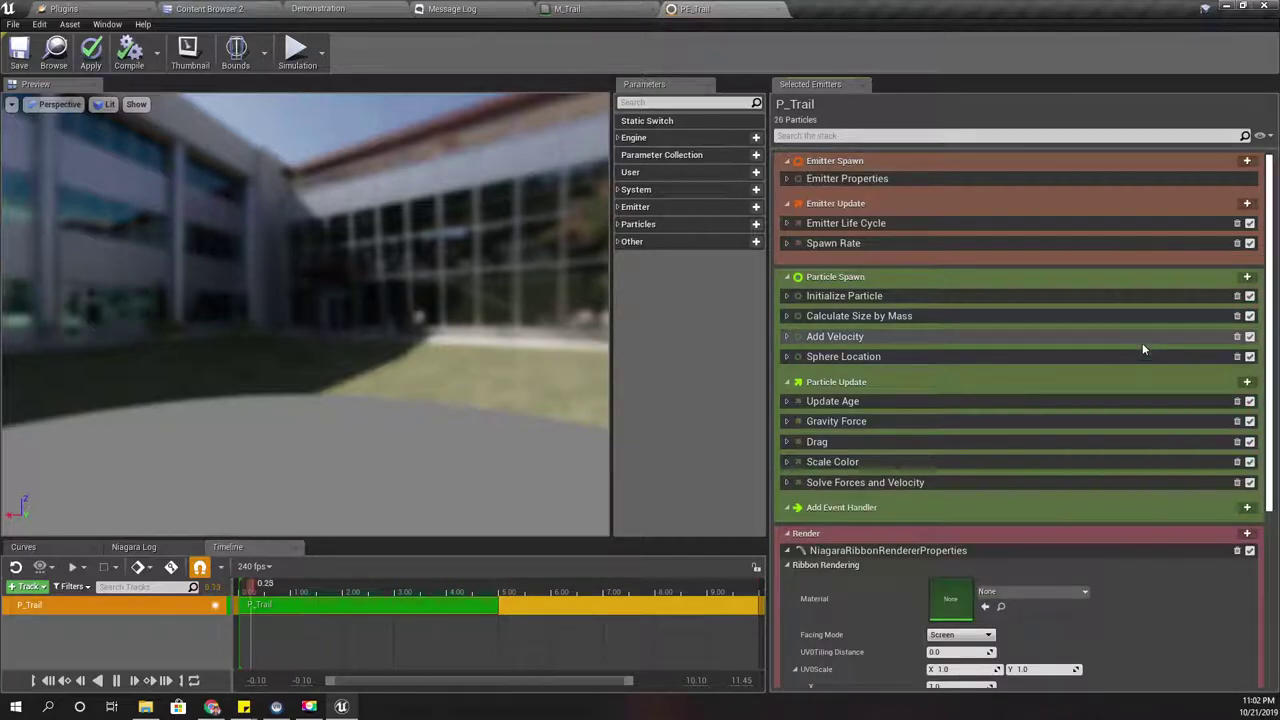
Step: Assign the M_Trail material from the BulletTrail folder to the ribbon renderer
scroll(1010, 550, down, 2)
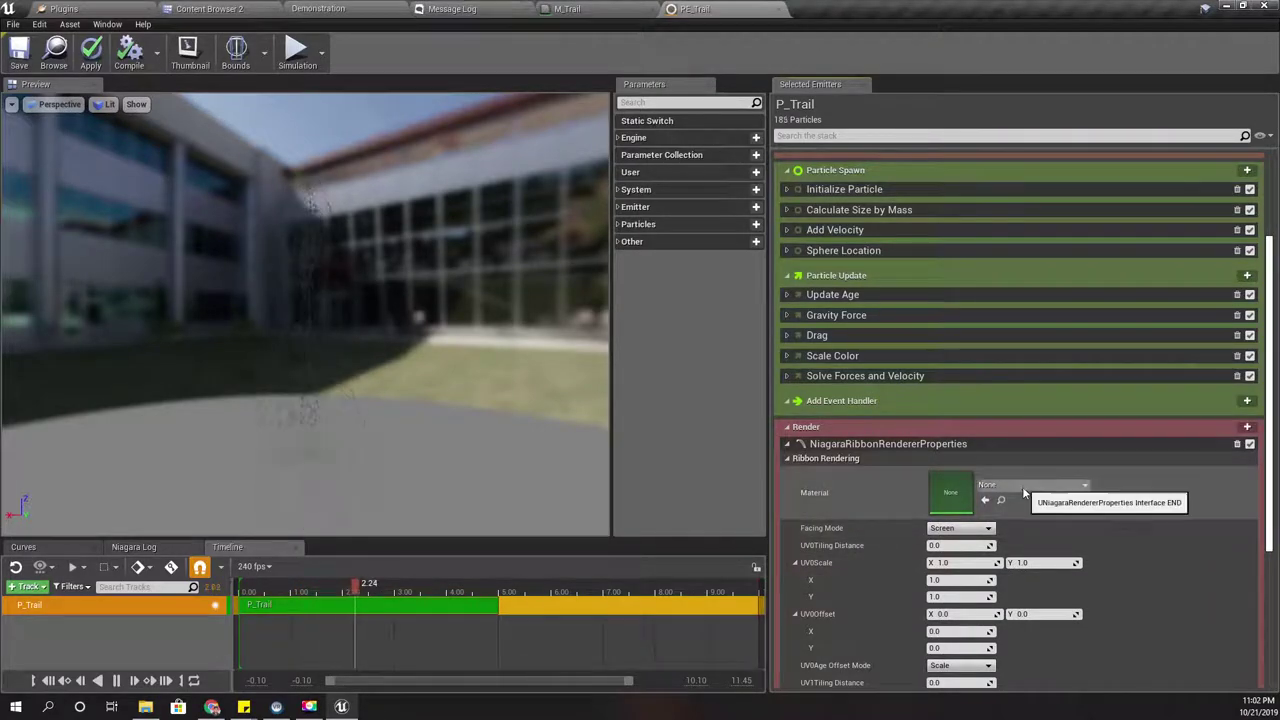
click(1022, 489)
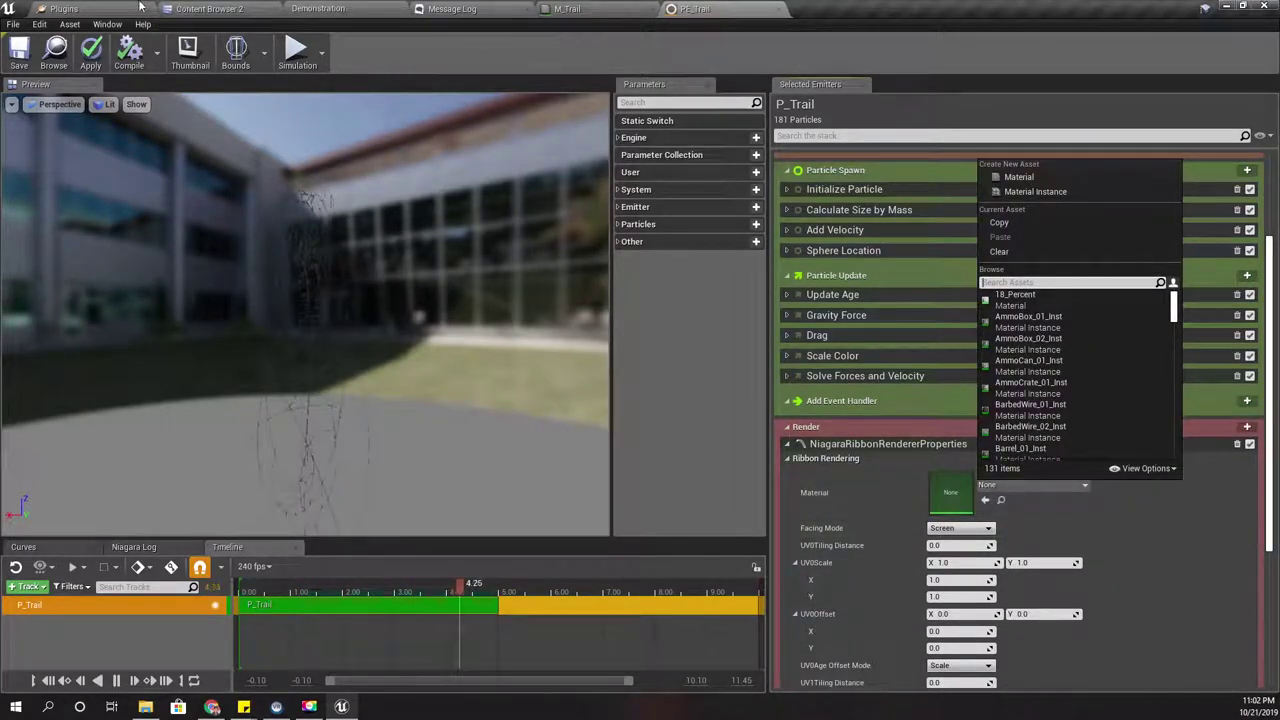
click(209, 8)
drag(344, 110, 957, 500)
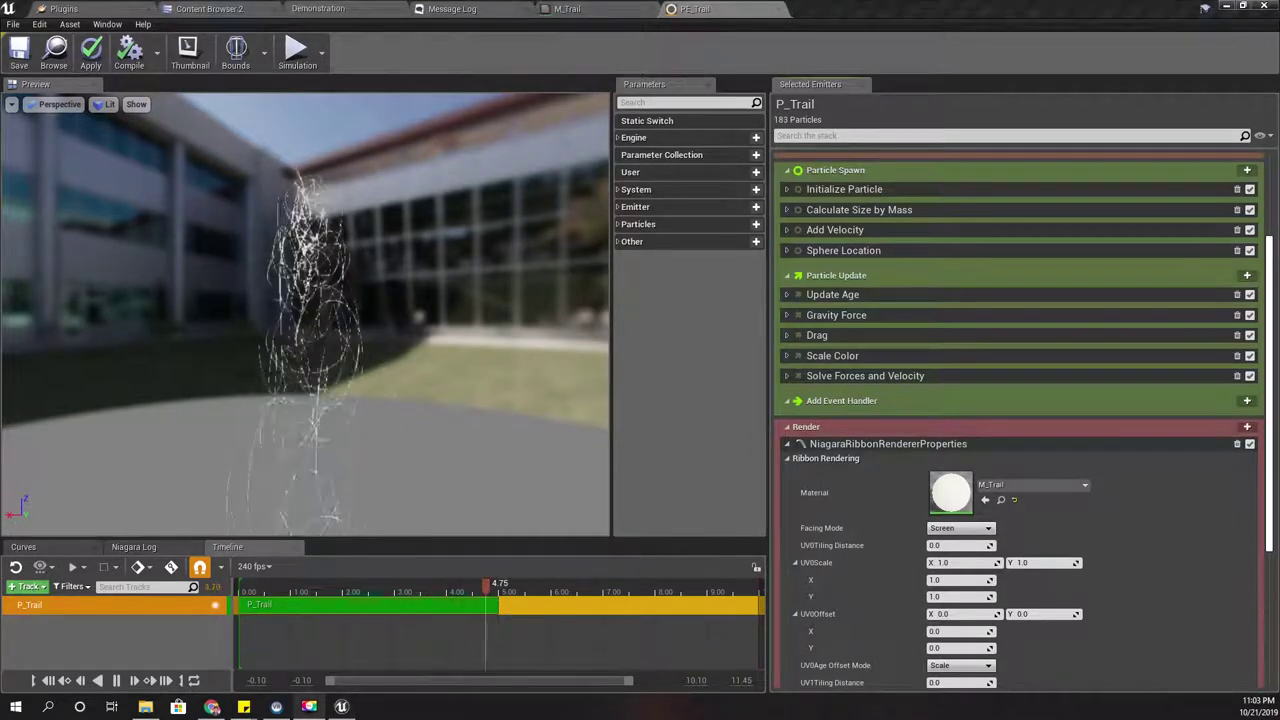
scroll(861, 381, down, 1)
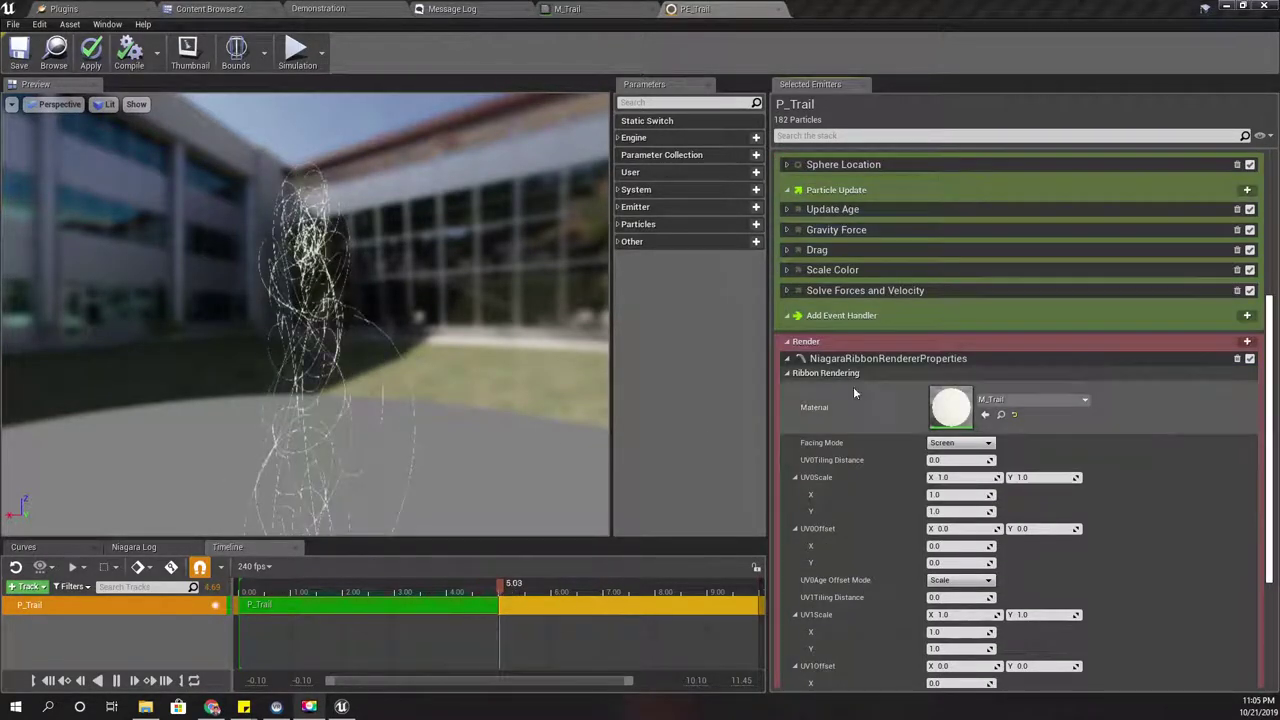
scroll(905, 420, down, 2)
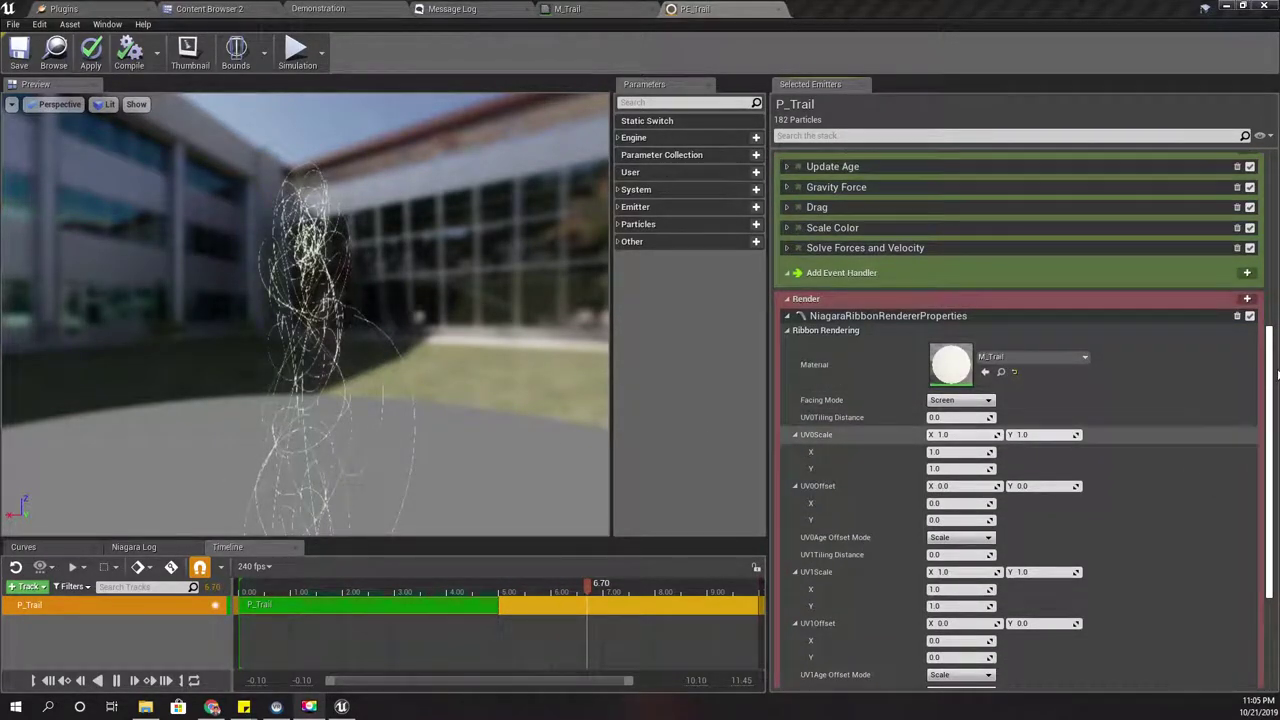
drag(1274, 368, 1275, 313)
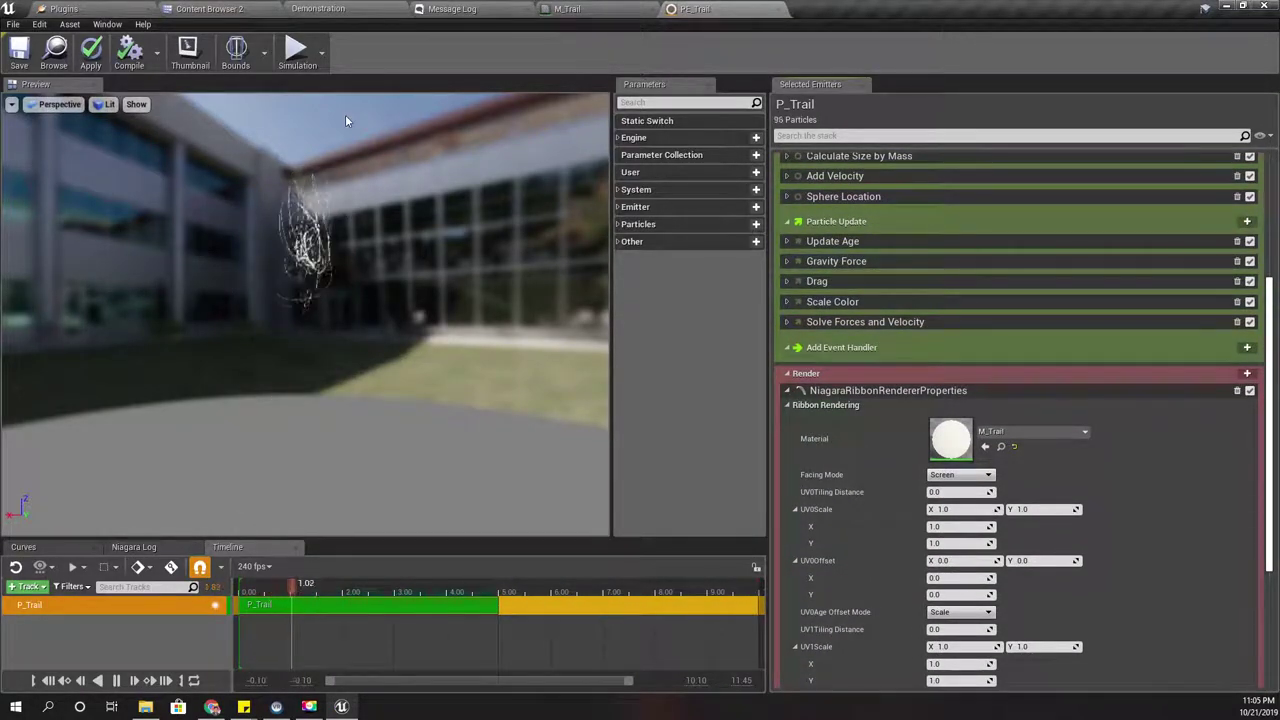
Step: Create an empty Niagara System with no emitters in the BulletTrail folder
click(238, 8)
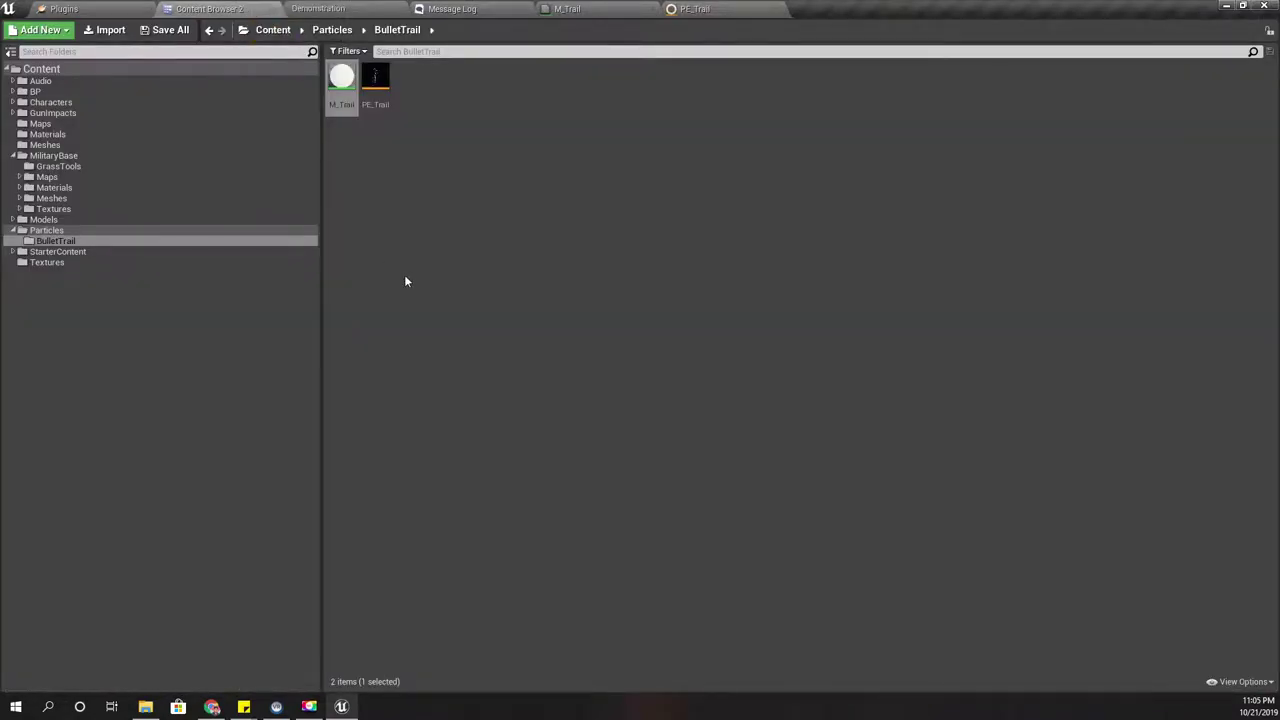
right_click(457, 84)
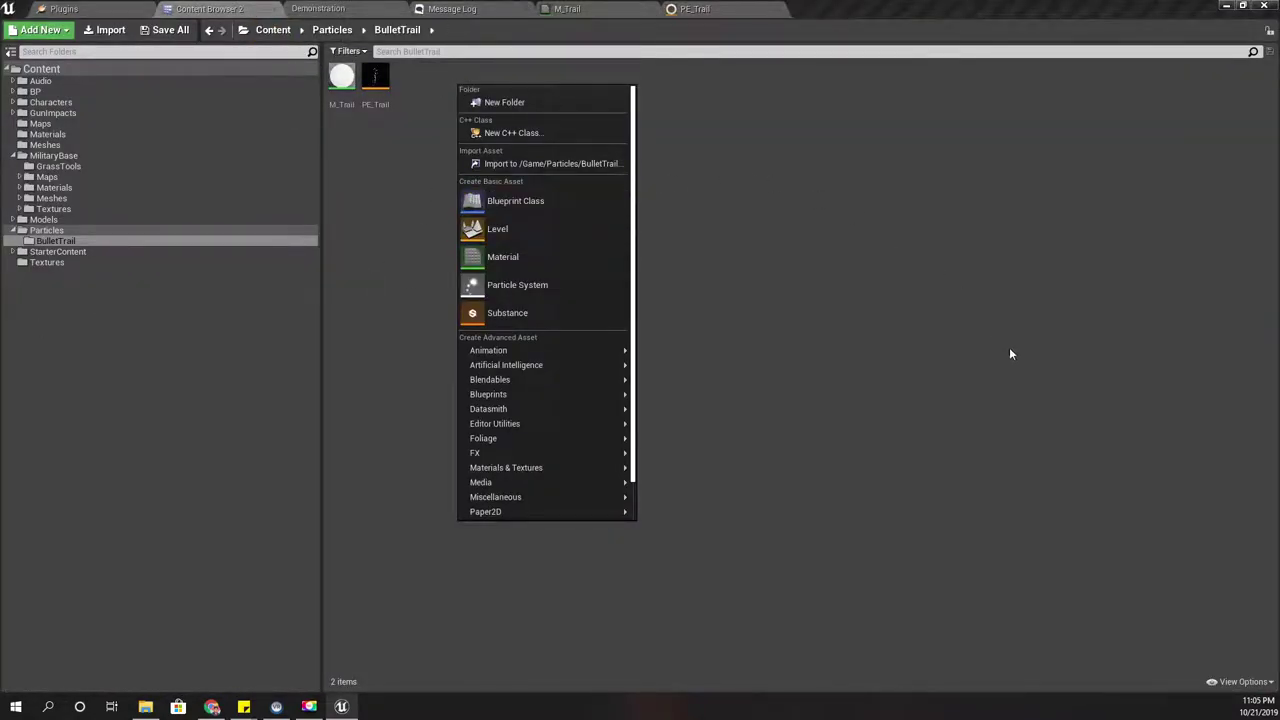
mouse_move(540, 365)
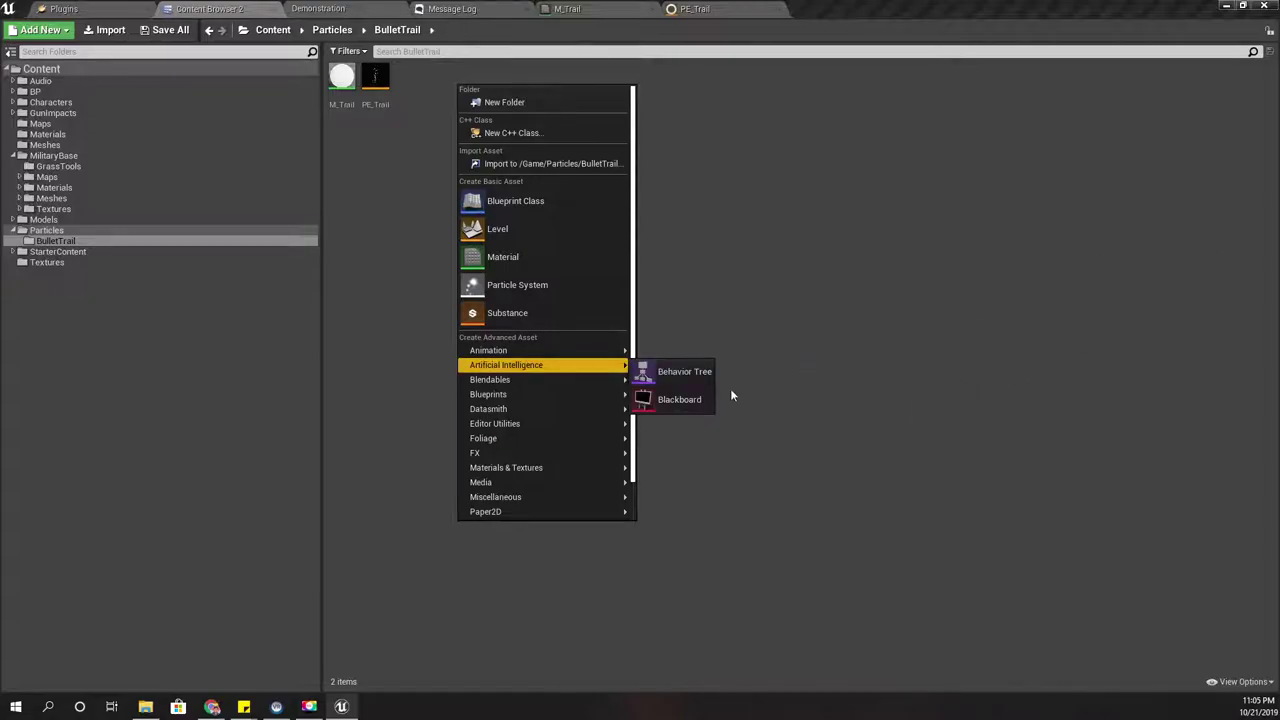
mouse_move(490, 453)
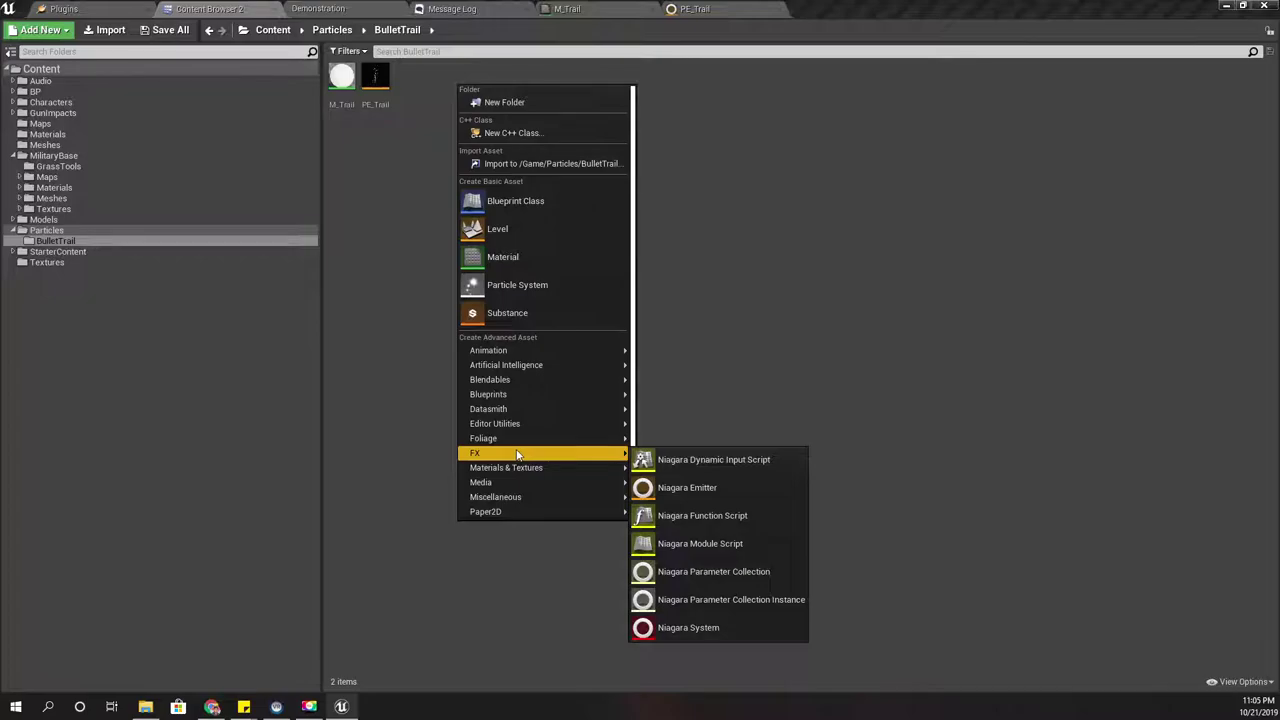
click(699, 628)
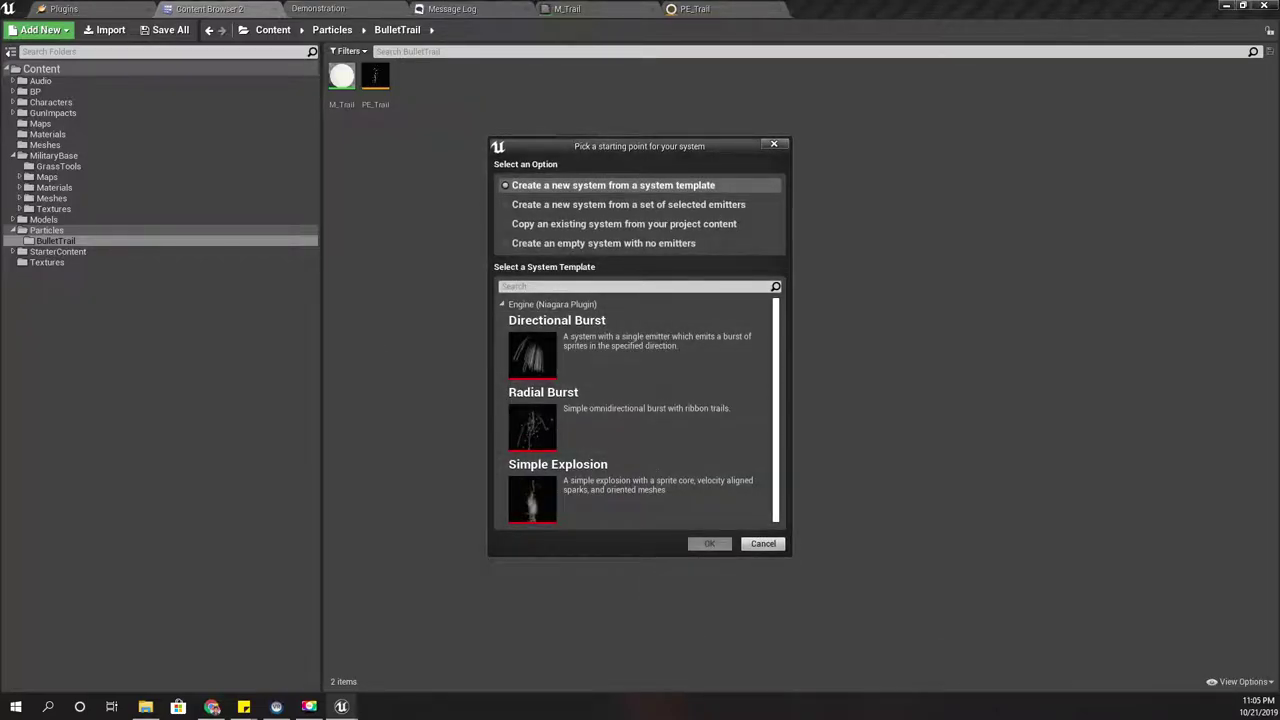
click(517, 246)
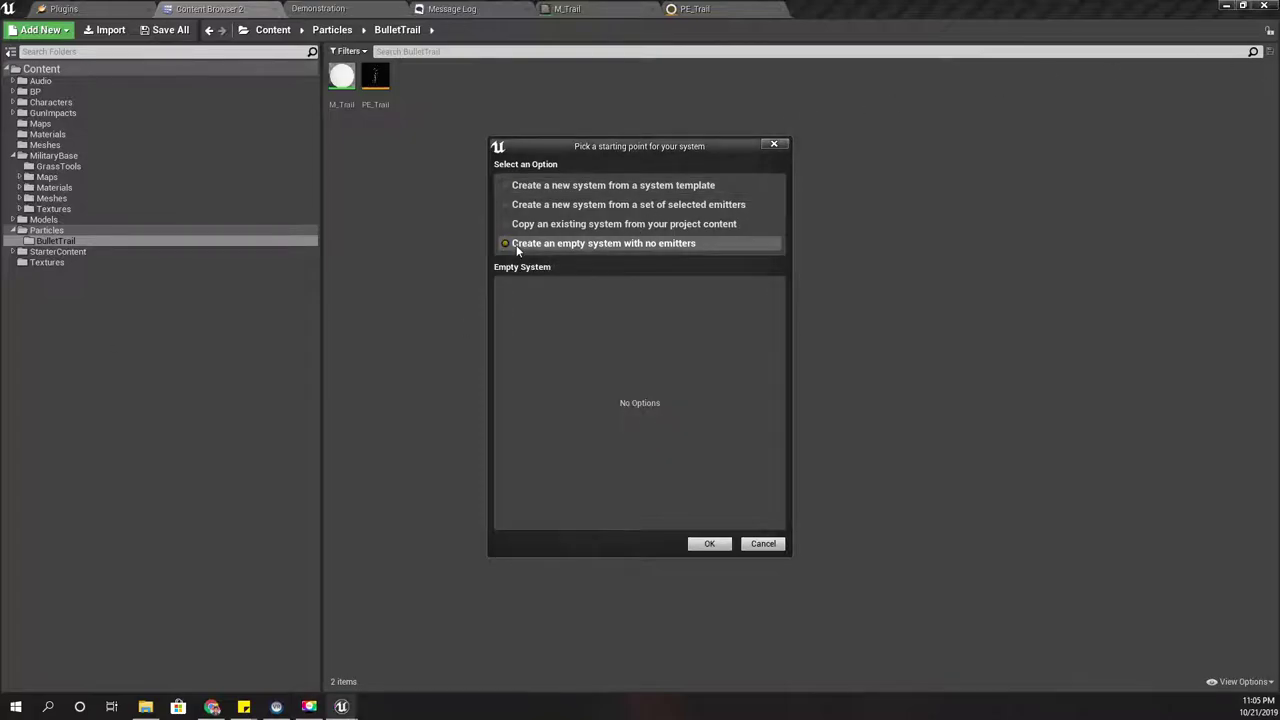
click(709, 544)
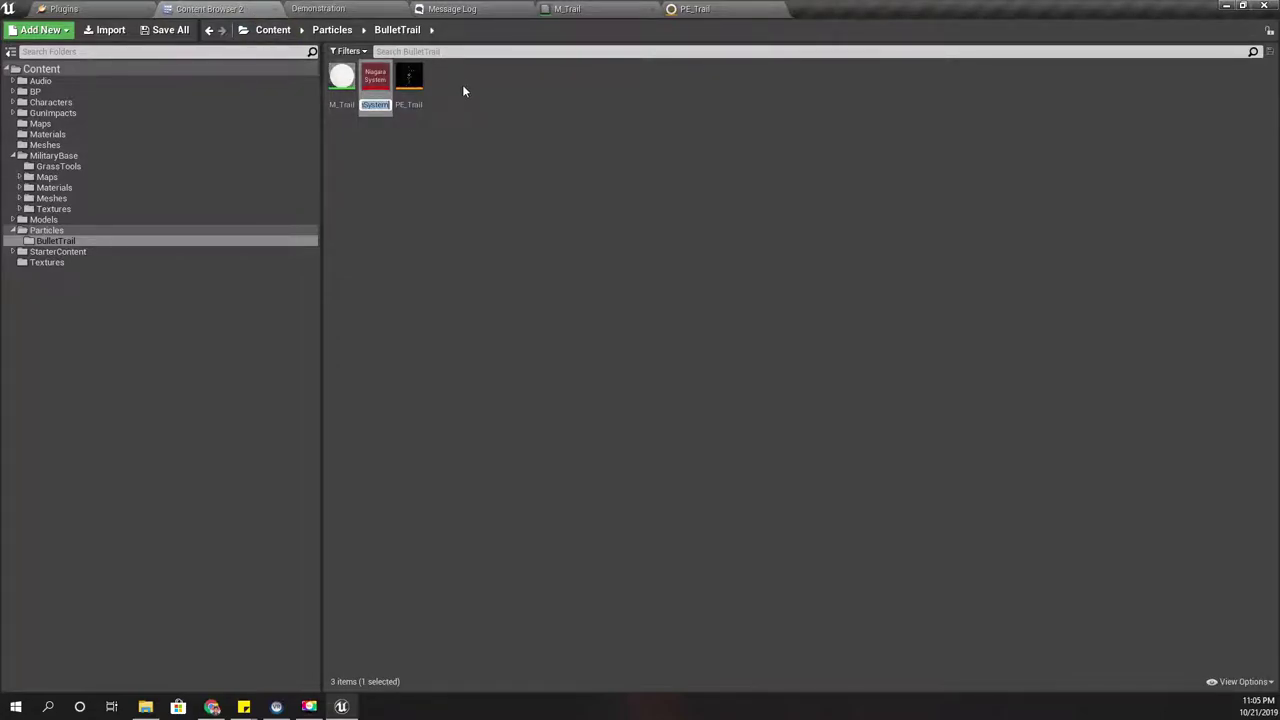
Step: Name the new Niagara System PS_Trail and open it for editing
text(PS)
text(_)
text(Trail)
key(Return)
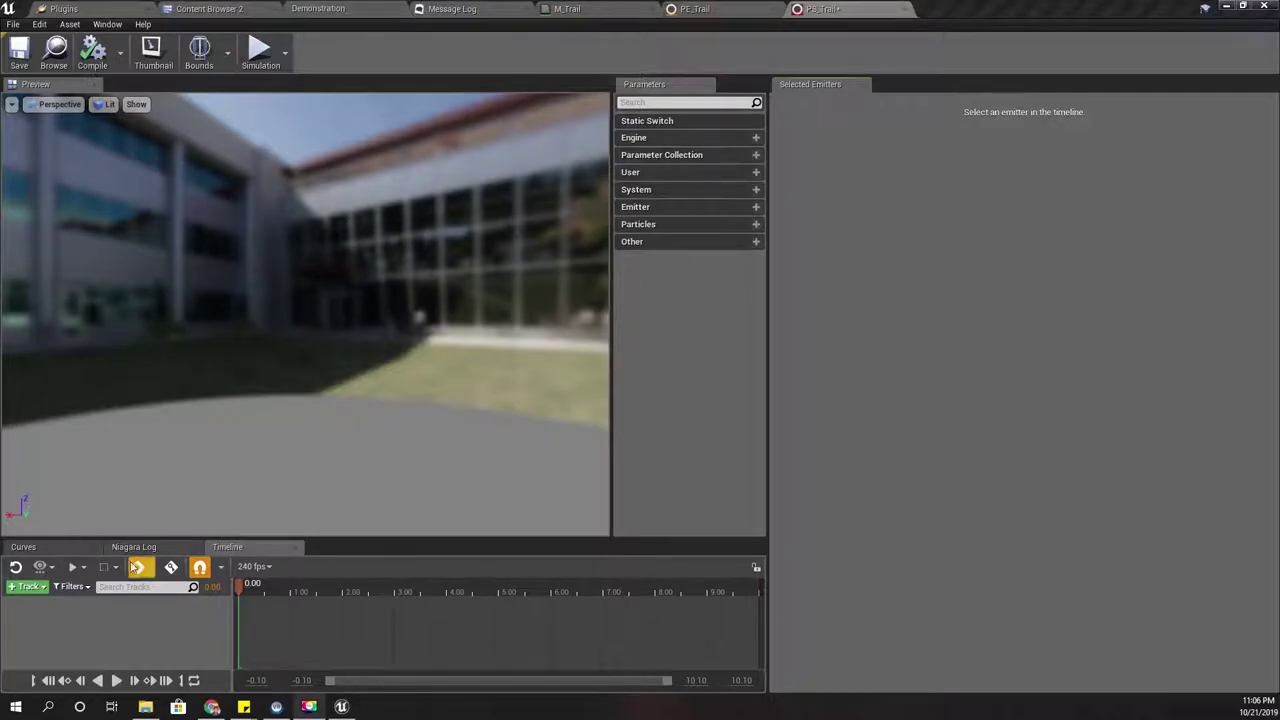
Step: Add the PE_Trail emitter to the PS_Trail system and apply the pending changes in the emitter's own editor
click(27, 588)
mouse_move(45, 612)
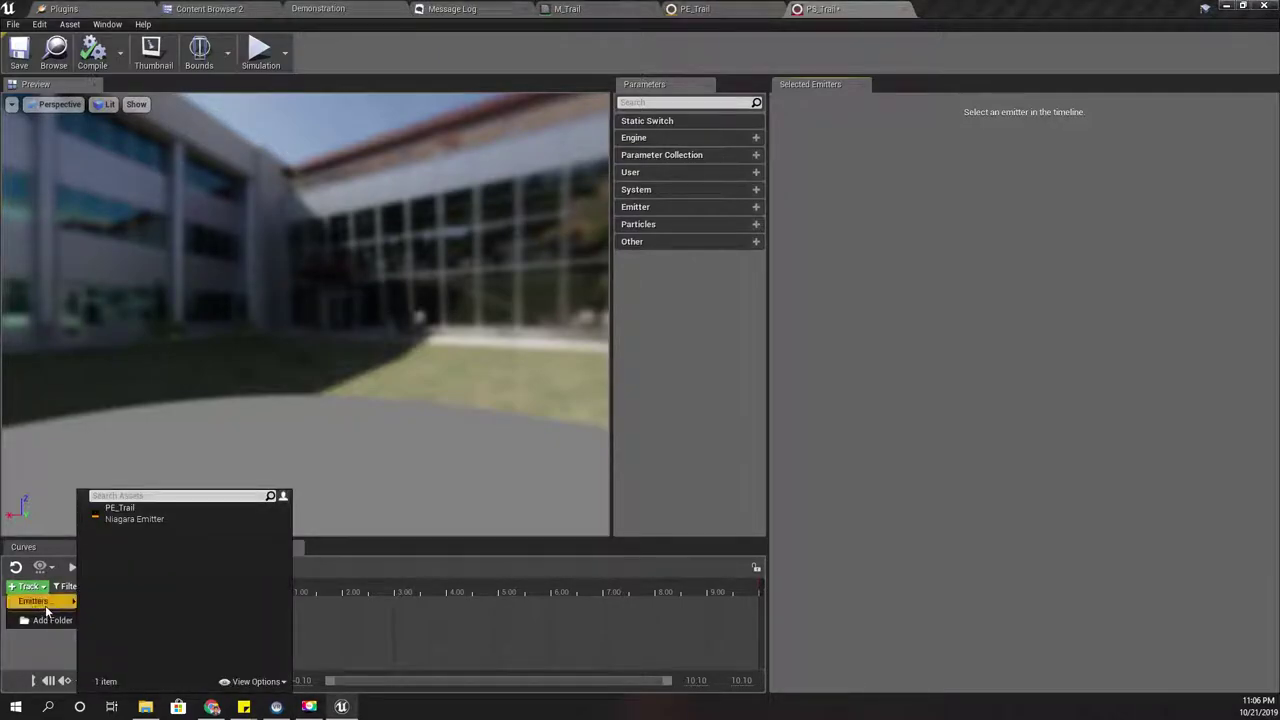
click(142, 517)
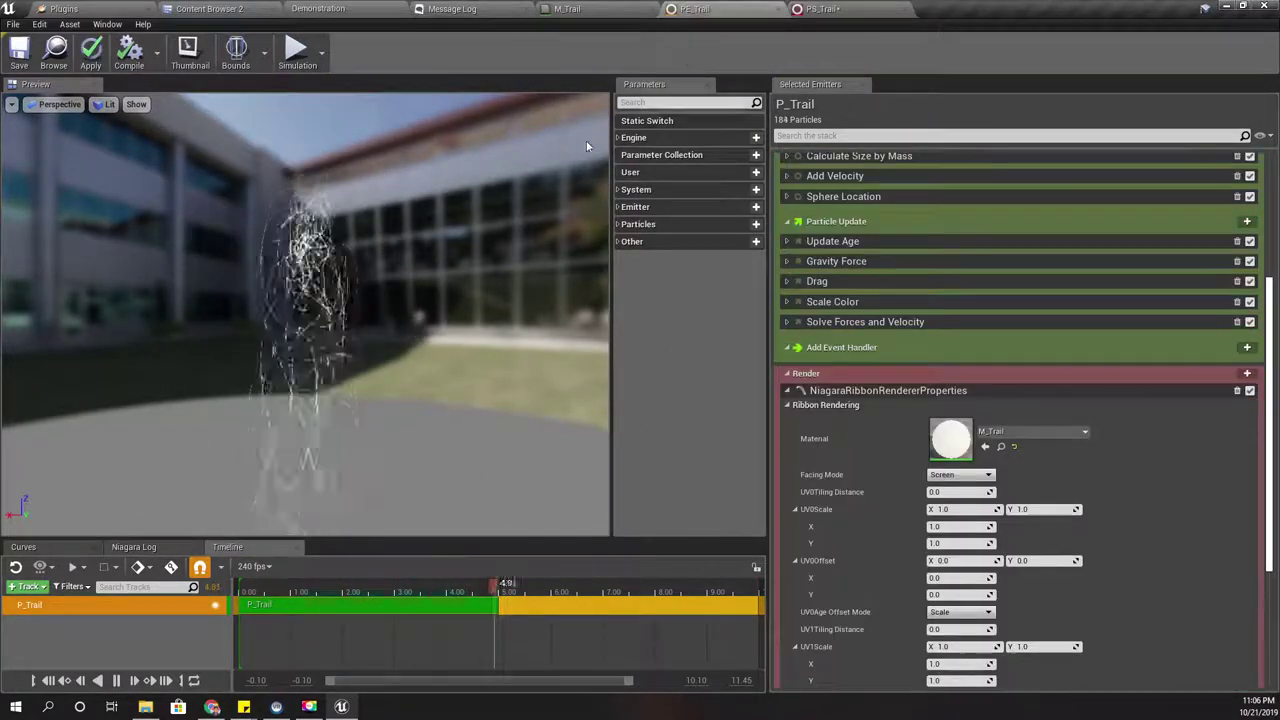
click(90, 52)
click(828, 9)
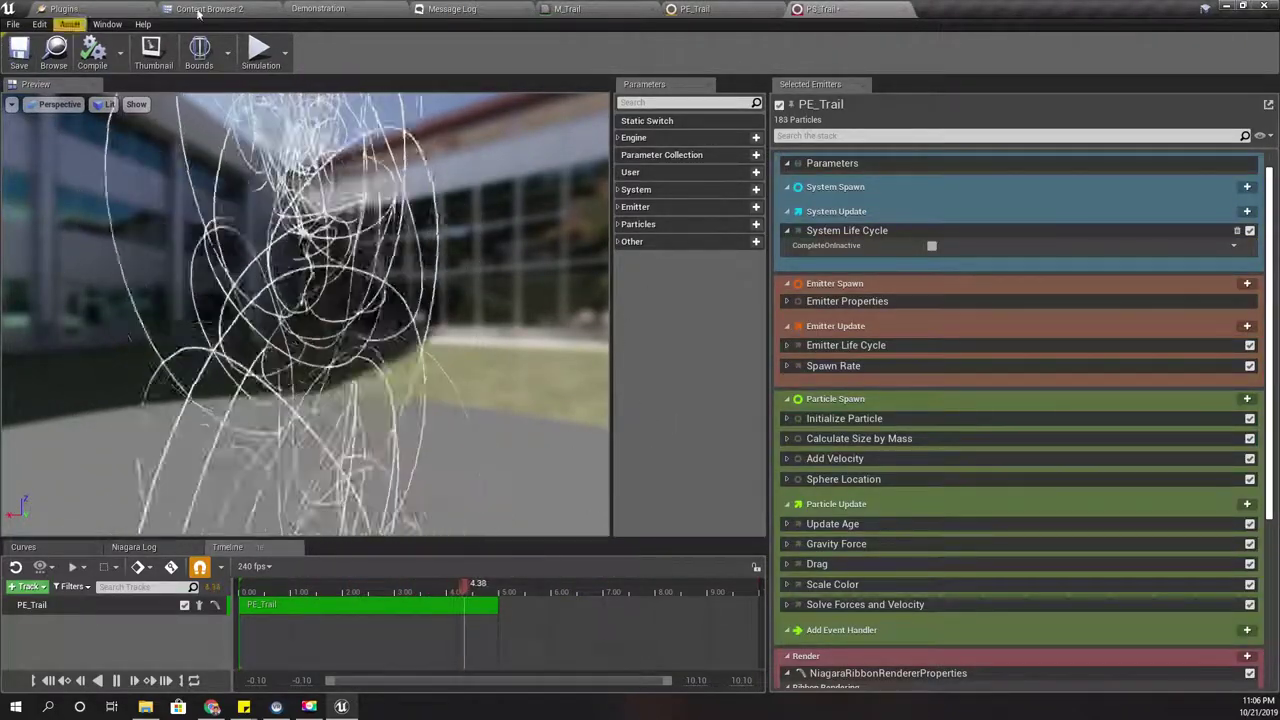
Step: Locate PS_Trail in the BulletTrail folder and place it on the ground in the Demonstration level near the player start
click(54, 50)
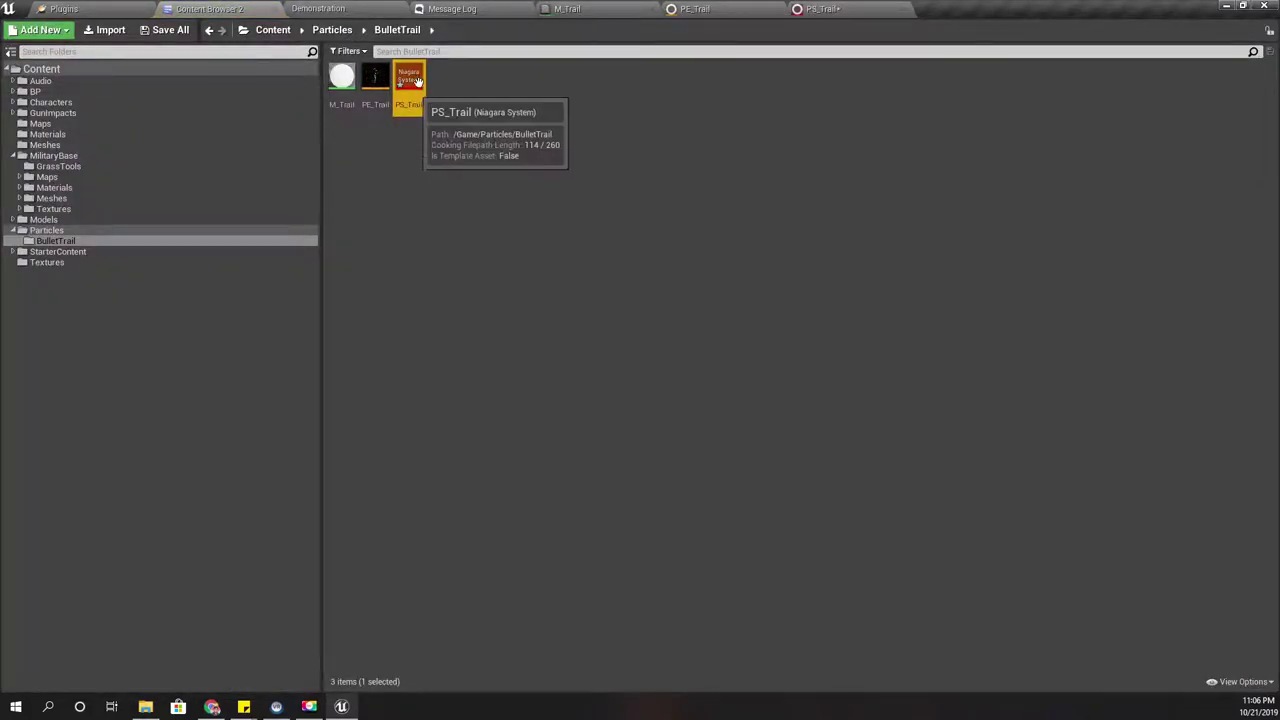
drag(410, 75, 652, 379)
right_drag(531, 323, 543, 371)
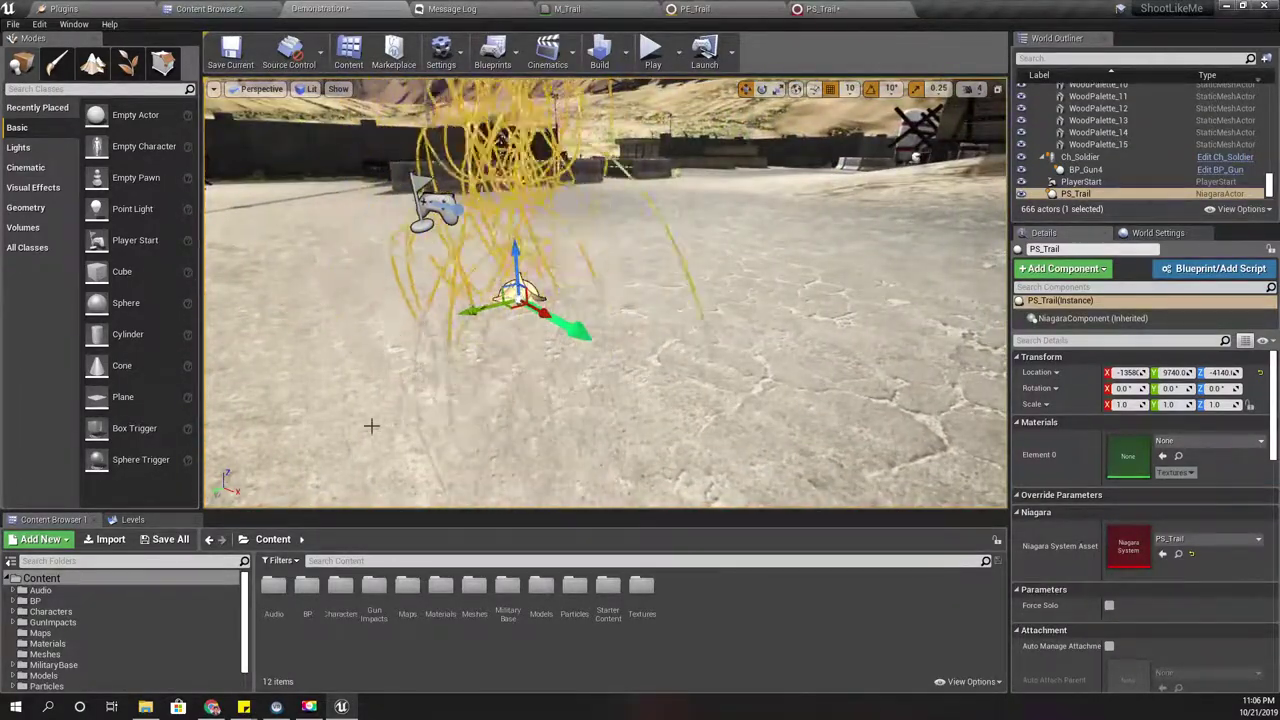
right_drag(361, 427, 457, 400)
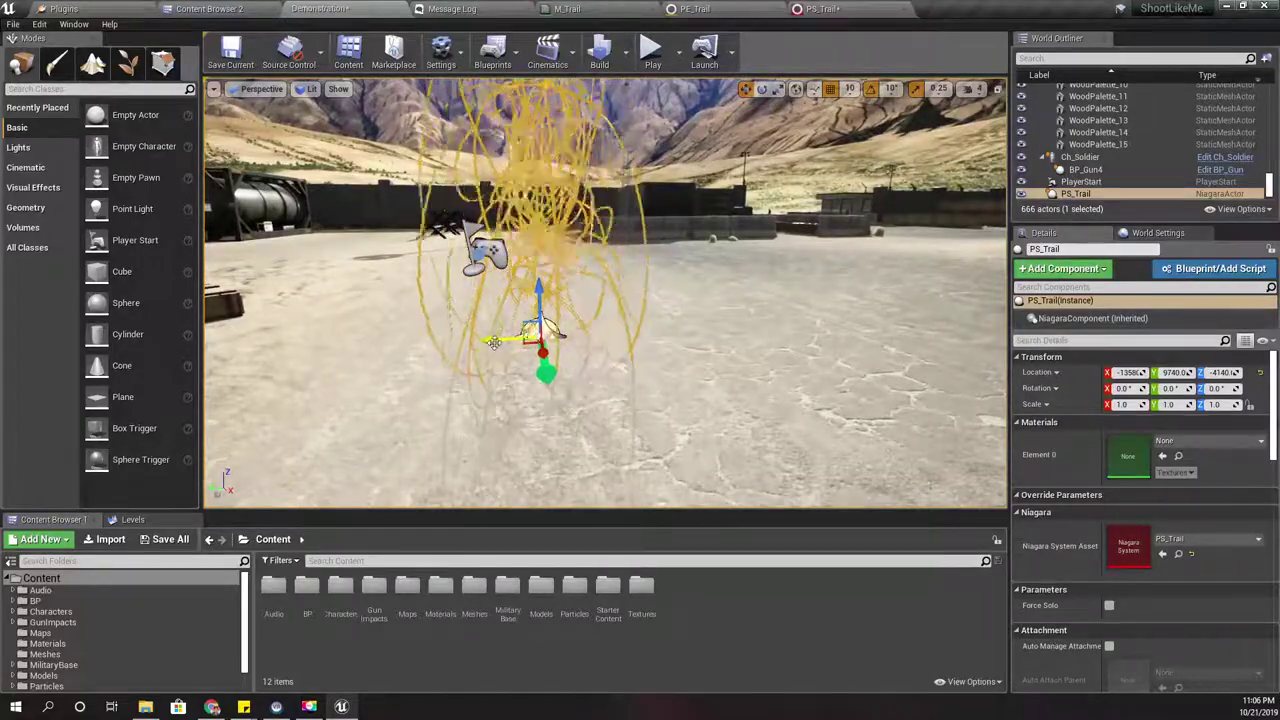
Step: Move the PS_Trail actor back and forth along its Y axis to check the ribbons in the level, then deselect it
drag(493, 342, 900, 312)
right_drag(883, 229, 587, 216)
key(F11)
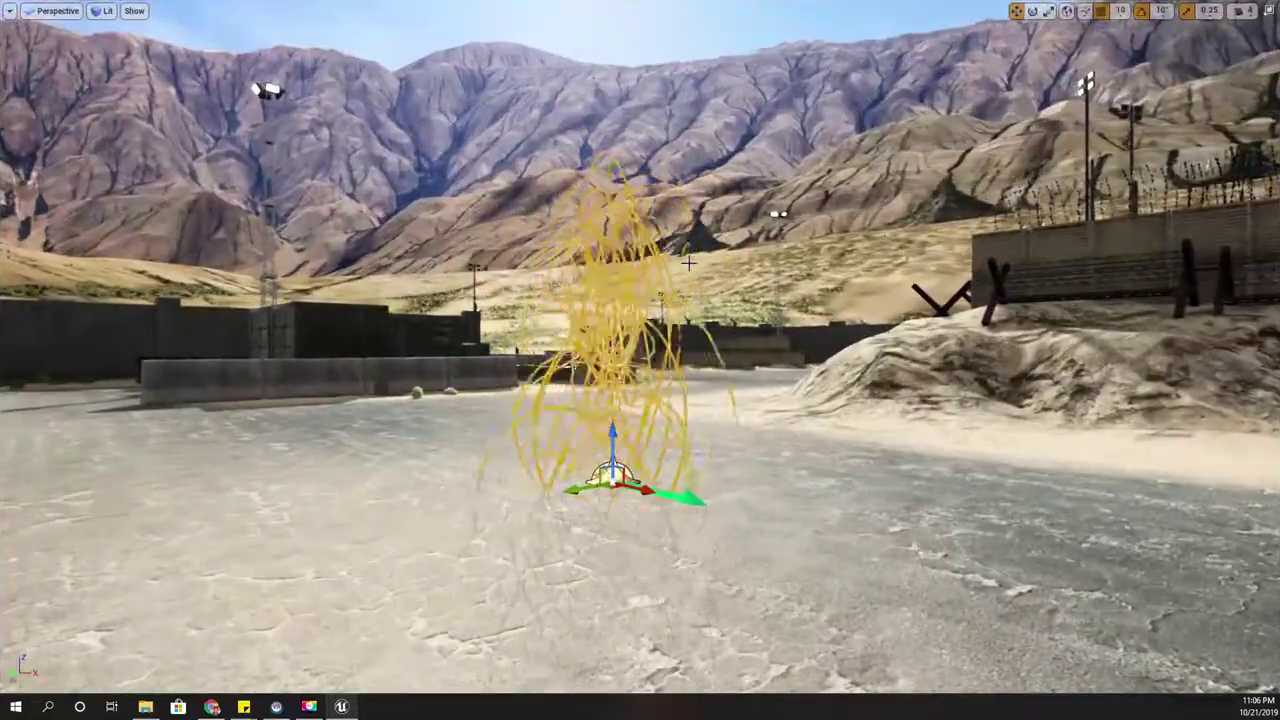
right_drag(666, 457, 838, 486)
key(a)
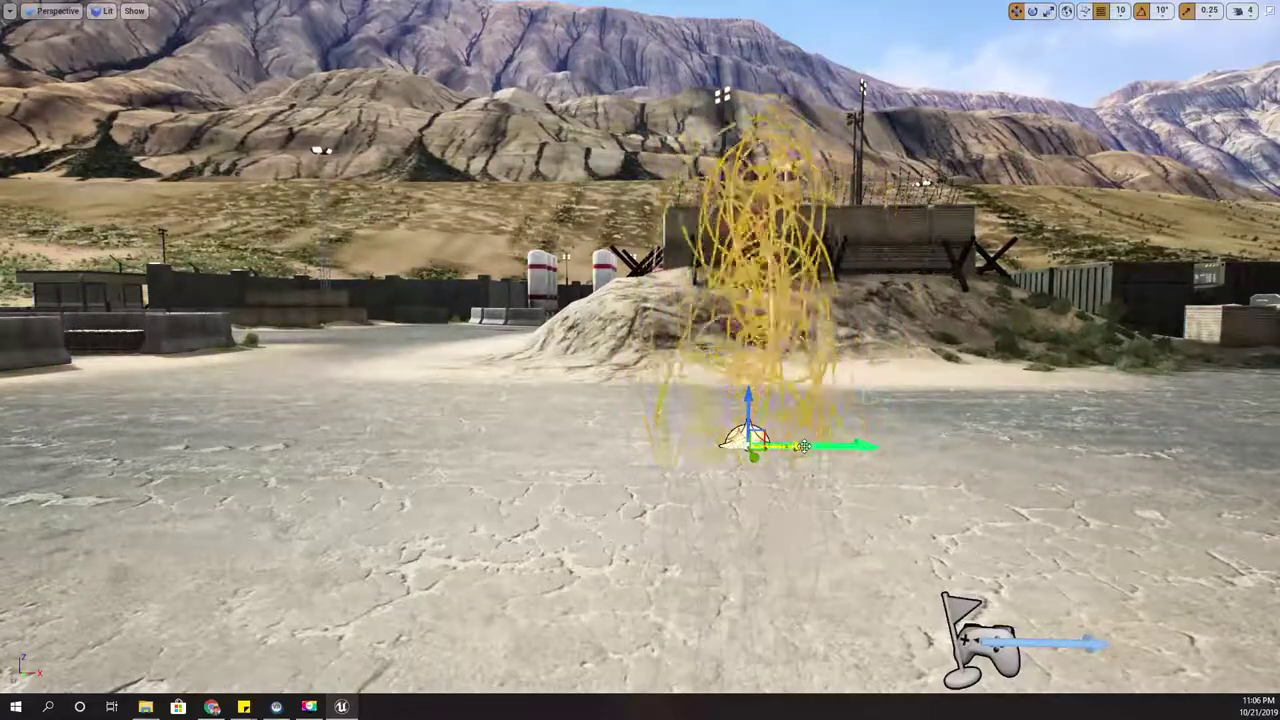
drag(803, 447, 705, 441)
key(Escape)
right_drag(705, 441, 760, 462)
key(F11)
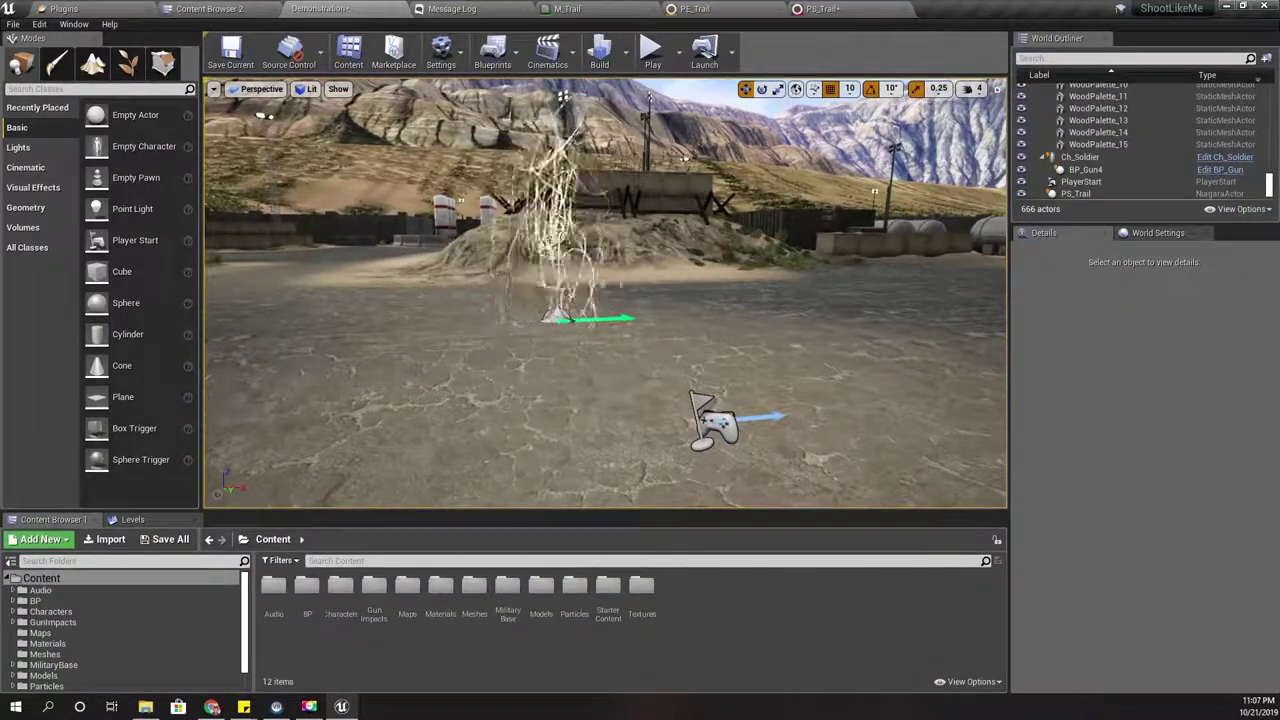
Step: Set the Z component of the Gravity Force module to 0 in the PE_Trail emitter
click(690, 9)
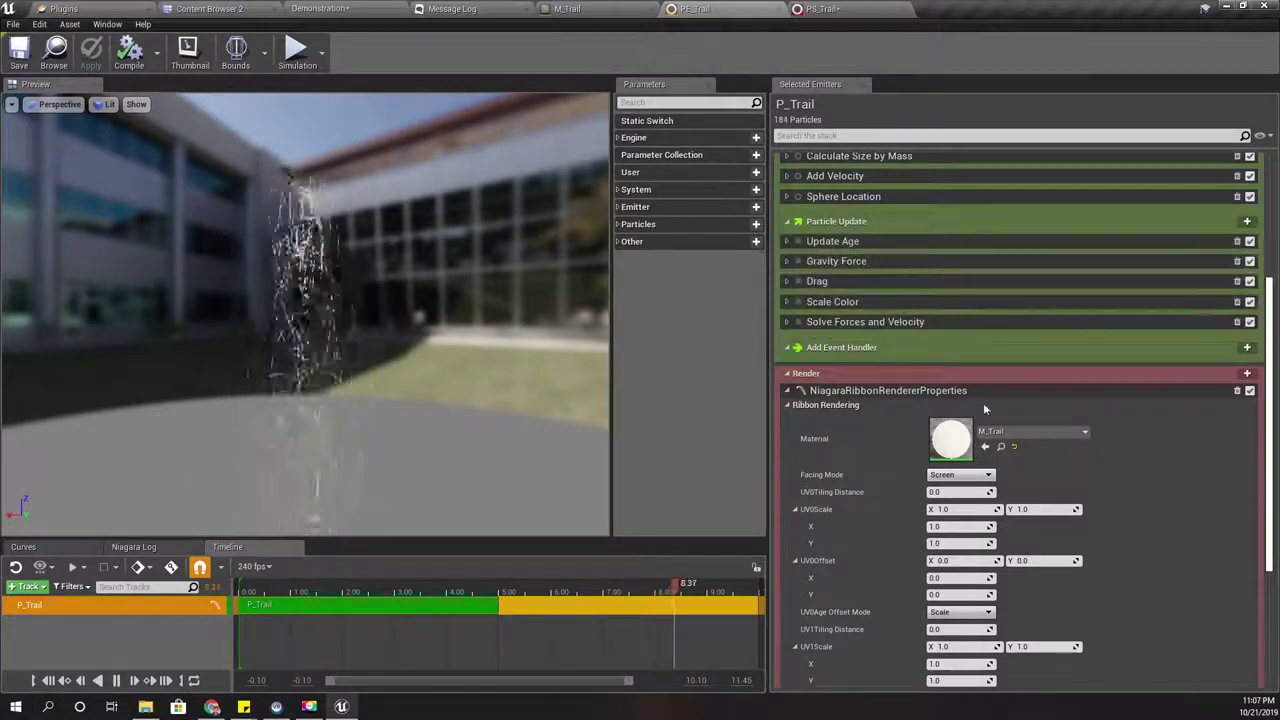
scroll(985, 415, down, 4)
scroll(981, 430, up, 3)
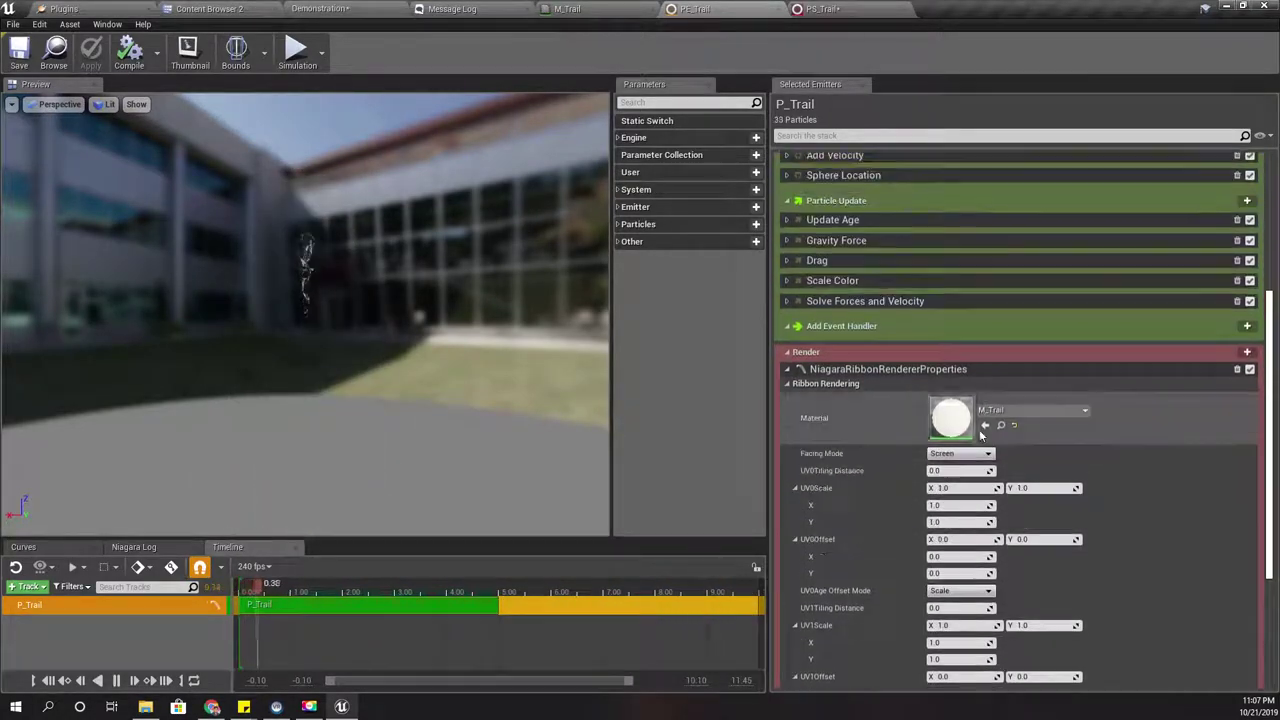
scroll(981, 432, up, 1)
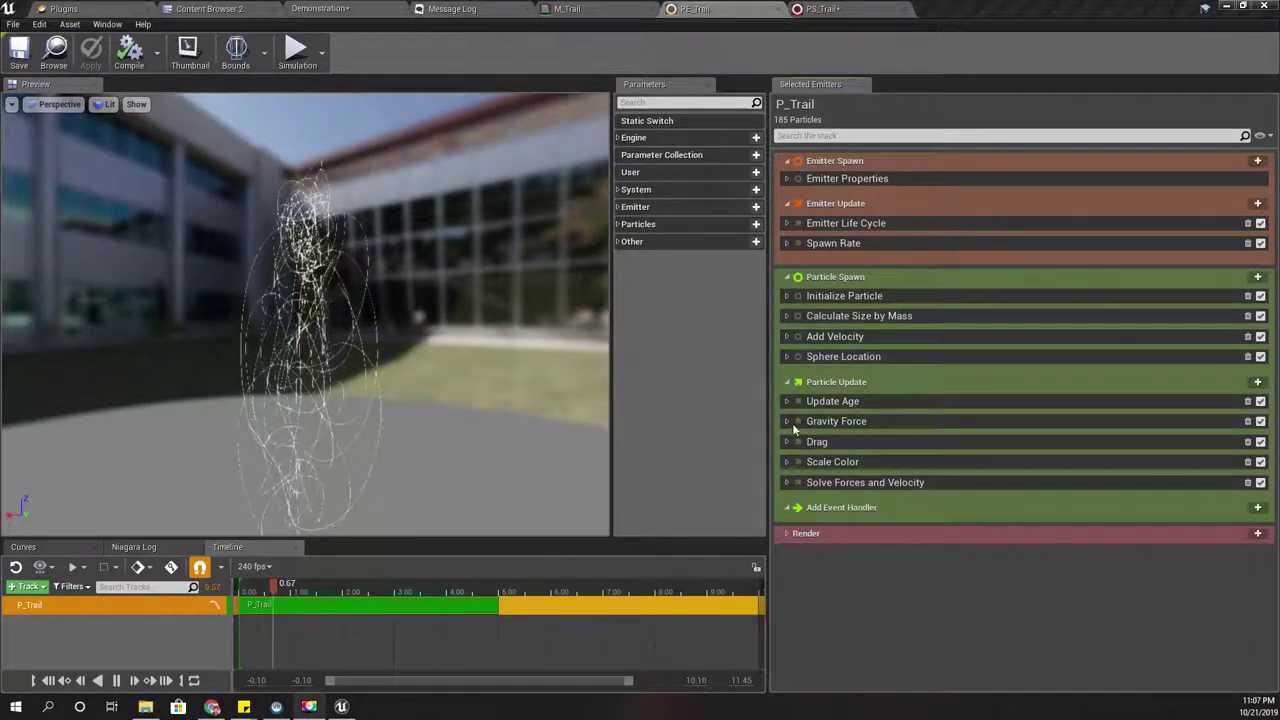
click(786, 421)
click(786, 421)
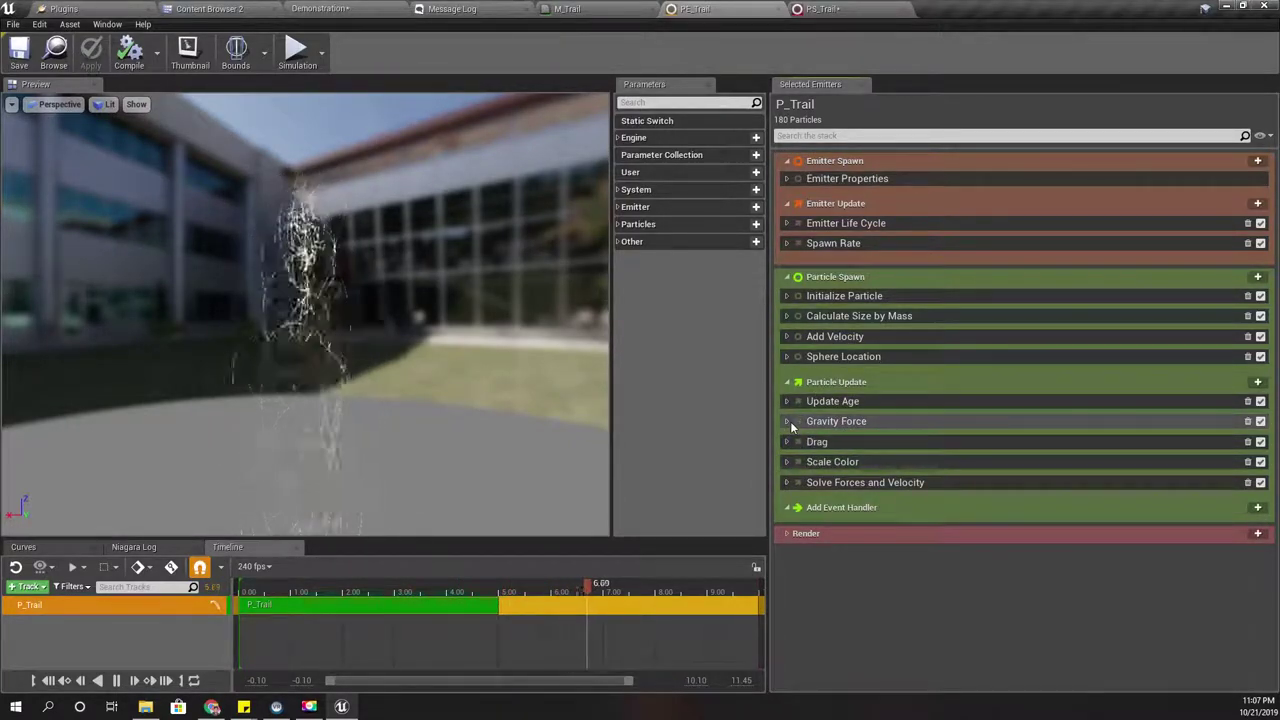
click(786, 421)
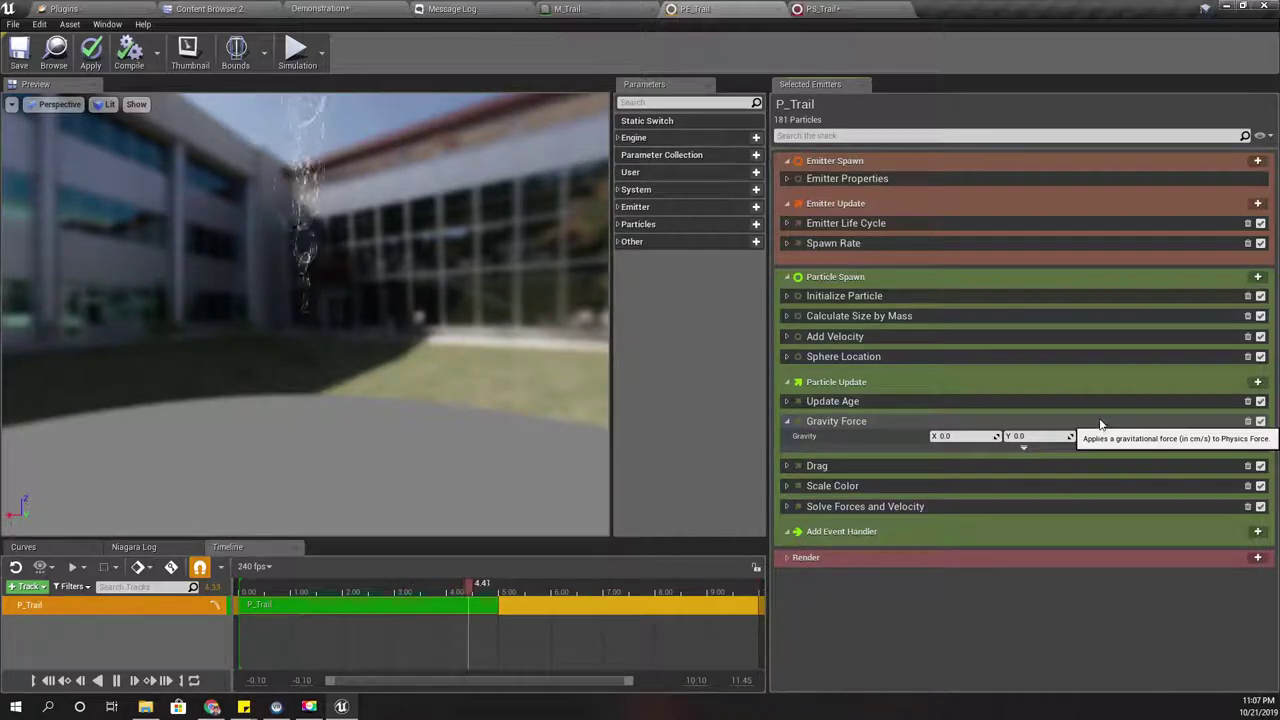
click(1110, 436)
text(0)
key(Return)
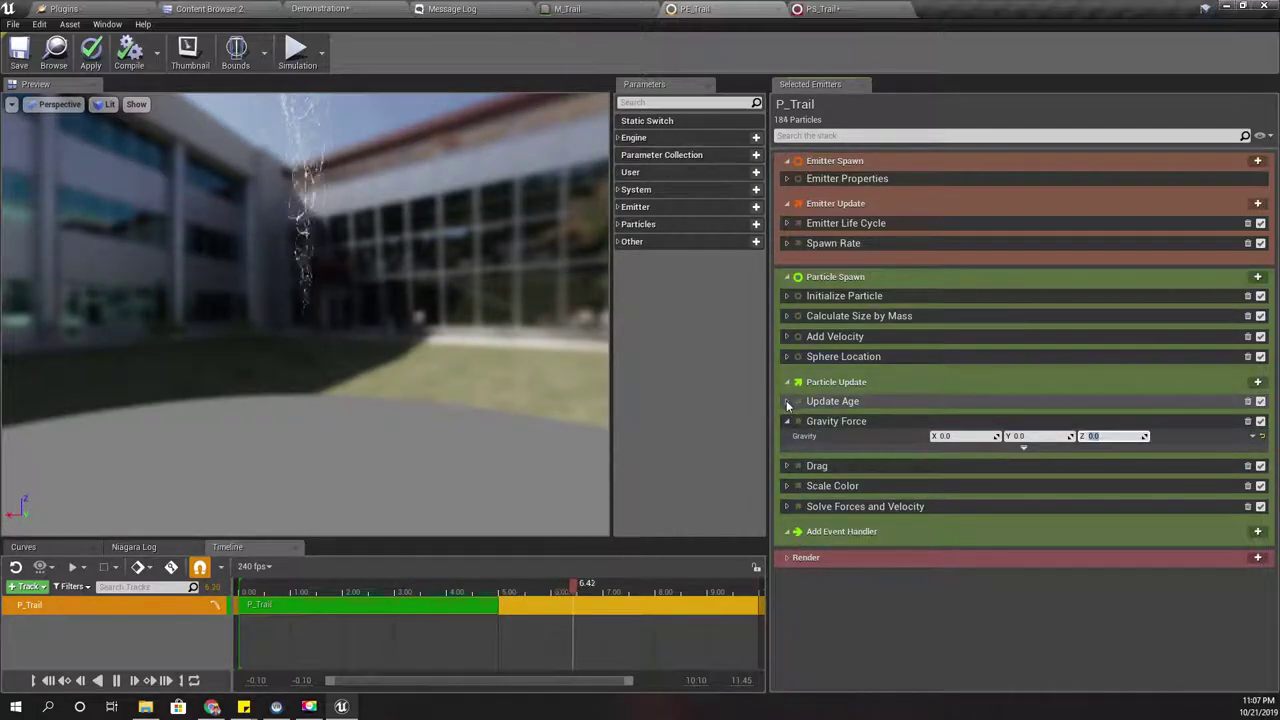
drag(449, 381, 425, 235)
drag(445, 381, 414, 386)
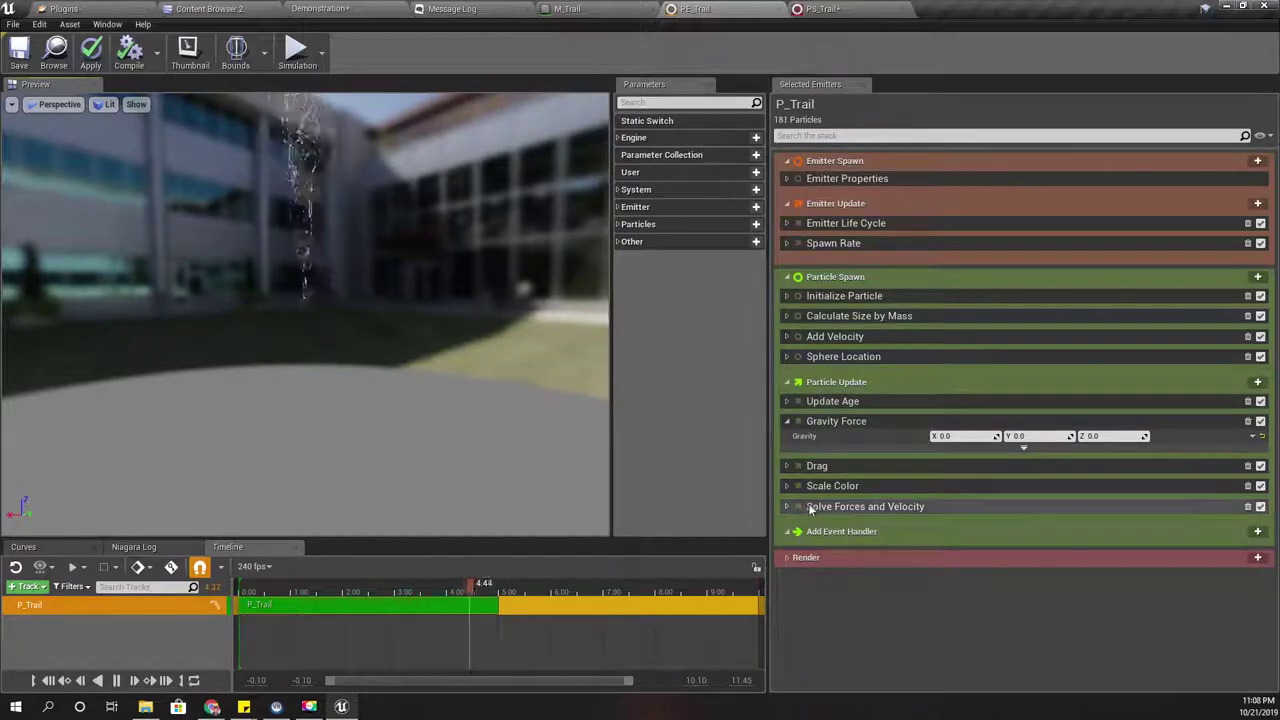
Step: Reset the Add Velocity module's velocity to its default of 0 on all axes, and apply and save the emitter
click(787, 337)
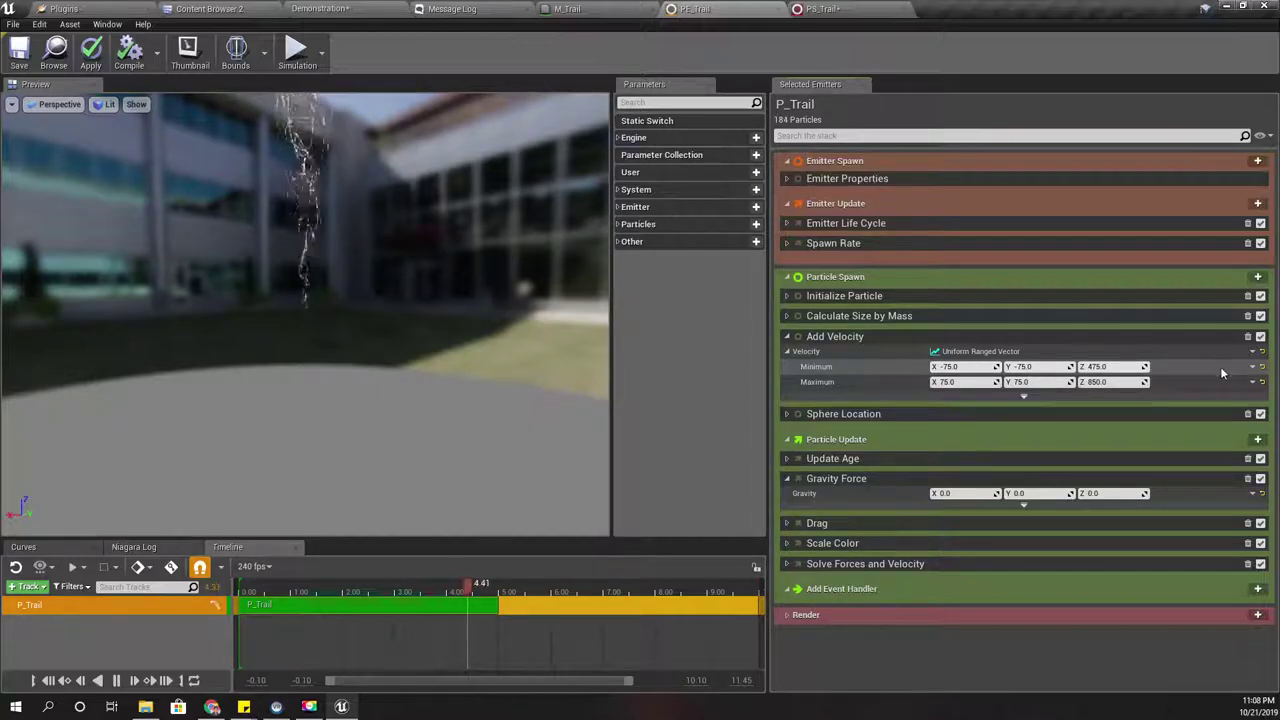
click(1262, 352)
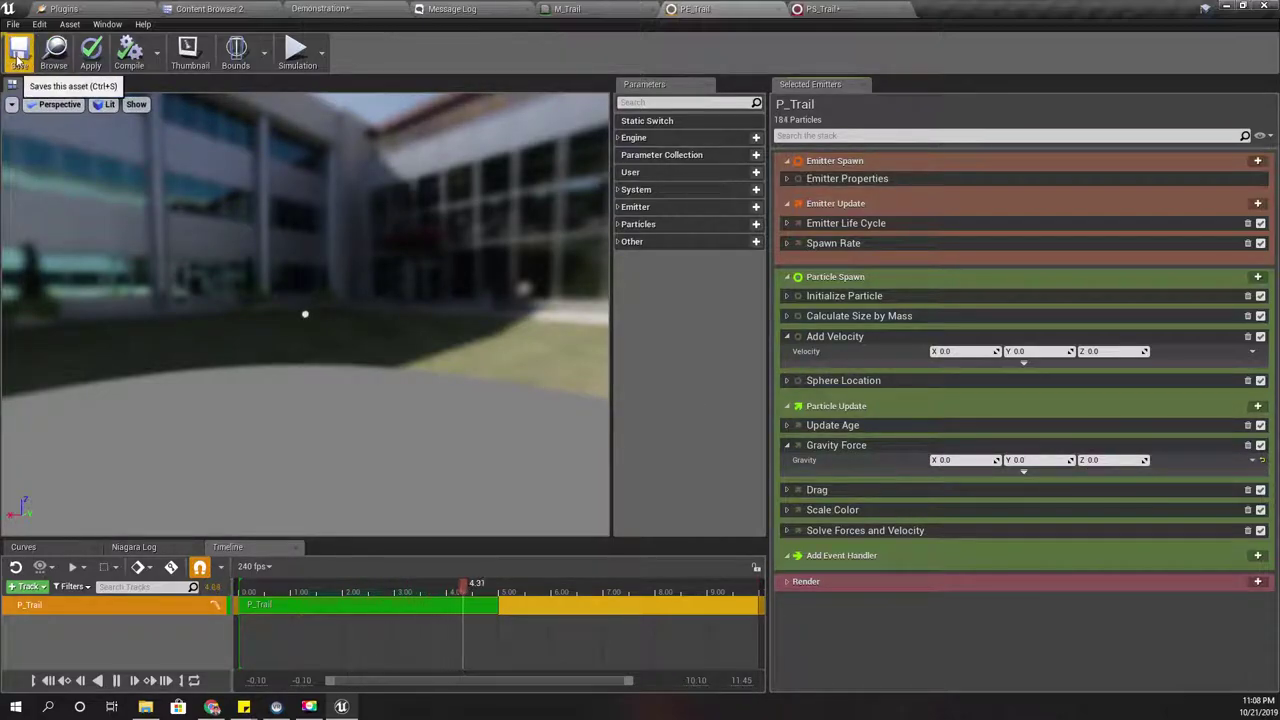
click(88, 52)
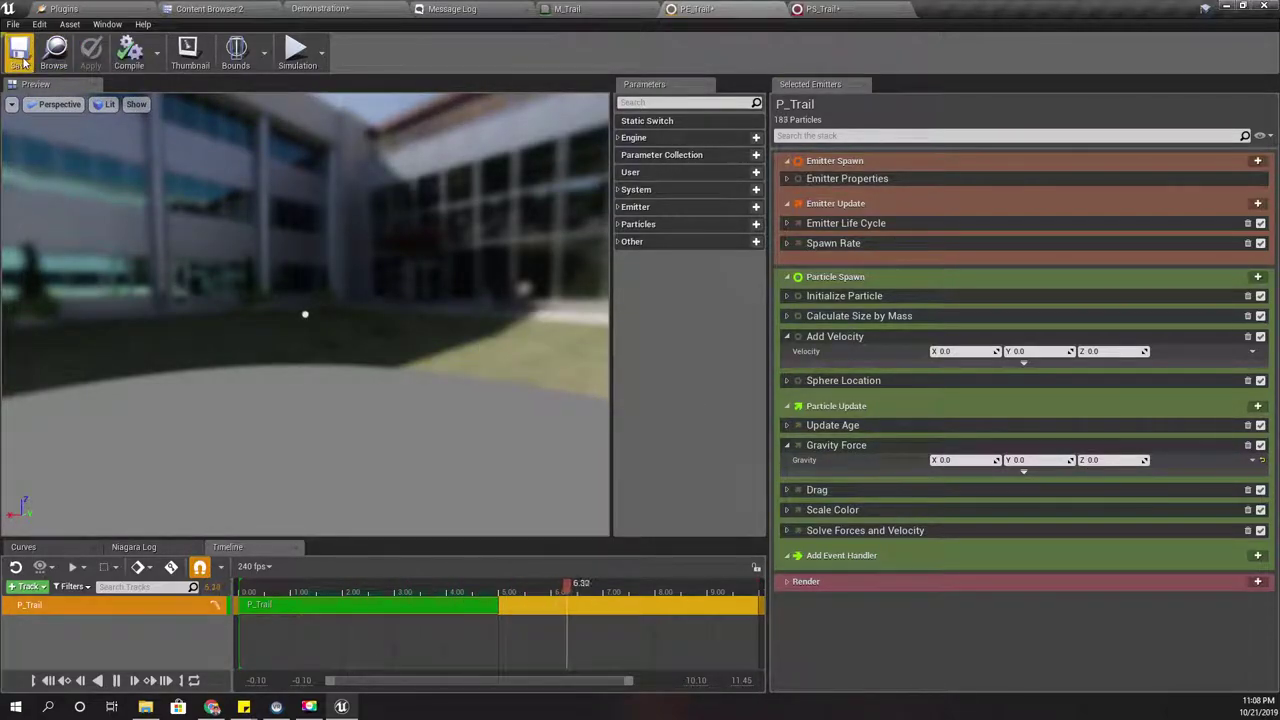
Step: Select the PS_Trail actor in the Demonstration level and raise it above the ground
click(320, 8)
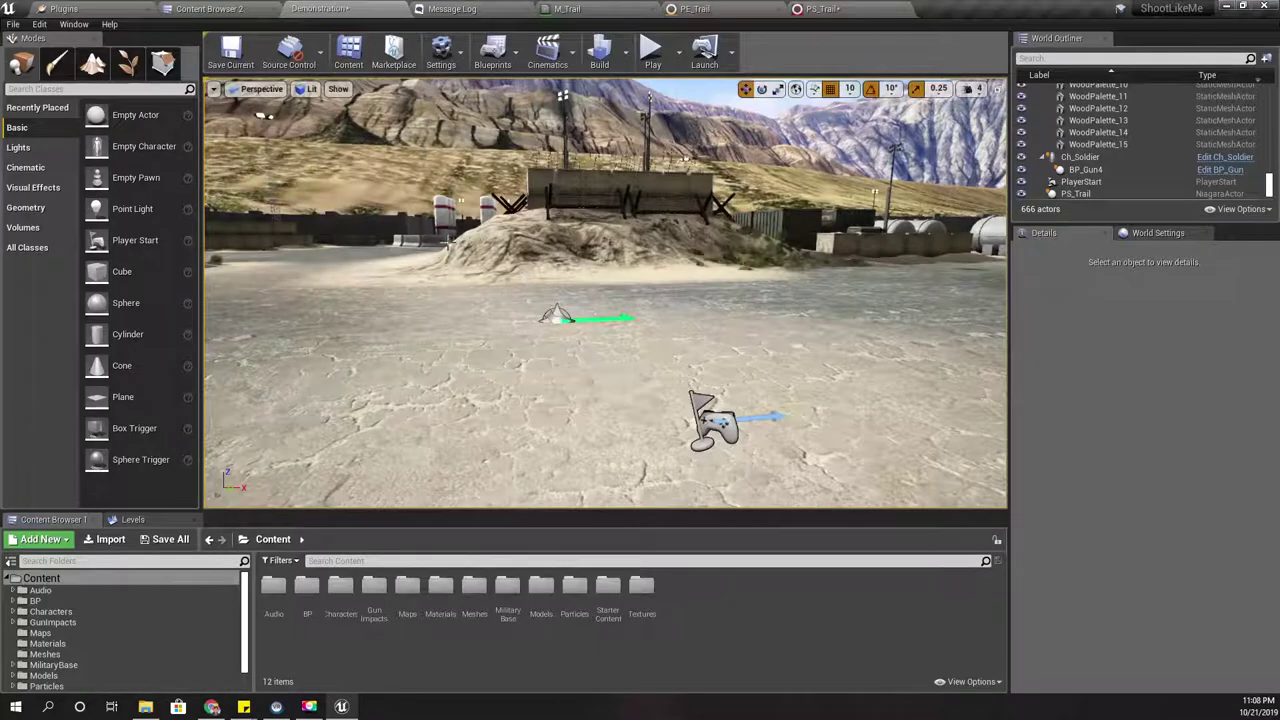
mouse_move(519, 431)
right_down()
mouse_move(541, 461)
mouse_move(519, 448)
right_up()
key(w)
click(517, 428)
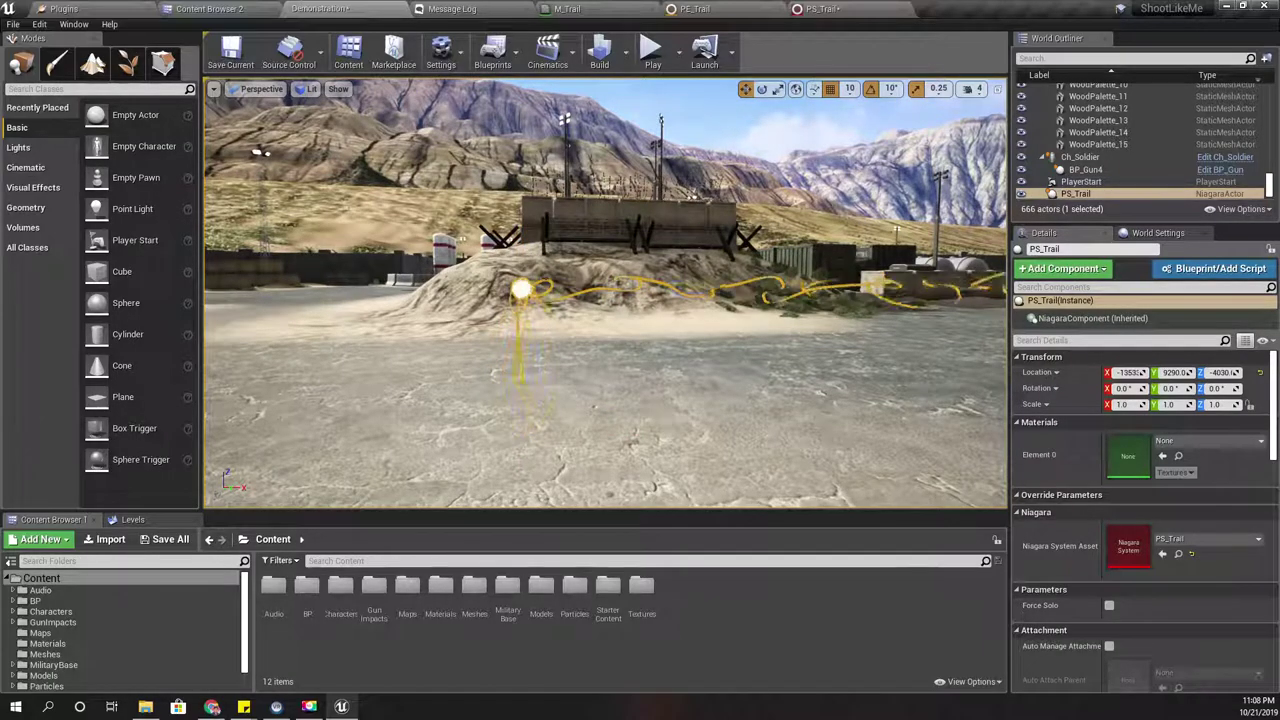
Step: Move the PS_Trail actor repeatedly along its X axis across the level to test the ribbon trail it leaves behind
drag(562, 289, 985, 288)
key(d)
right_drag(985, 288, 1003, 289)
drag(562, 286, 946, 284)
key(d)
right_drag(946, 284, 970, 264)
key(d)
right_drag(722, 339, 650, 391)
key(e)
key(d)
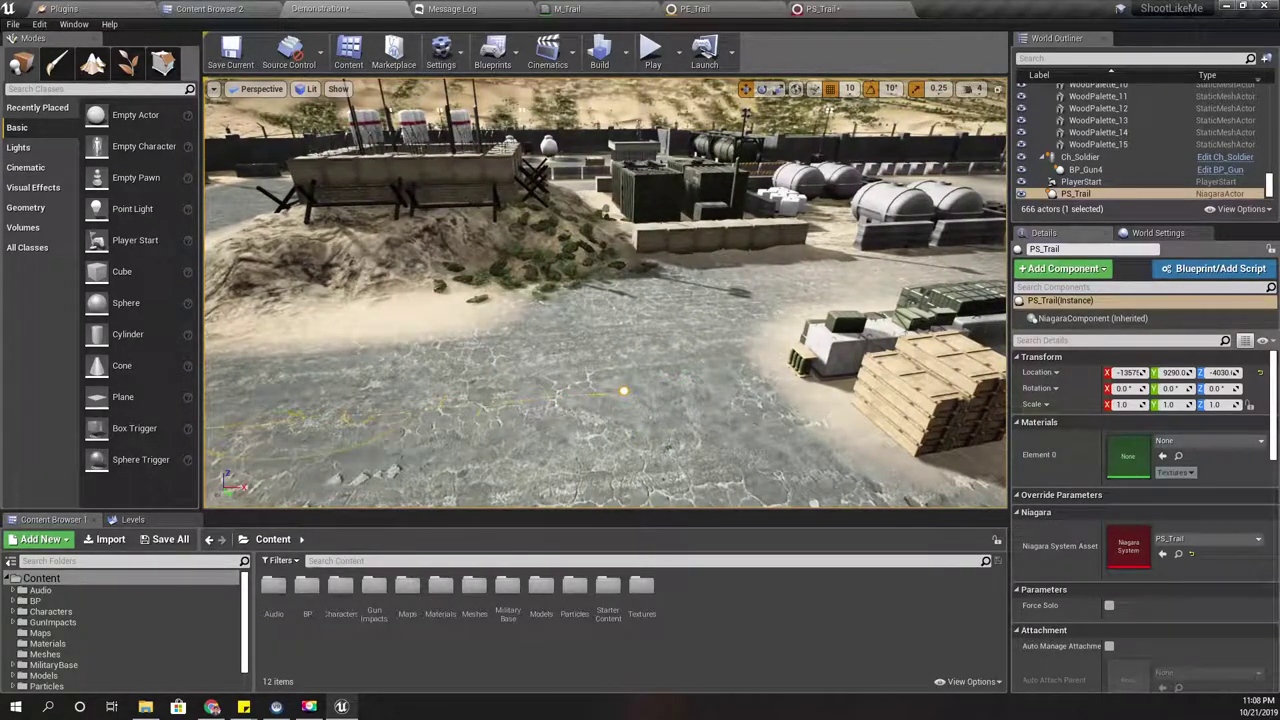
right_drag(520, 370, 482, 362)
key(a)
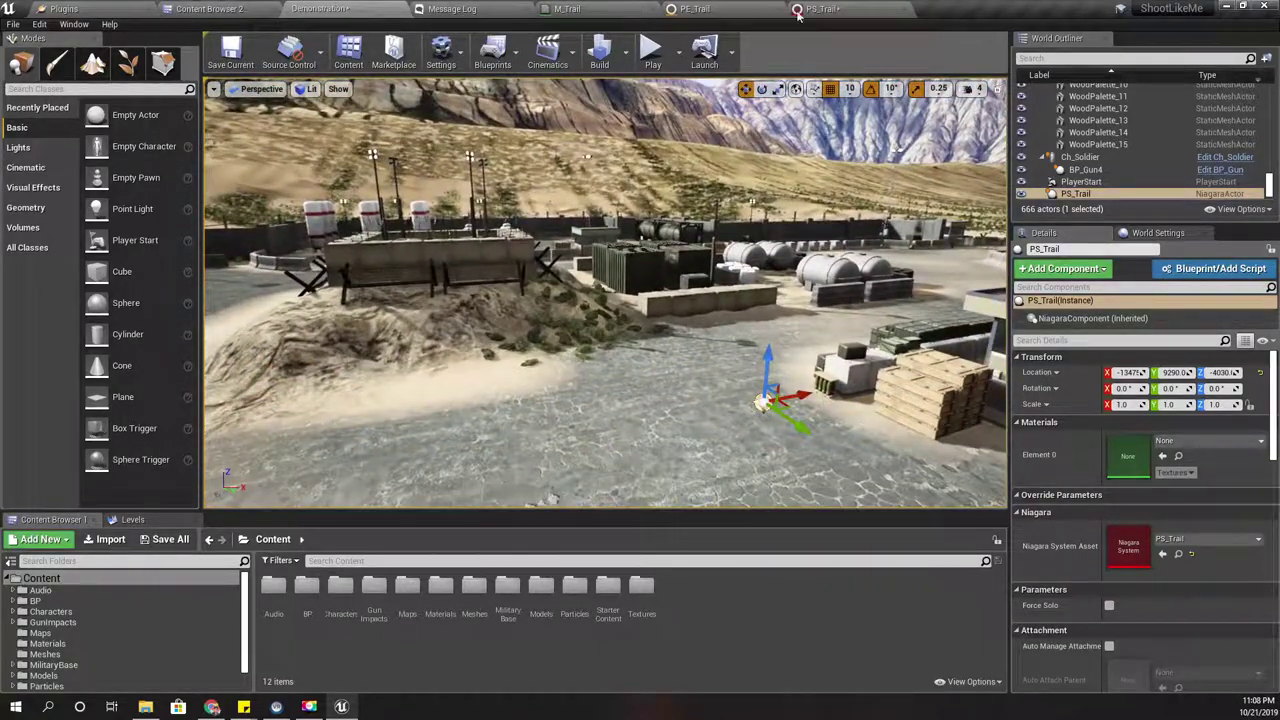
Step: Set the Sphere Location module's Sphere Radius to 0 in the standalone PE_Trail emitter asset
click(695, 8)
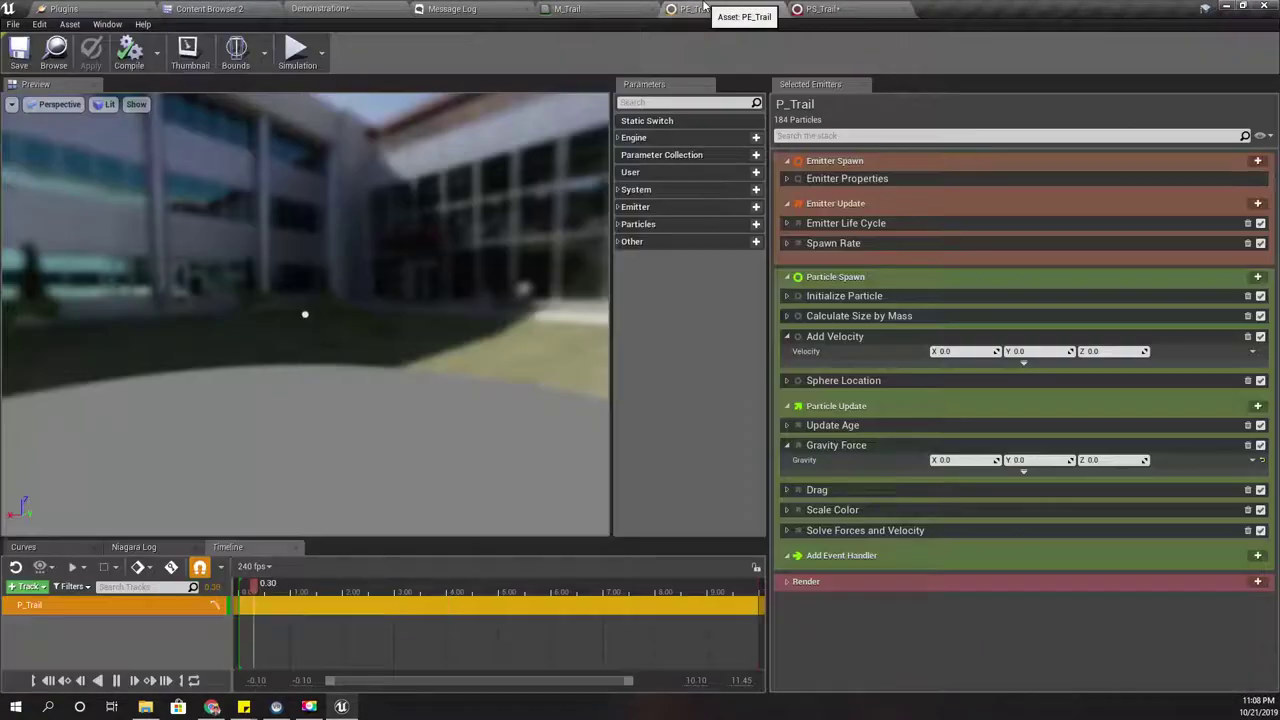
click(960, 351)
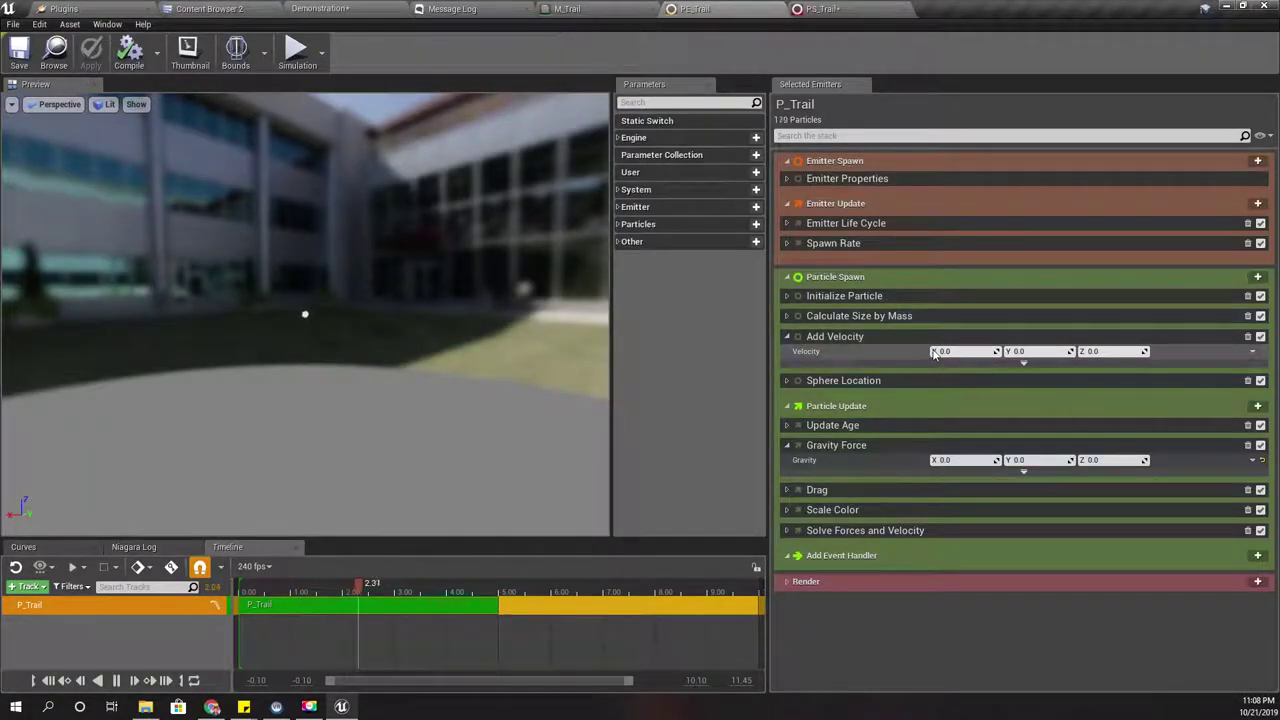
click(787, 382)
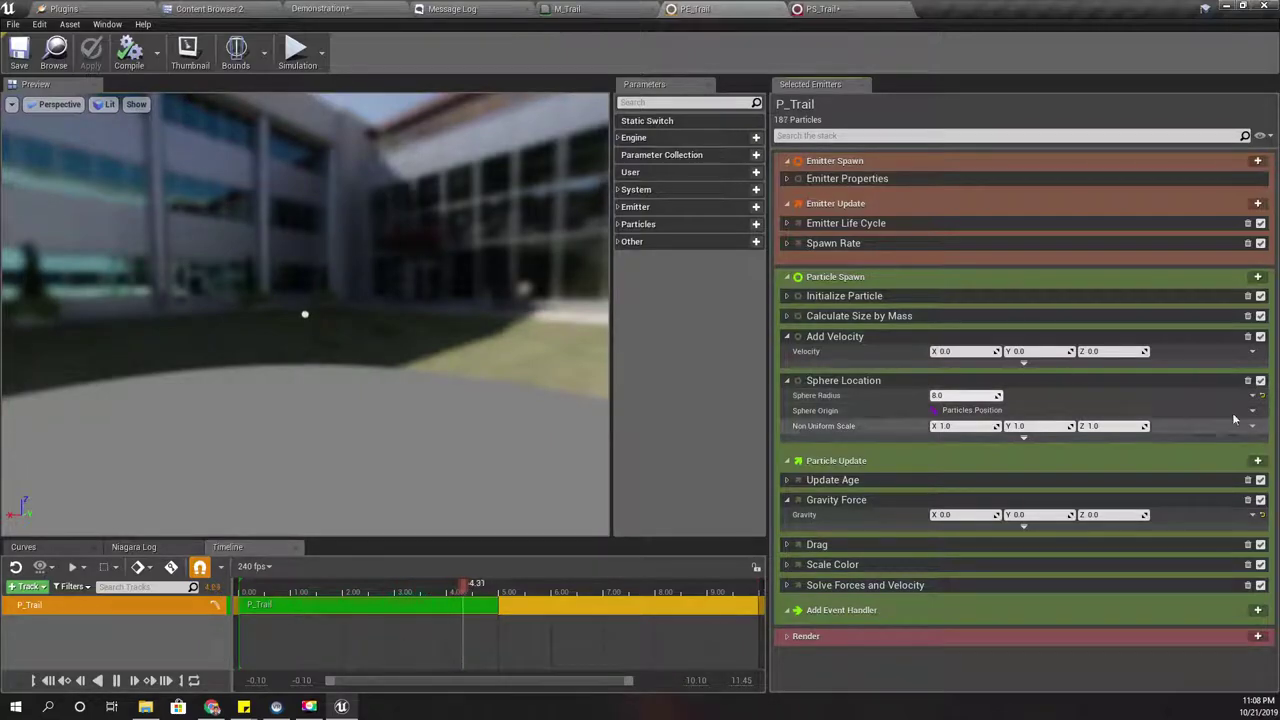
click(1261, 396)
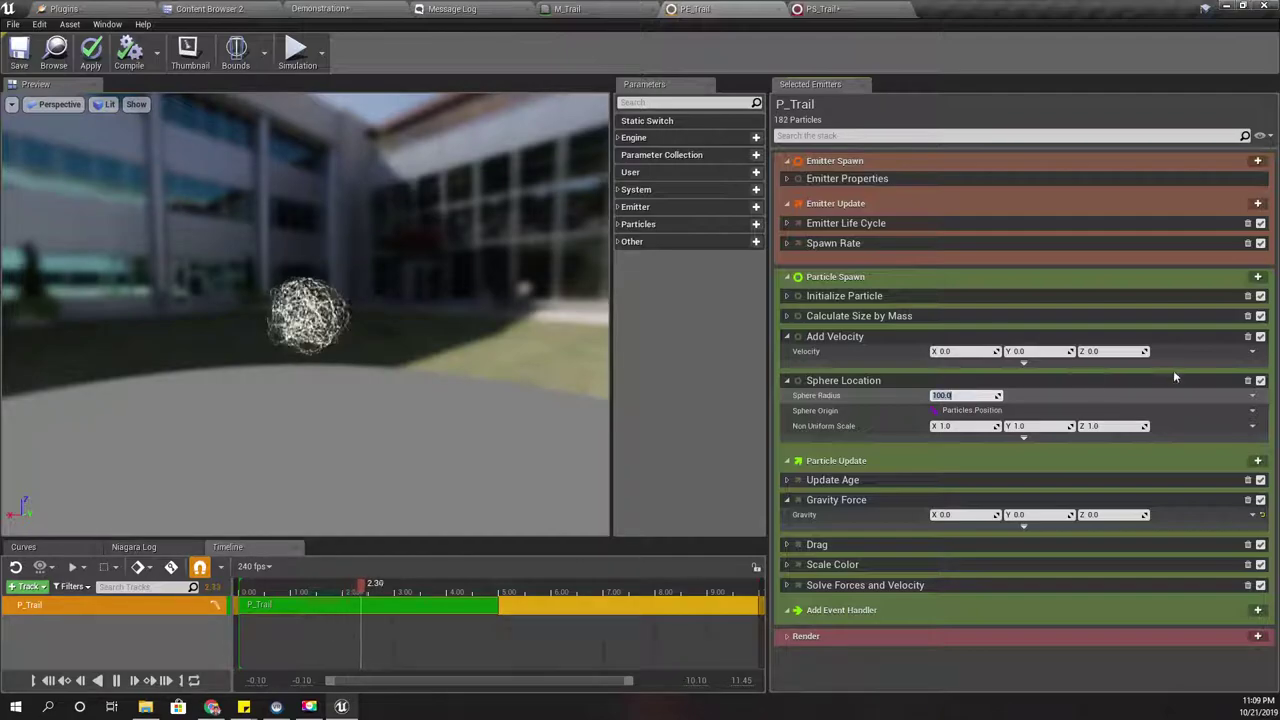
text(0)
key(Return)
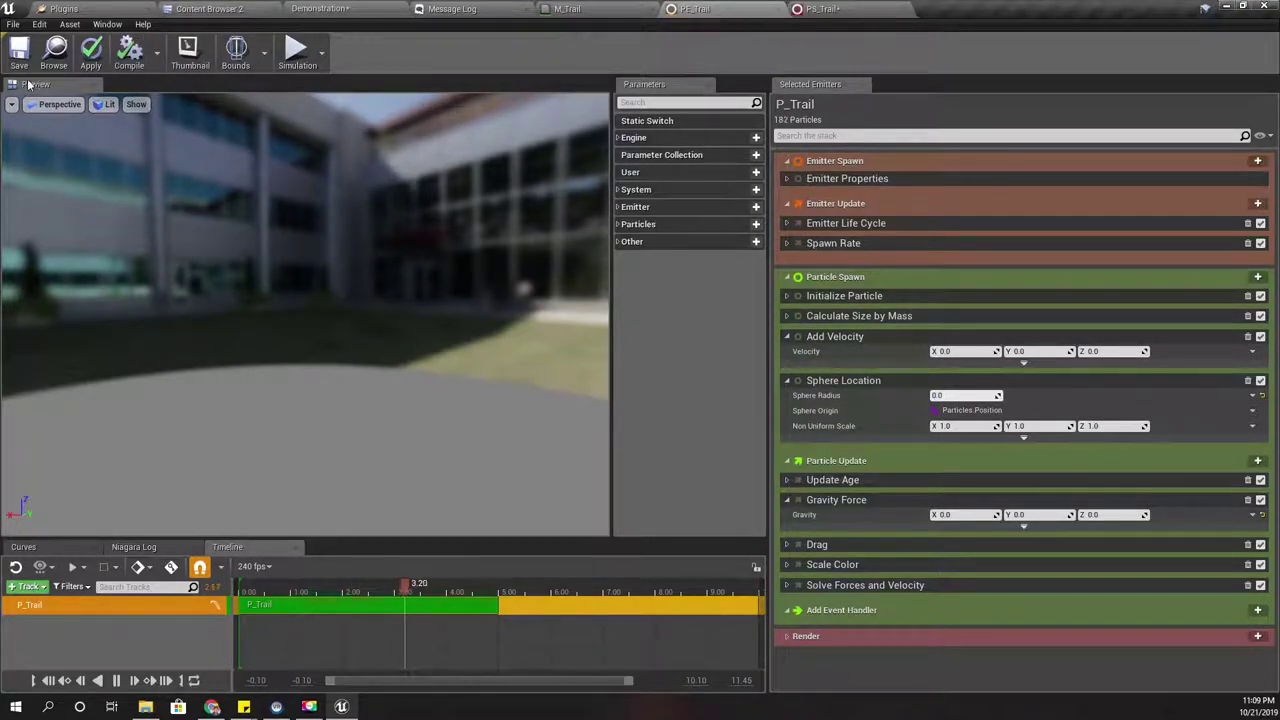
click(54, 52)
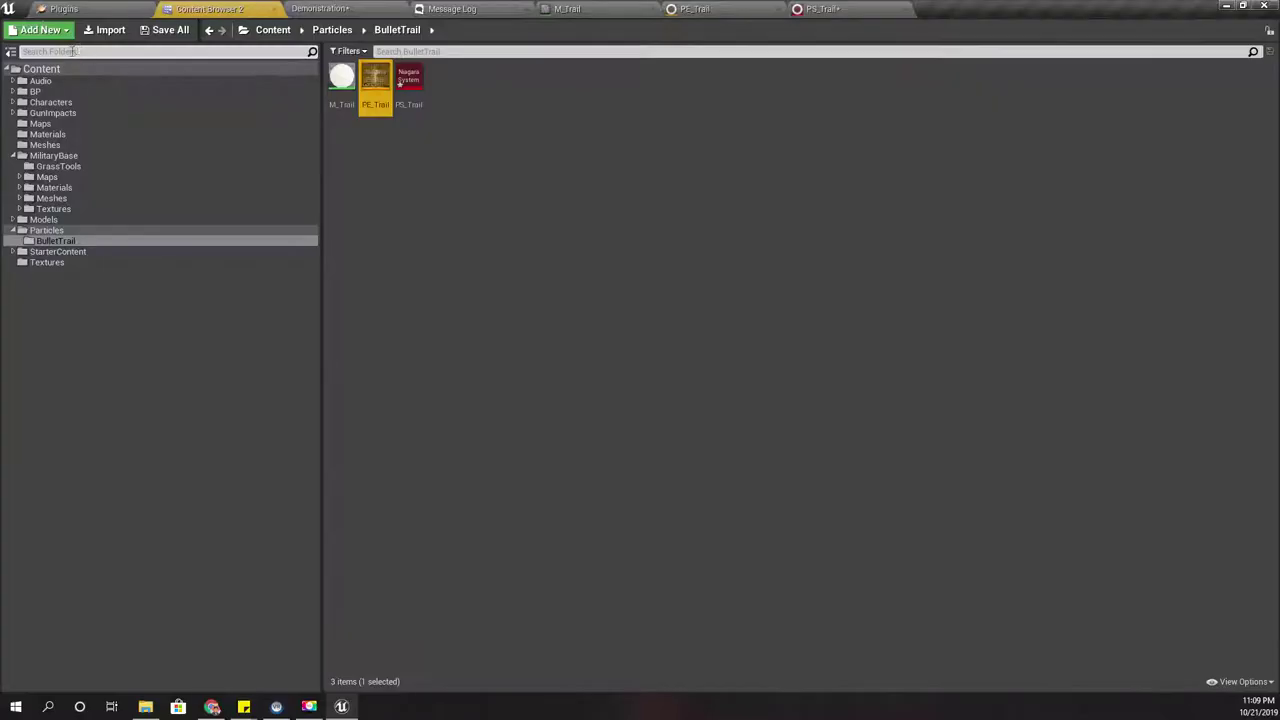
Step: Set the Sphere Radius of the Sphere Location module to 0 for the PE_Trail emitter inside the PS_Trail system
click(843, 8)
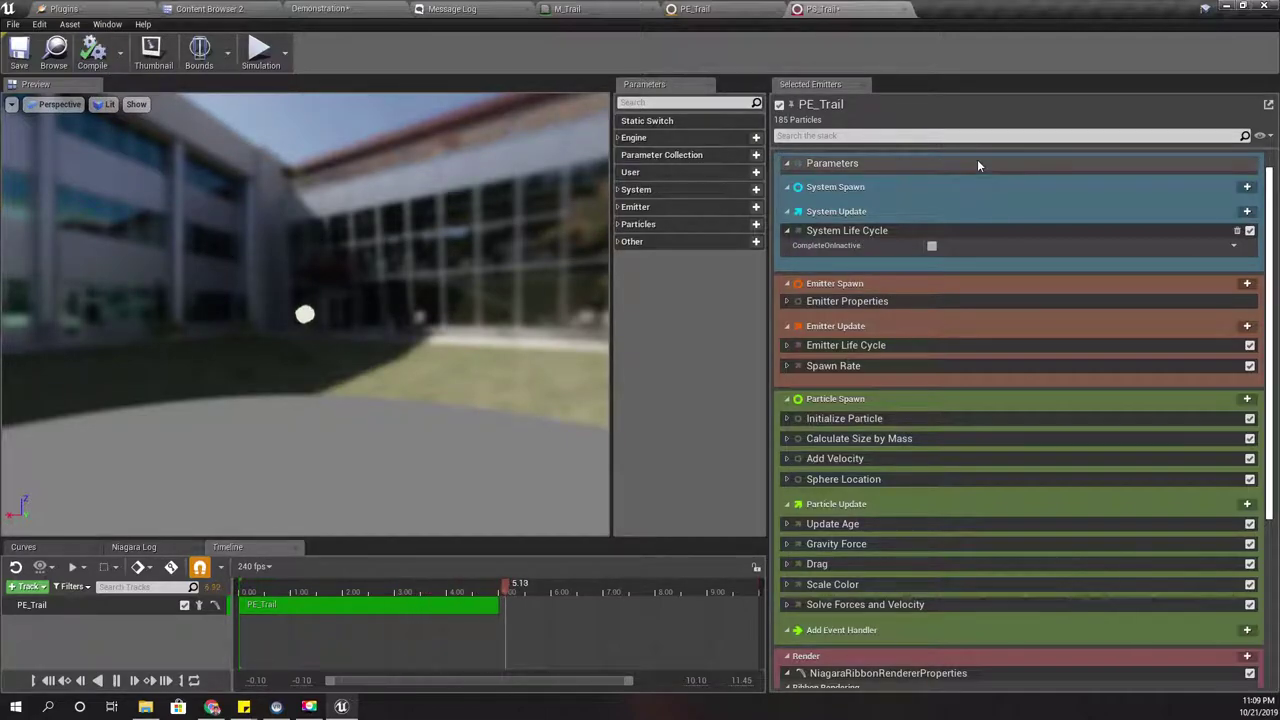
click(708, 5)
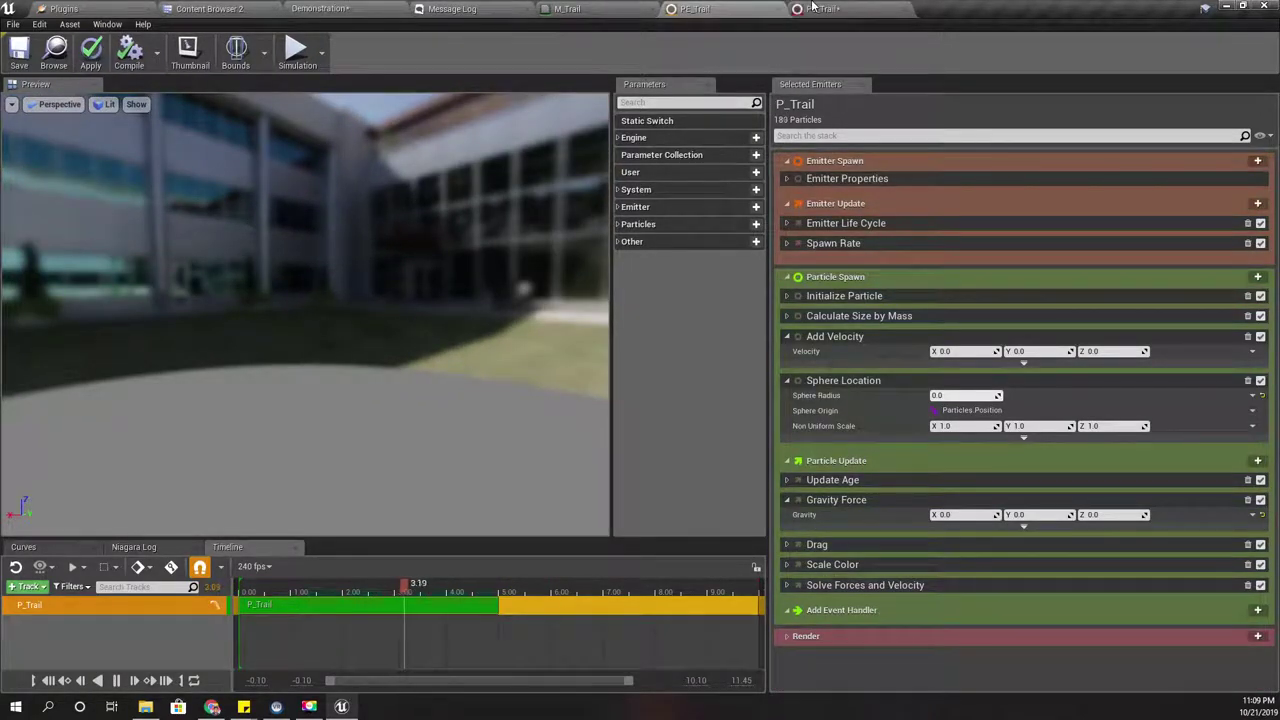
click(700, 8)
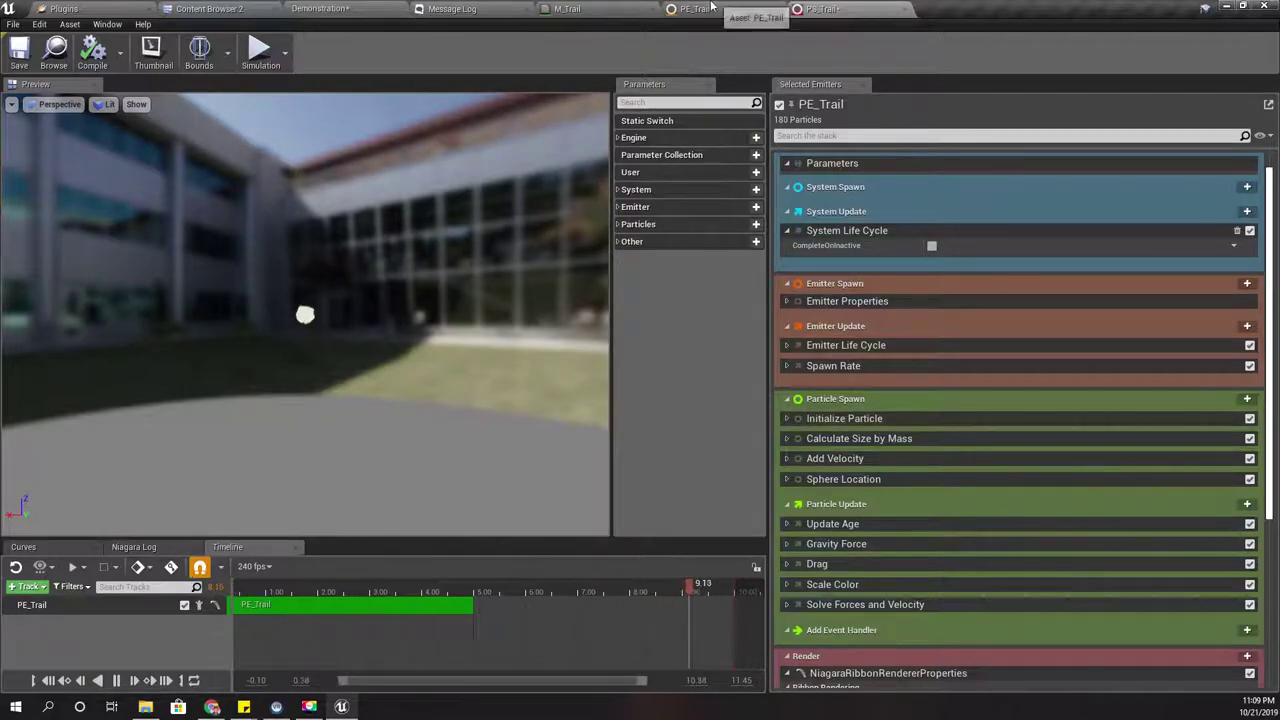
click(822, 8)
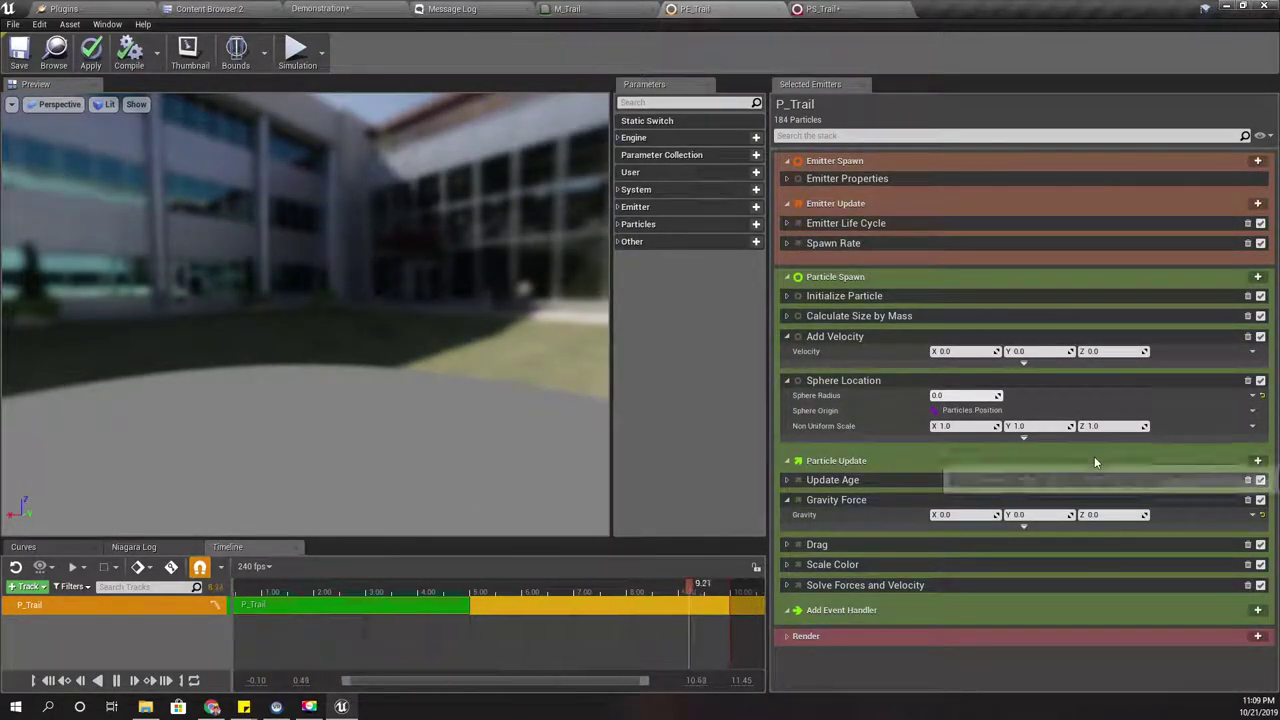
click(850, 7)
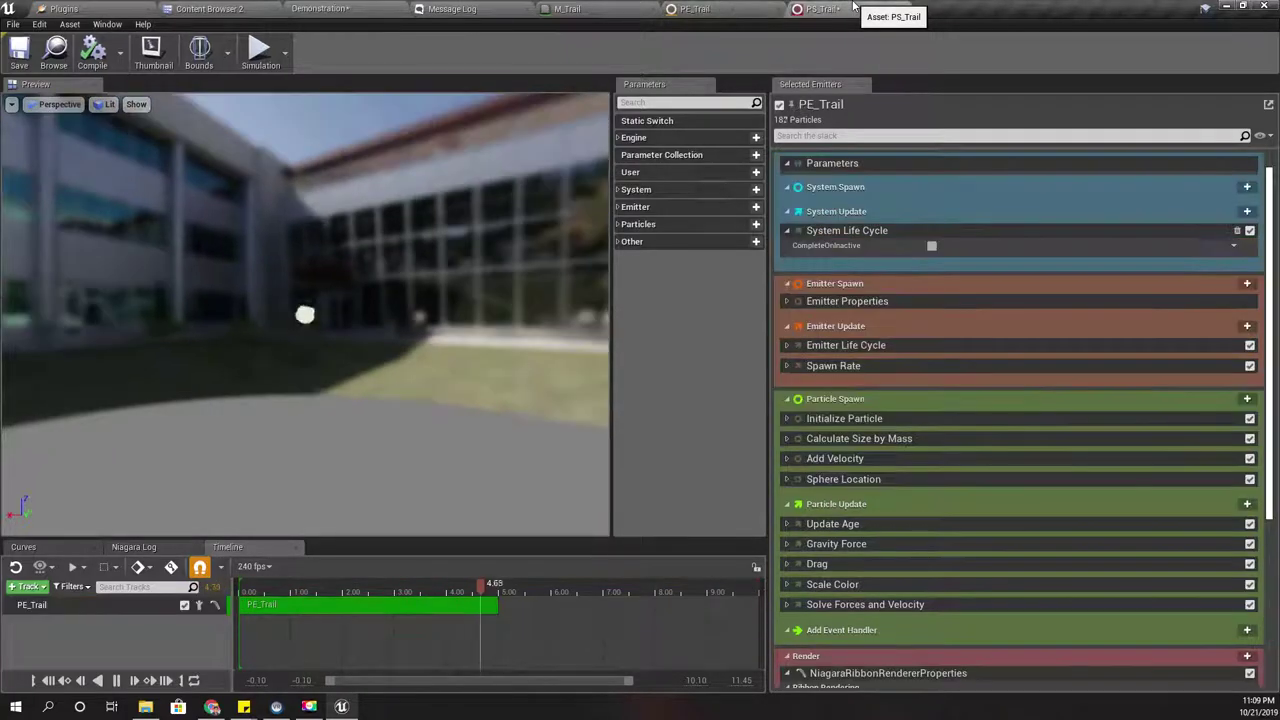
click(786, 301)
click(786, 301)
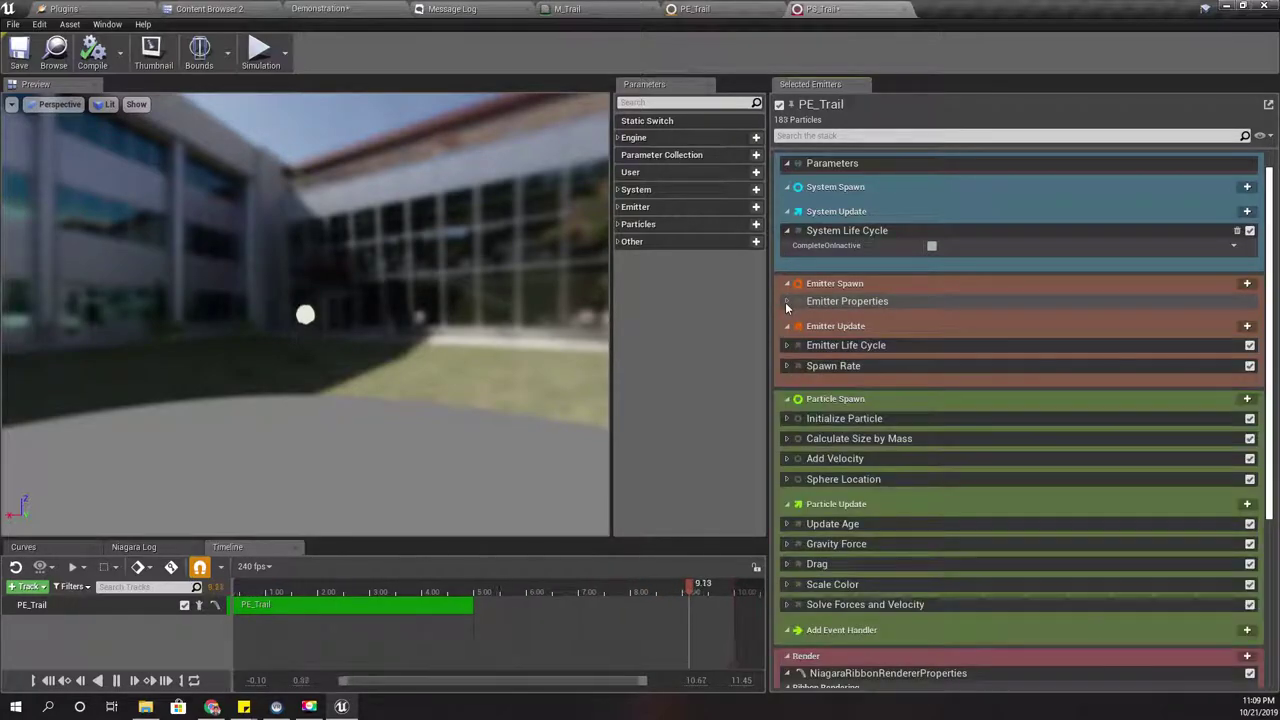
scroll(848, 368, down, 2)
scroll(844, 375, down, 3)
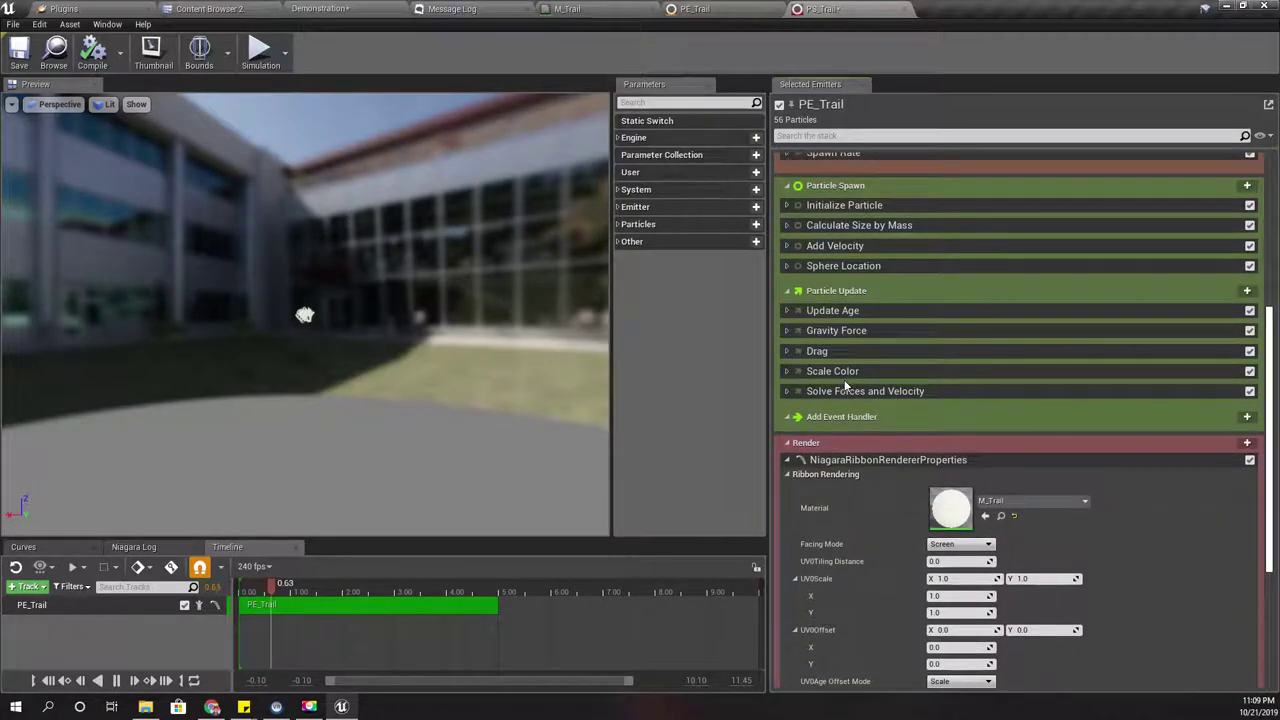
click(786, 266)
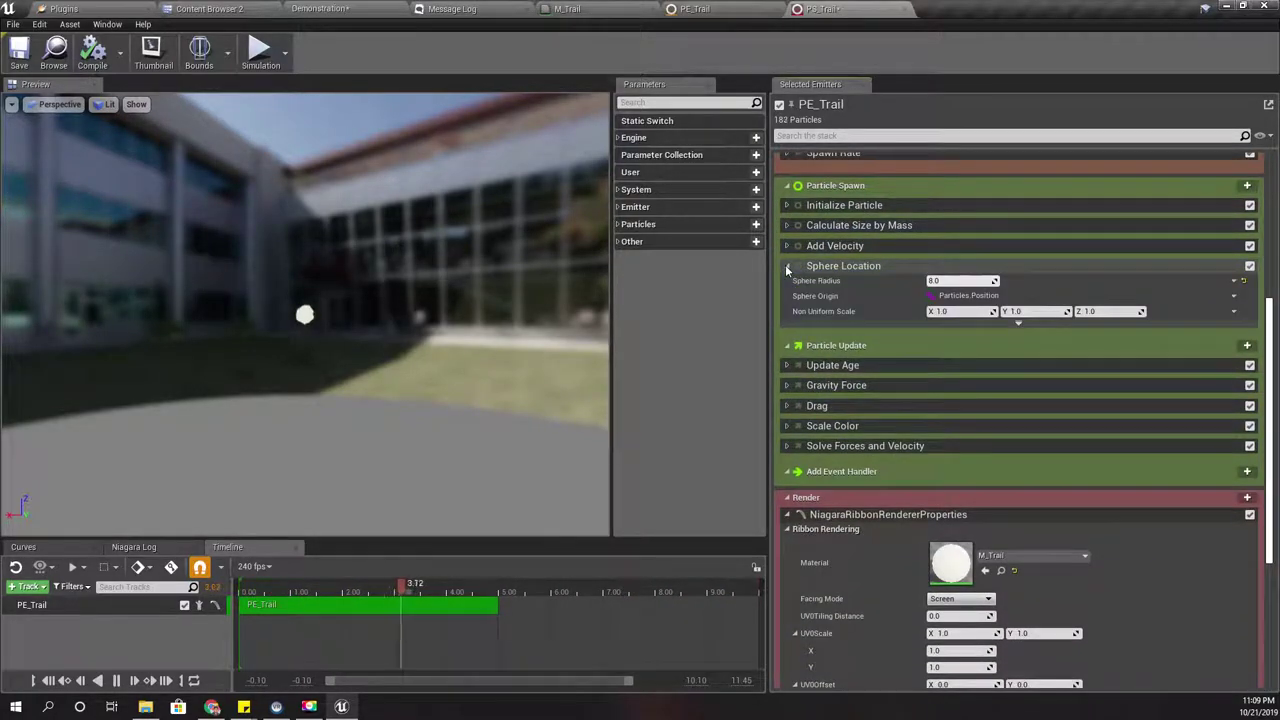
text(0)
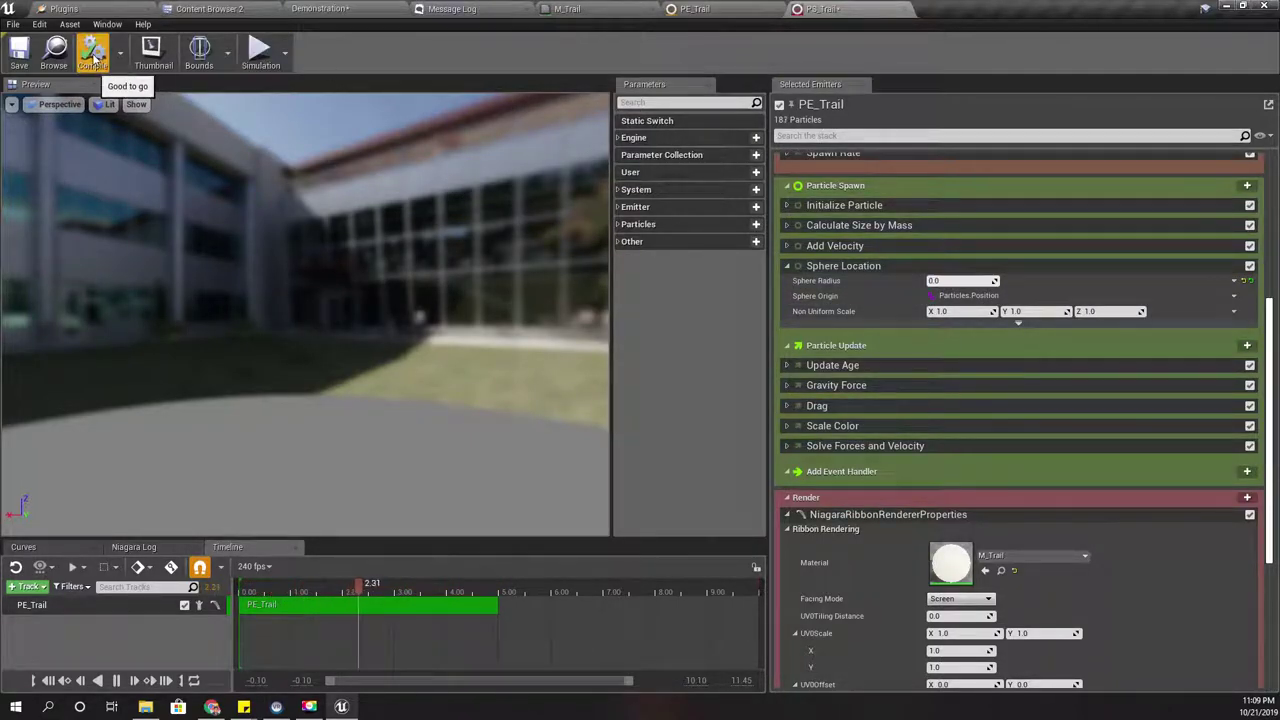
Step: Raise the PS_Trail actor in the Demonstration level well above the ground and move it along its X axis
click(320, 8)
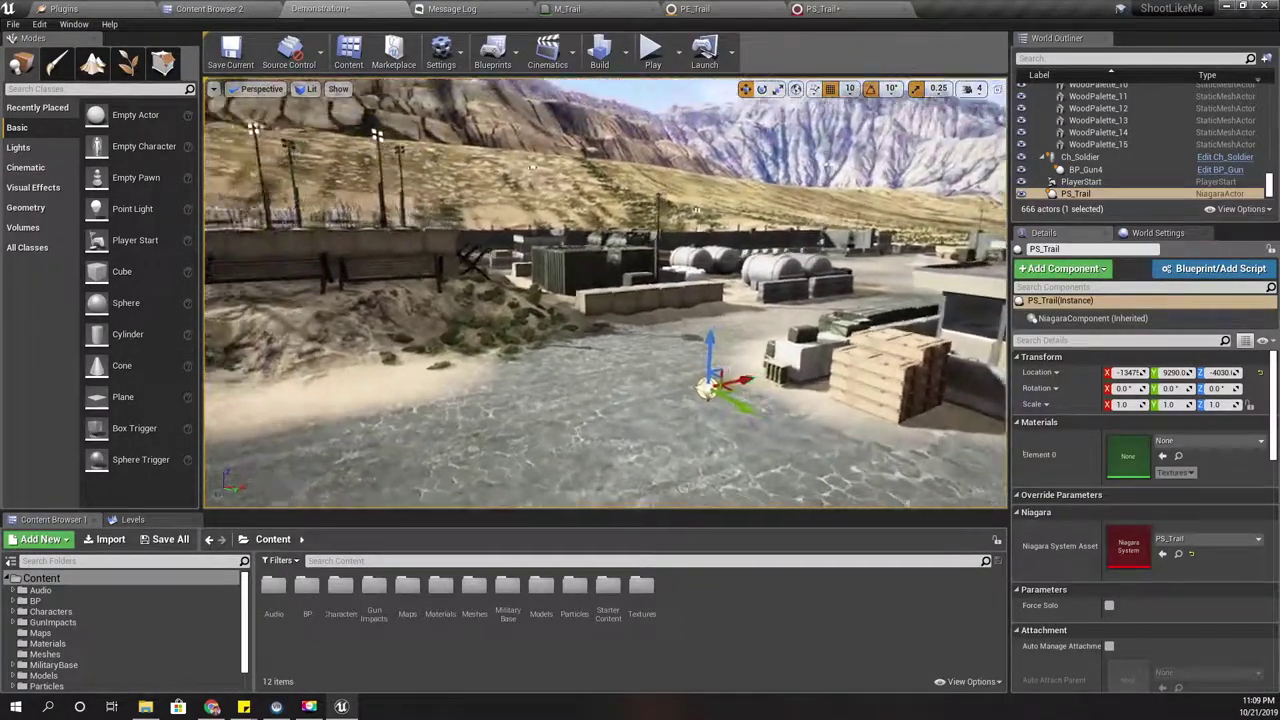
right_drag(606, 294, 500, 340)
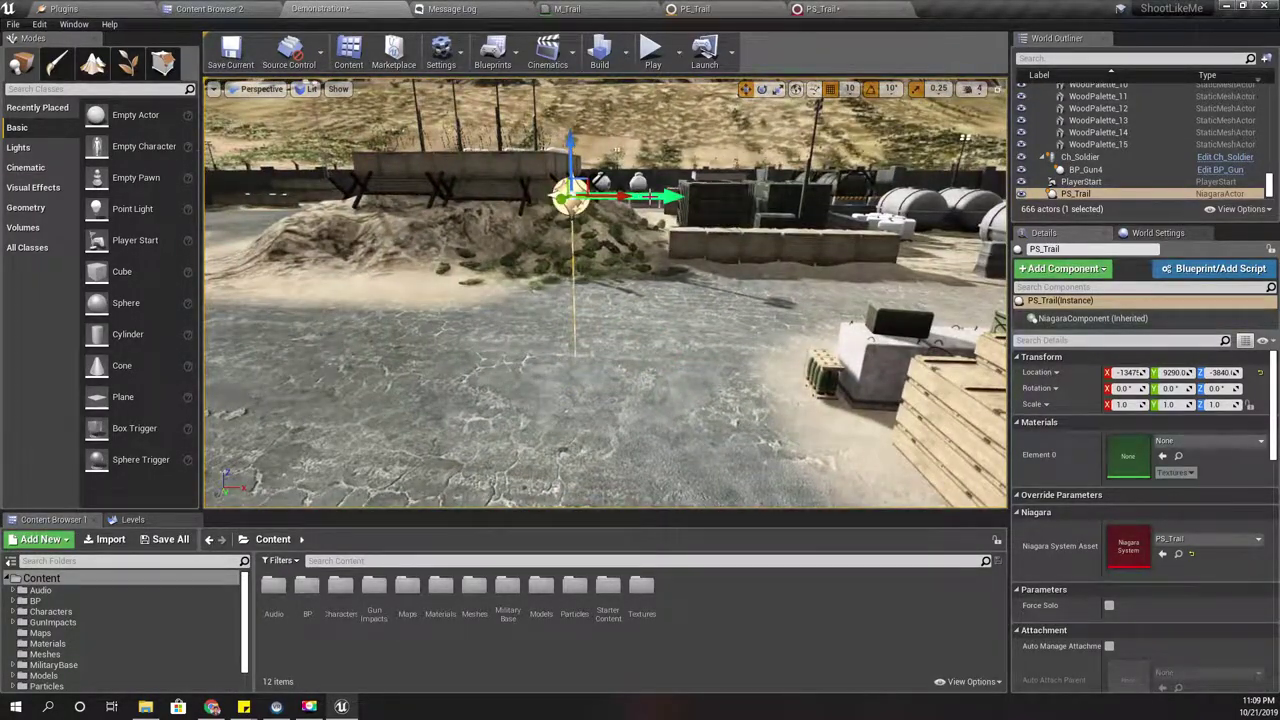
drag(620, 197, 326, 197)
right_drag(326, 197, 265, 130)
right_drag(499, 300, 547, 276)
key(w)
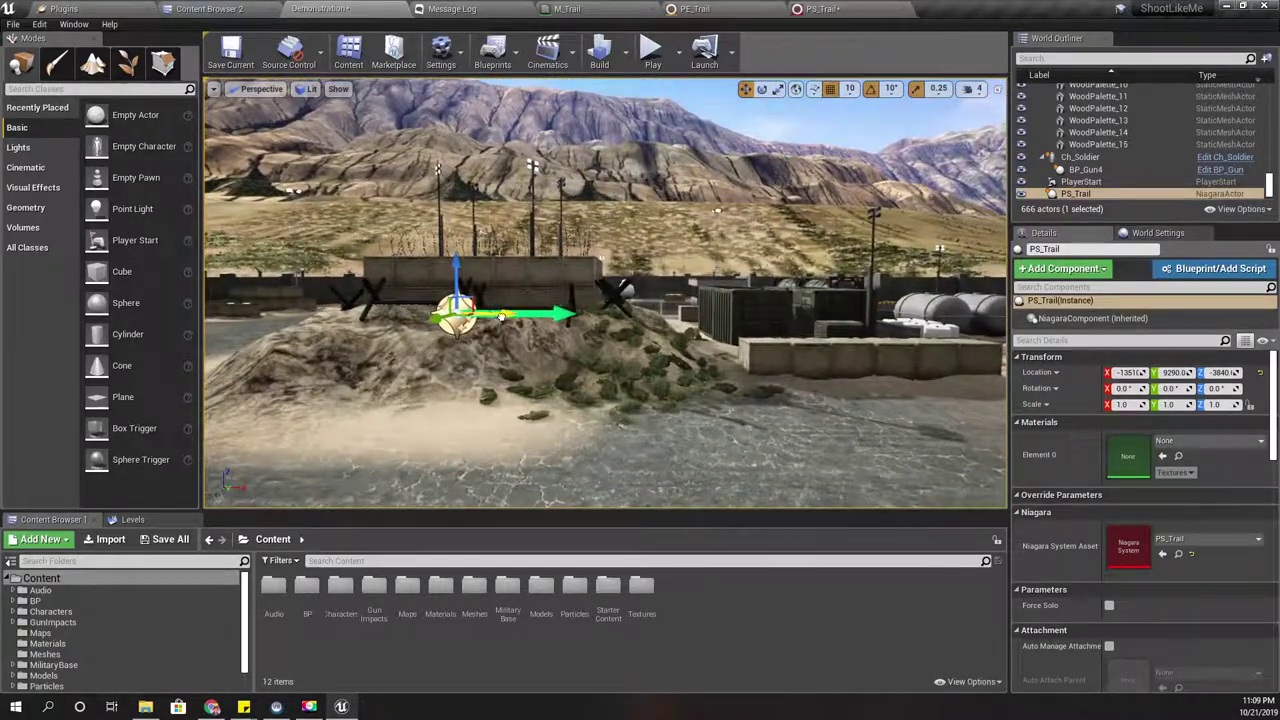
Step: Move the PS_Trail actor back and forth along its X axis and inspect the ribbon trail from several angles
drag(504, 316, 951, 337)
mouse_move(530, 335)
right_down()
mouse_move(530, 300)
mouse_move(535, 325)
right_up()
key(w)
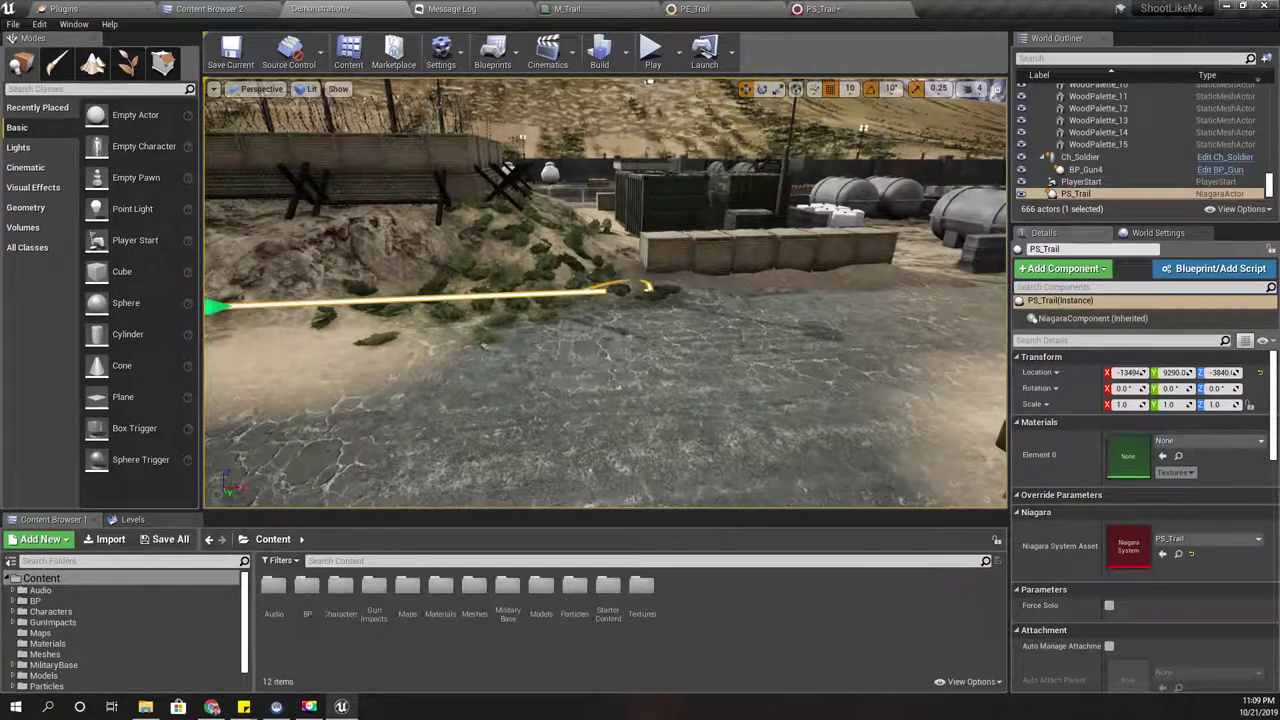
key(d)
right_drag(535, 325, 590, 415)
key(a)
drag(521, 320, 434, 308)
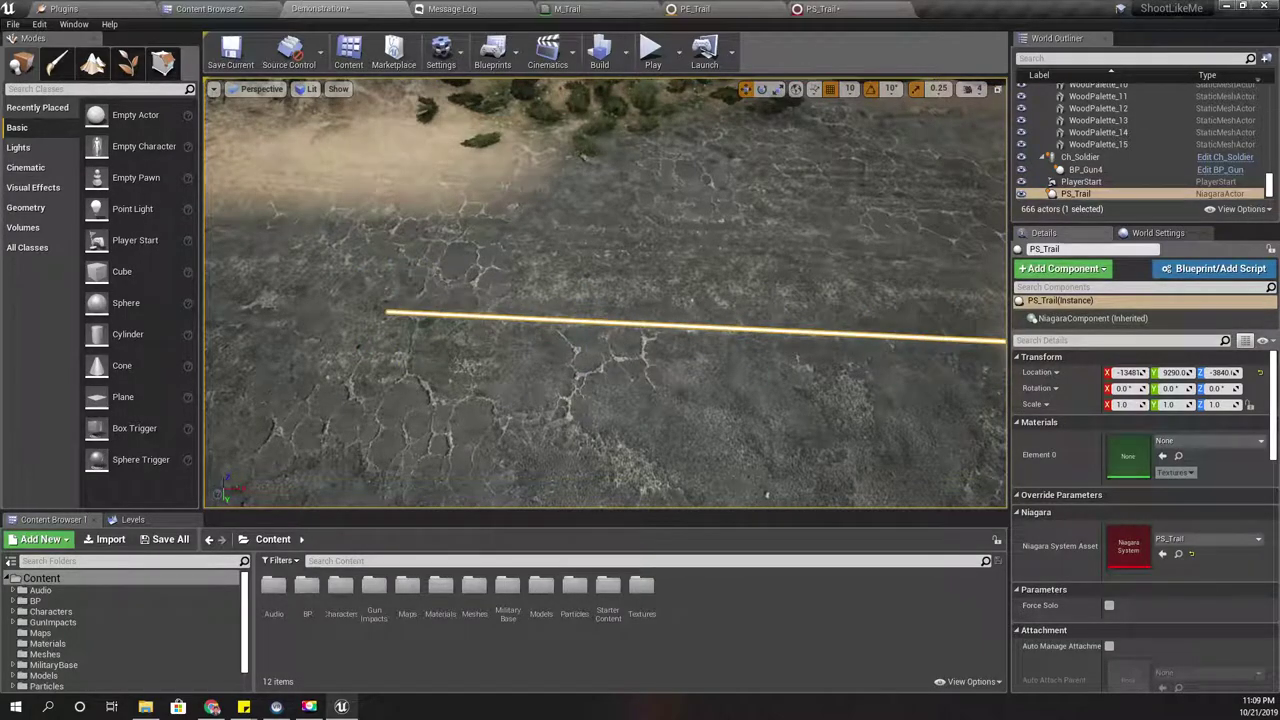
drag(1000, 305, 459, 269)
right_drag(563, 320, 640, 205)
right_drag(560, 265, 580, 326)
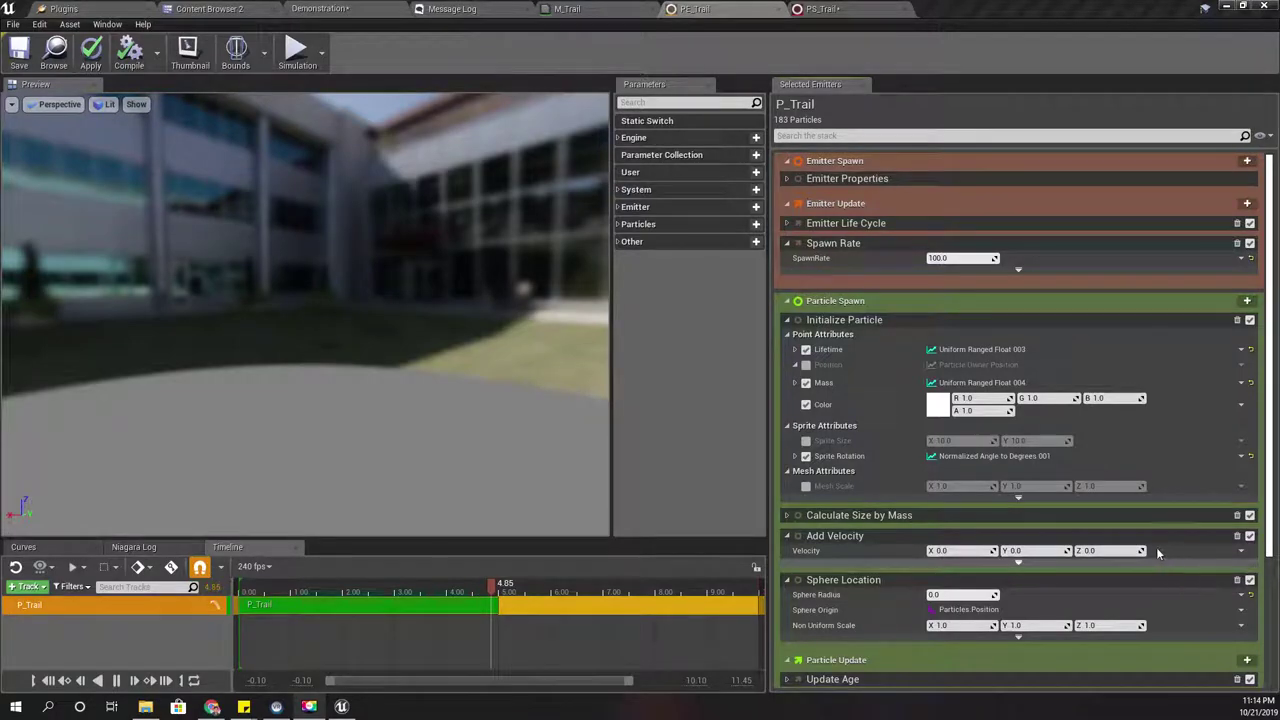
Step: Set the minimum and maximum of both Lifetime and Mass to 1 in the PE_Trail emitter's Initialize Particle module
click(788, 321)
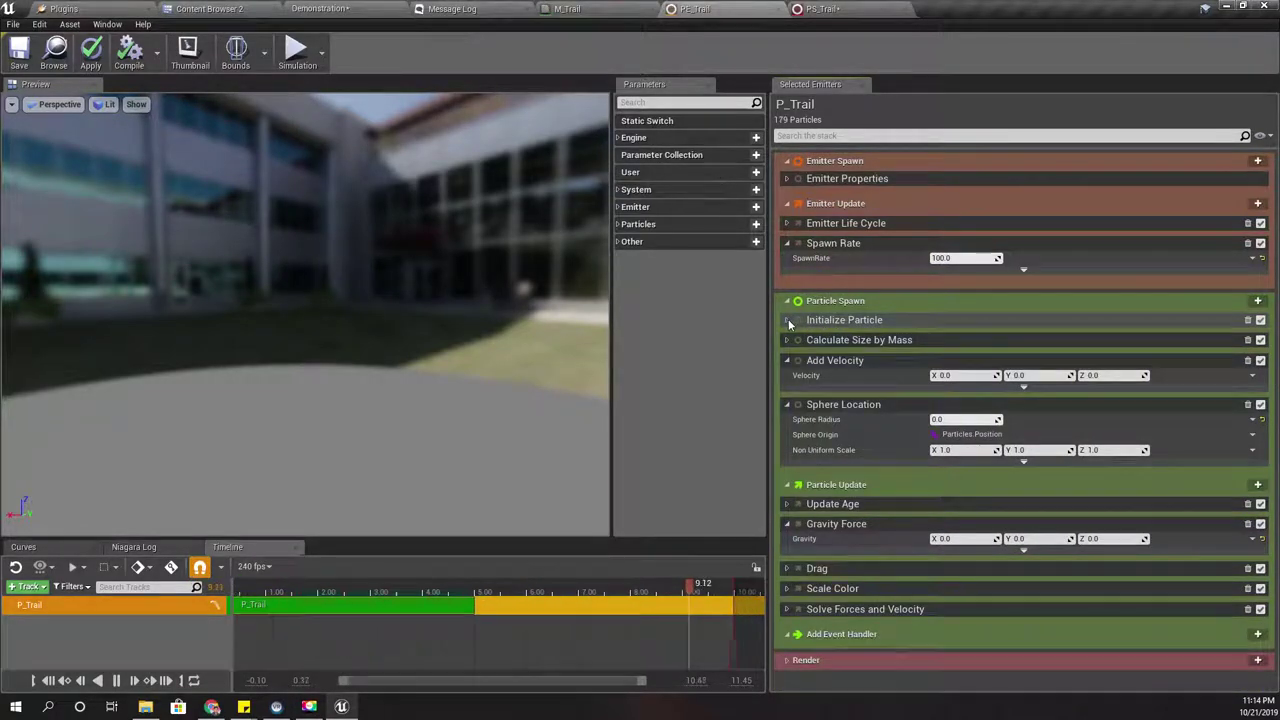
click(788, 321)
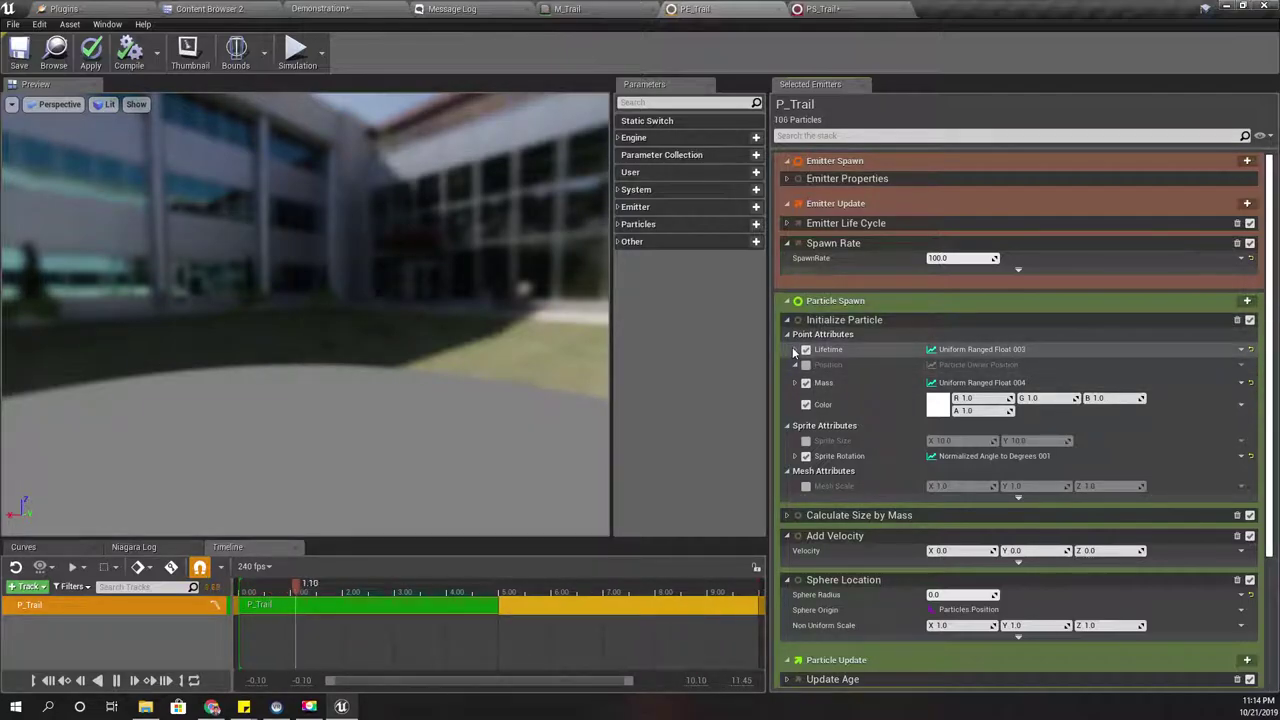
click(795, 349)
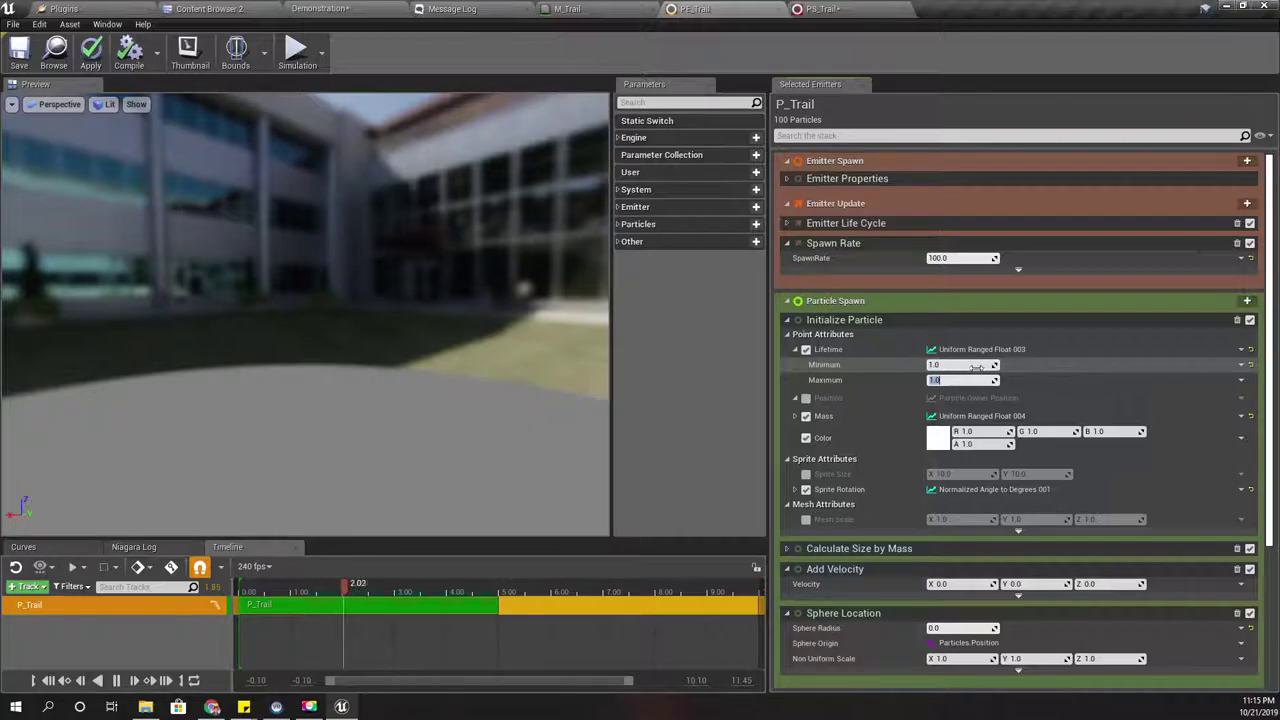
click(796, 416)
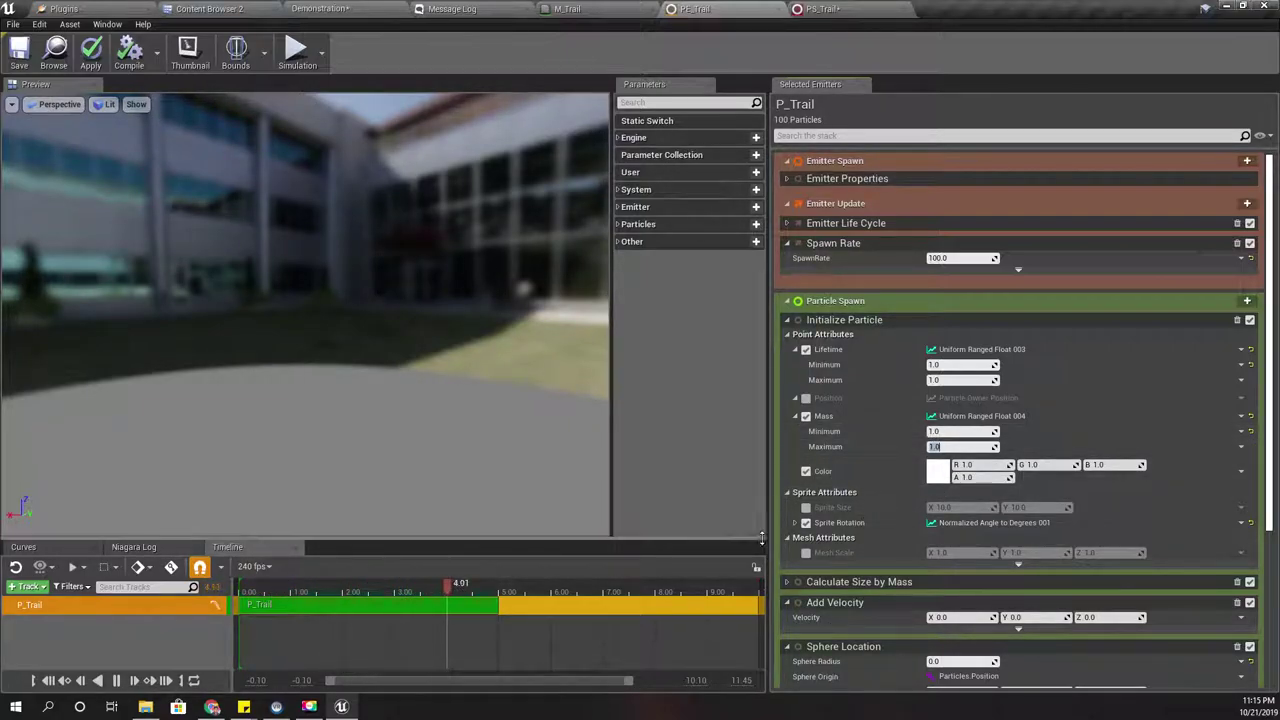
Step: Set the maximum of the Sprite Rotation's NormalizedAngle to 0 in the Initialize Particle module
click(796, 524)
scroll(873, 522, down, 2)
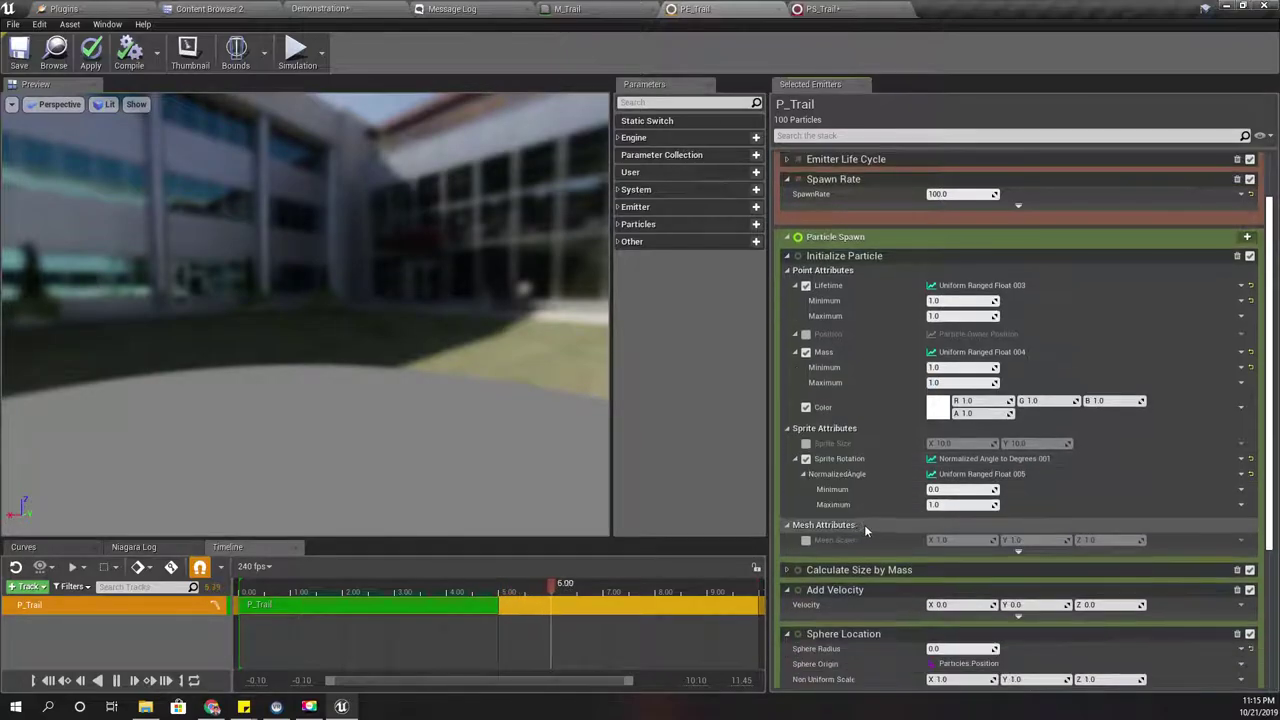
click(958, 504)
text(0)
key(Return)
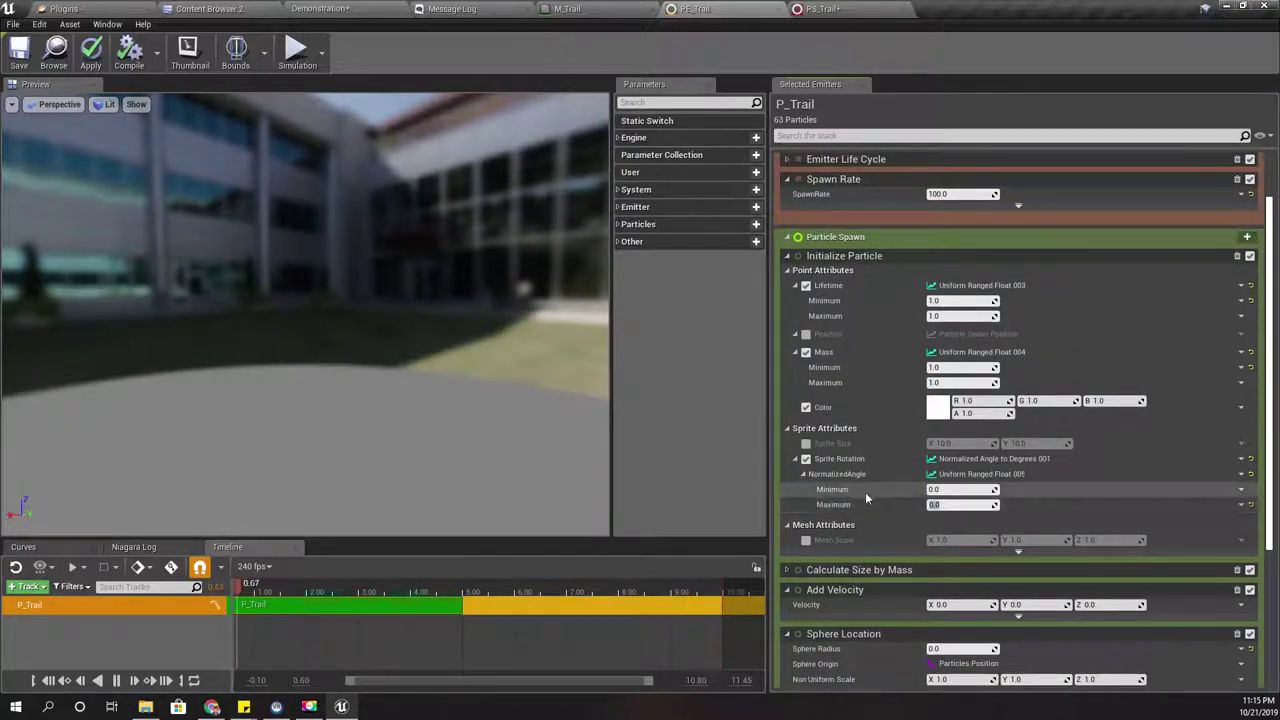
scroll(1106, 487, down, 1)
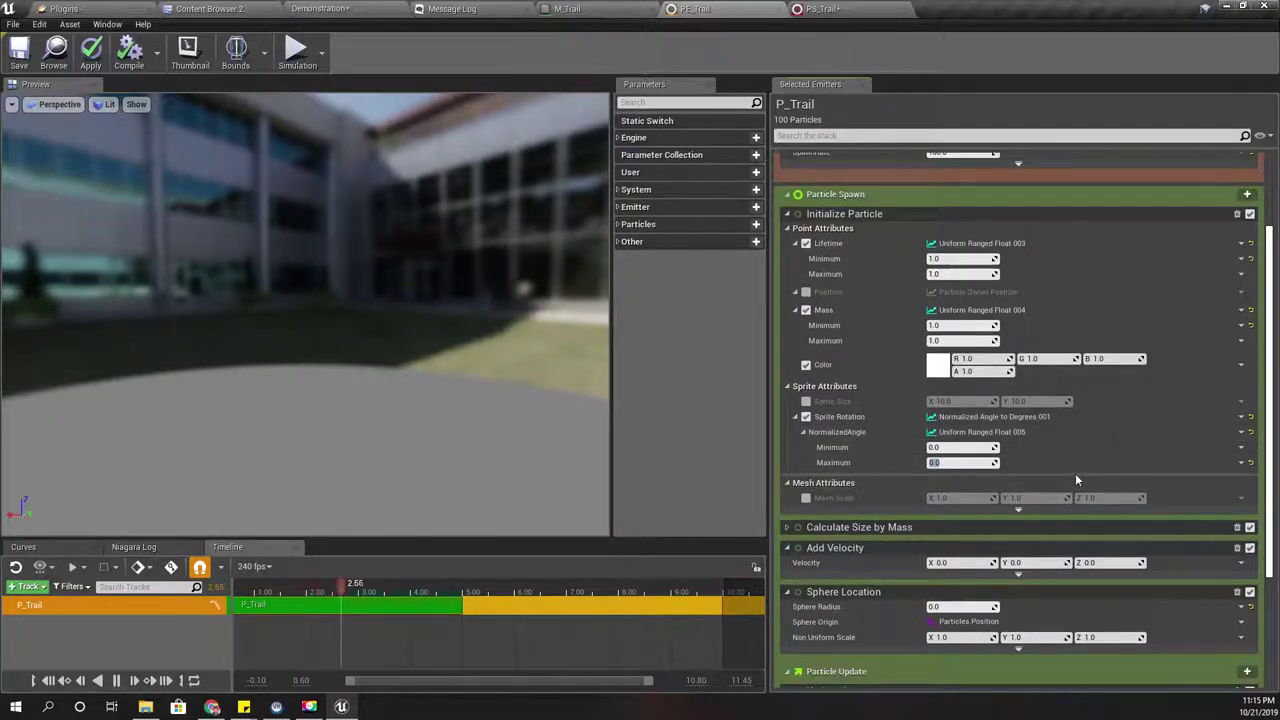
Step: Review the Emitter Life Cycle settings and save the PE_Trail emitter
scroll(1063, 471, up, 3)
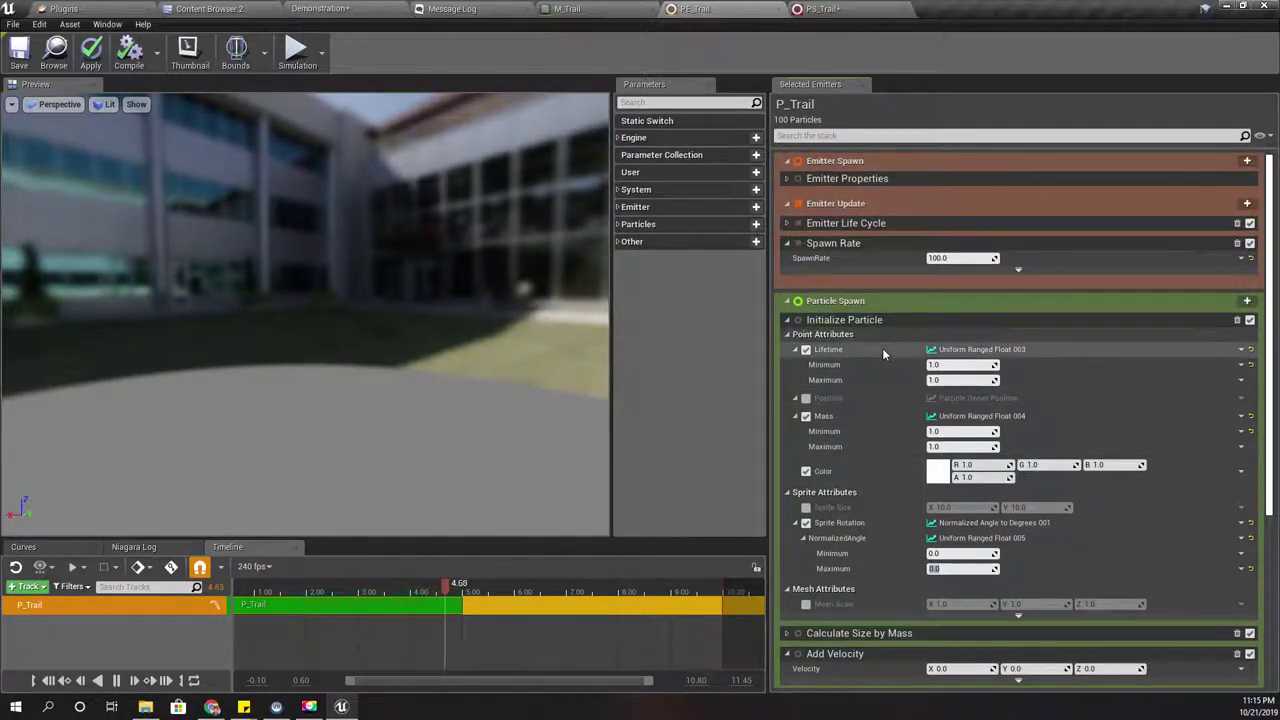
click(787, 204)
click(787, 204)
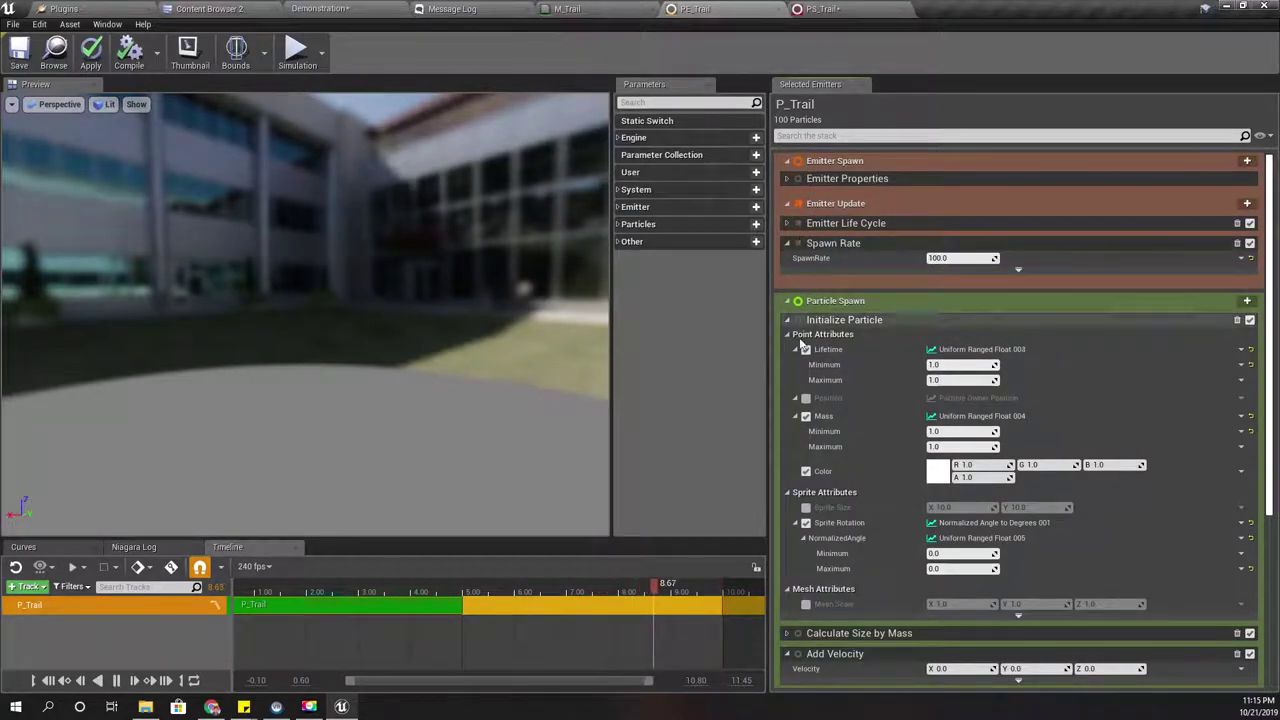
click(787, 223)
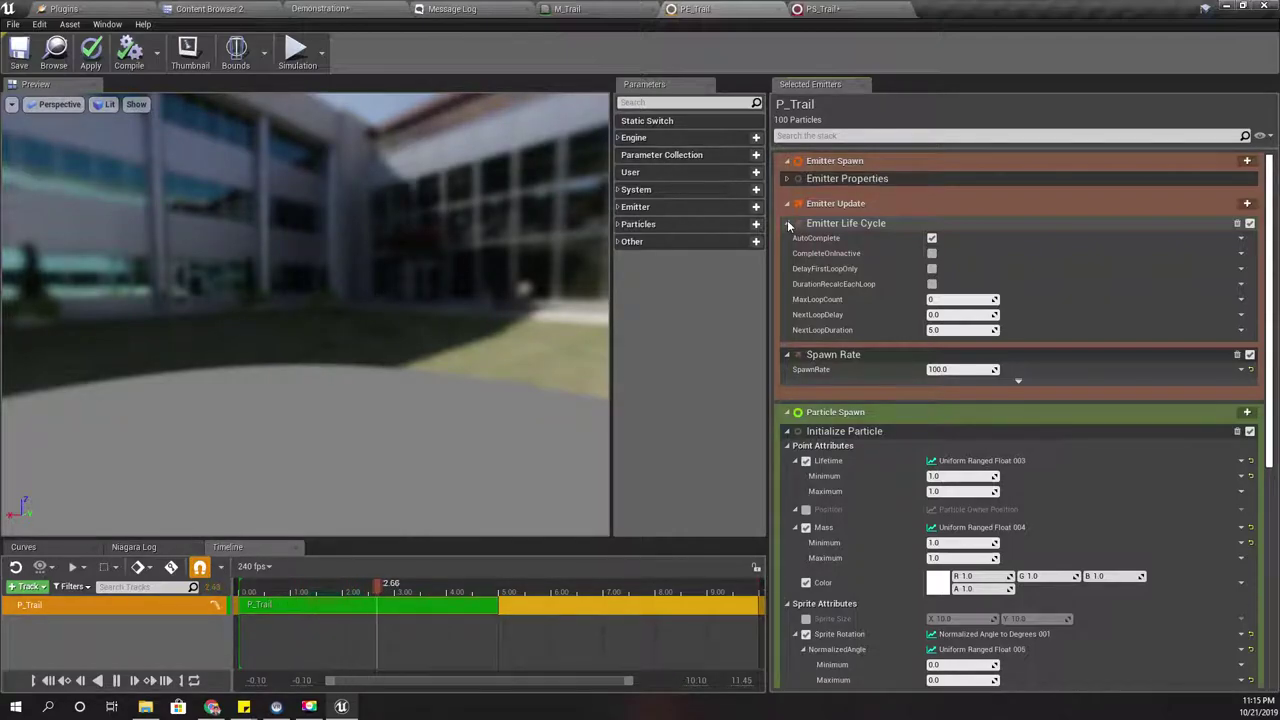
click(788, 224)
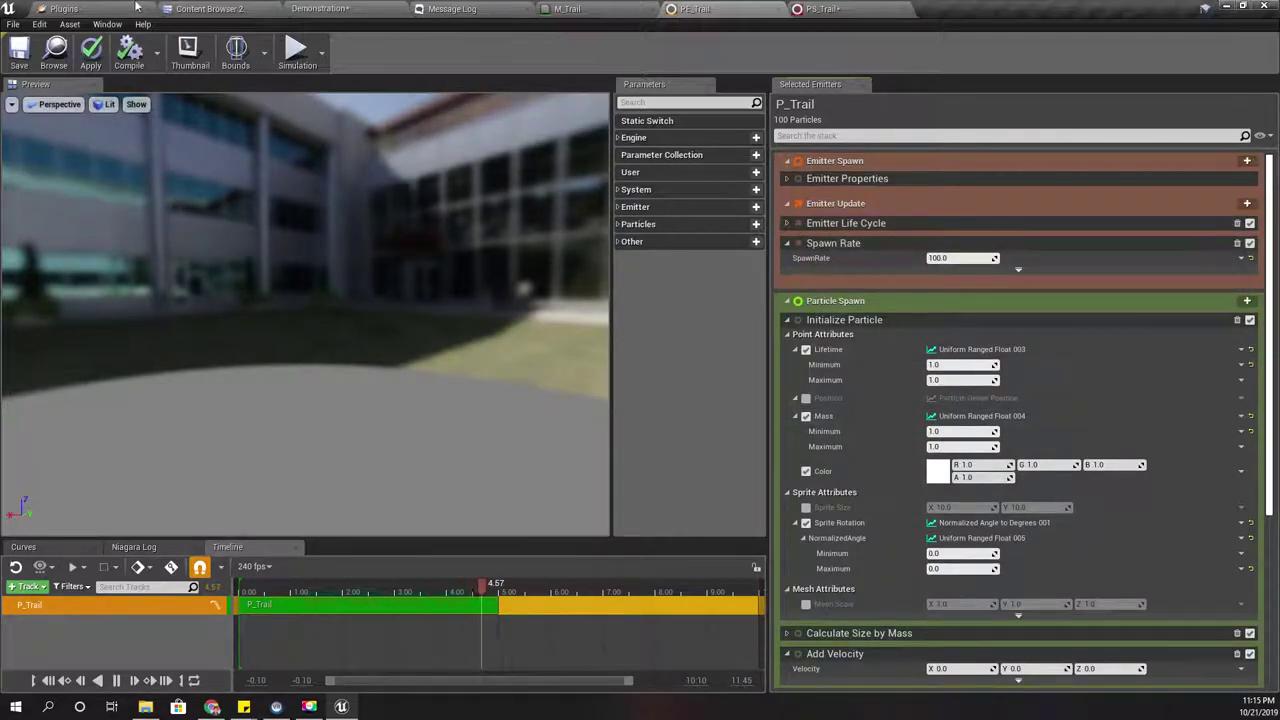
click(22, 55)
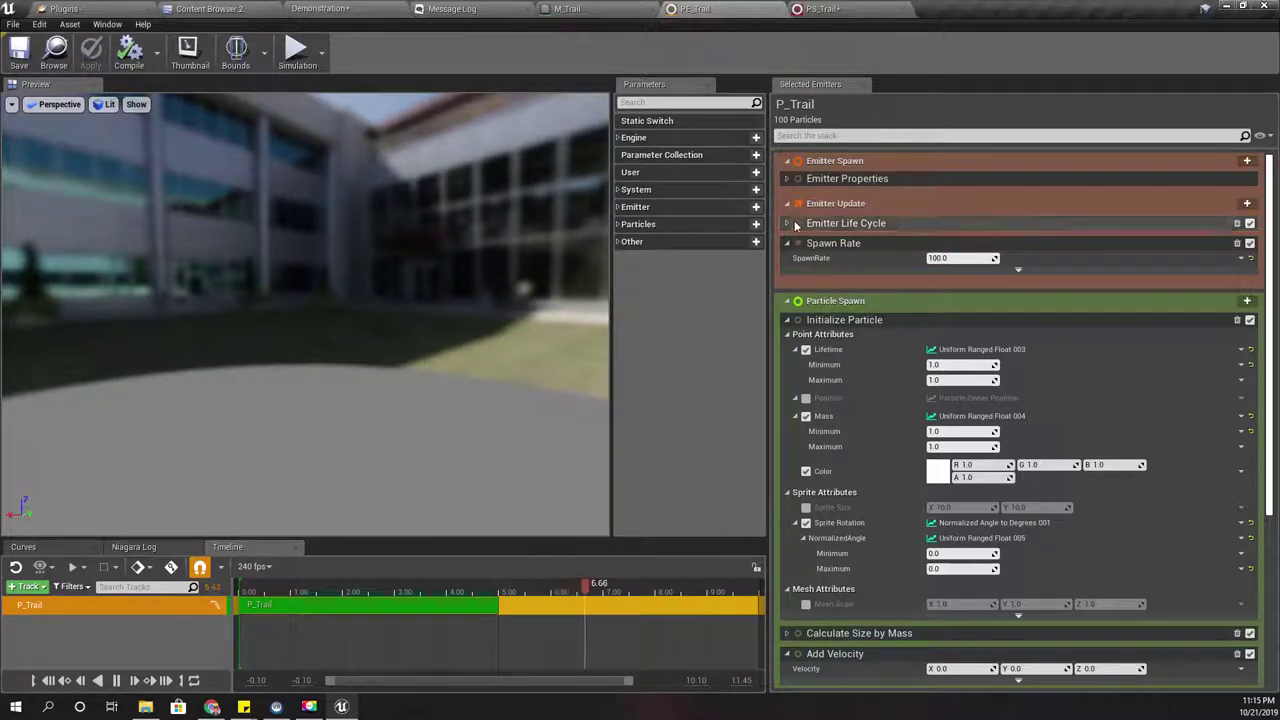
Step: Move the PS_Trail actor along its X axis in the Demonstration level to test the updated ribbon trail
click(320, 8)
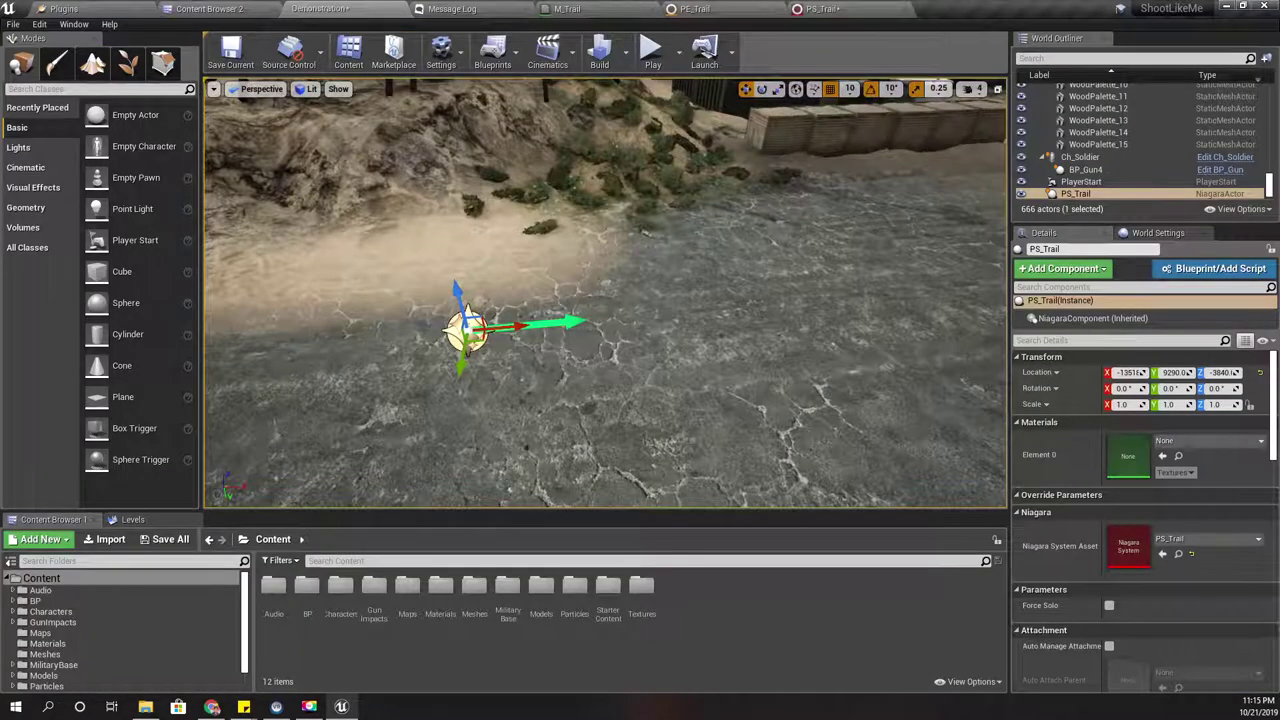
drag(450, 378, 1000, 270)
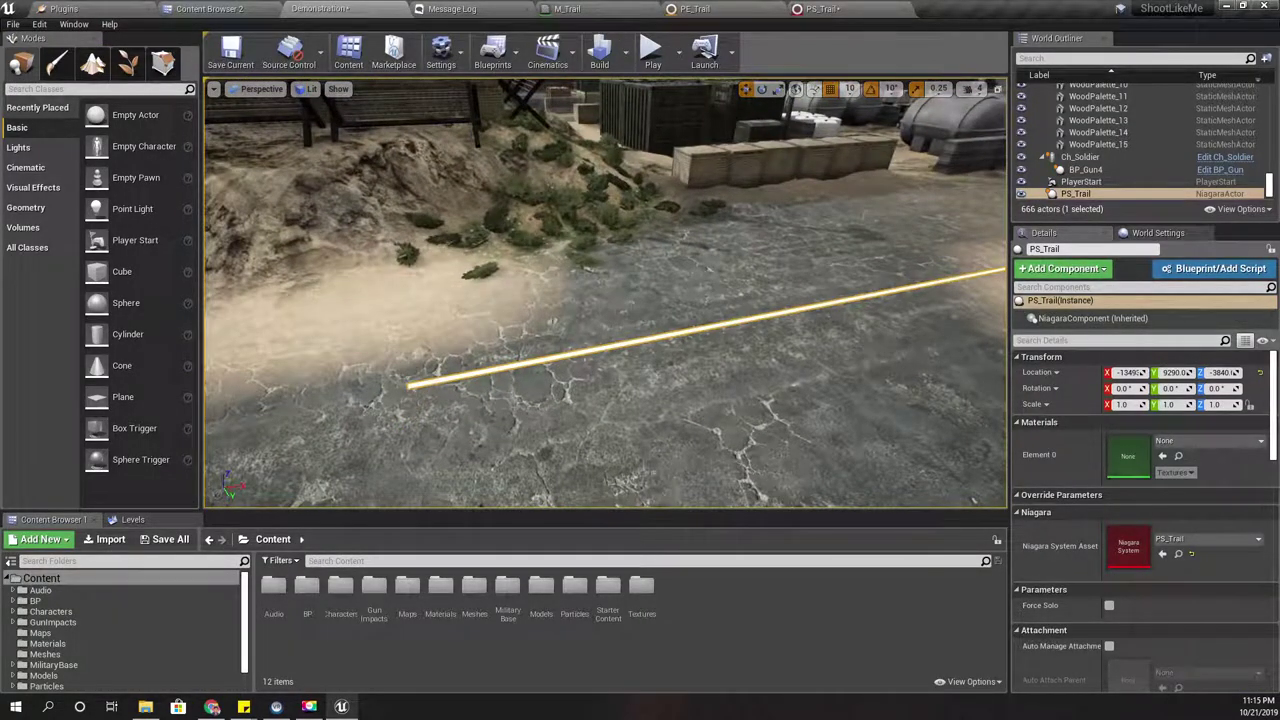
Step: Slide the PS_Trail actor back and forth along its X axis and examine its ribbon from several viewing angles
right_drag(760, 320, 900, 280)
right_drag(700, 300, 420, 325)
right_drag(848, 302, 848, 335)
drag(438, 342, 213, 350)
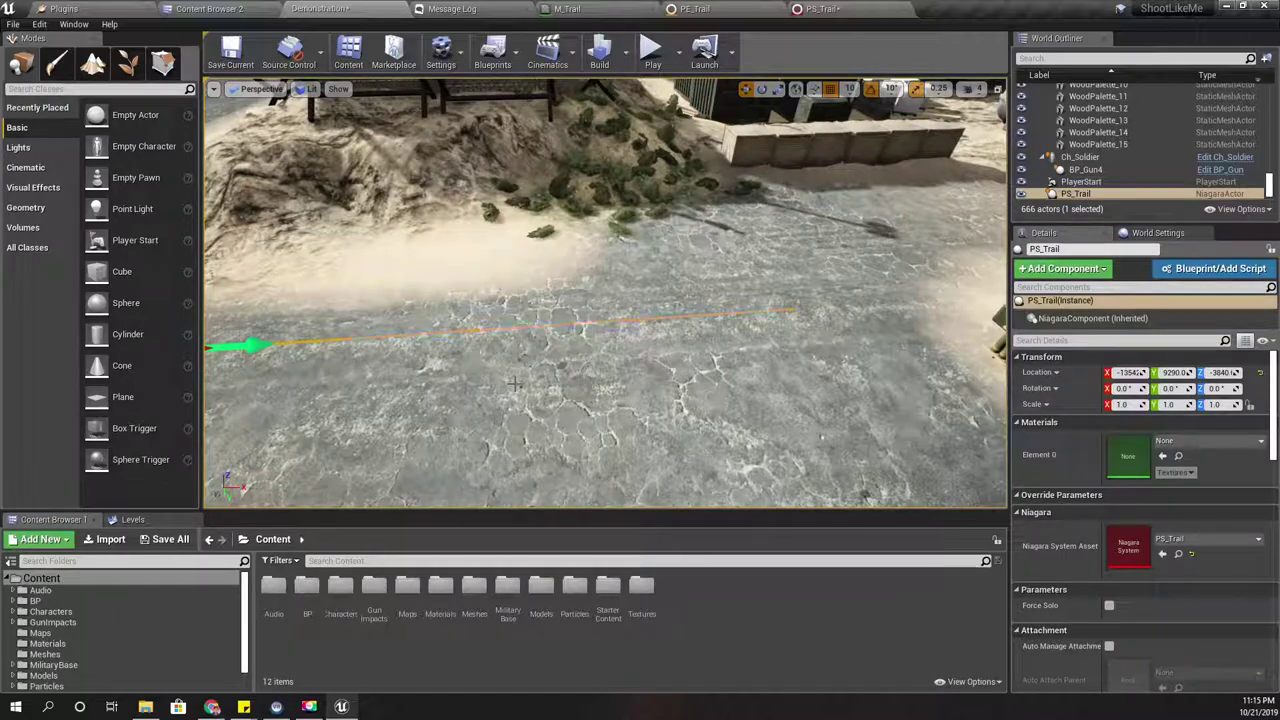
key(f)
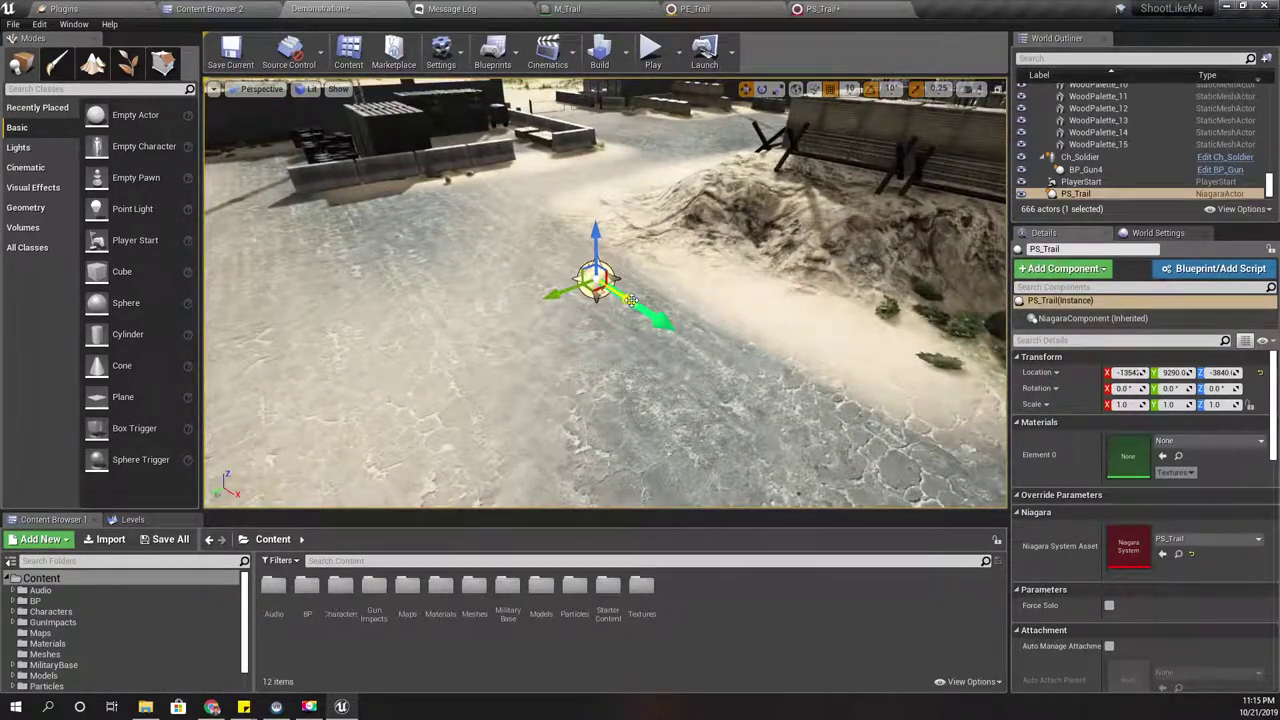
key(f)
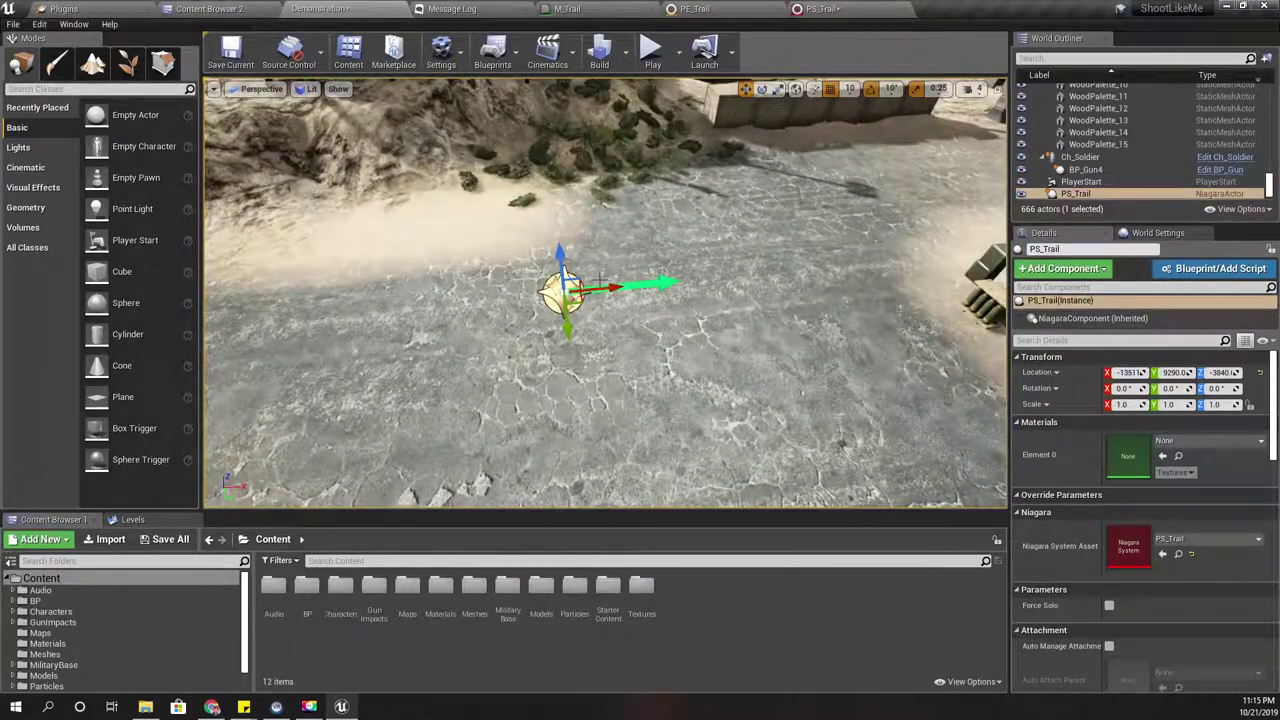
key(f)
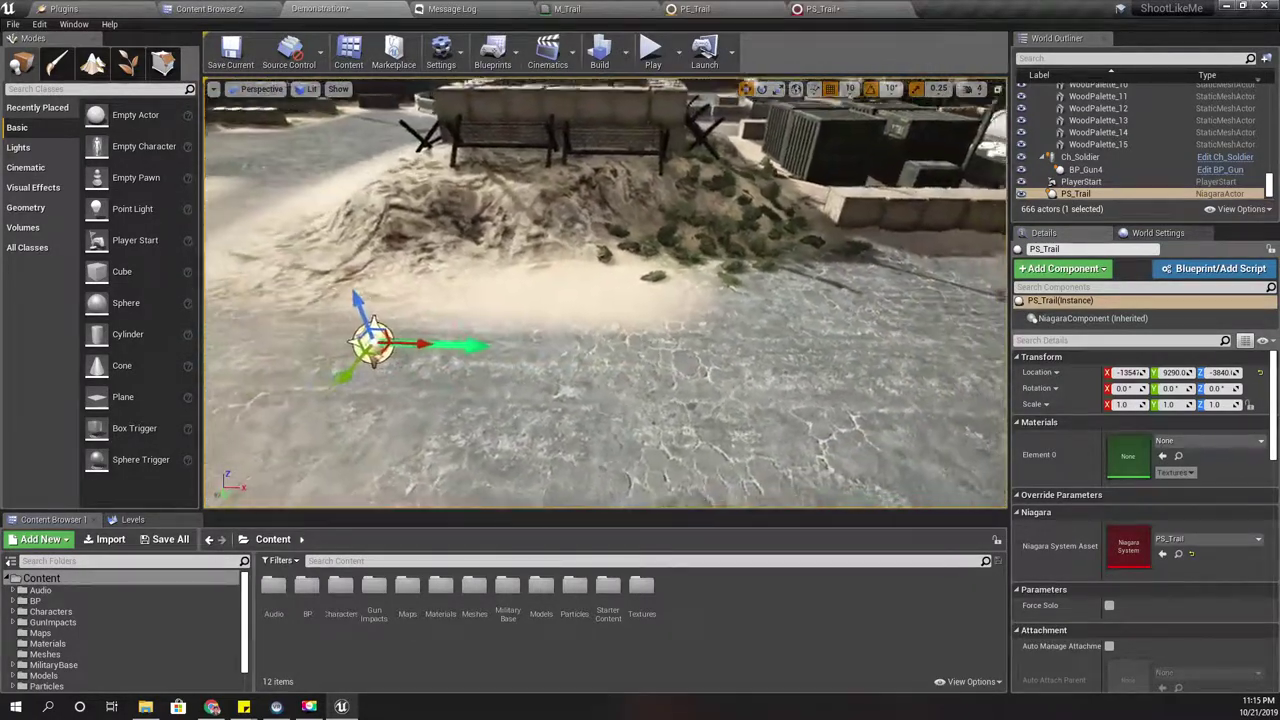
key(f)
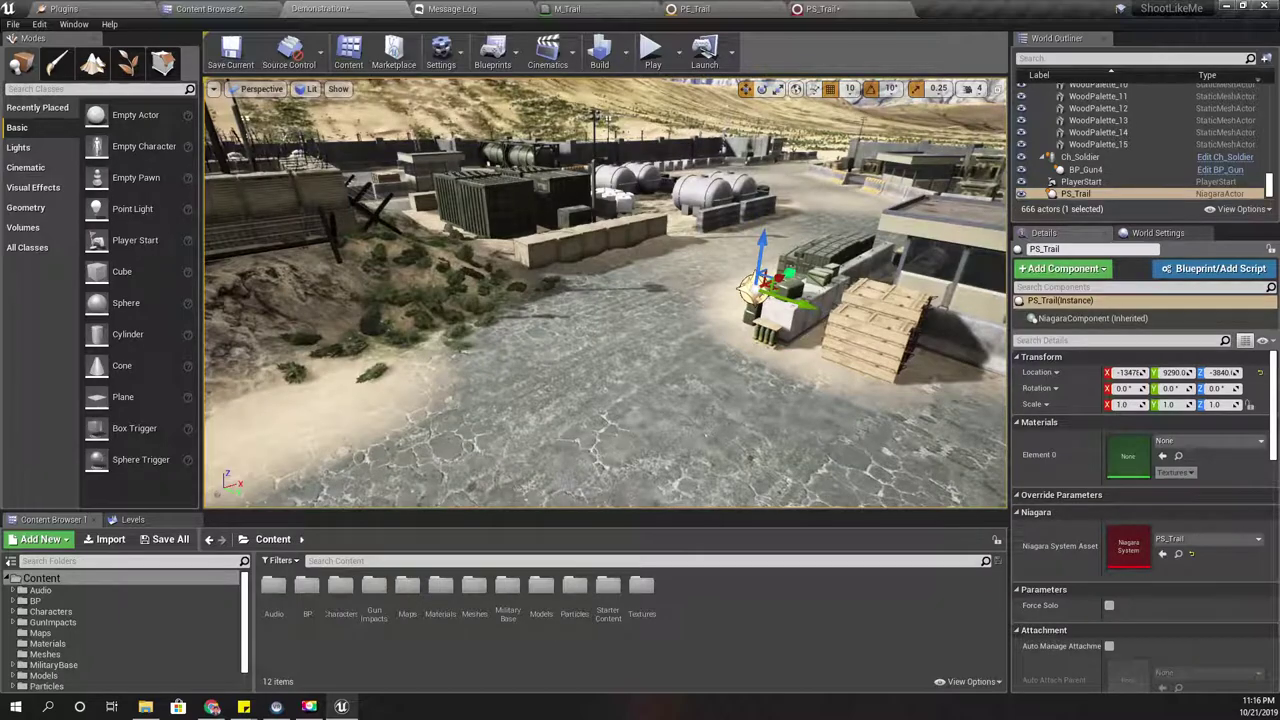
Step: Open the Ch_Soldier blueprint from the Characters/Soldier folder and inspect the Fire calls in its Shooting graph
click(205, 8)
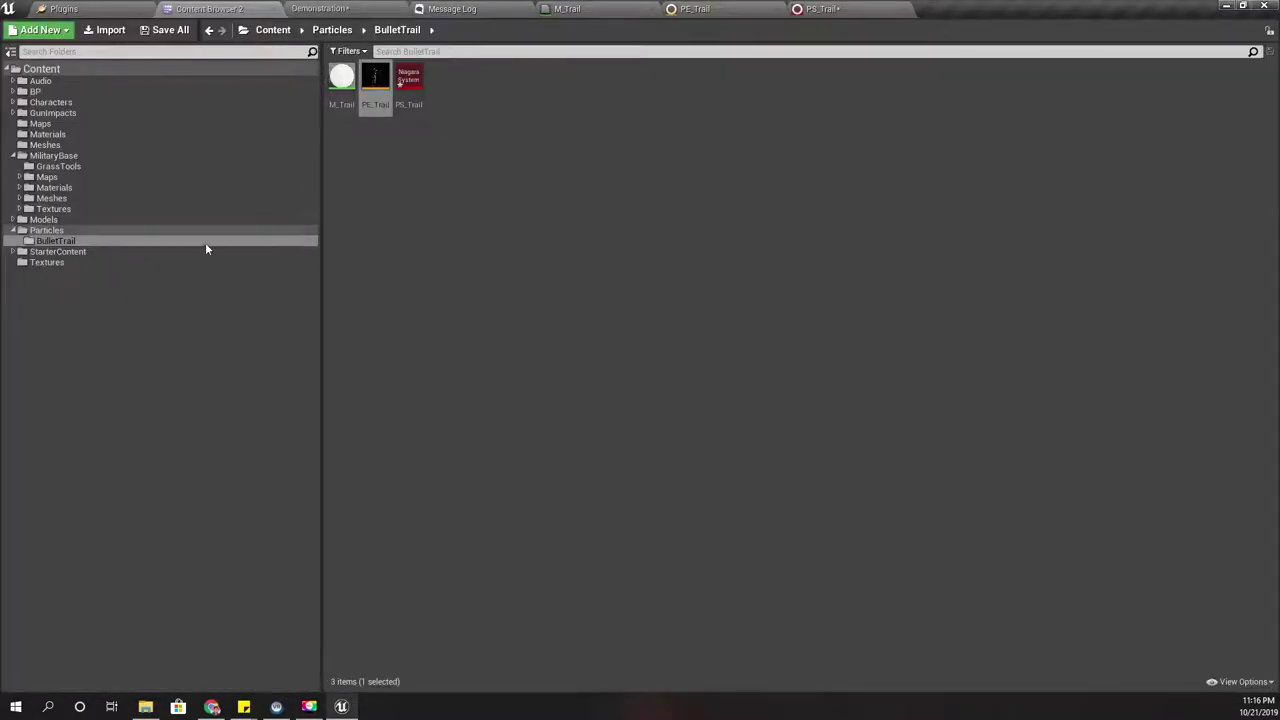
click(60, 102)
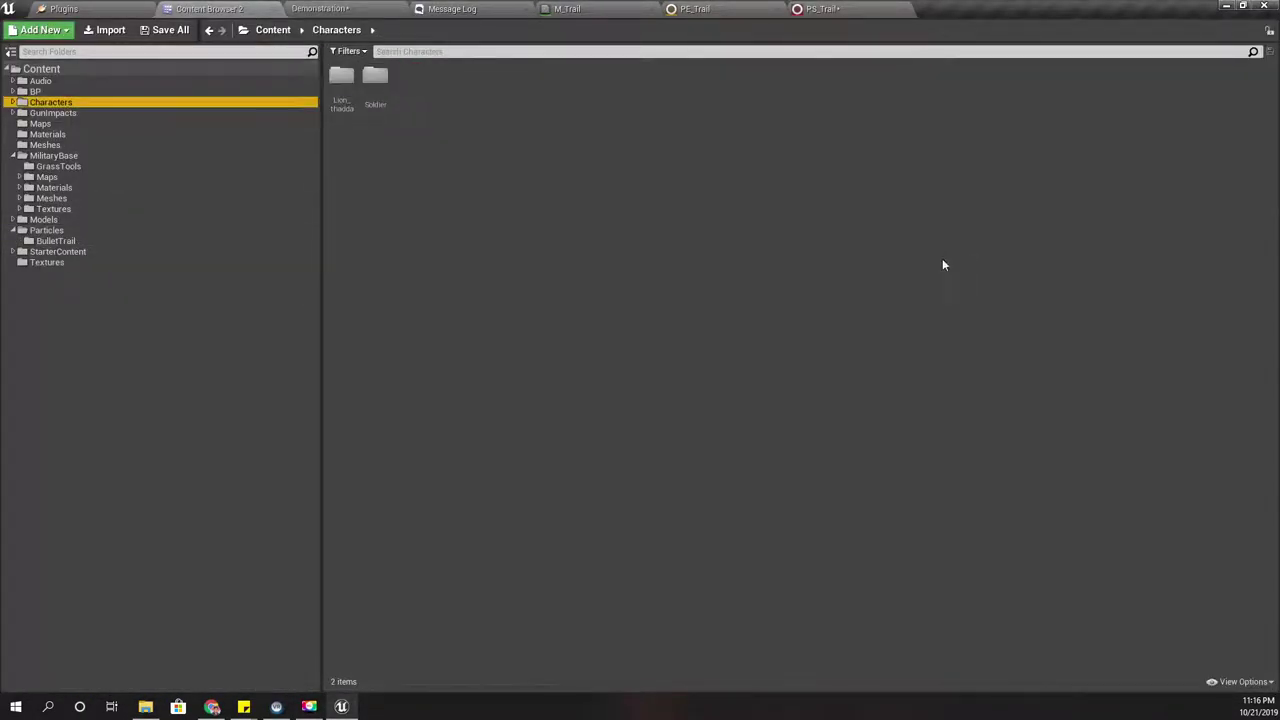
double_click(363, 106)
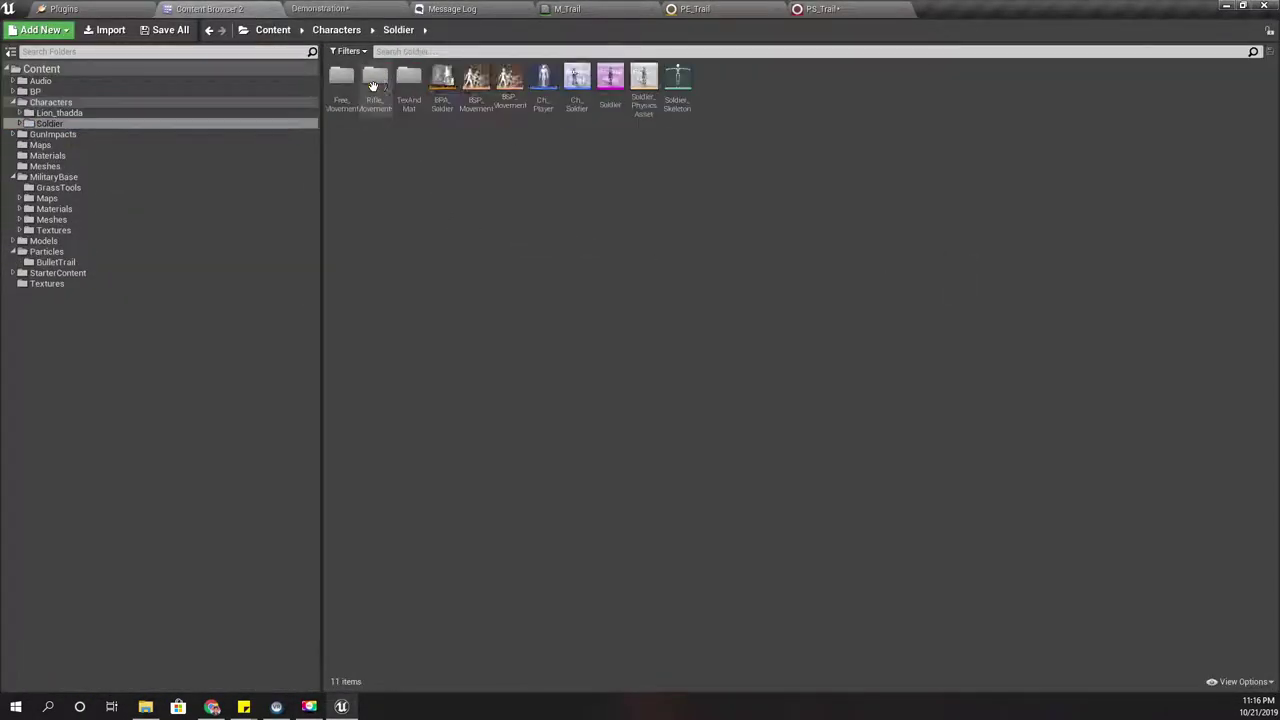
double_click(577, 85)
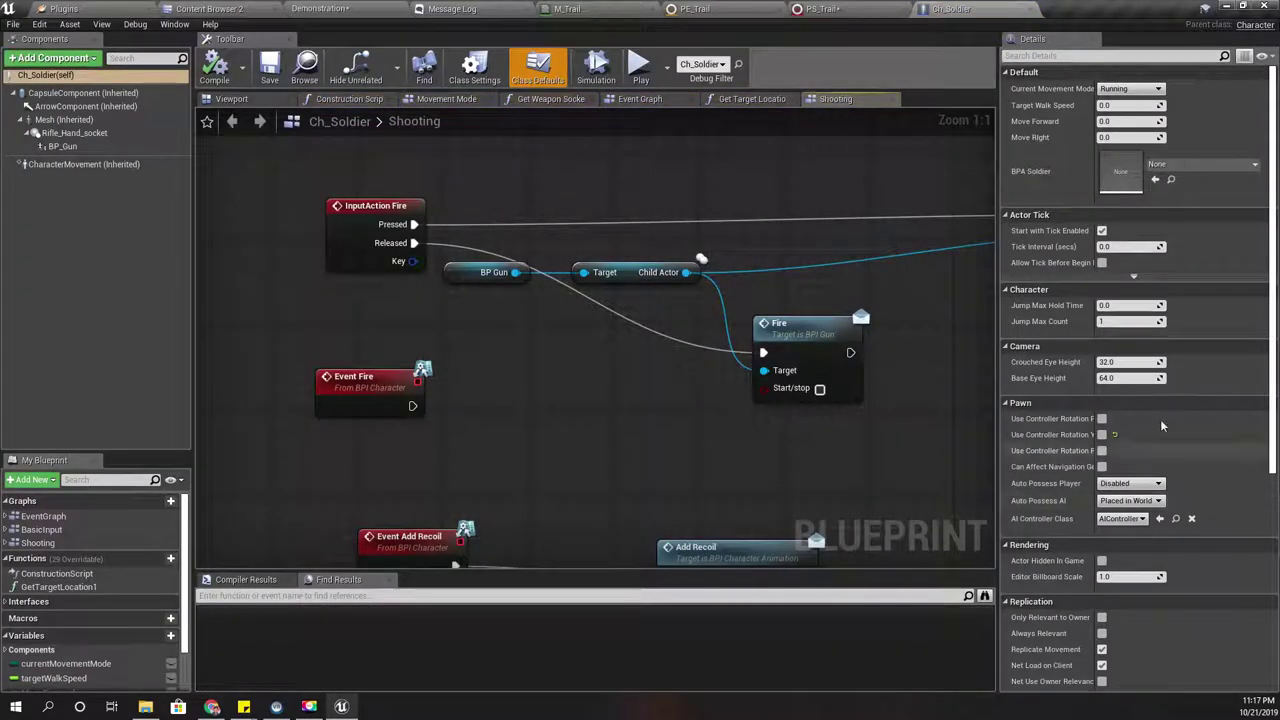
right_drag(783, 229, 460, 231)
right_drag(712, 351, 567, 379)
click(725, 222)
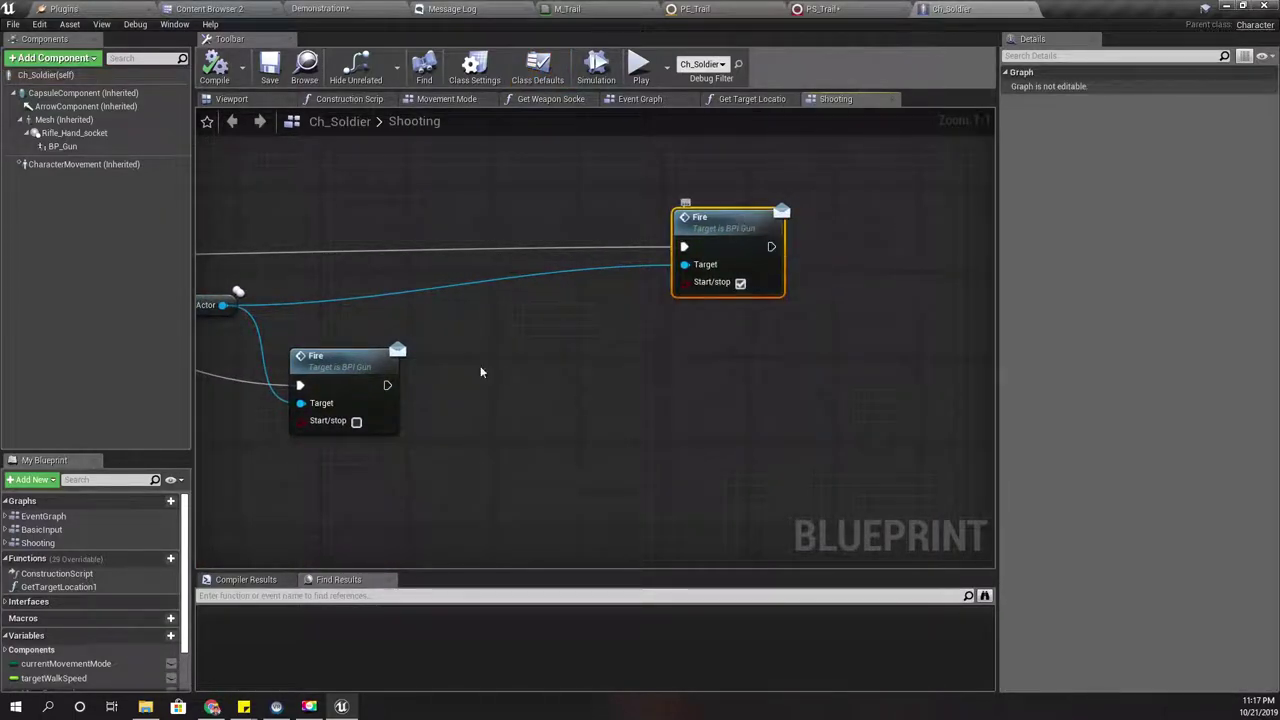
Step: Open the BP_Gun blueprint from the BP/Guns folder and examine the Event Fire logic in its Event Graph
click(305, 68)
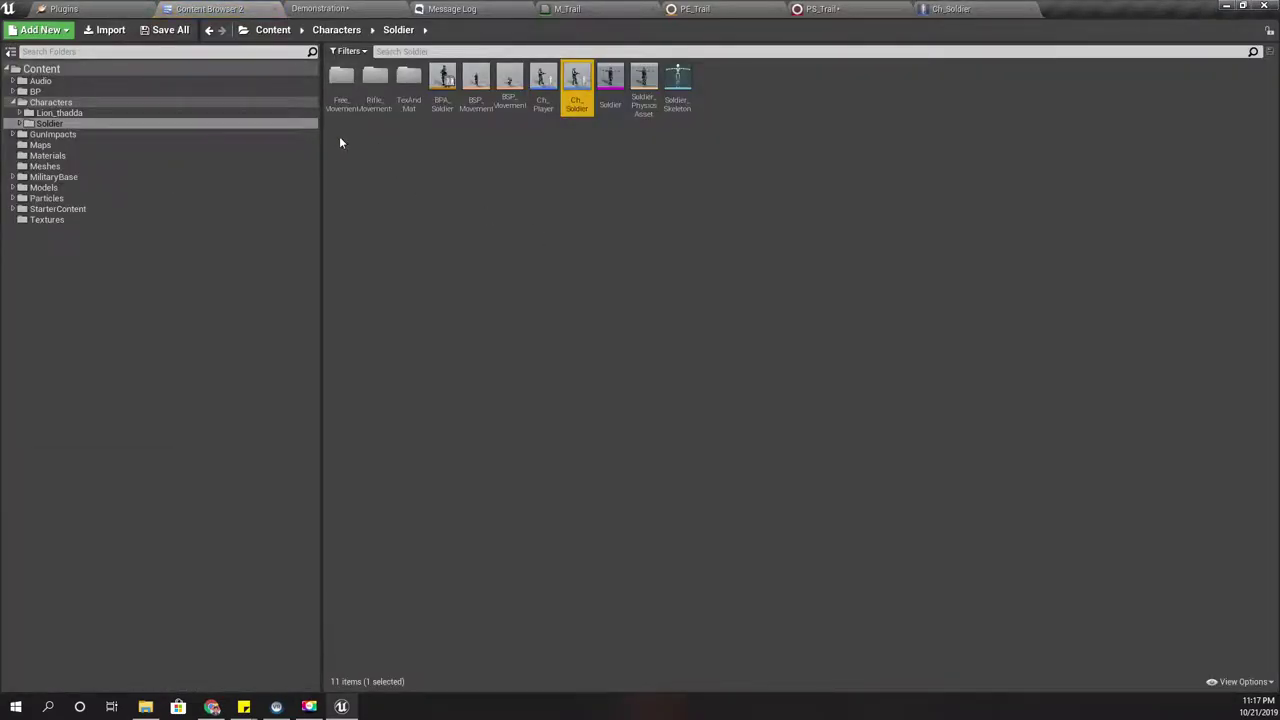
click(50, 91)
double_click(341, 78)
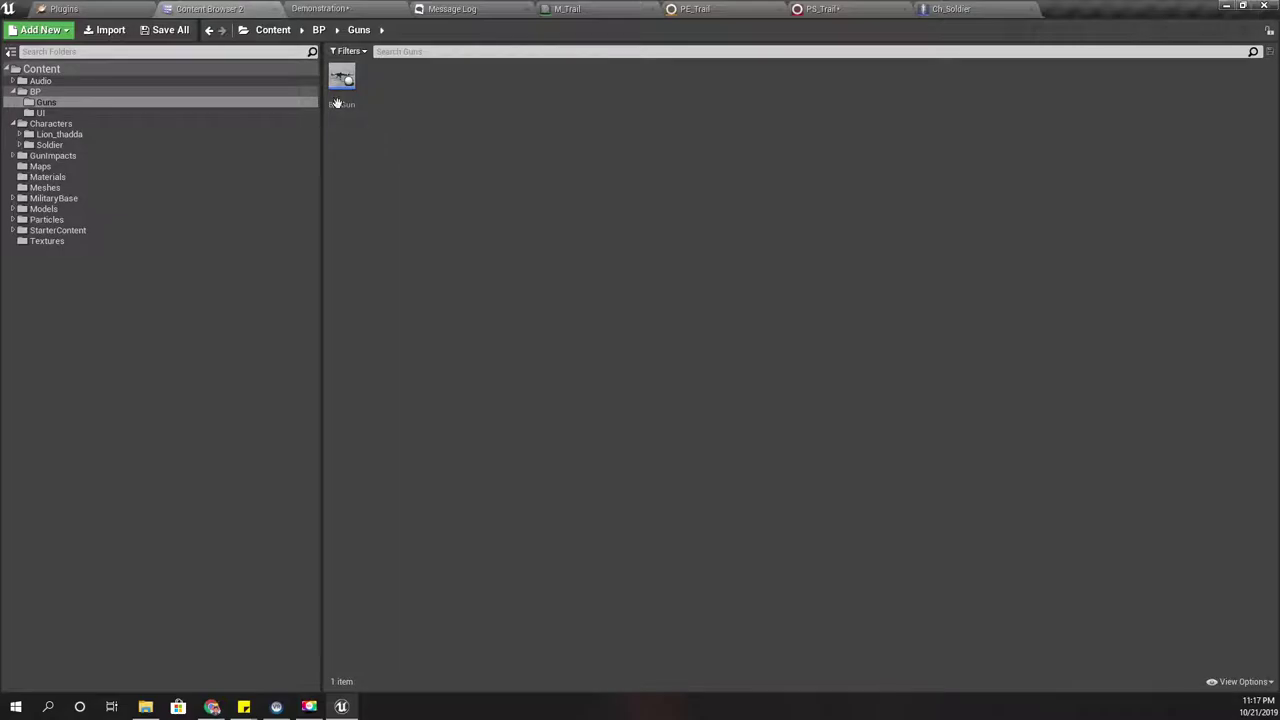
double_click(355, 82)
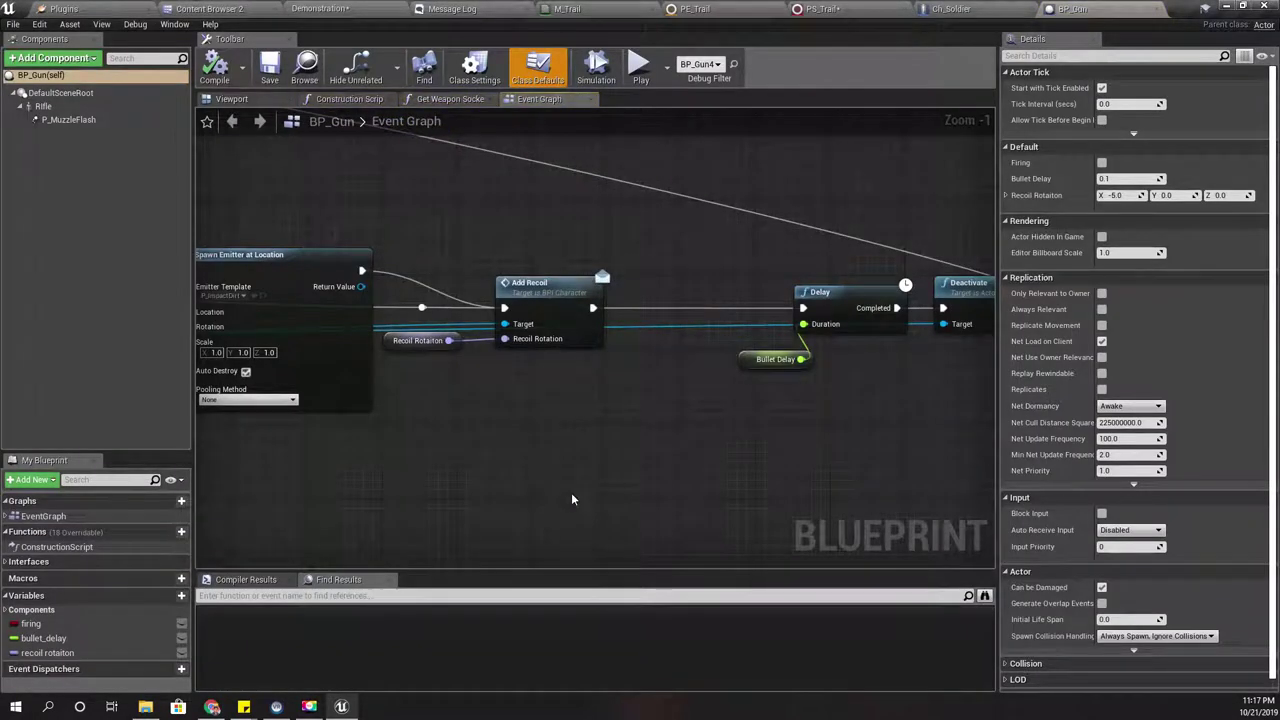
scroll(769, 438, down, 4)
right_drag(483, 405, 745, 392)
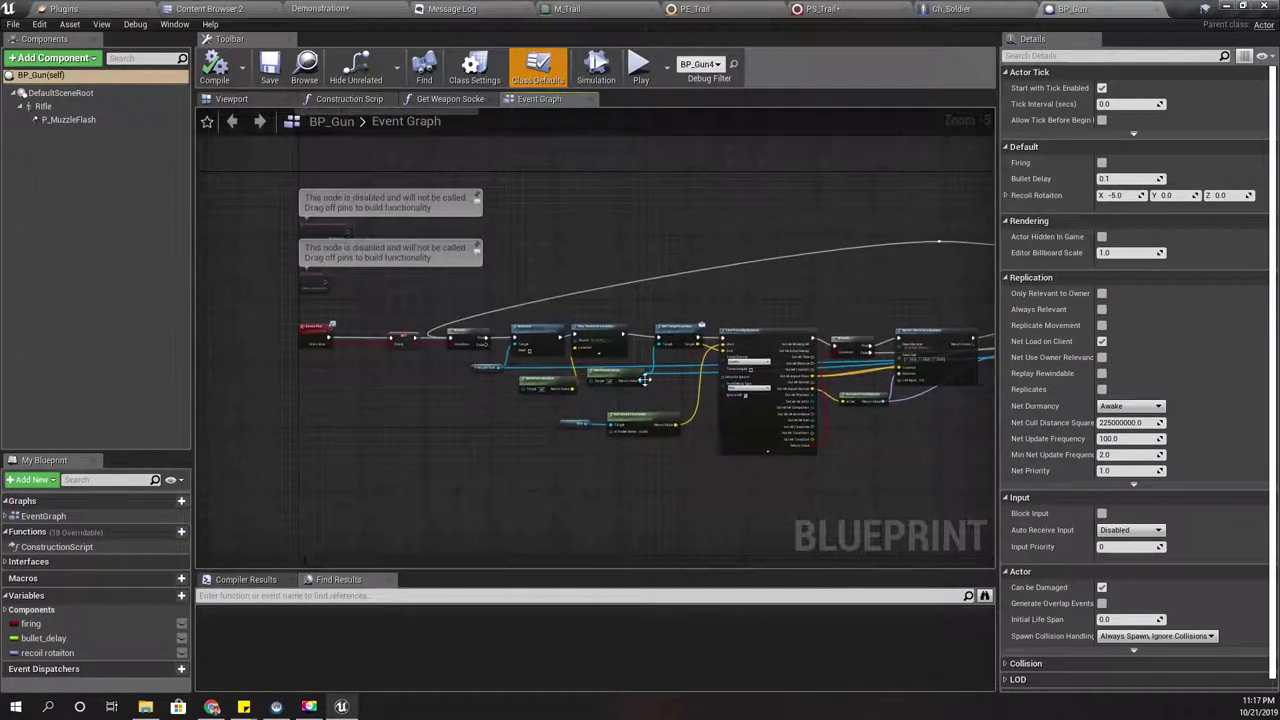
scroll(545, 375, up, 3)
scroll(541, 378, down, 3)
scroll(545, 375, up, 4)
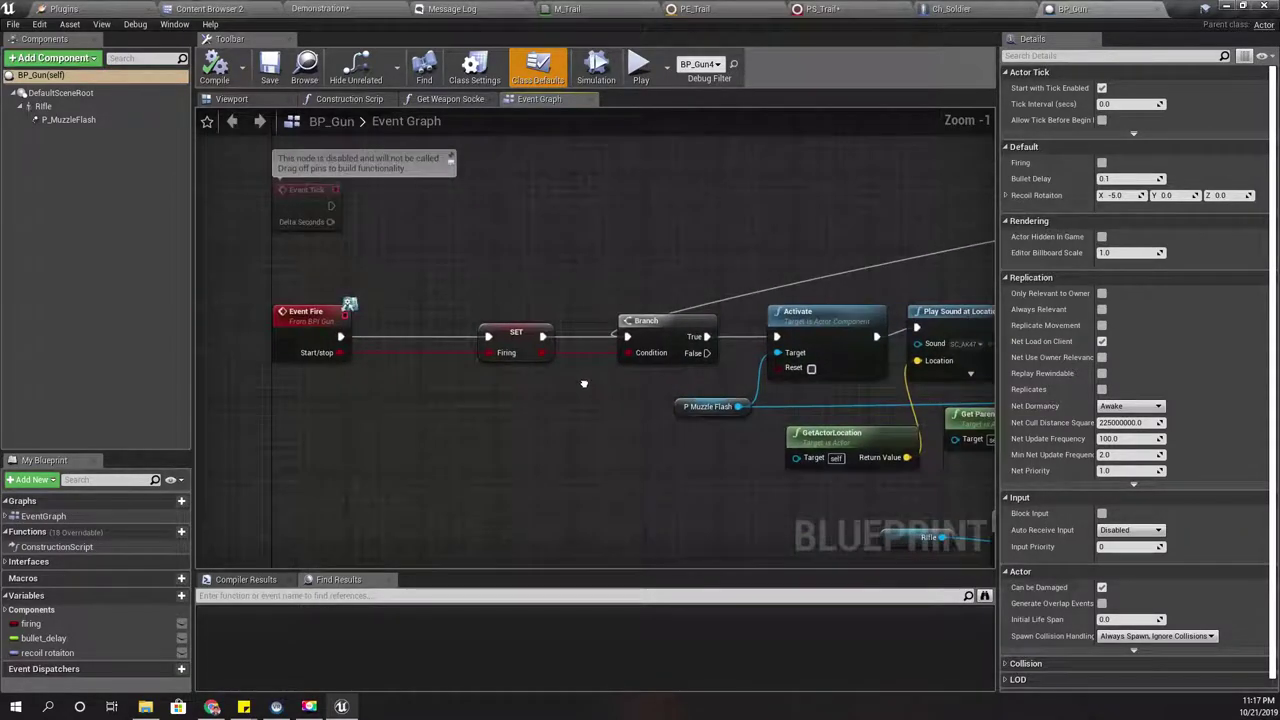
right_drag(573, 380, 196, 358)
right_drag(442, 428, 579, 347)
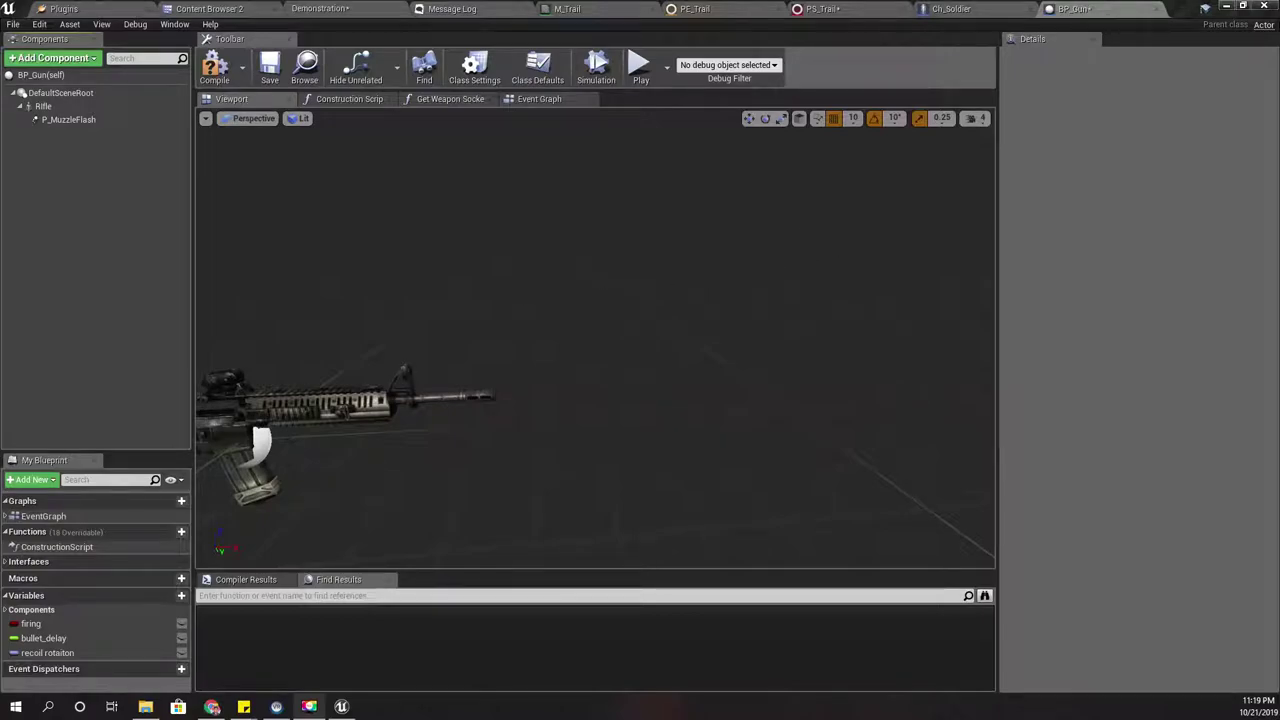
Step: Try to add the PS_Trail asset from the Particles/BulletTrail folder directly to BP_Gun's component hierarchy
drag(595, 338, 555, 378)
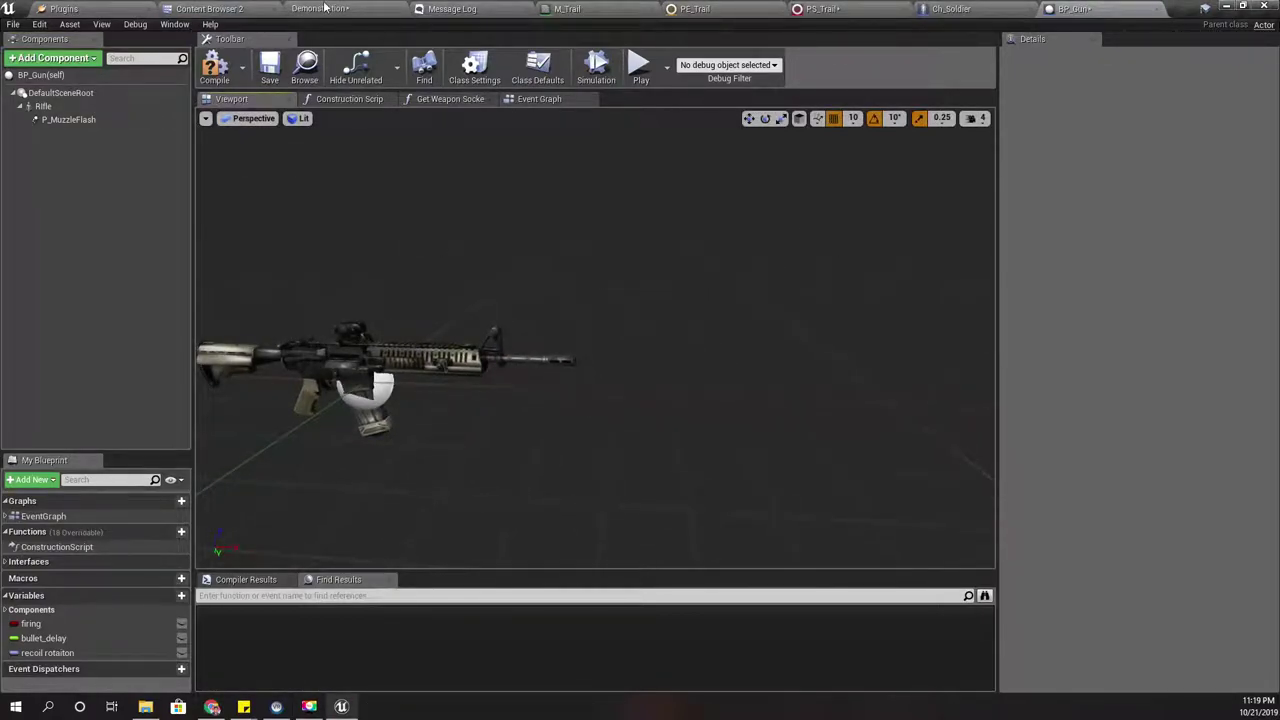
click(240, 8)
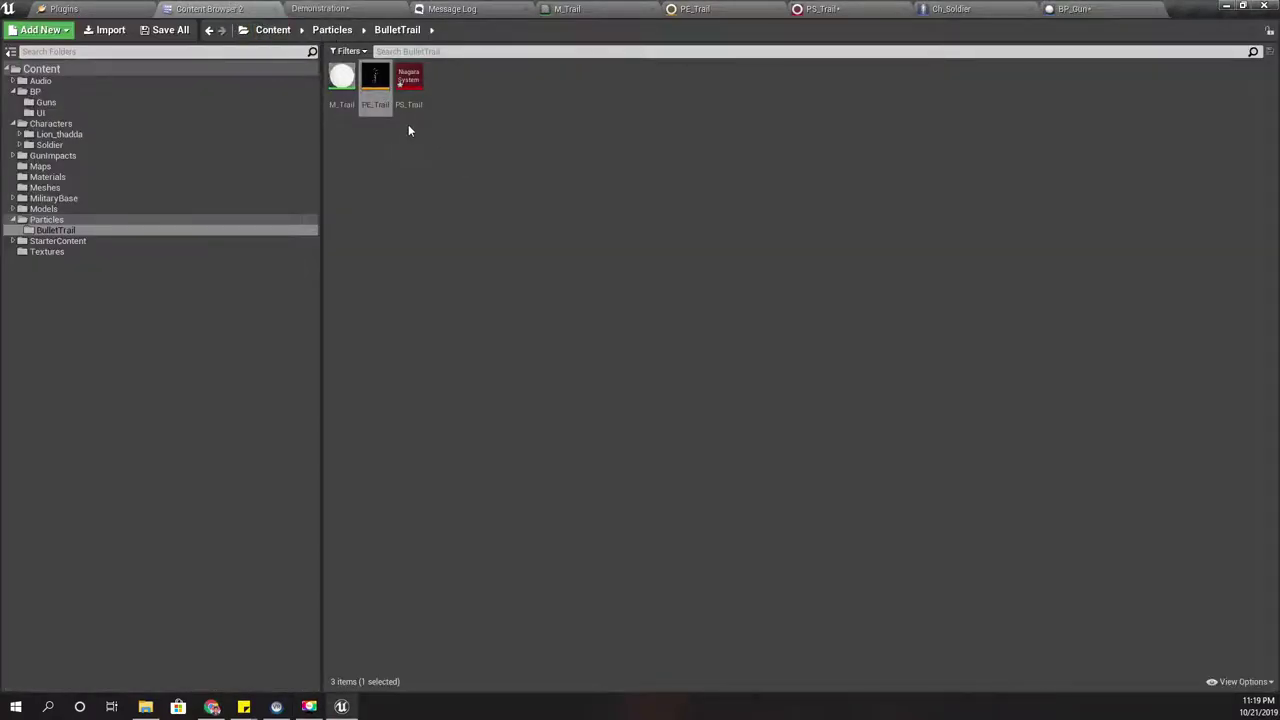
drag(409, 88, 45, 93)
click(55, 93)
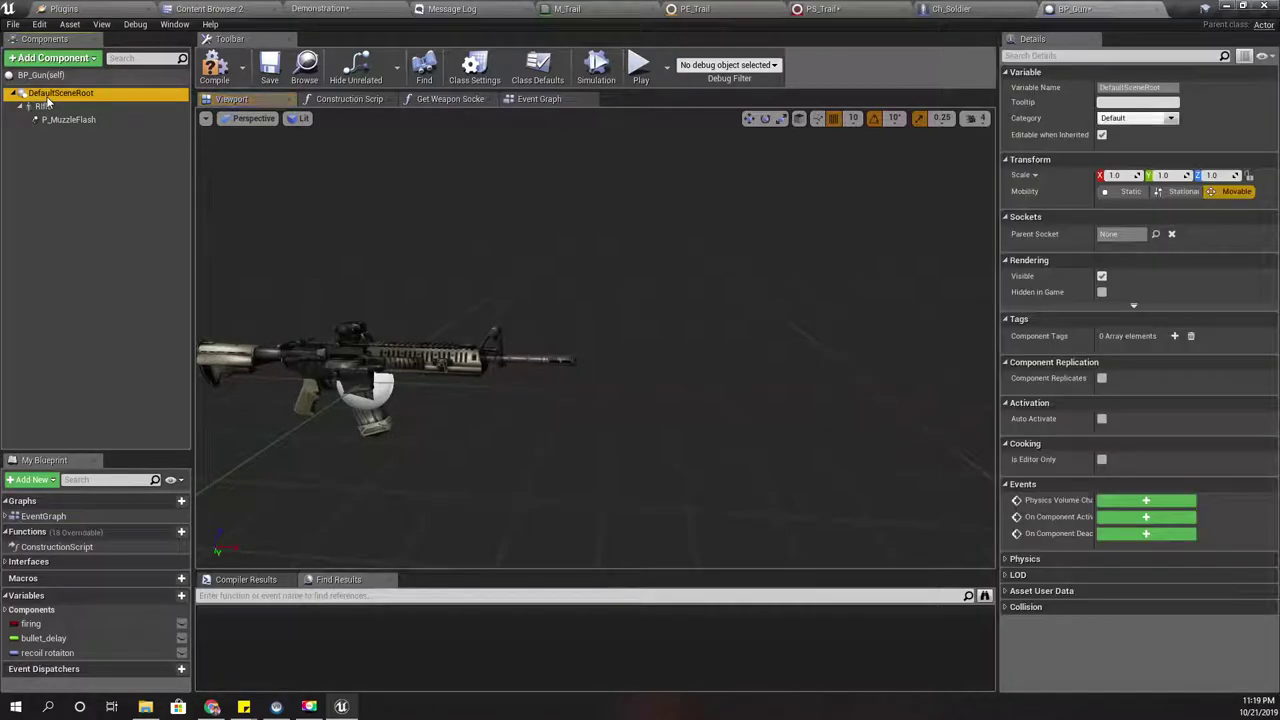
click(322, 13)
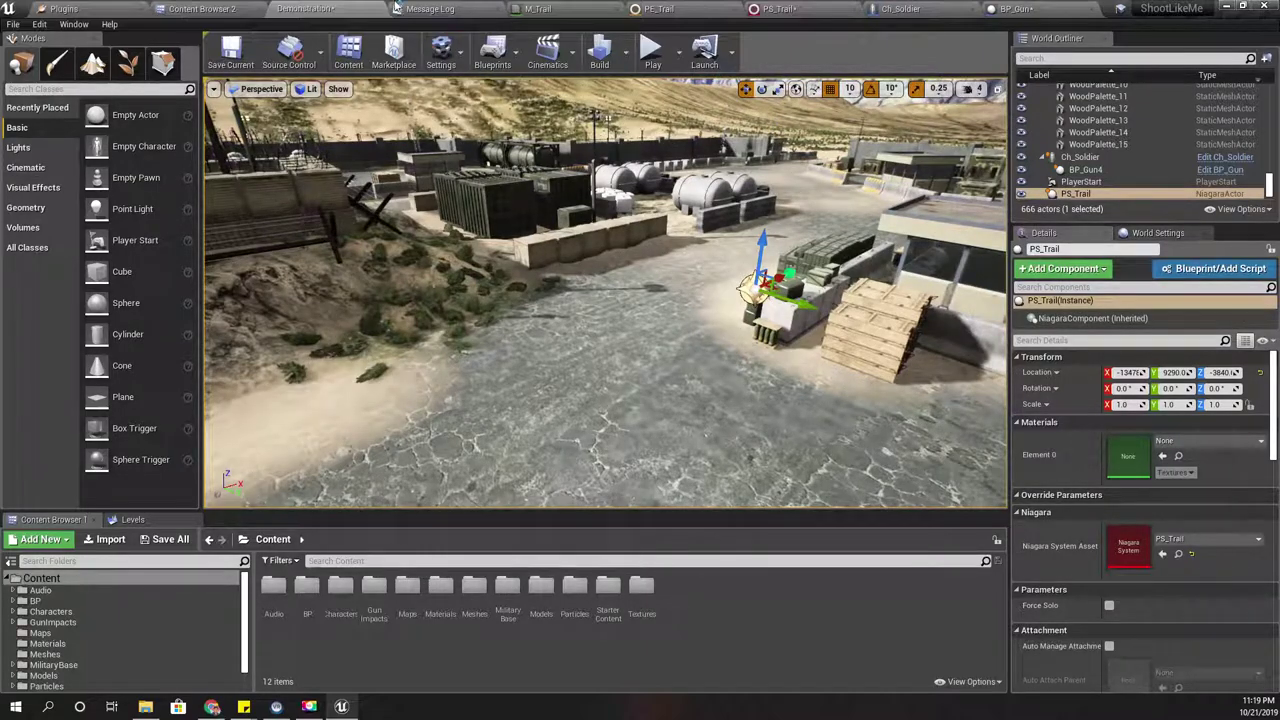
click(203, 8)
drag(378, 93, 45, 76)
Step: Add a Niagara Particle System component to the BP_Gun blueprint
click(44, 59)
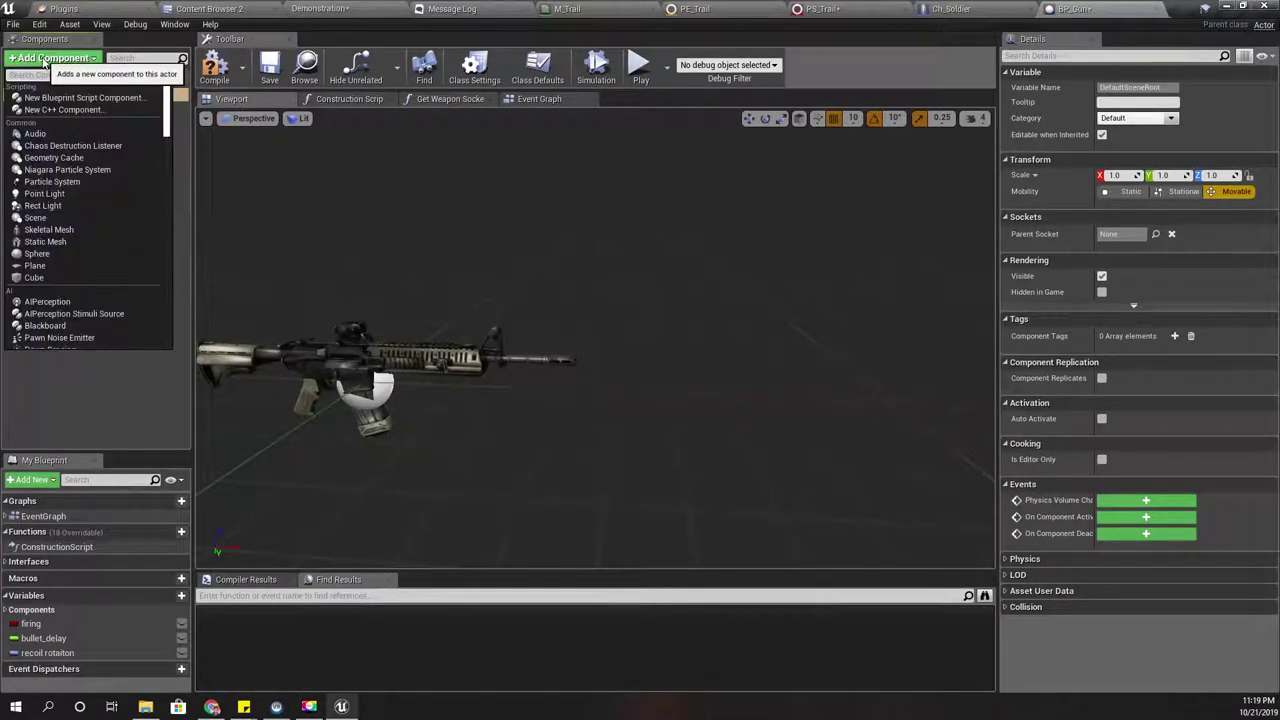
text(niaga)
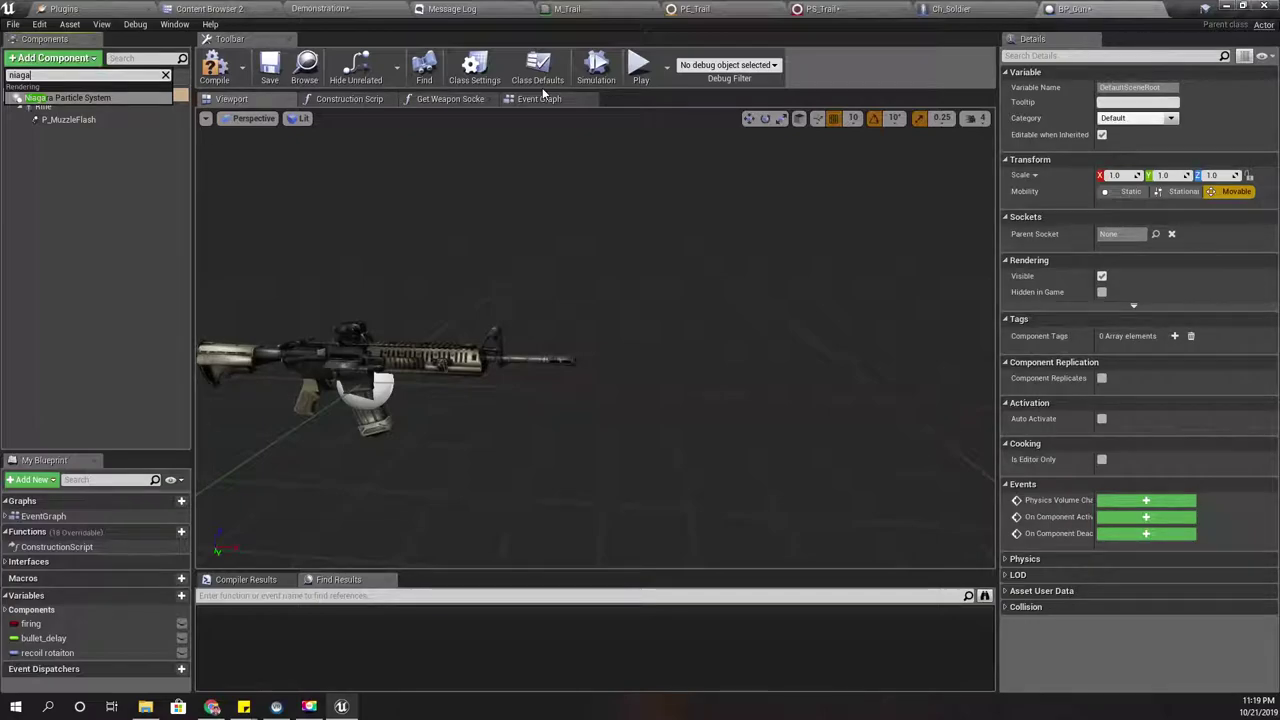
key(Return)
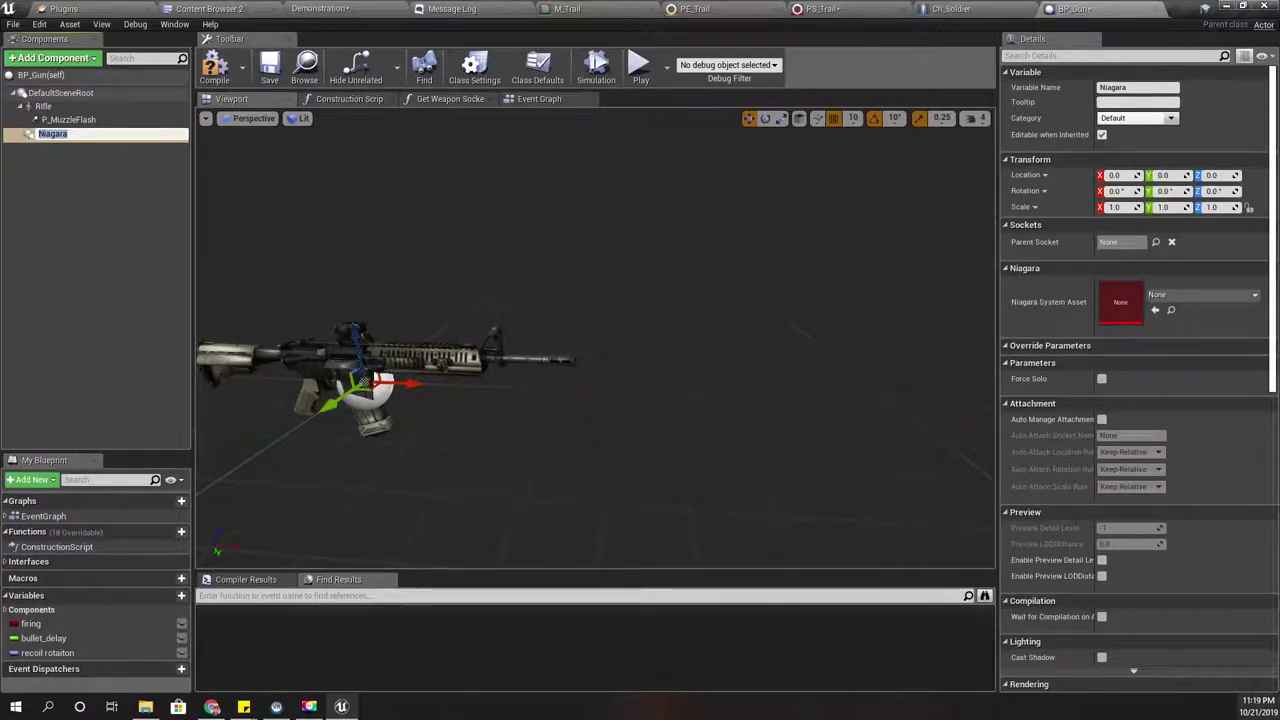
Step: Assign PS_Trail as the new component's Niagara System Asset, check its remaining settings, and compile BP_Gun
click(1193, 302)
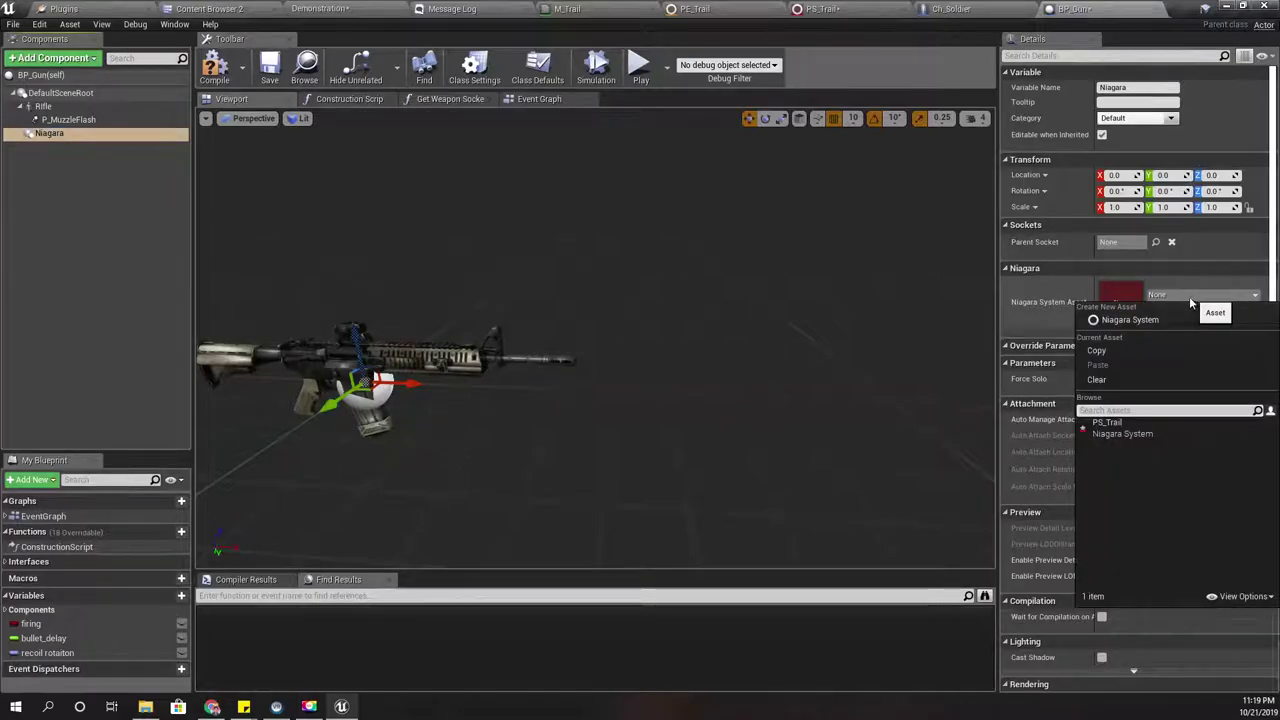
click(1103, 402)
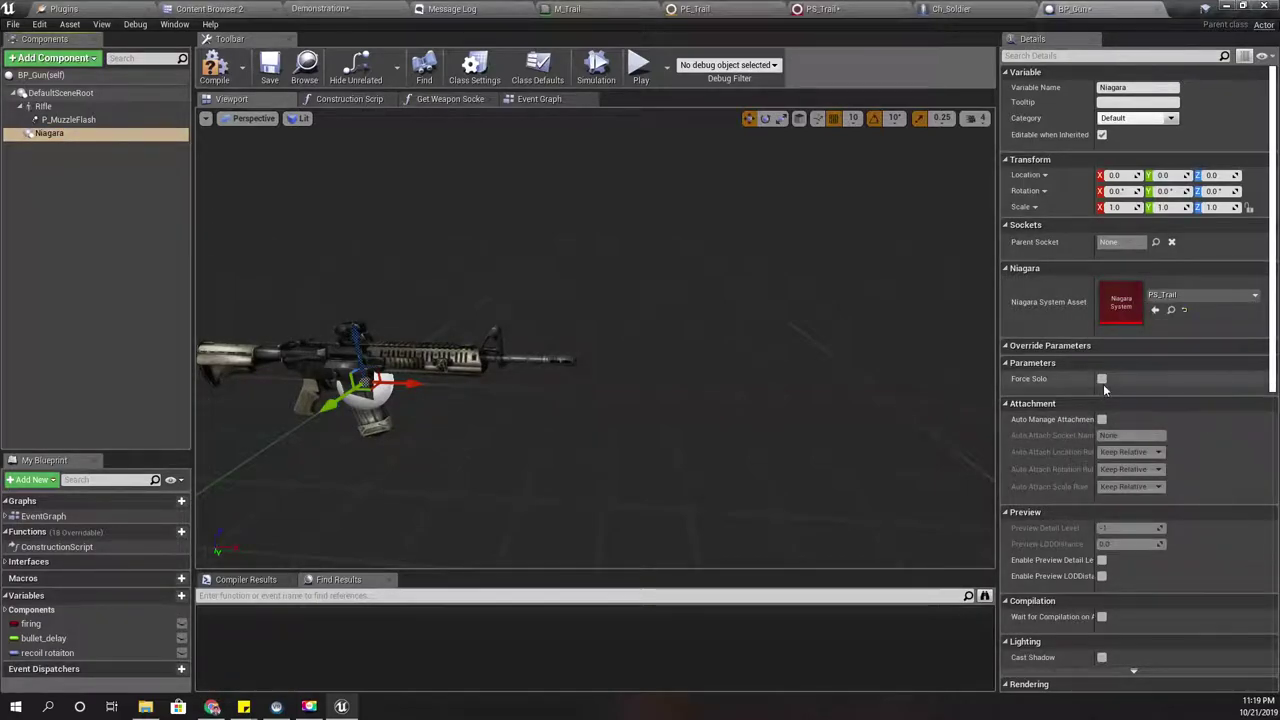
scroll(1145, 418, down, 2)
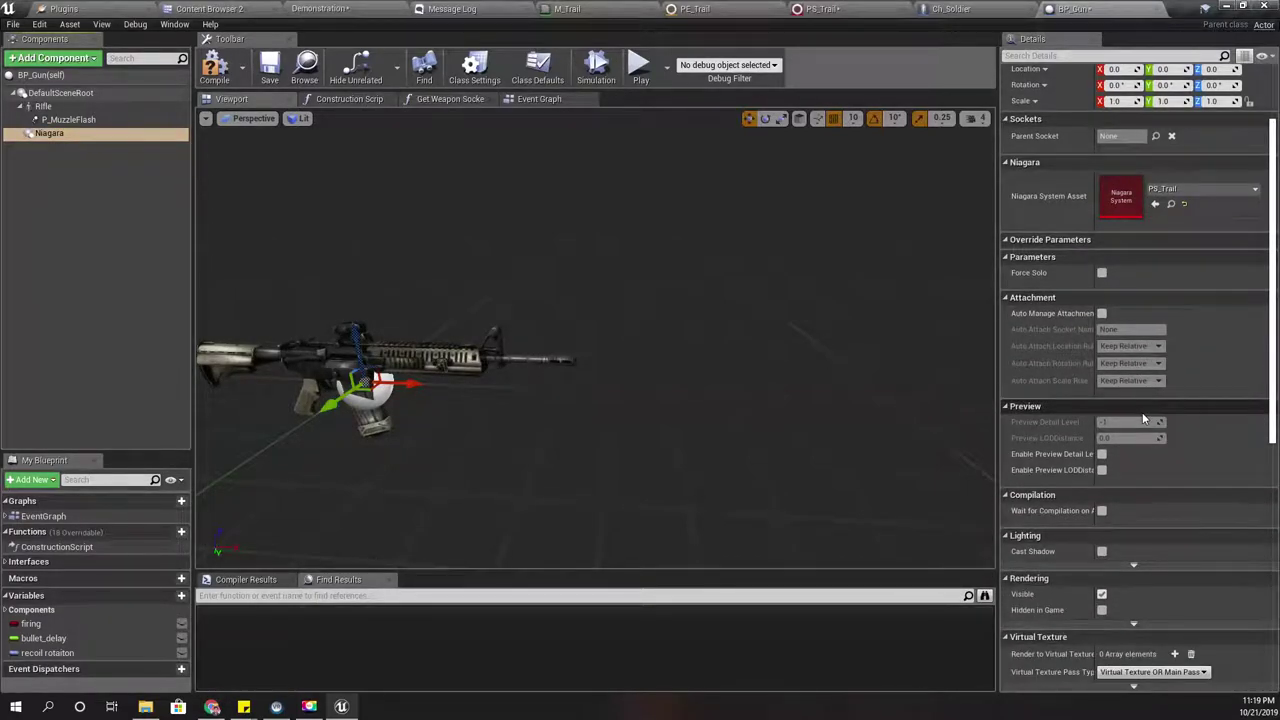
scroll(1144, 419, down, 3)
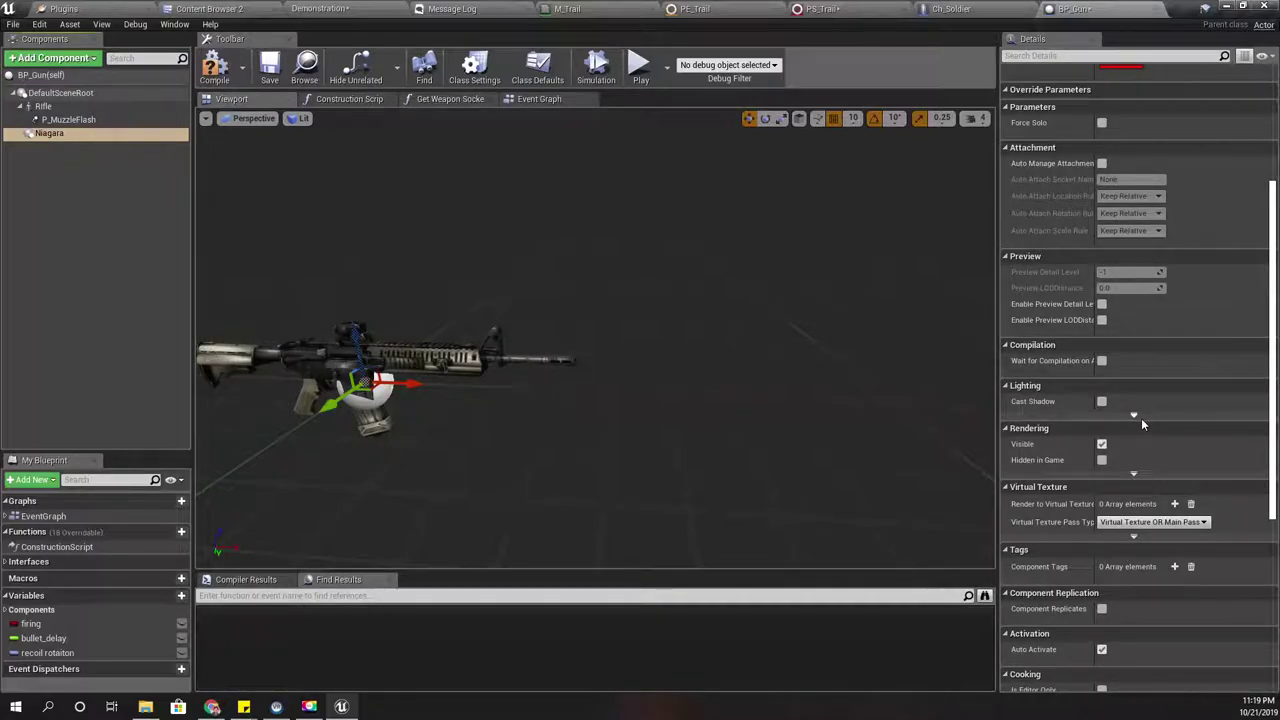
scroll(1141, 418, down, 3)
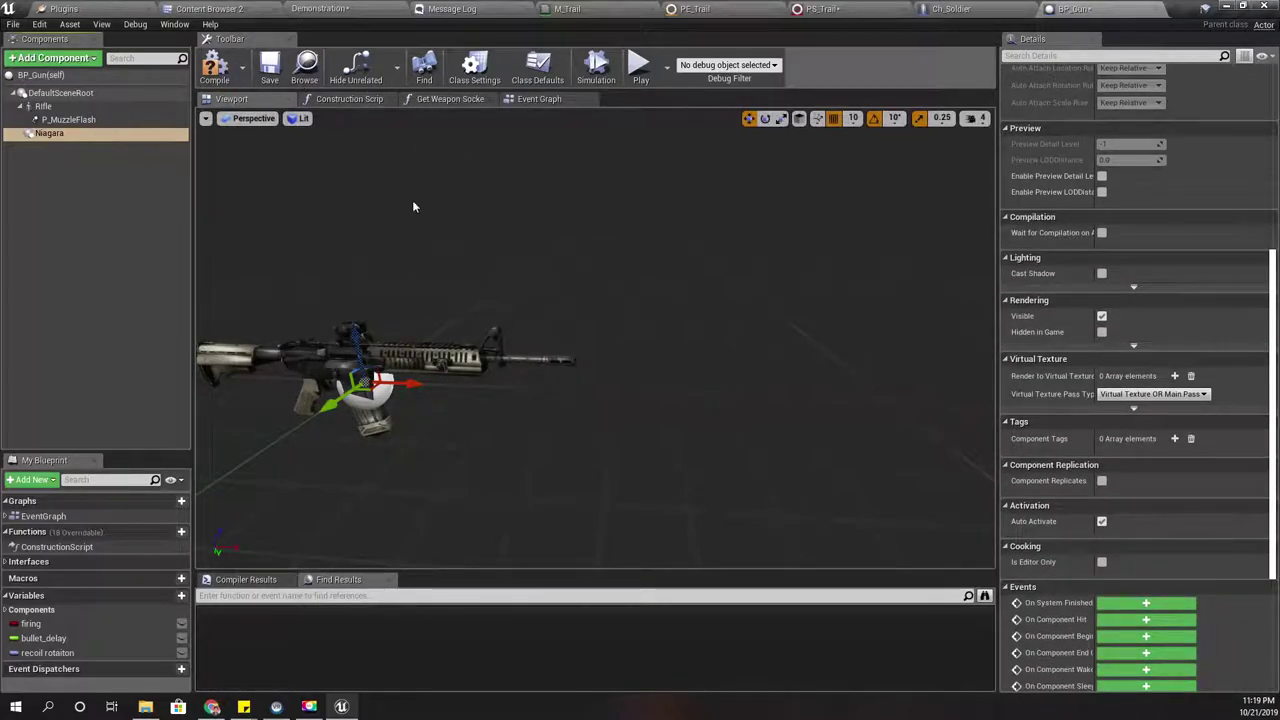
click(215, 79)
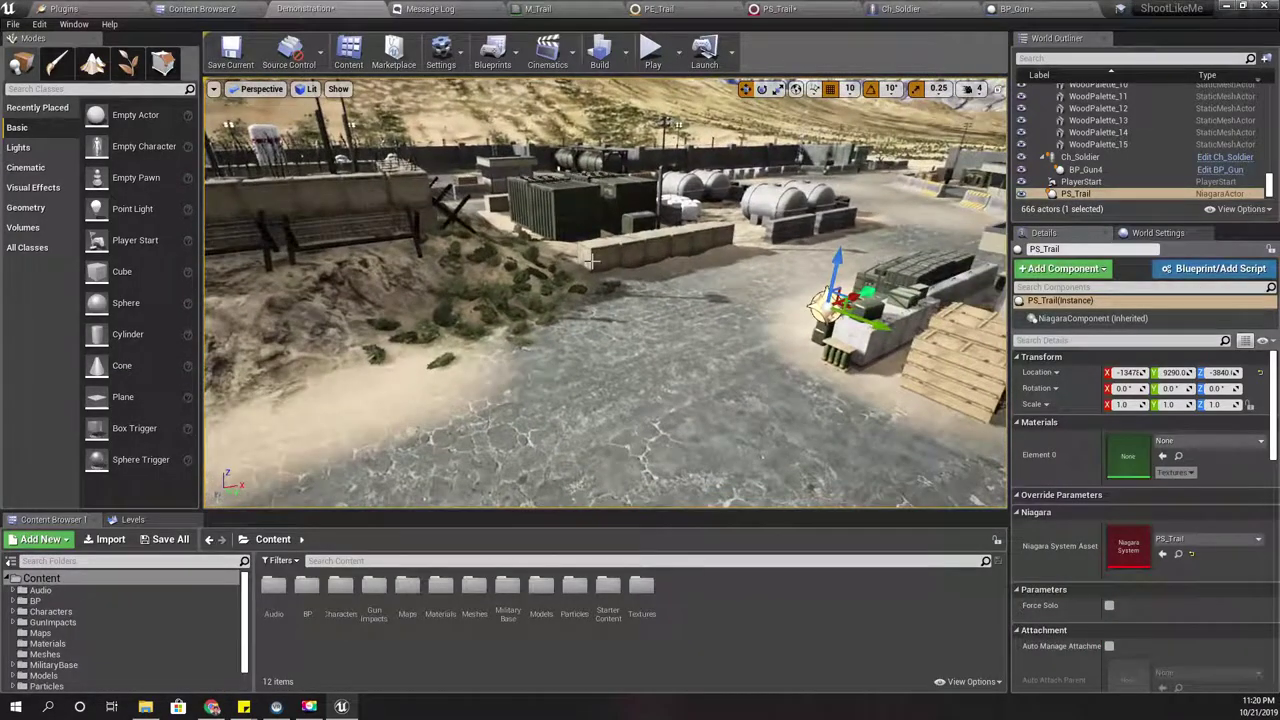
Step: Play the Demonstration level full-screen from a spot on the road, moving and aiming the soldier to test the gun's trail, and stop the session
key(F11)
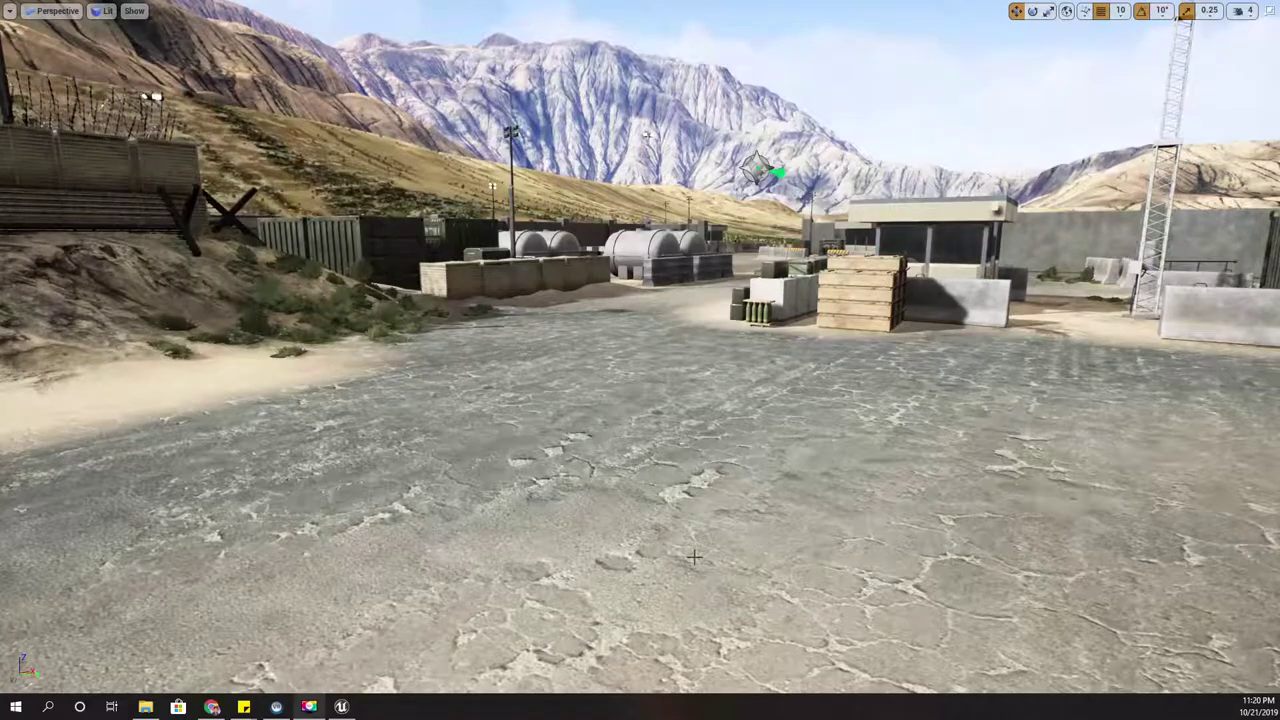
right_click(694, 205)
click(712, 515)
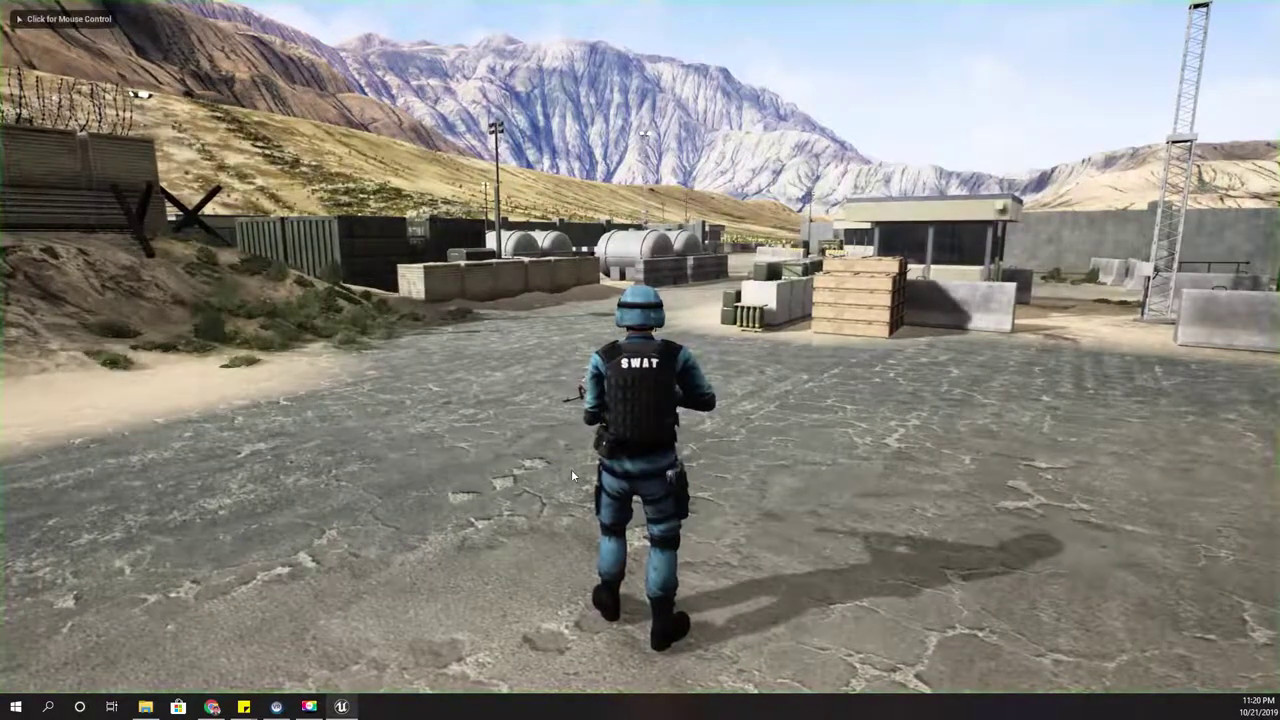
click(571, 469)
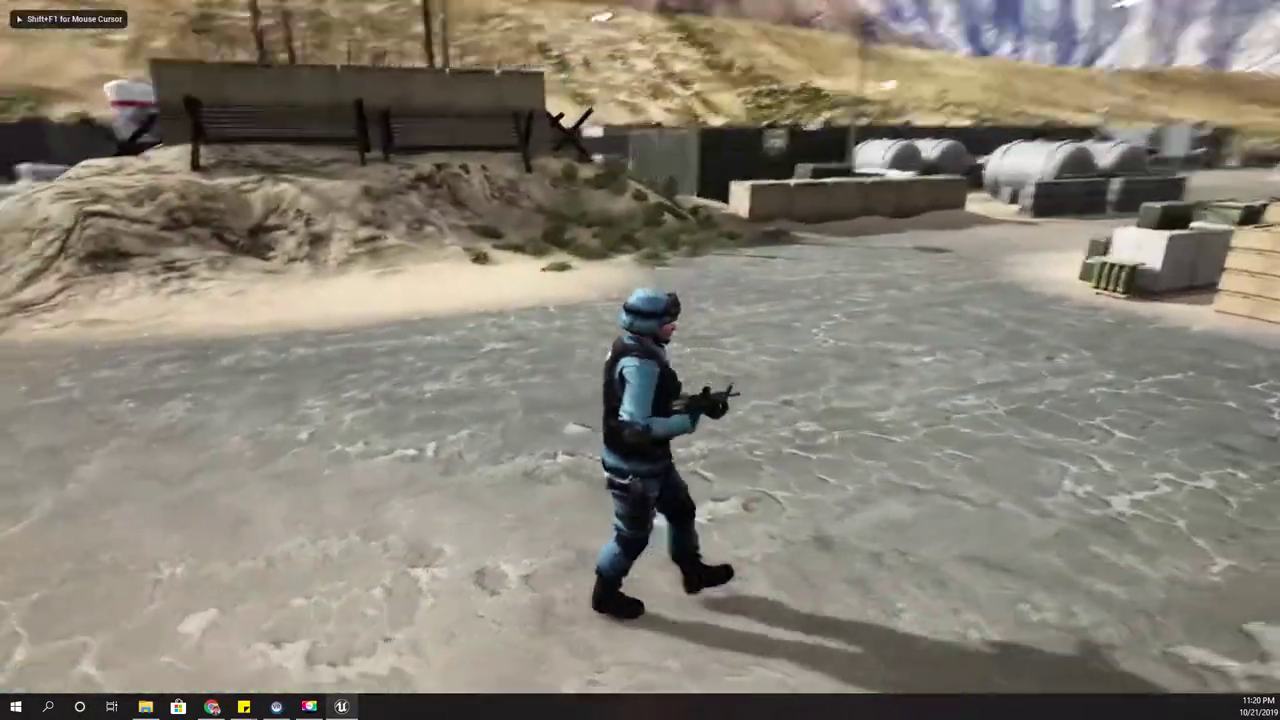
key(w)
right_click(640, 347)
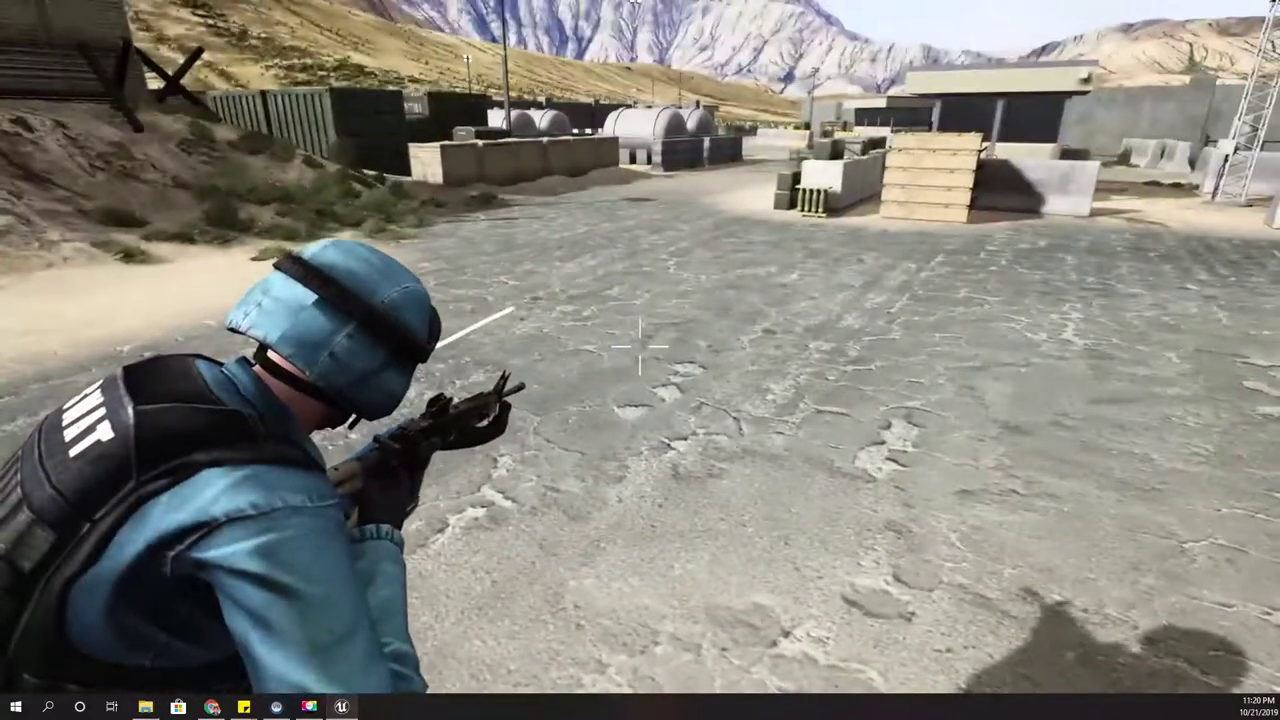
key(w)
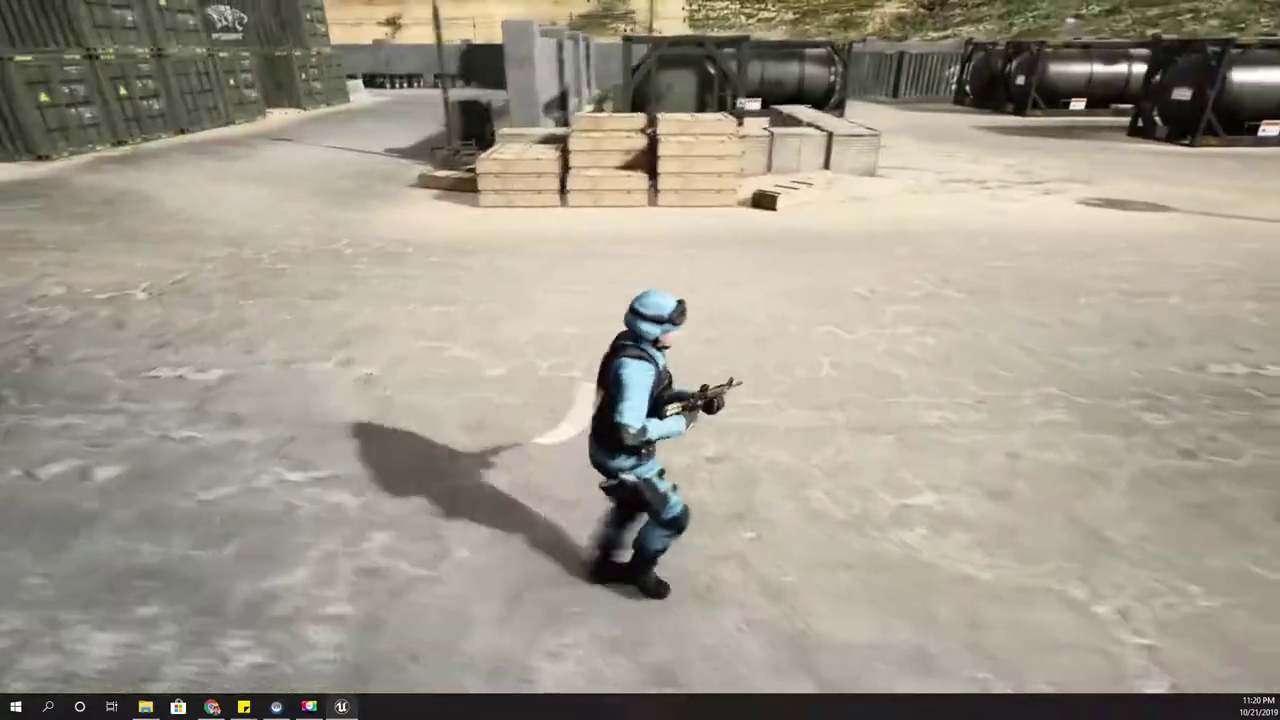
key(Escape)
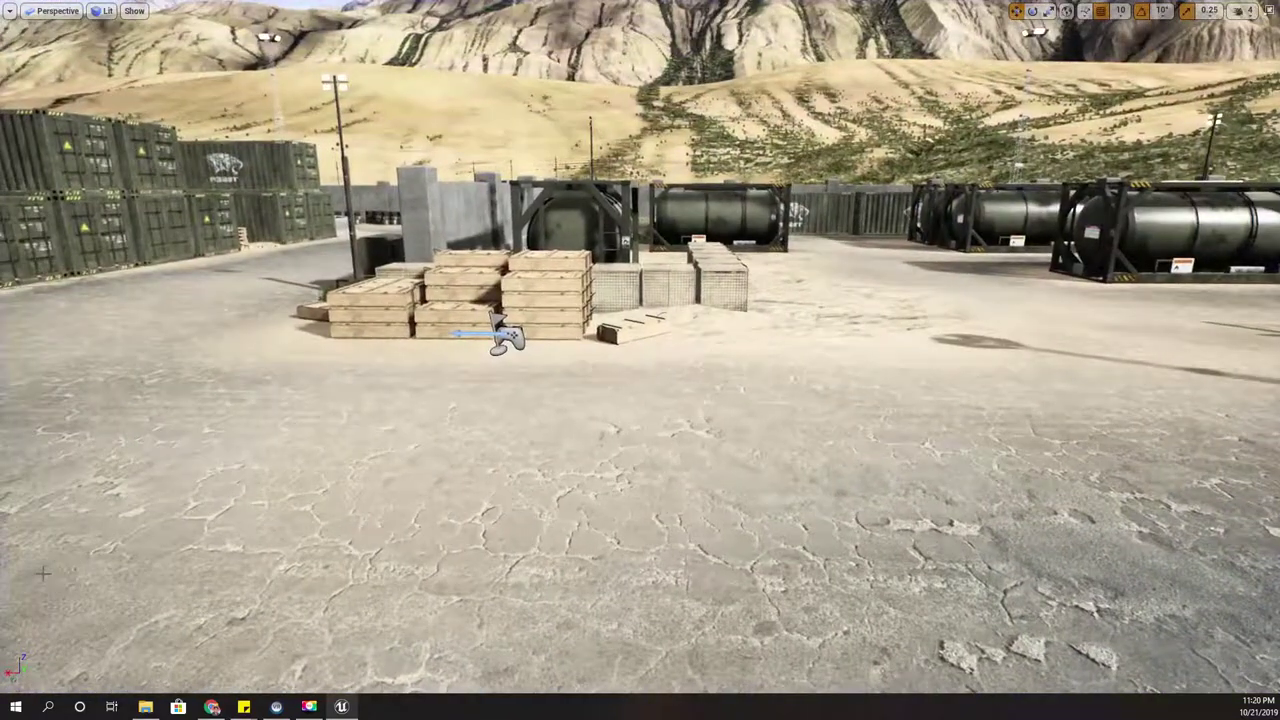
Step: Leave the full-screen viewport and turn off Auto Activate for the Niagara component in the BP_Gun blueprint
key(F11)
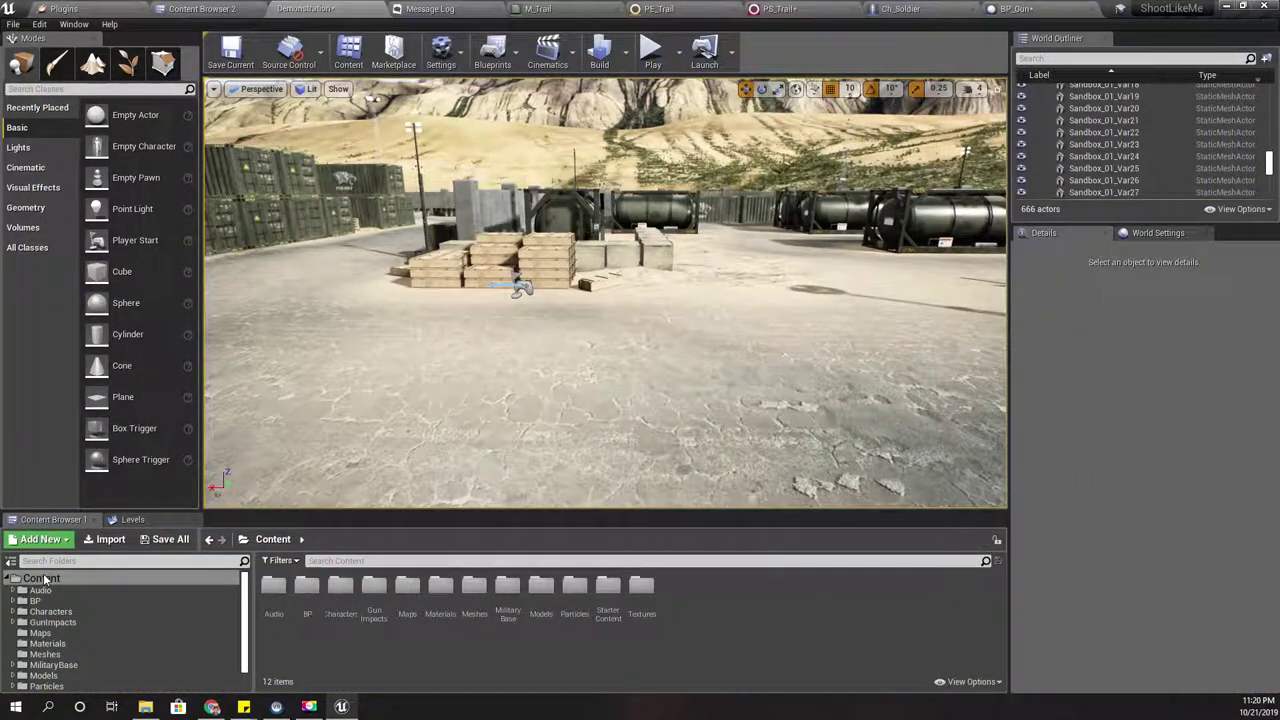
click(1017, 8)
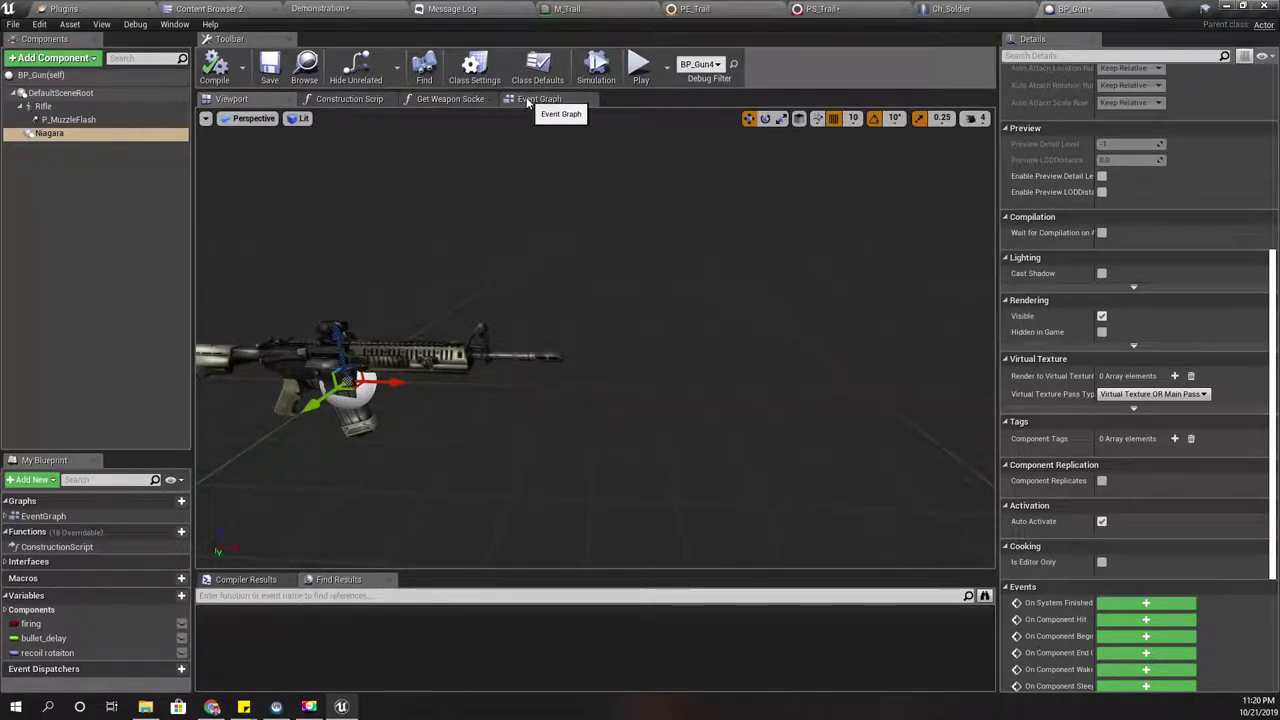
scroll(1152, 469, down, 3)
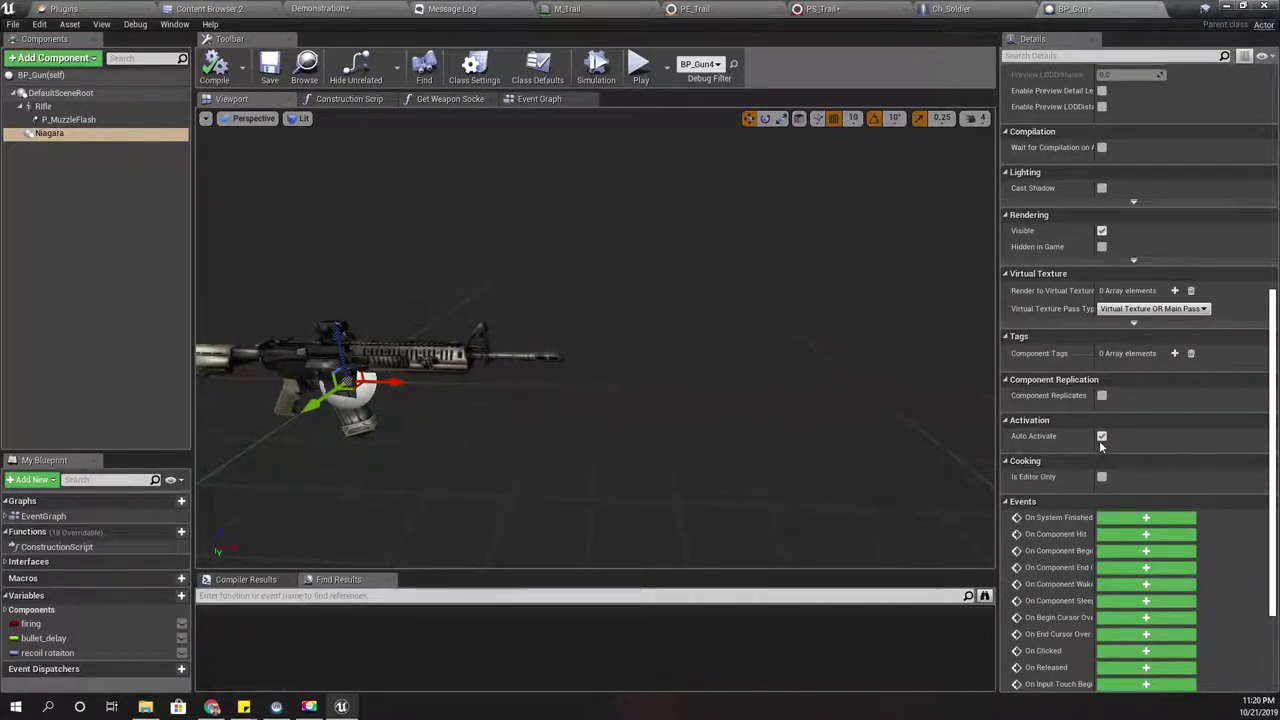
click(1102, 436)
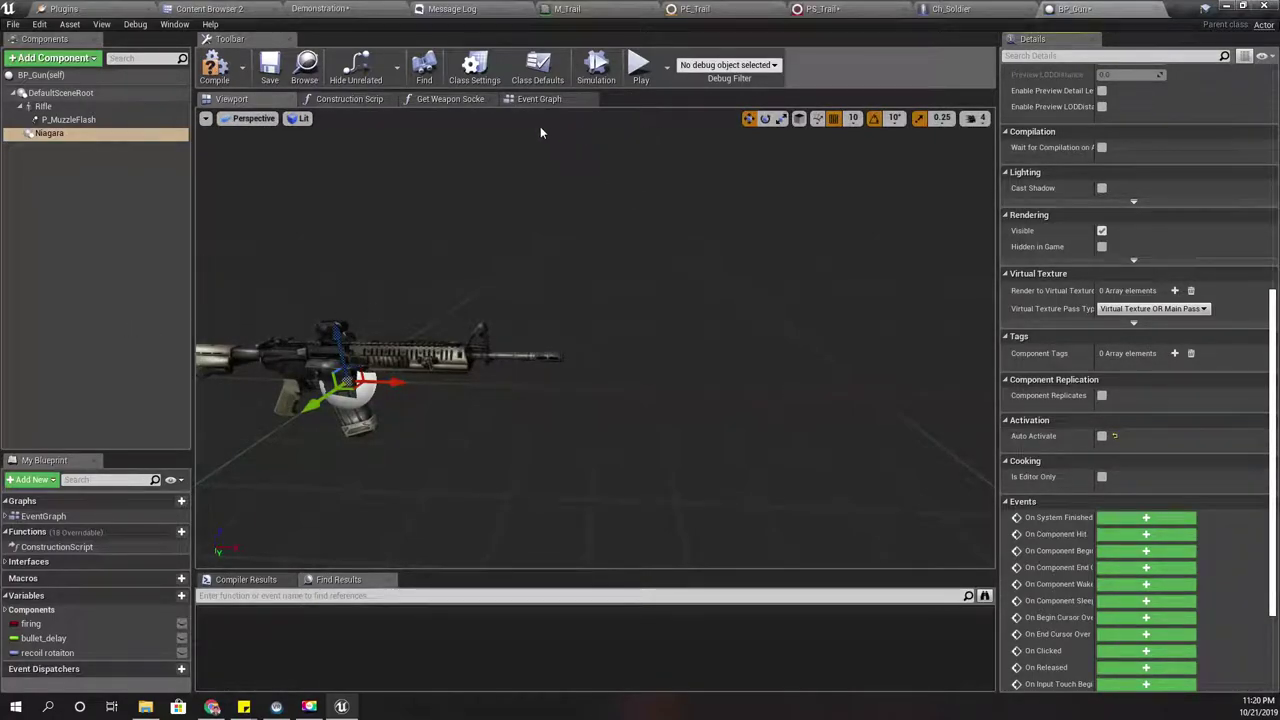
Step: Open BP_Gun's Event Graph and review the Delay and Deactivate nodes that follow Add Recoil
click(539, 100)
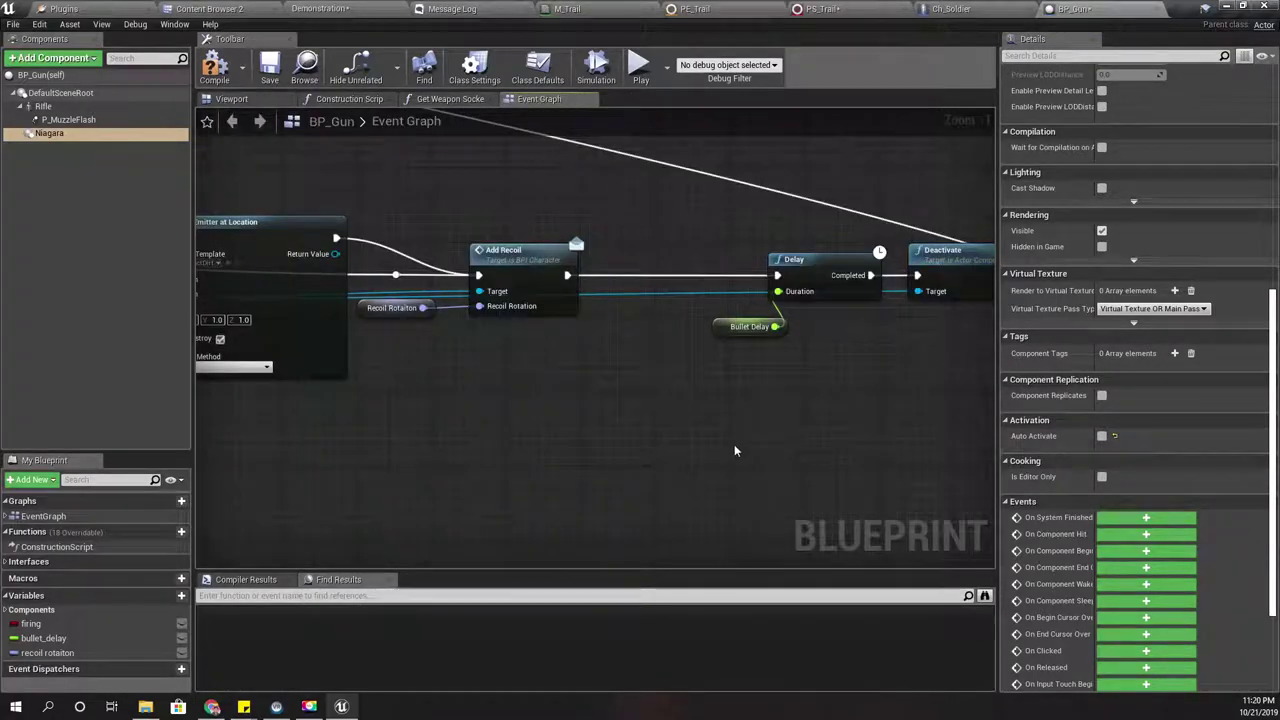
right_drag(734, 451, 571, 474)
click(345, 303)
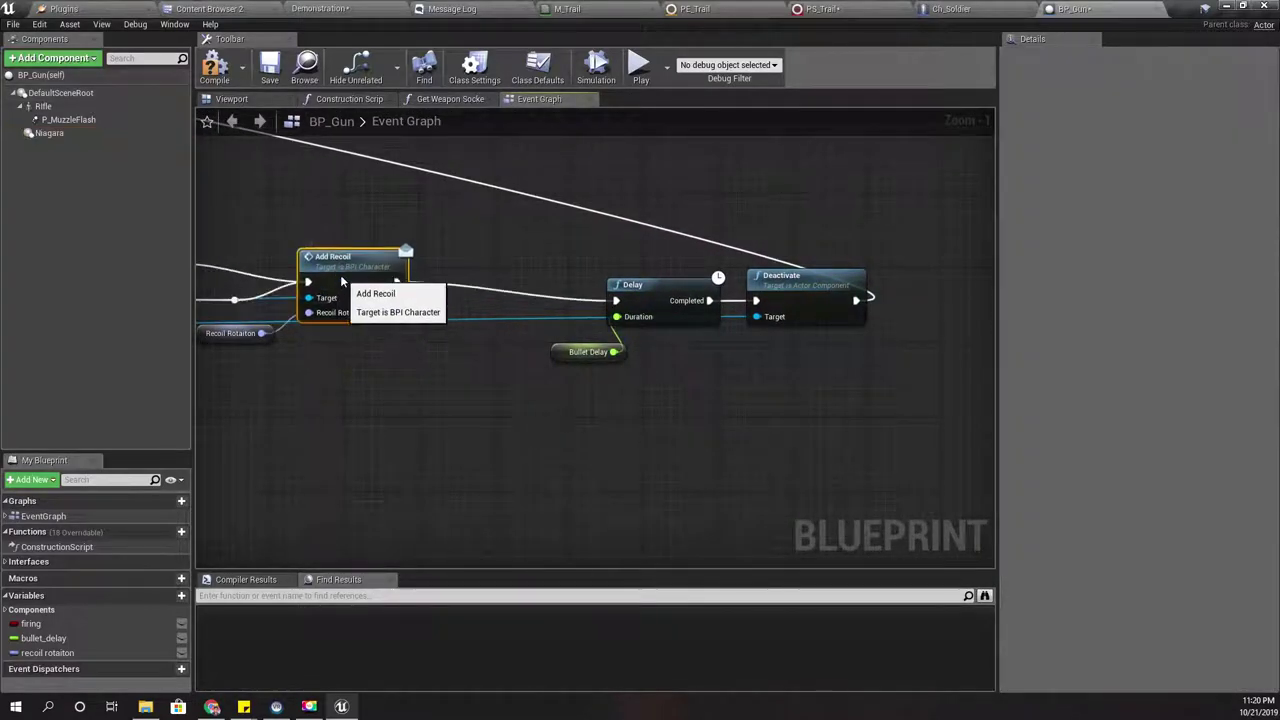
right_drag(528, 357, 649, 394)
drag(689, 420, 586, 266)
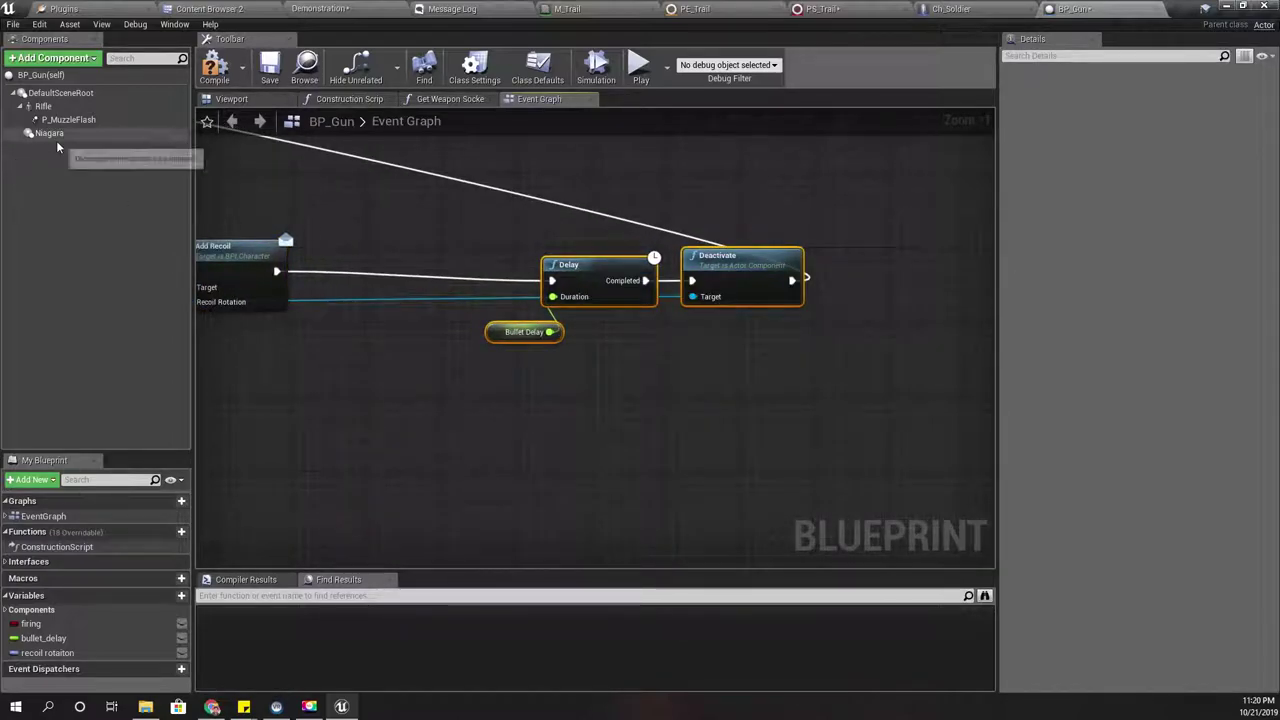
Step: Try to attach the Niagara component to the Rifle component in BP_Gun's component hierarchy
mouse_move(50, 133)
mouse_down()
mouse_move(84, 121)
mouse_move(57, 114)
mouse_up()
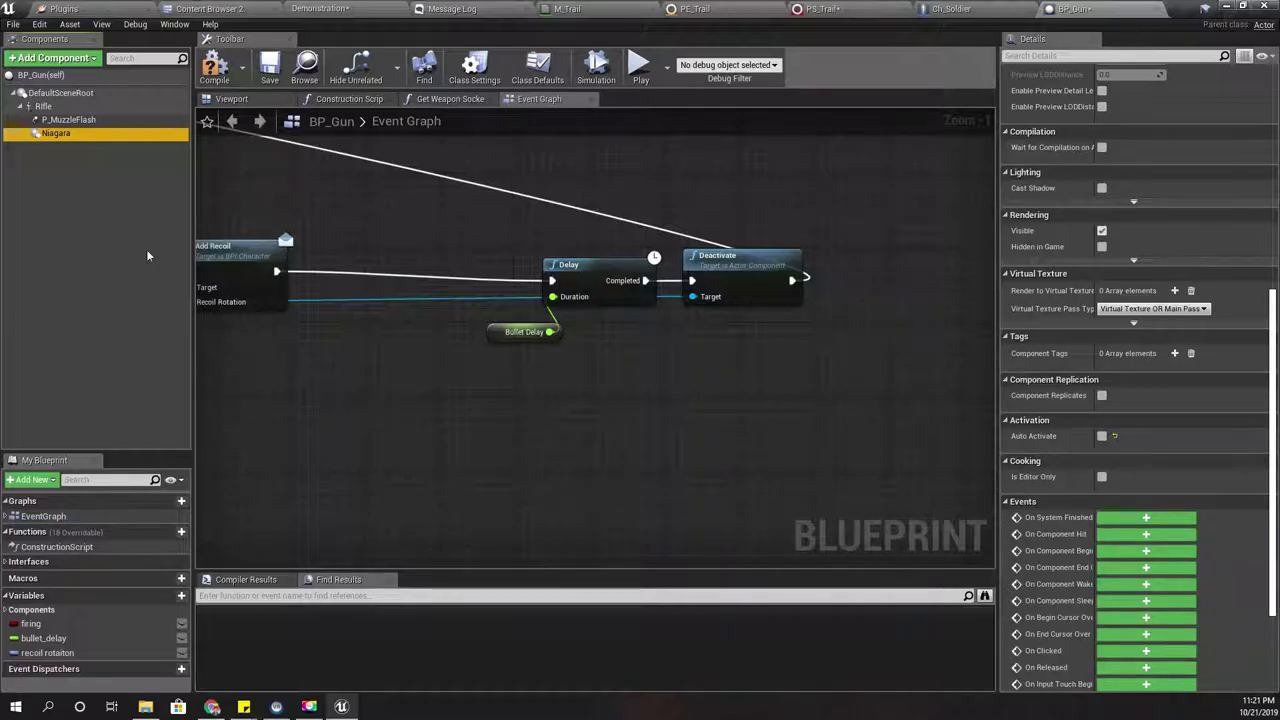
right_drag(383, 370, 620, 369)
key(ctrl+z)
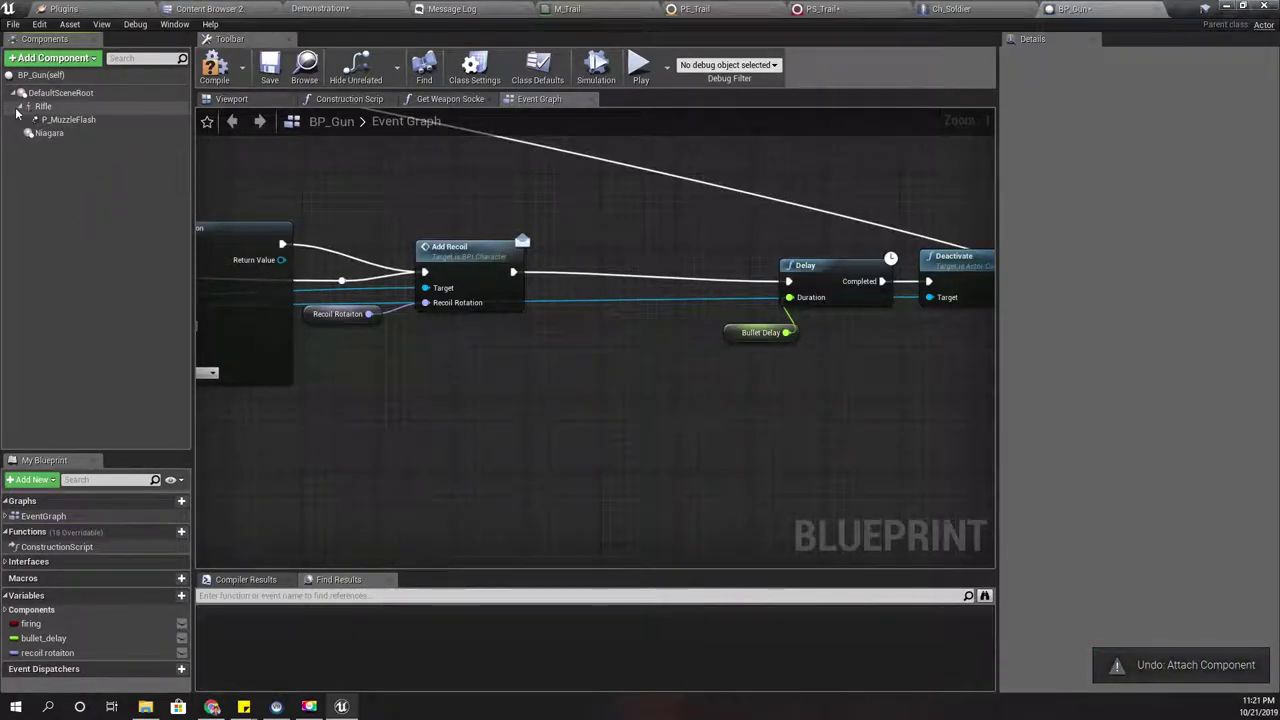
Step: Place a reference to the Niagara component in the Event Graph, below and between the Add Recoil and Delay nodes
click(60, 133)
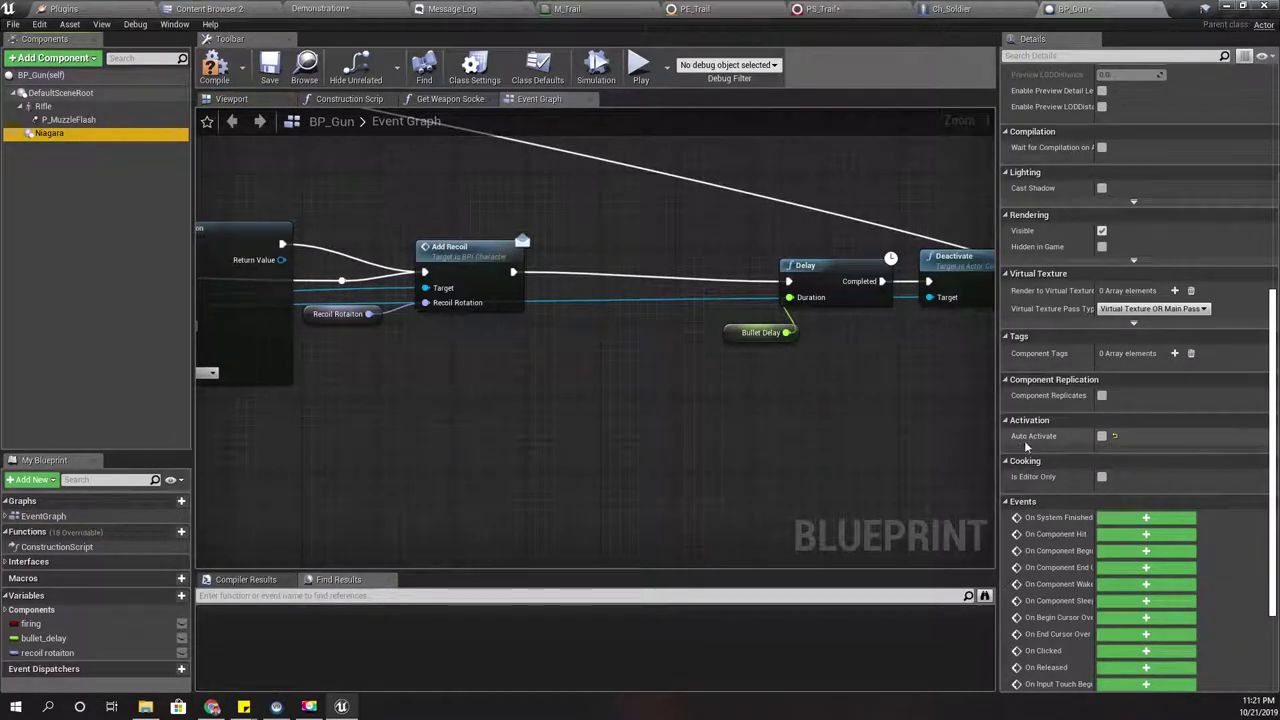
mouse_move(564, 426)
right_down()
mouse_move(974, 423)
mouse_move(581, 415)
right_up()
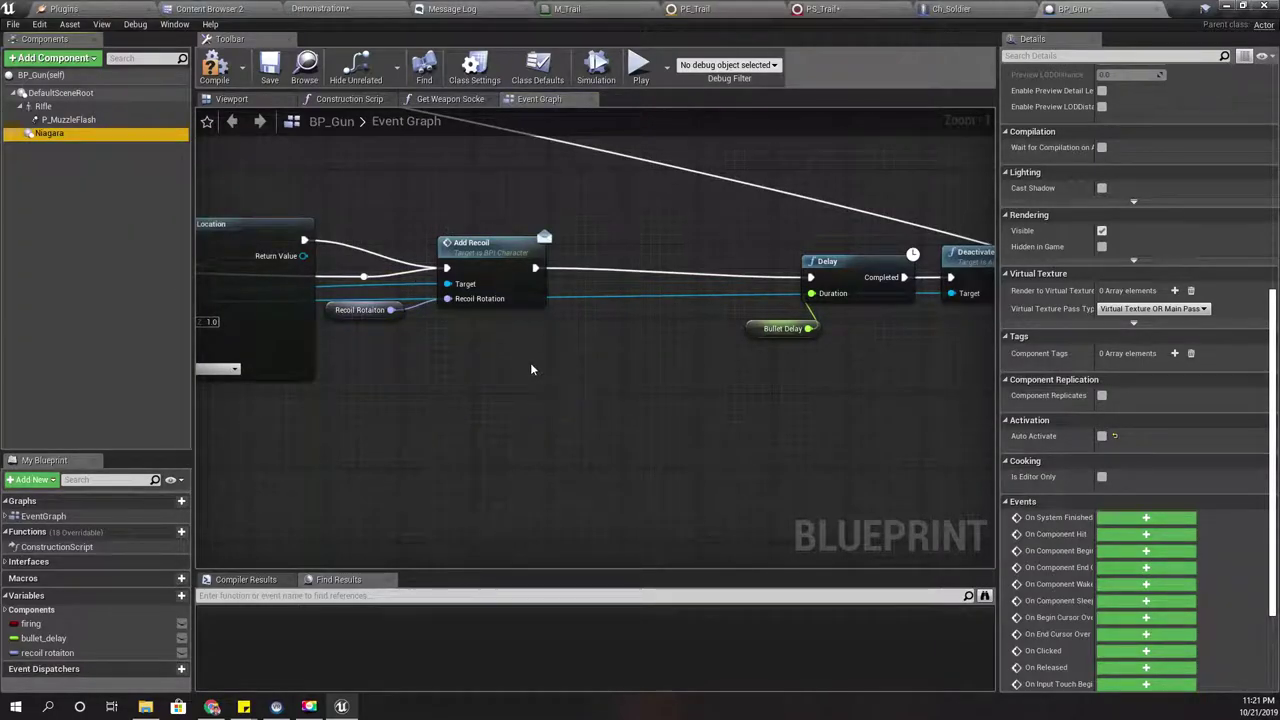
key(ctrl+v)
drag(595, 376, 647, 393)
text(activ)
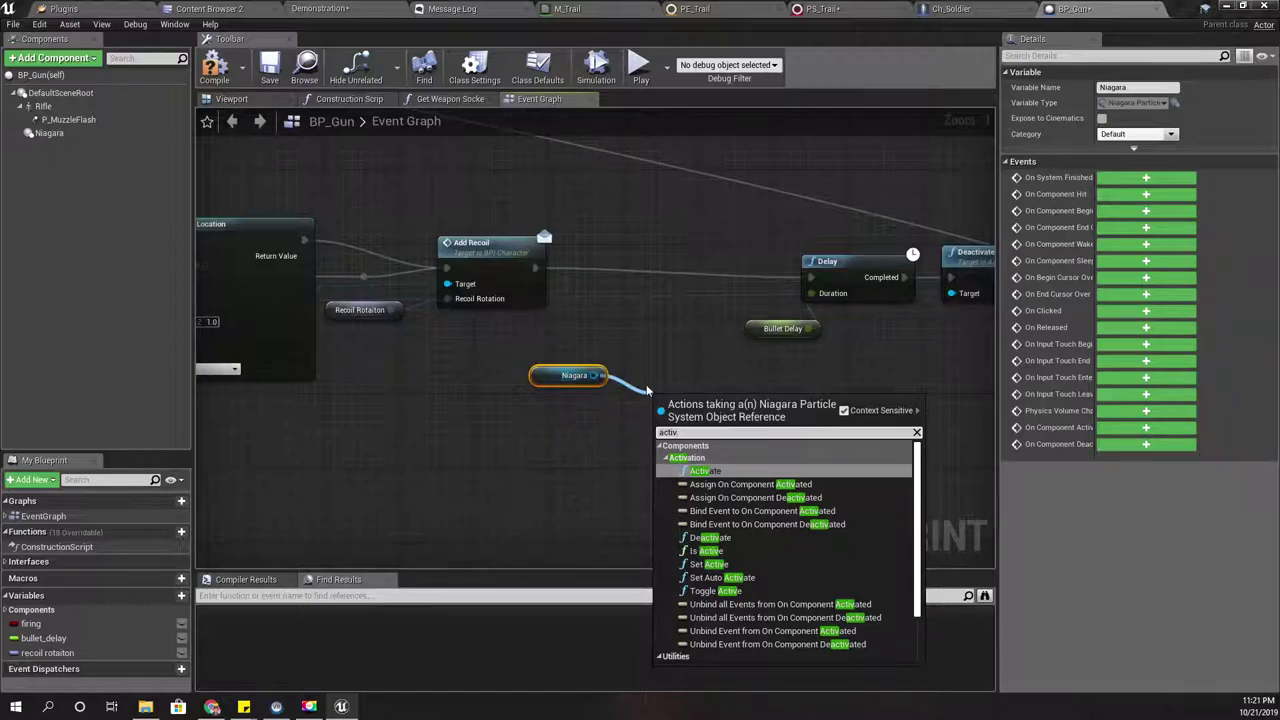
key(Escape)
Step: Move the Delay and Bullet Delay nodes closer to Add Recoil, and move the Niagara reference further down
right_drag(688, 364, 534, 352)
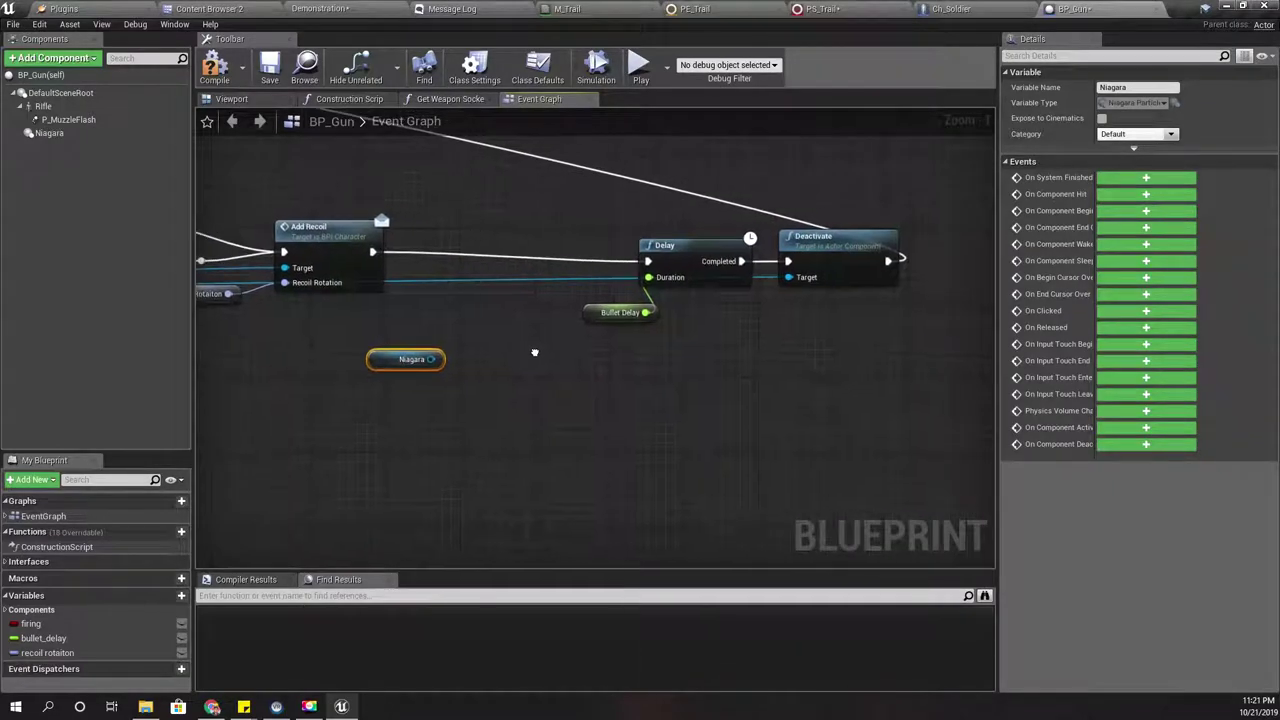
drag(587, 239, 700, 336)
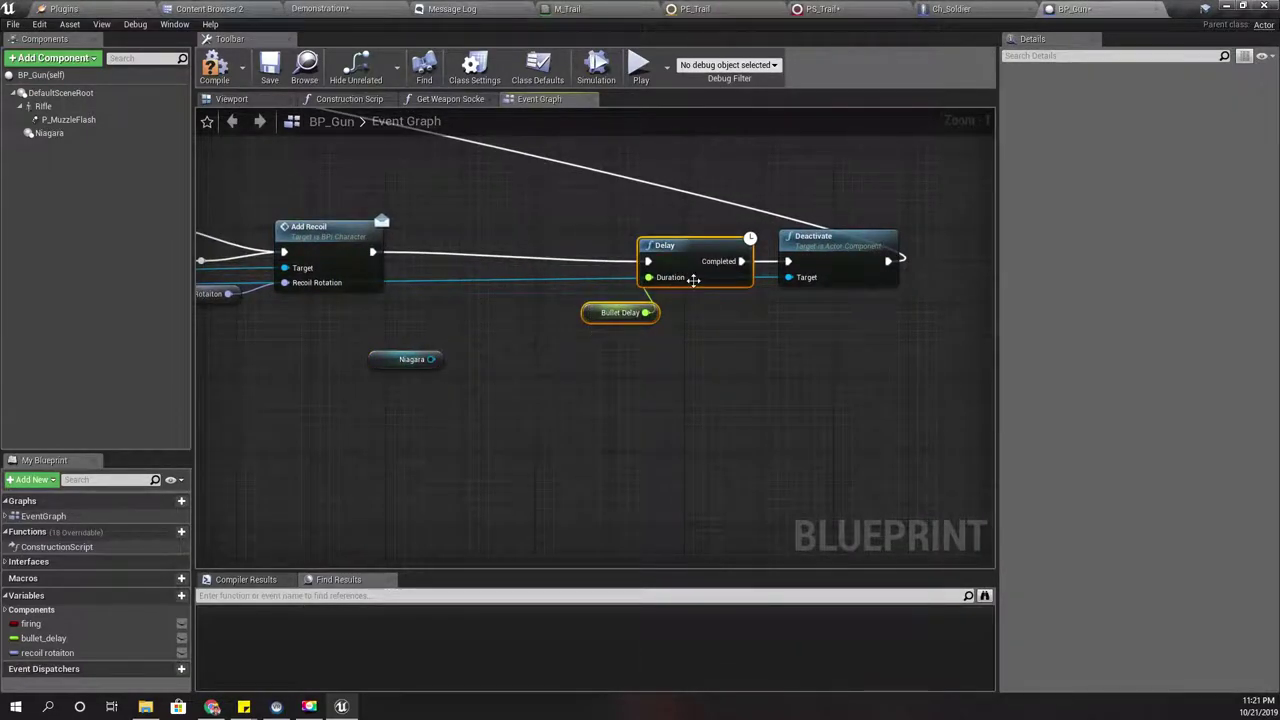
drag(687, 255, 640, 246)
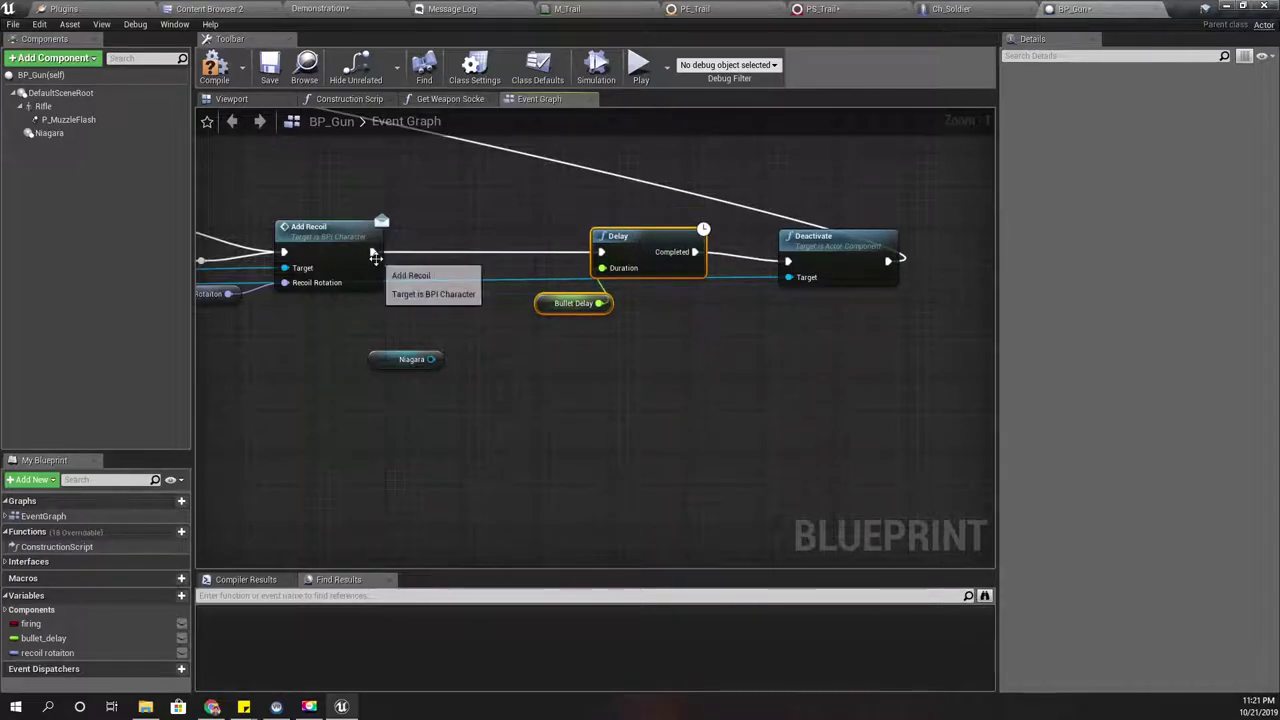
click(388, 361)
drag(388, 361, 388, 473)
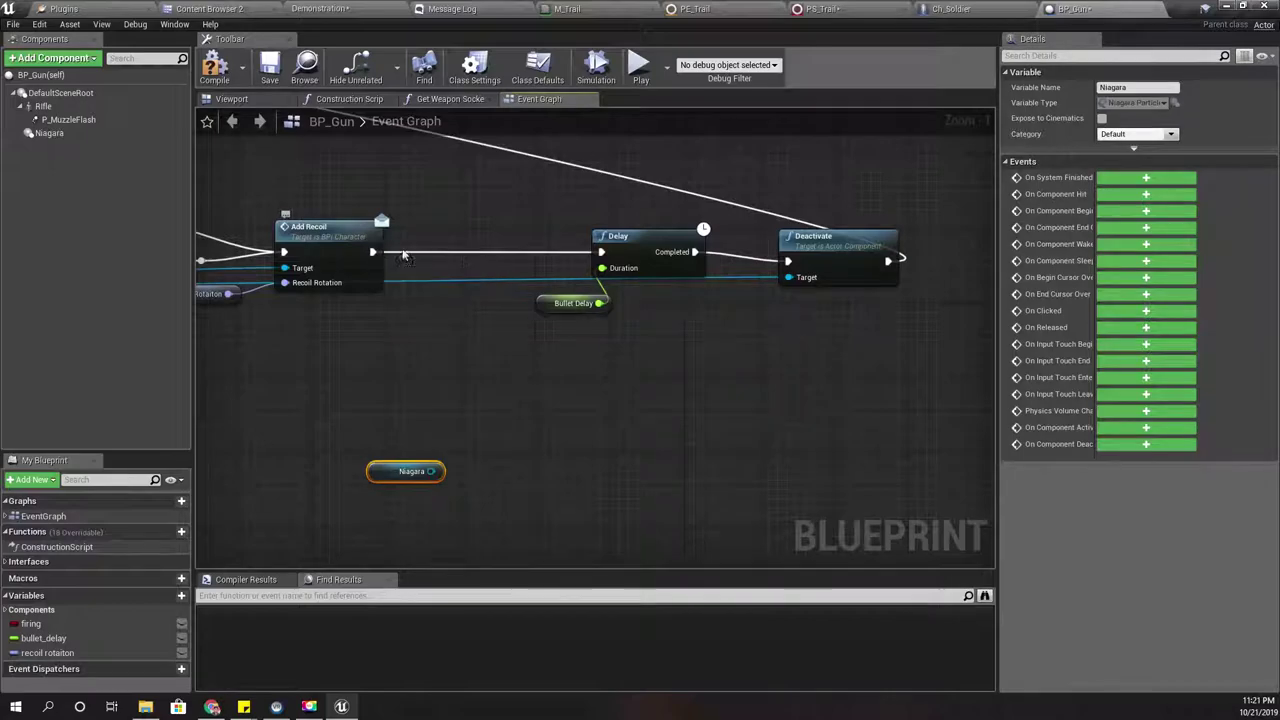
Step: Insert a Sequence node between Add Recoil and Delay, and line it up with them
drag(372, 252, 446, 260)
text(sequ)
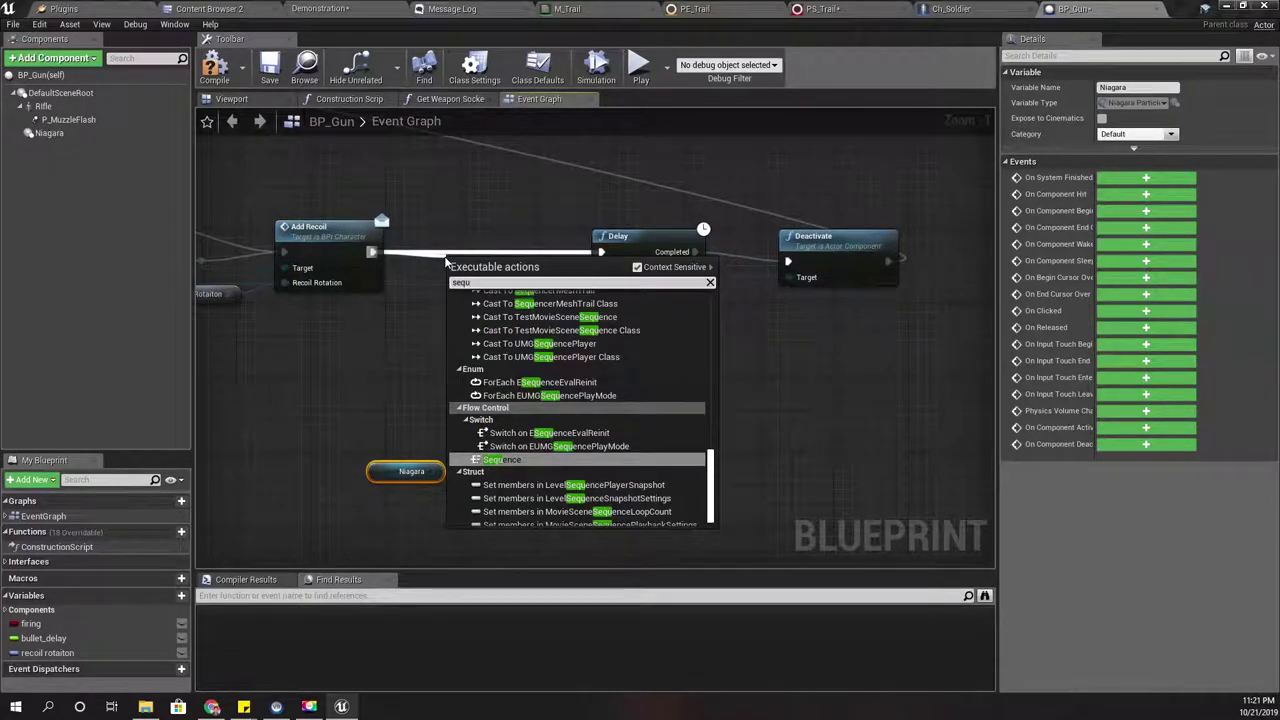
key(Return)
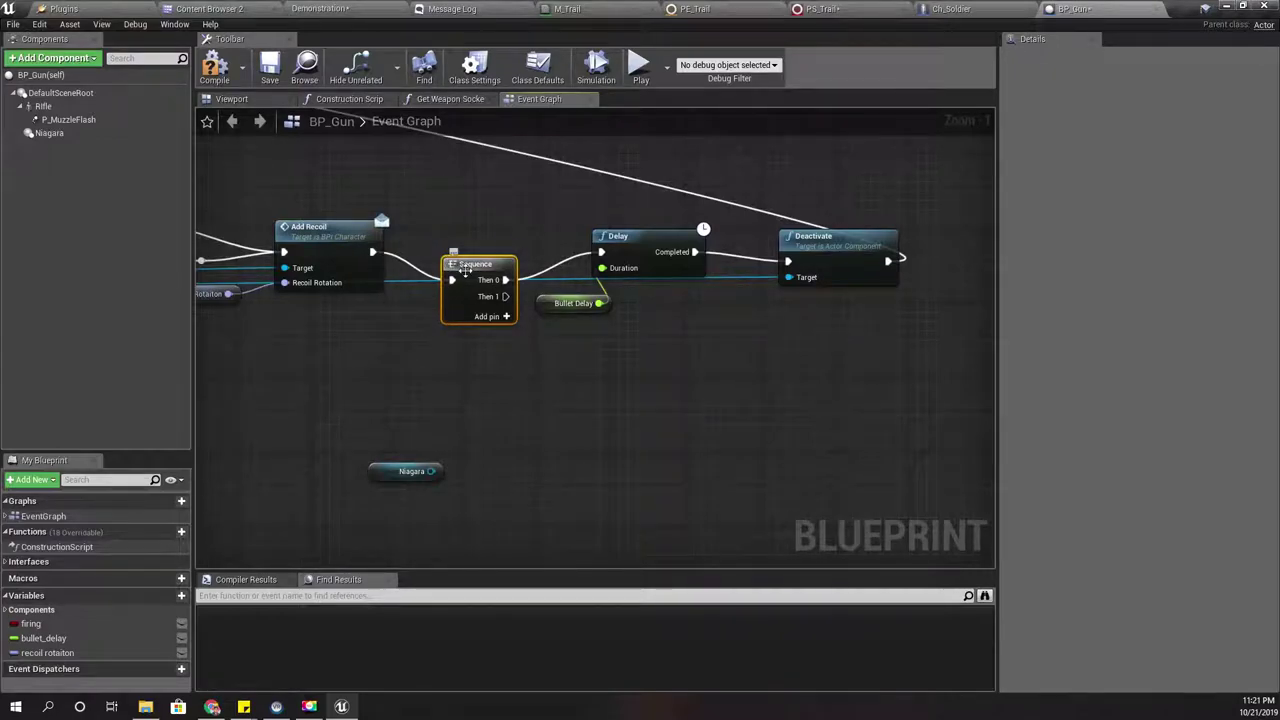
drag(465, 271, 472, 251)
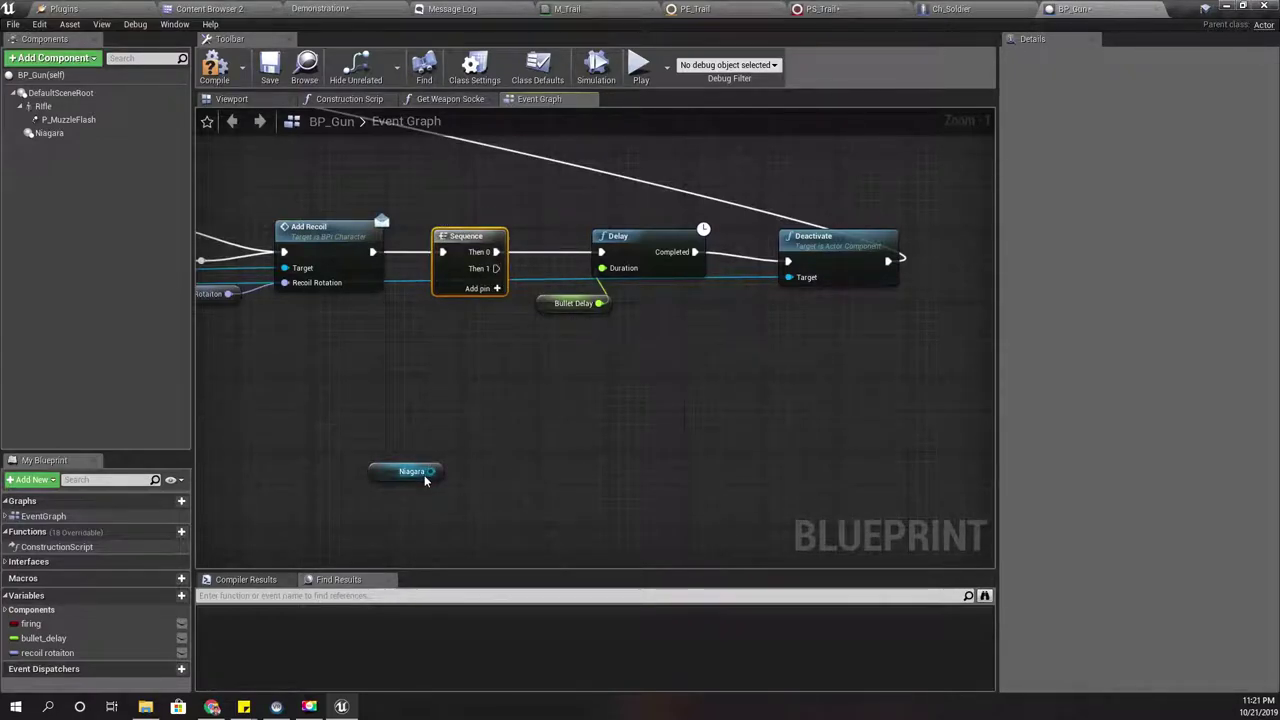
Step: Add an Activate node targeting the Niagara component and run it from the Sequence node's Then 1 output
drag(425, 478, 529, 500)
text(activa)
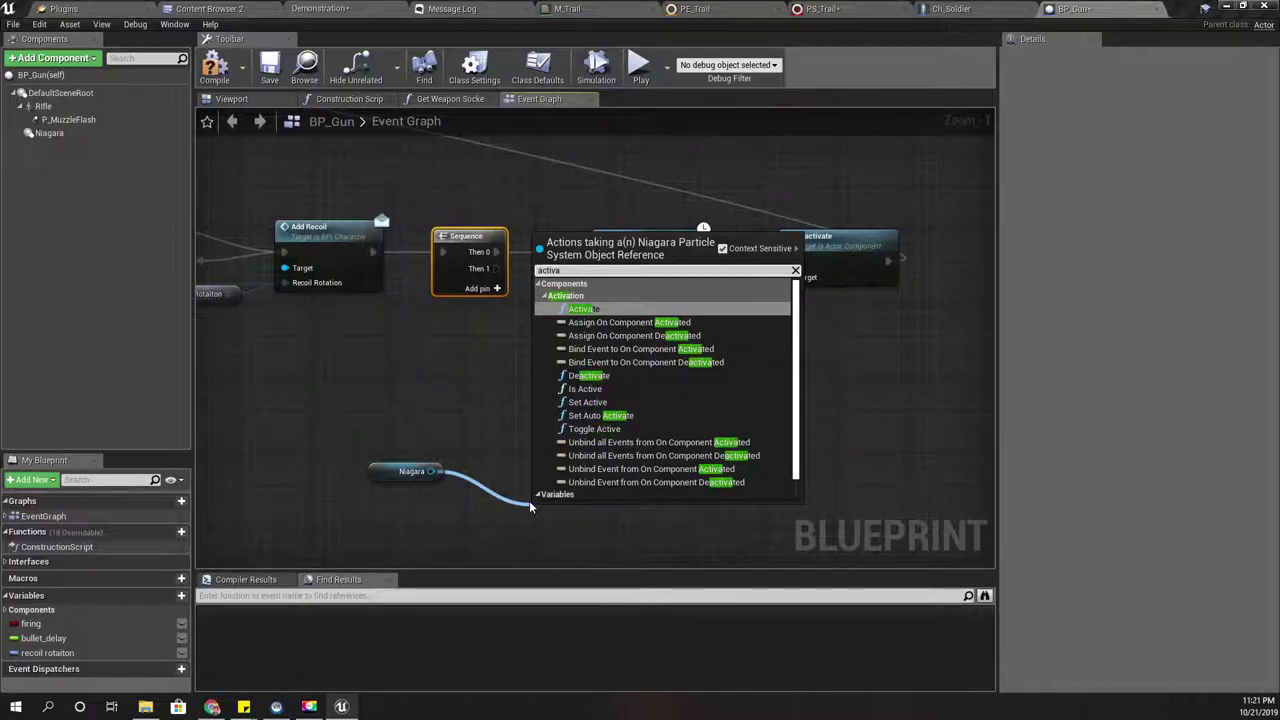
key(Return)
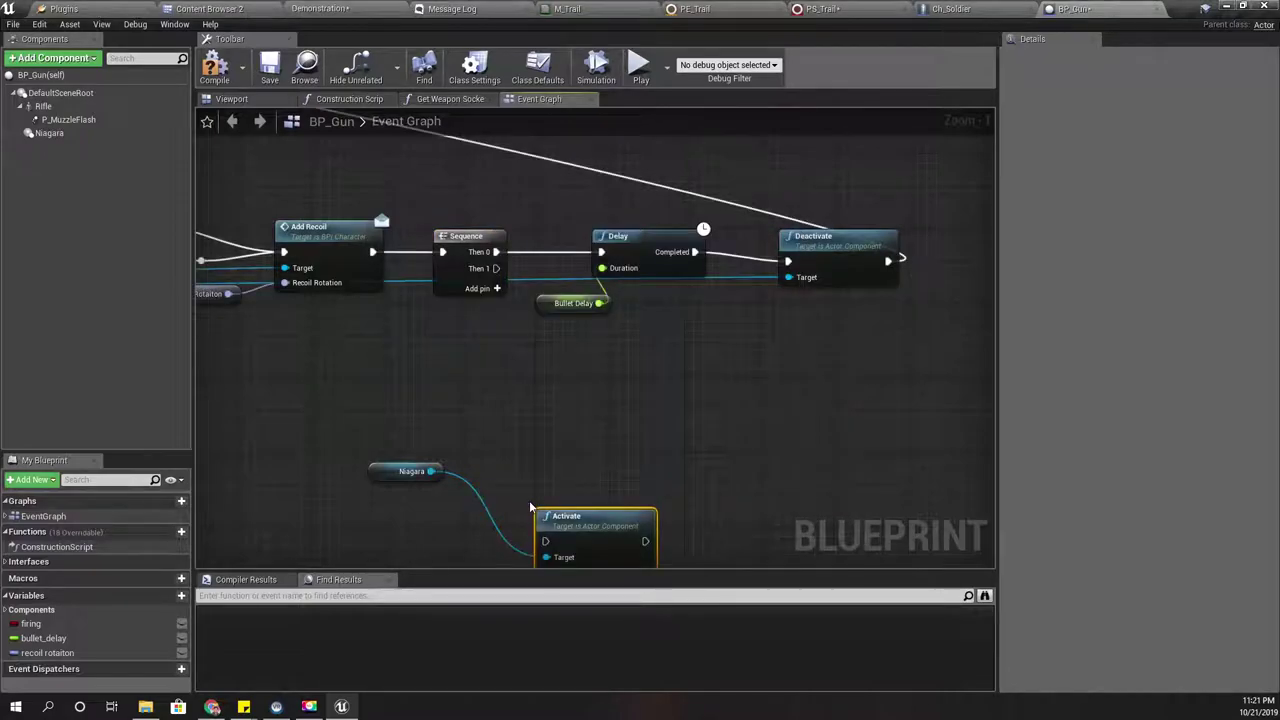
right_drag(538, 402, 531, 306)
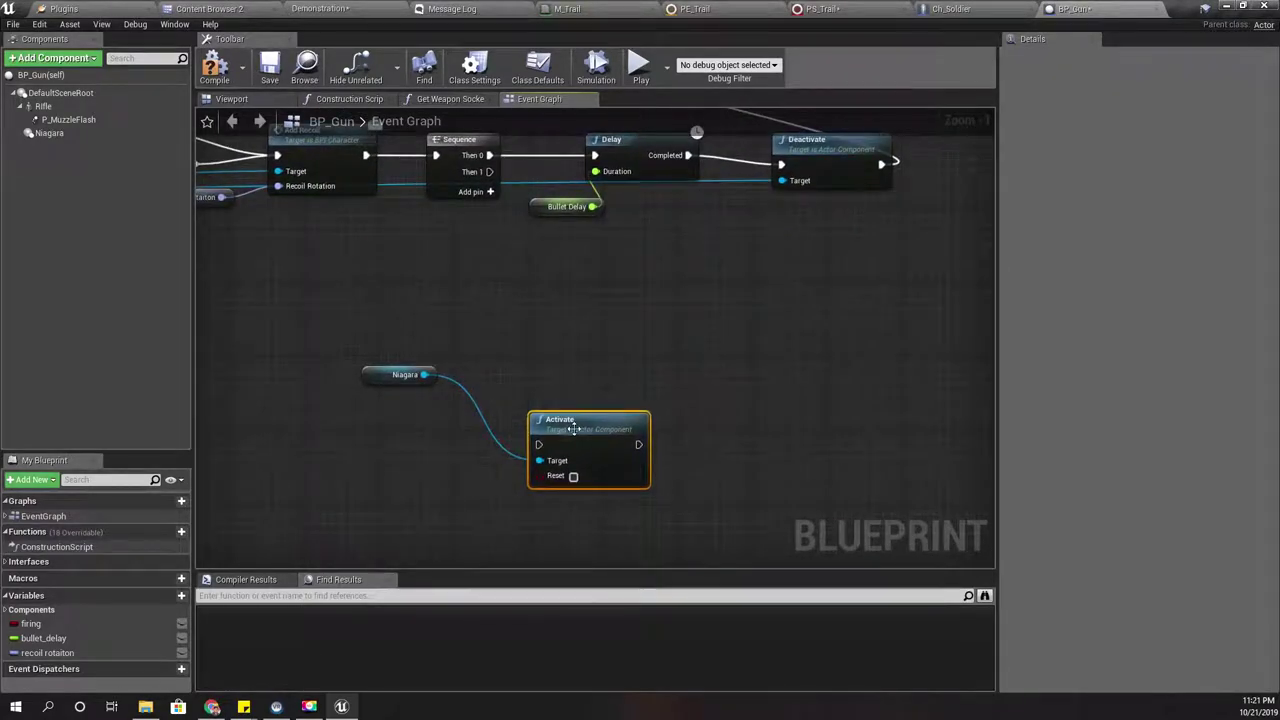
drag(576, 428, 587, 363)
right_drag(452, 234, 461, 288)
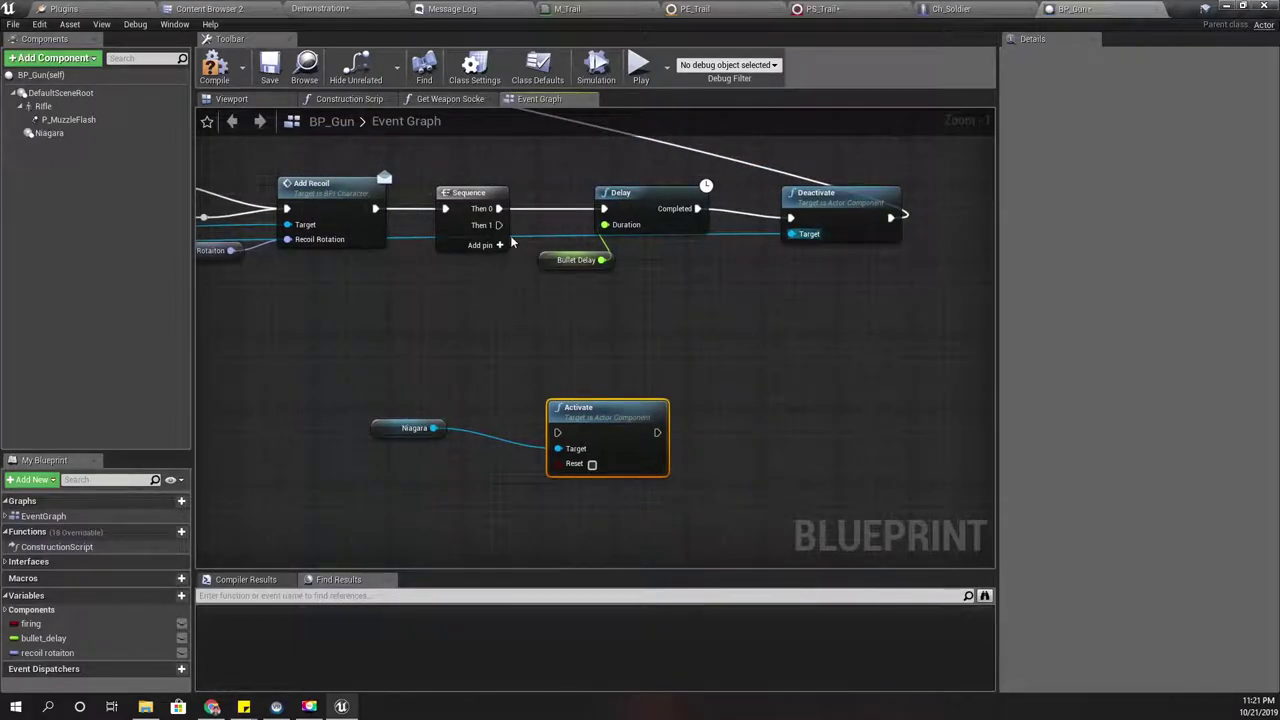
drag(498, 224, 557, 432)
Step: Rename the Niagara component as bullet trail
click(50, 133)
click(74, 137)
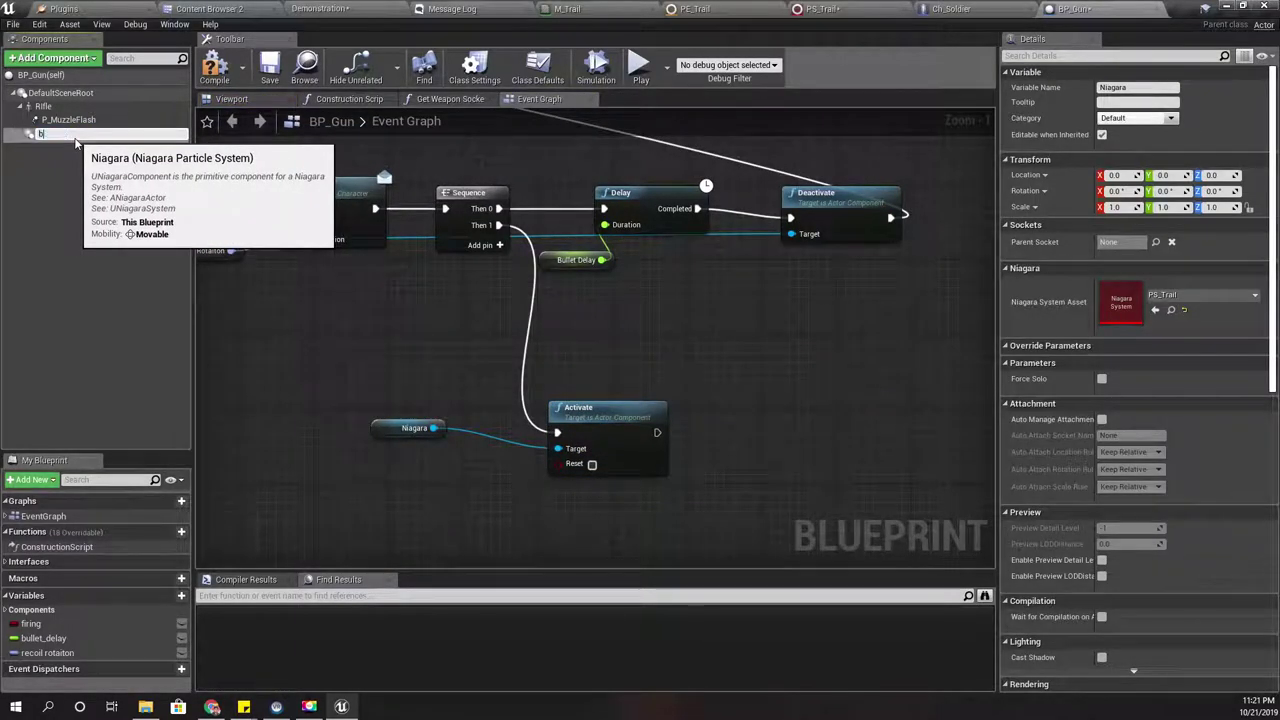
text(bullet trail)
key(Return)
Step: Add a DetachFromComponent node targeting Bullet Trail and arrange it between the Bullet Trail reference and the Activate node
right_drag(740, 377, 625, 354)
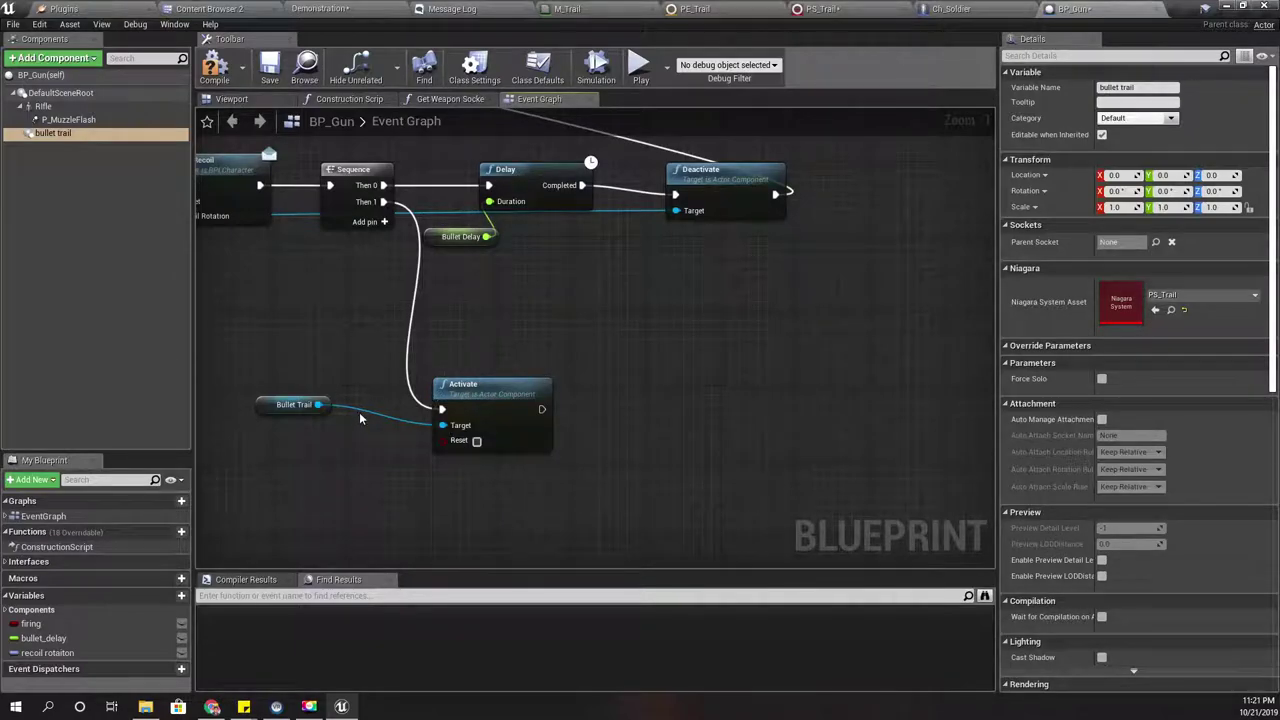
drag(528, 510, 300, 405)
drag(497, 400, 637, 419)
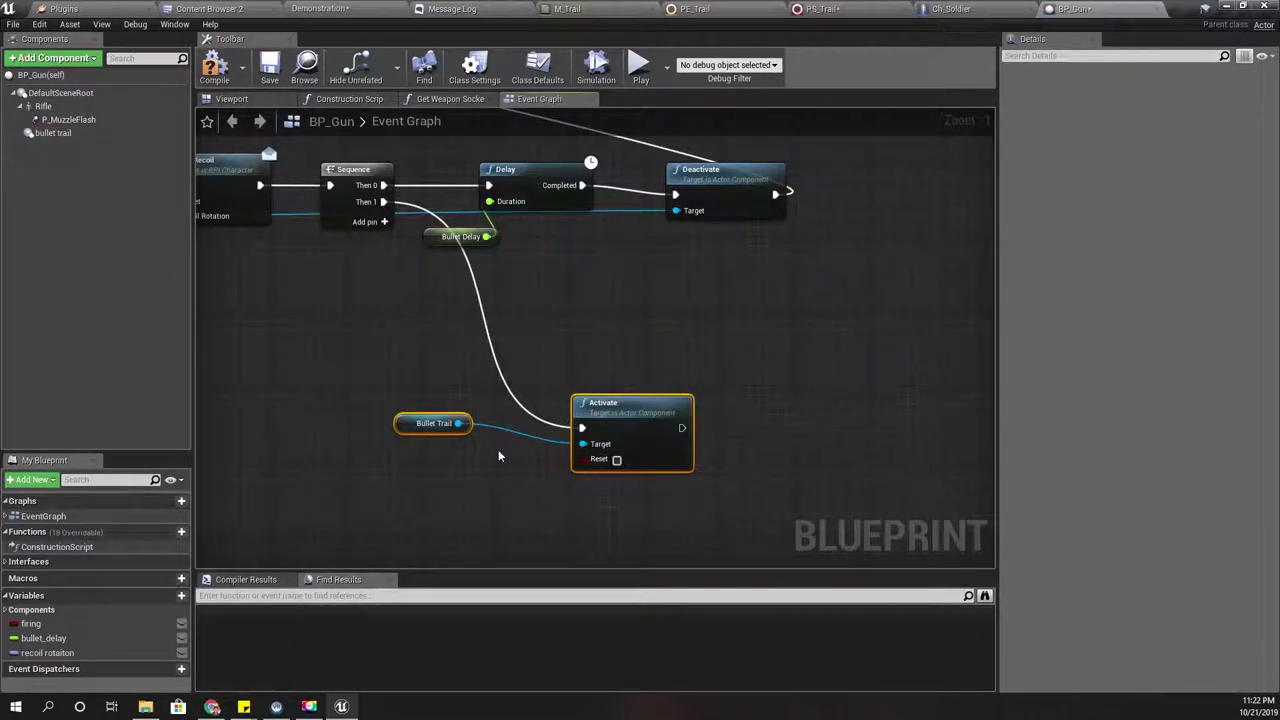
click(408, 425)
drag(408, 425, 397, 466)
text(detach)
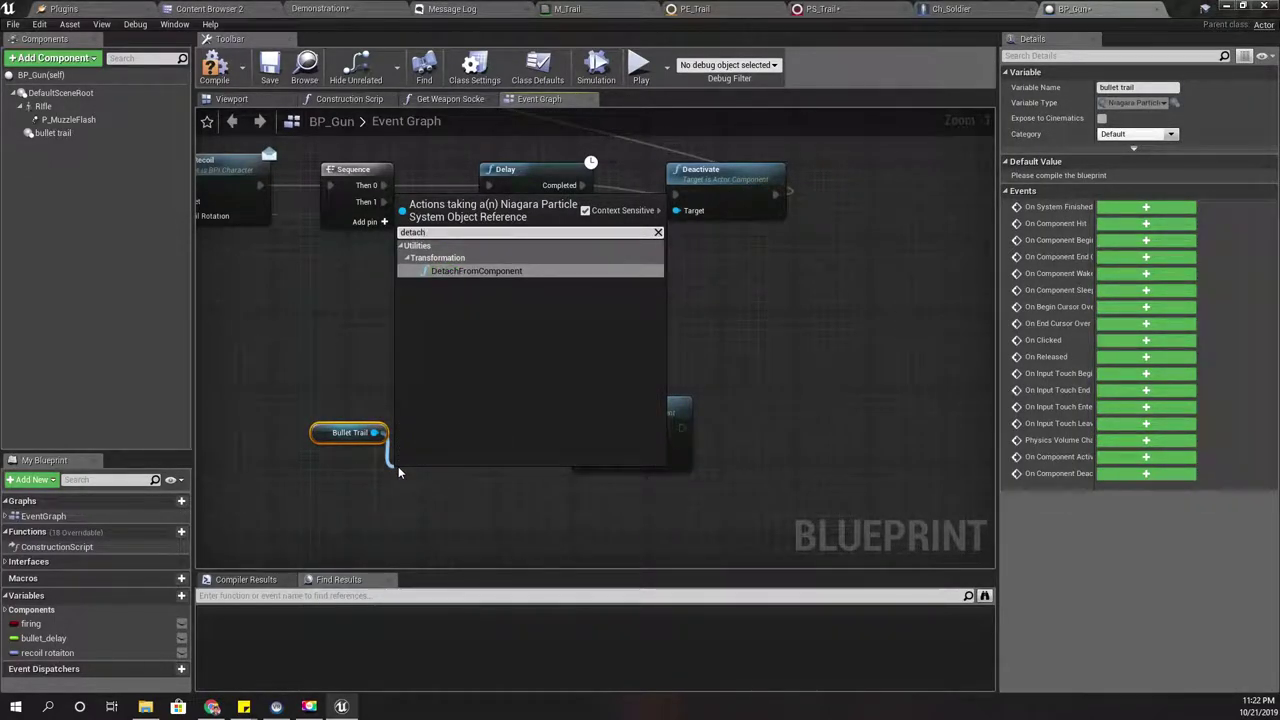
key(Return)
click(398, 468)
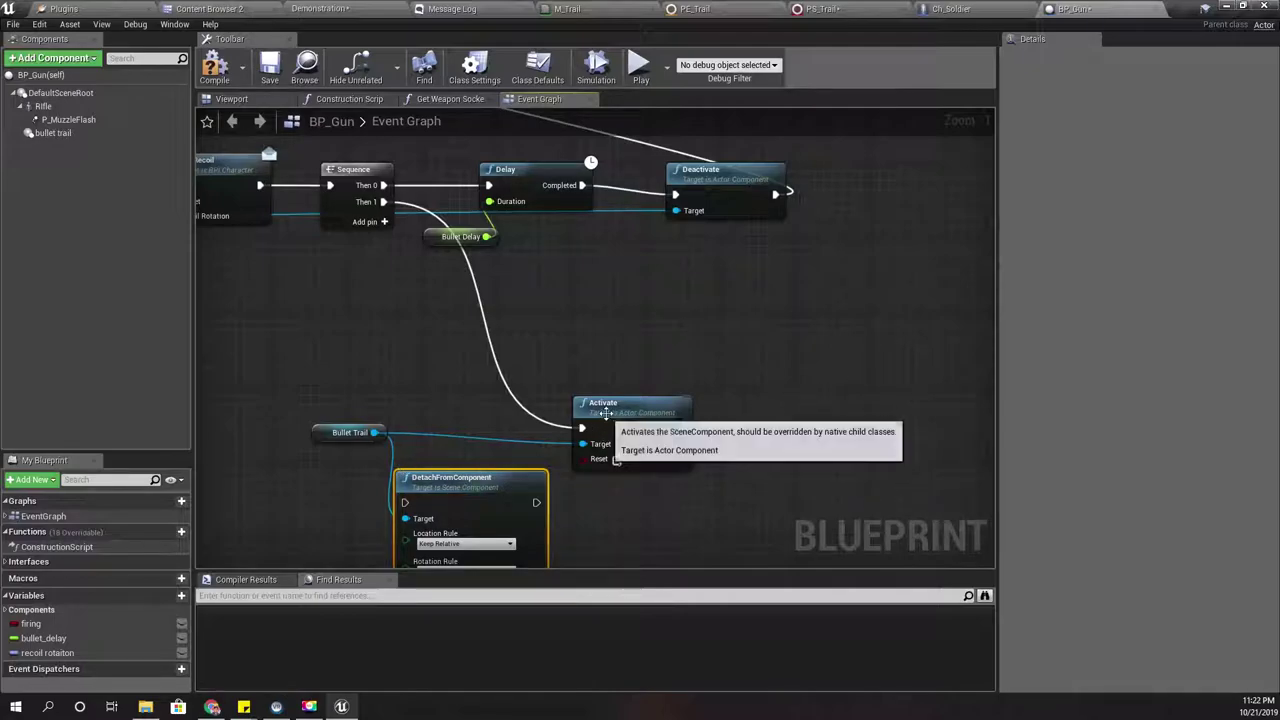
drag(605, 405, 707, 387)
drag(472, 477, 512, 364)
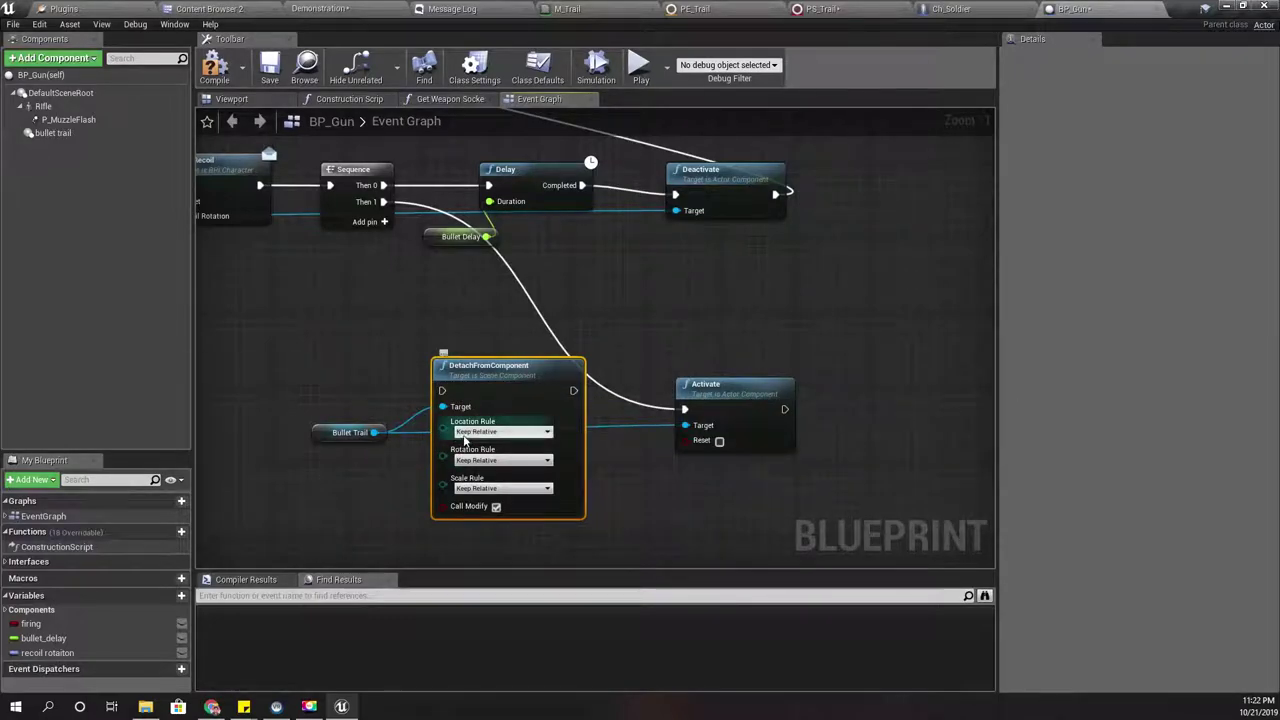
Step: Set the Location, Rotation and Scale rules of the DetachFromComponent node to Keep World
click(503, 432)
click(500, 458)
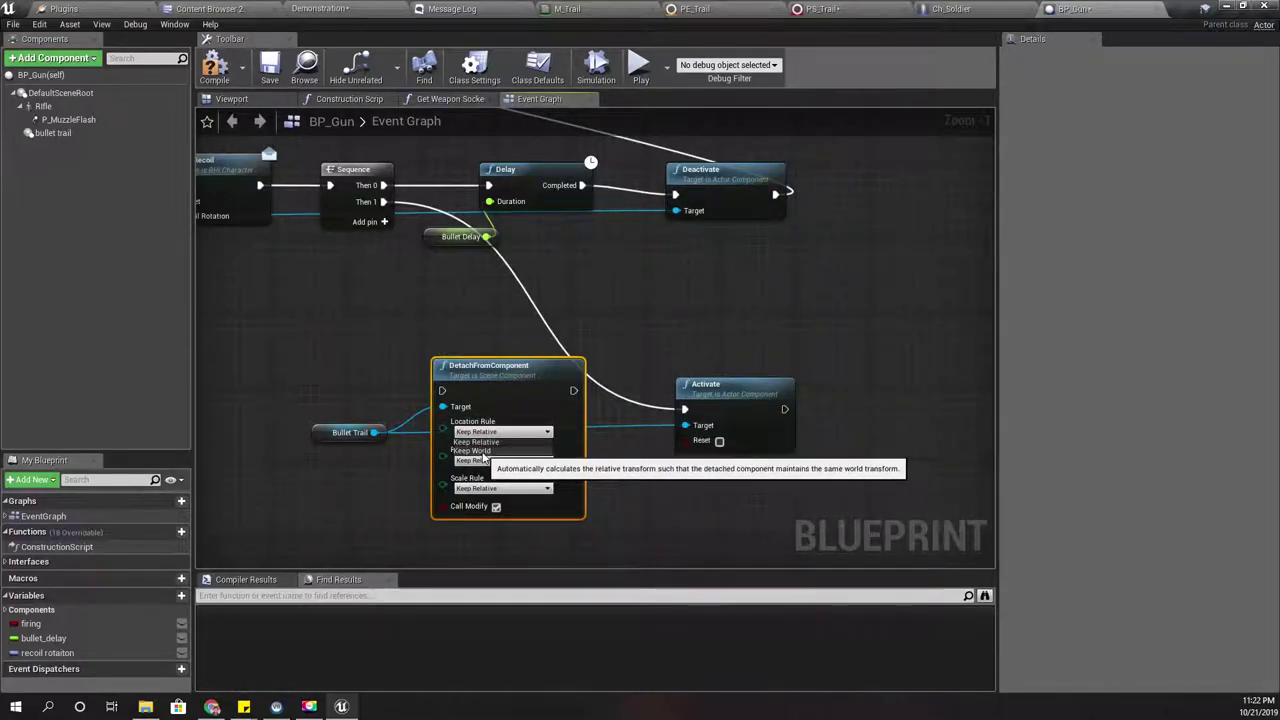
click(503, 460)
click(495, 487)
click(487, 488)
click(497, 515)
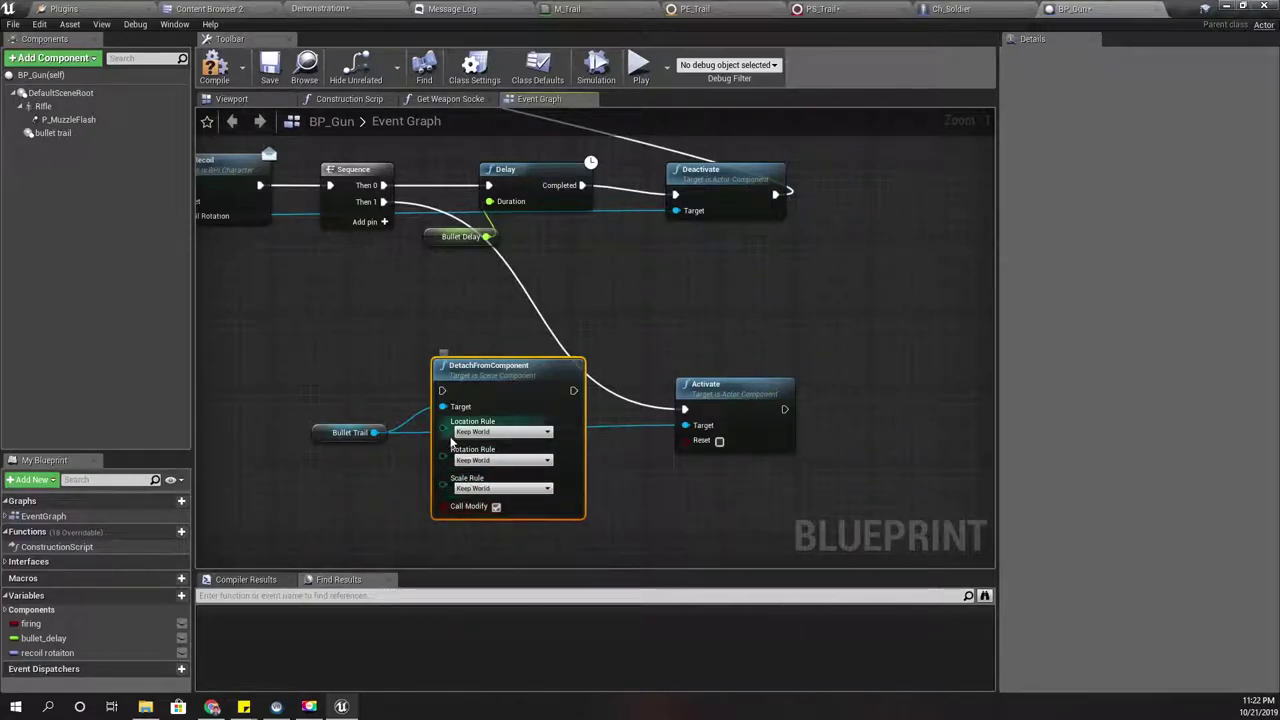
Step: Run DetachFromComponent from the Sequence's Then 1 output in place of Activate, and move the Activate node further away from it
drag(443, 391, 383, 201)
click(573, 390)
drag(734, 390, 855, 390)
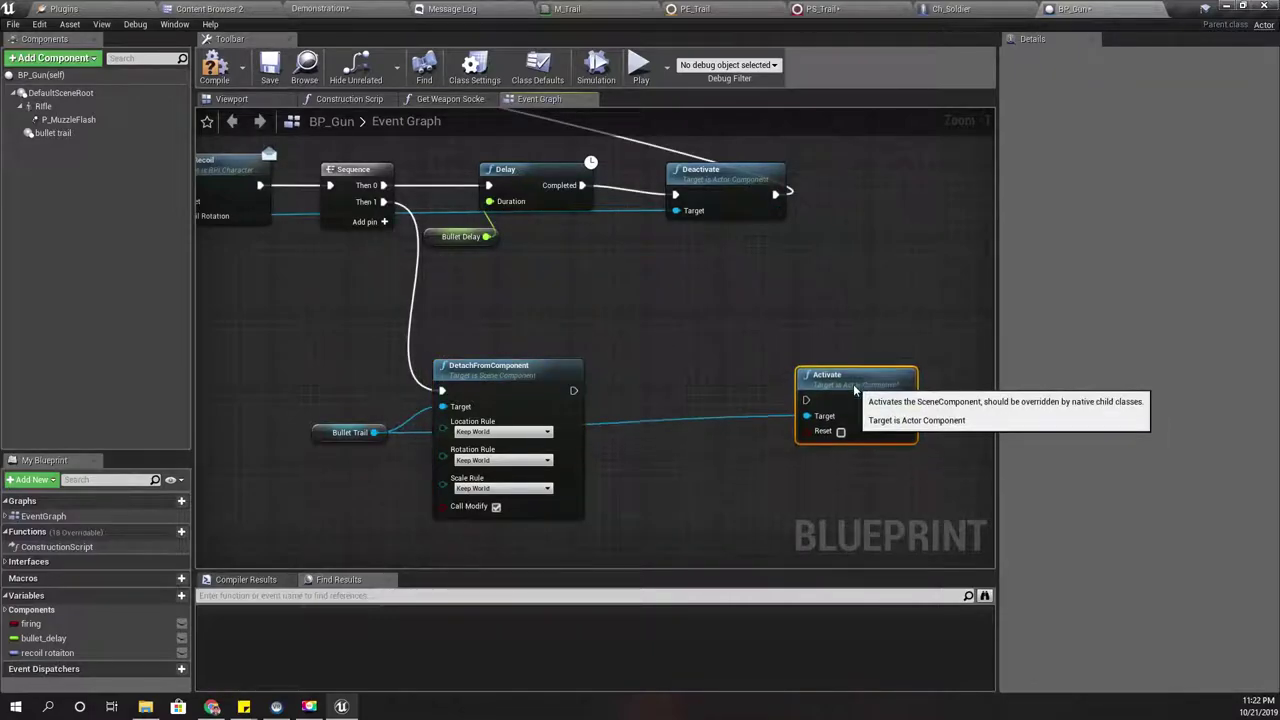
Step: Place a reference to the Rifle component in the event graph below the DetachFromComponent node
click(43, 106)
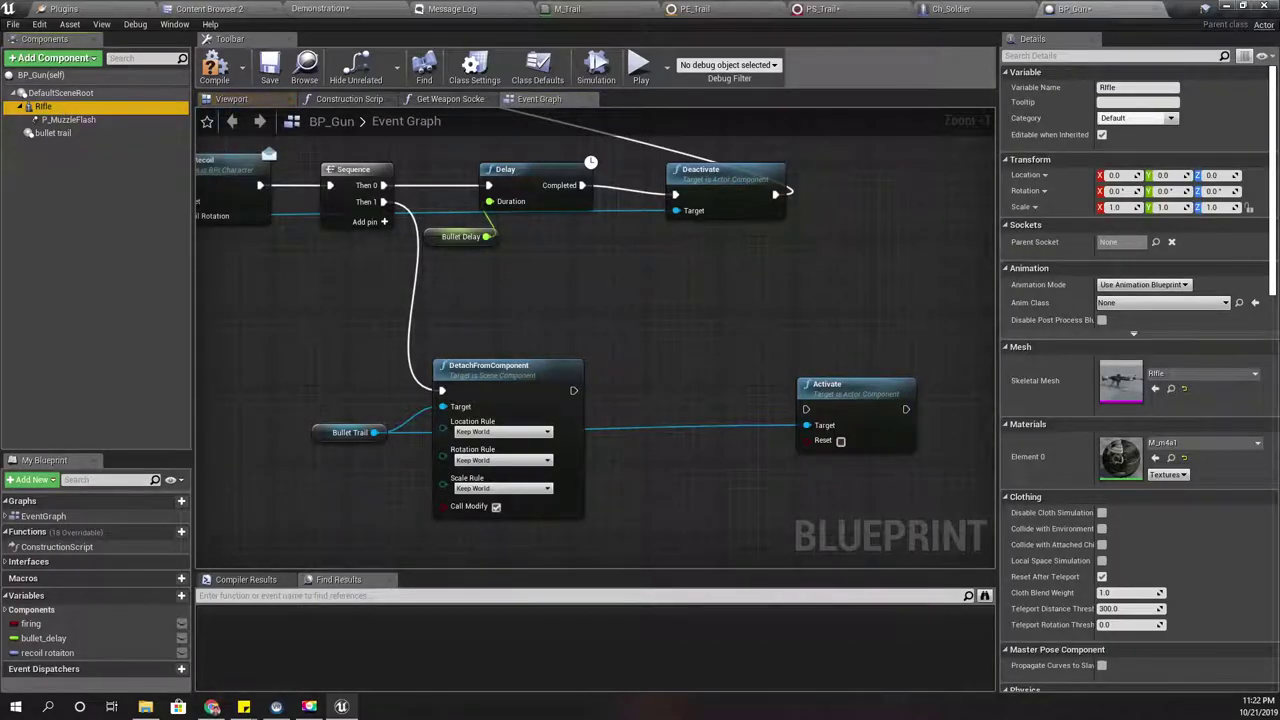
click(68, 119)
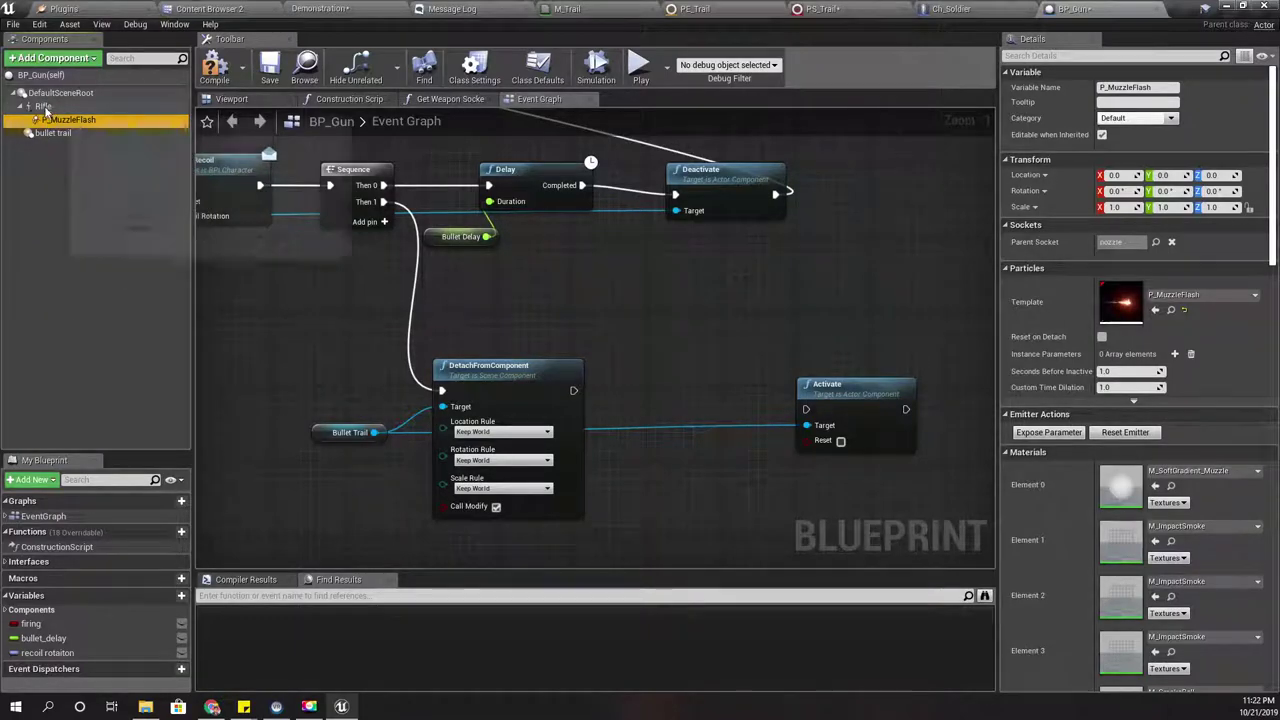
drag(43, 106, 410, 540)
right_drag(517, 552, 432, 451)
Step: Add a Get Socket Location node from the Rifle reference and set its In Socket Name to nozzle
drag(383, 445, 430, 471)
text(get world)
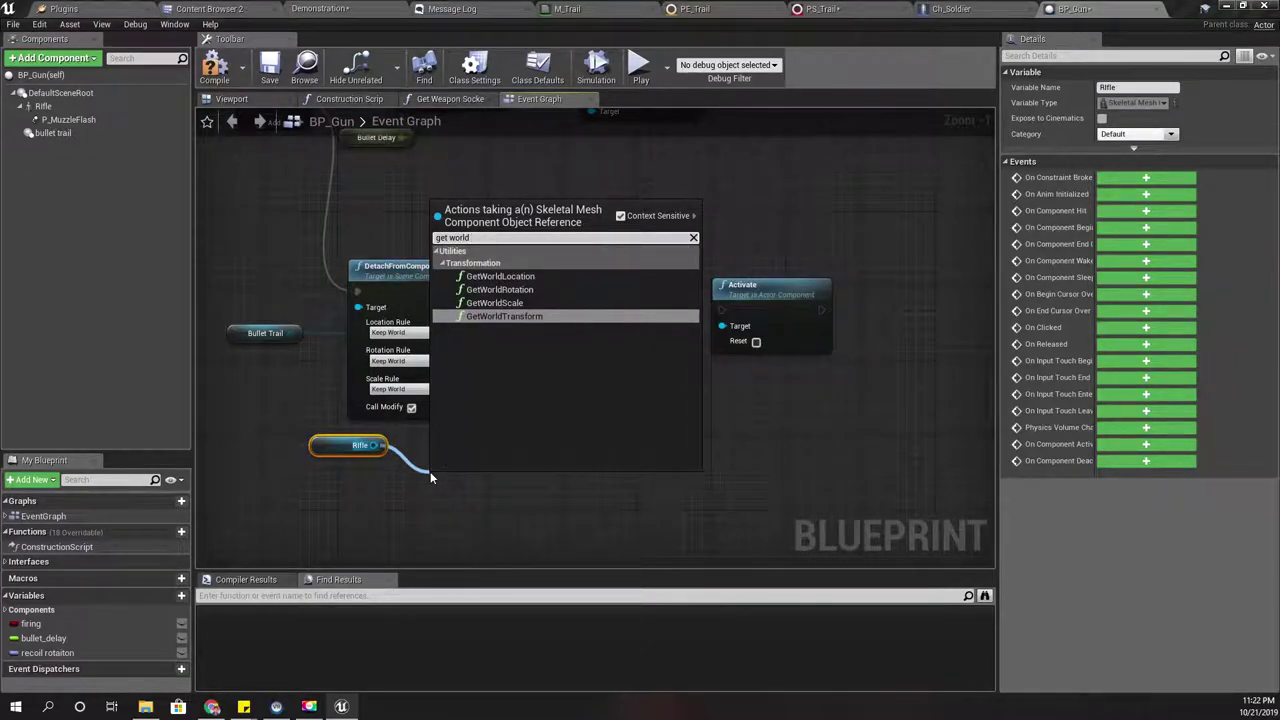
key(BackSpace)
key(BackSpace)
key(BackSpace)
key(BackSpace)
key(BackSpace)
text(s)
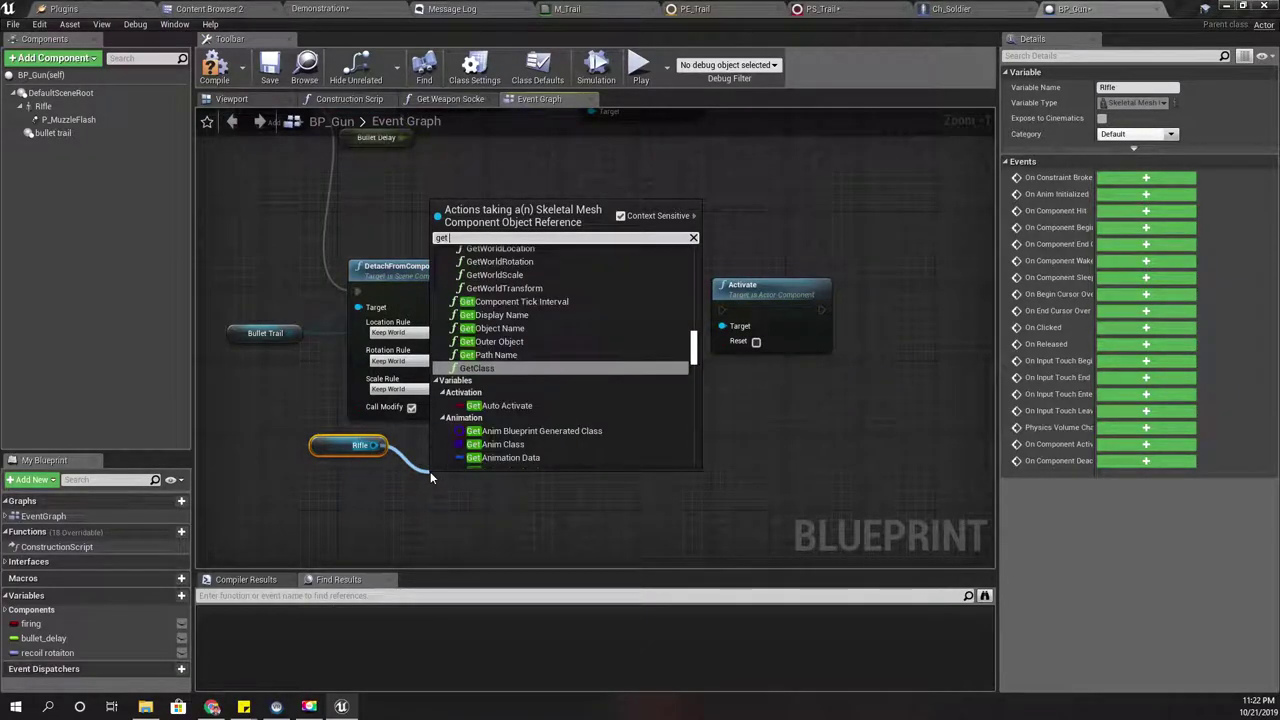
text(ocket)
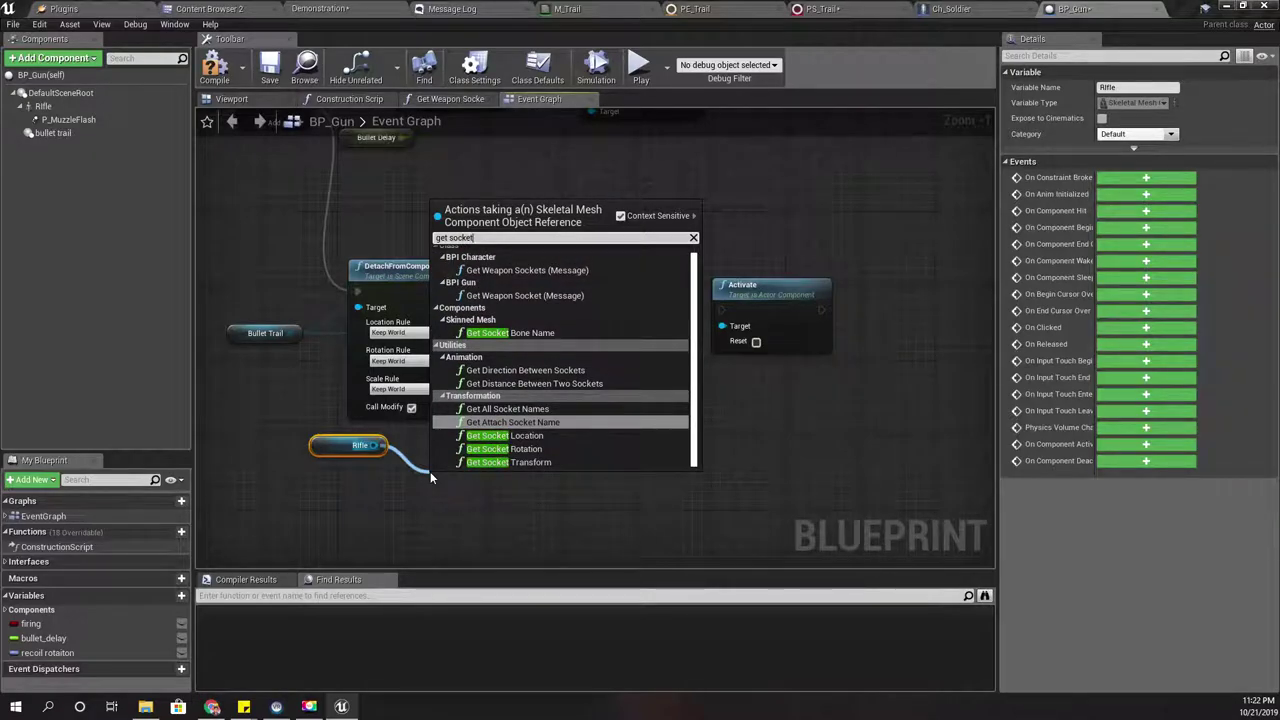
key(Down)
key(Return)
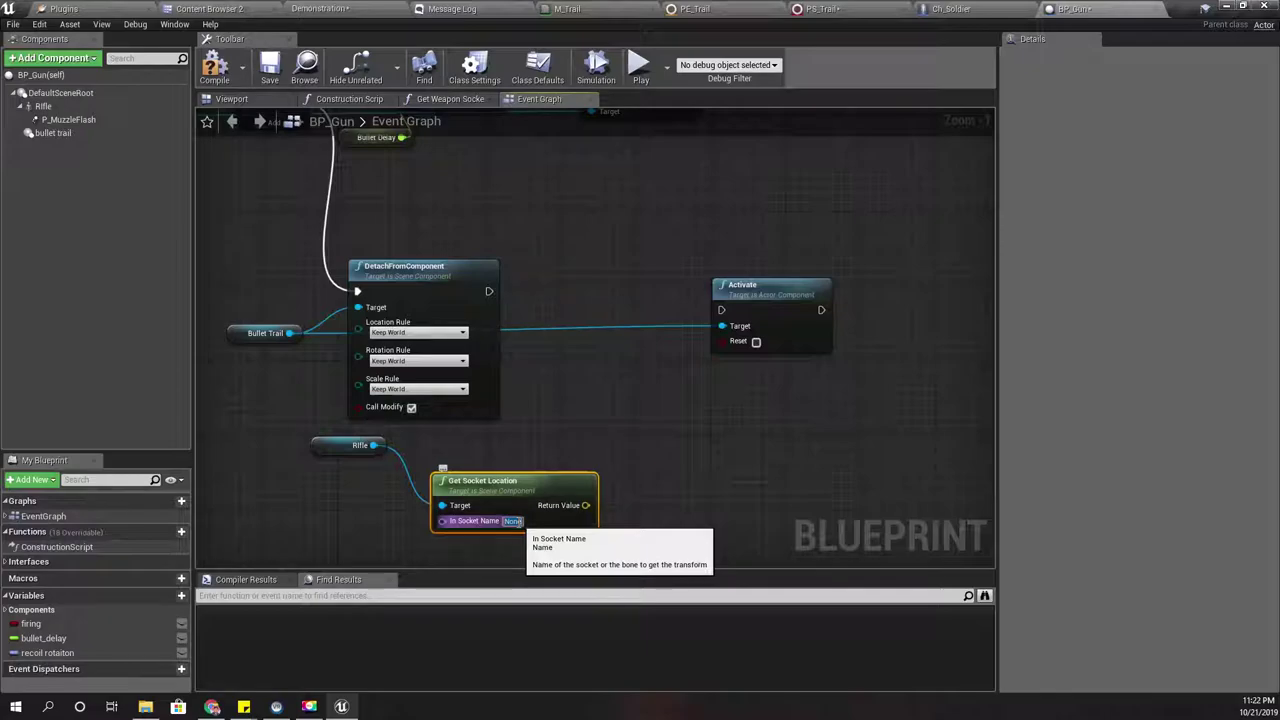
click(512, 521)
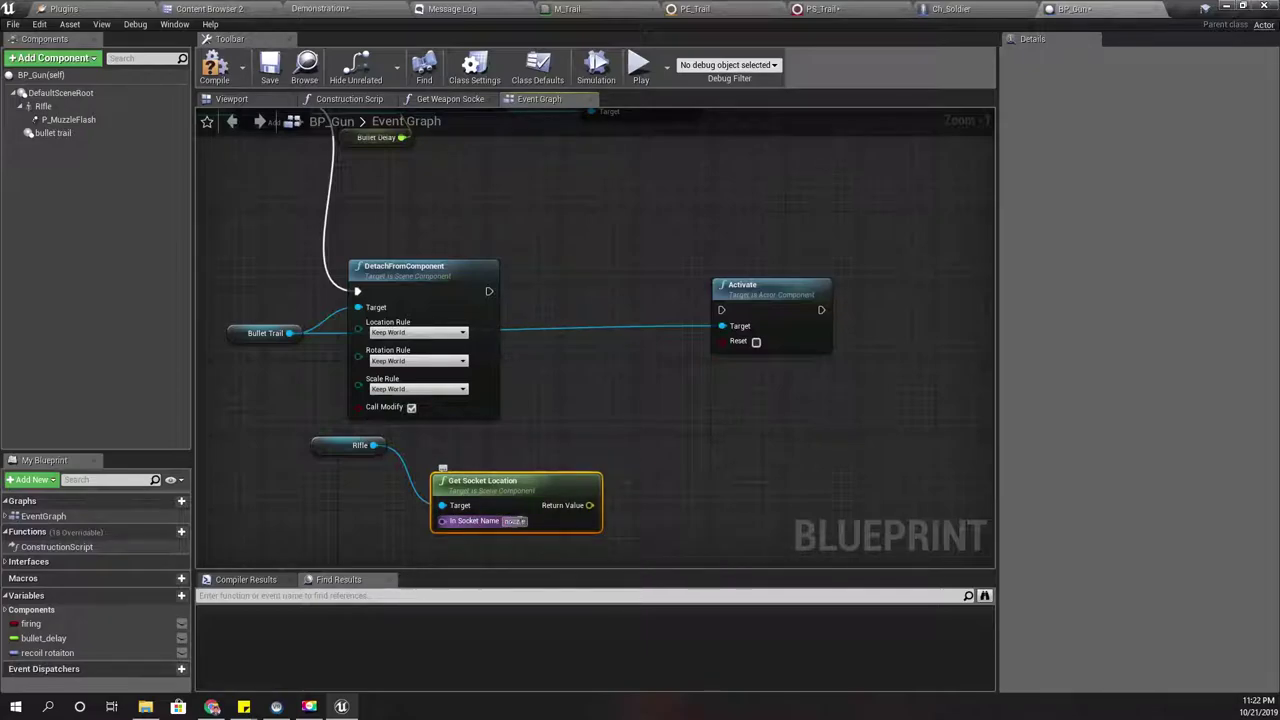
key(Return)
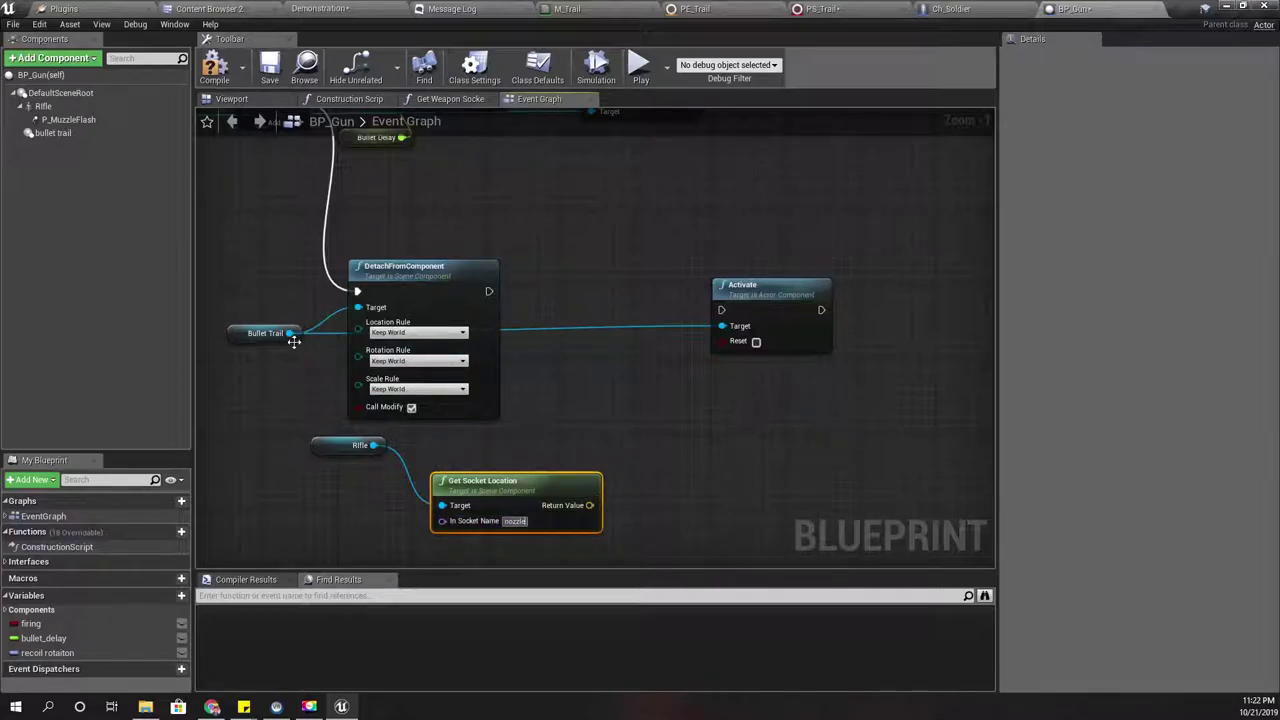
Step: Add a SetWorldLocation node targeting Bullet Trail and place it between the DetachFromComponent and Activate nodes
drag(291, 338, 533, 420)
text(set)
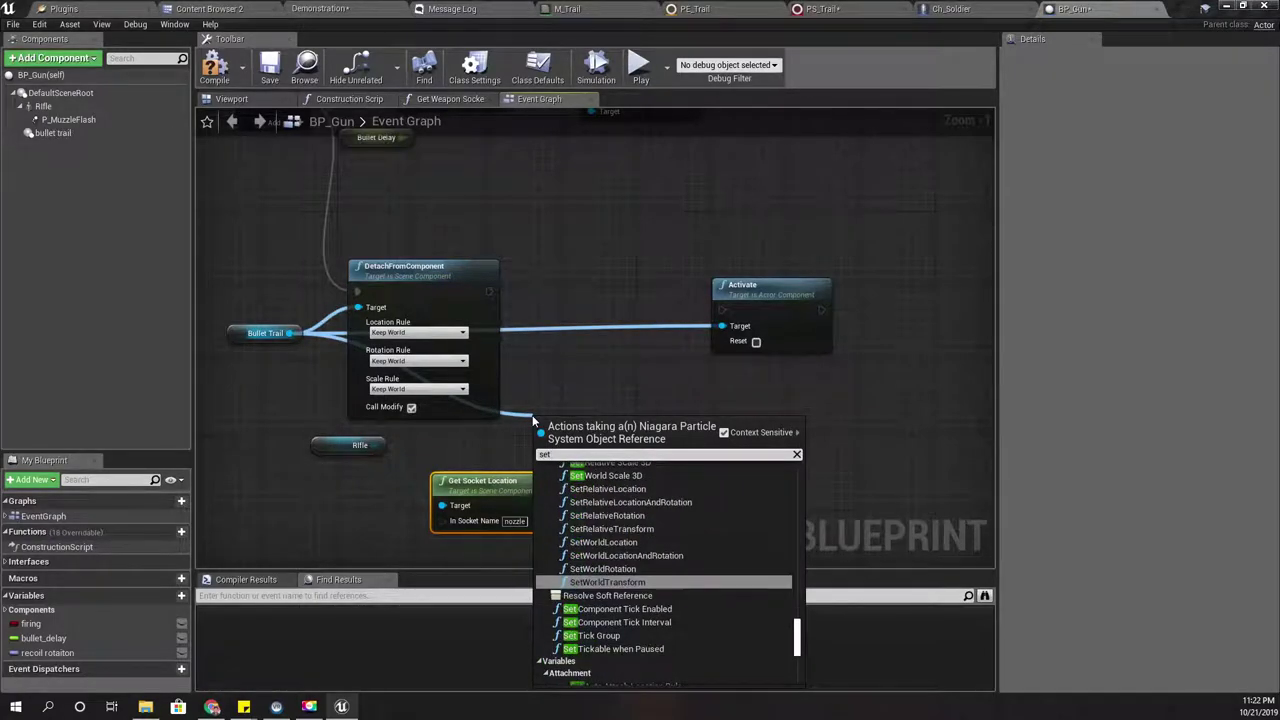
text( location)
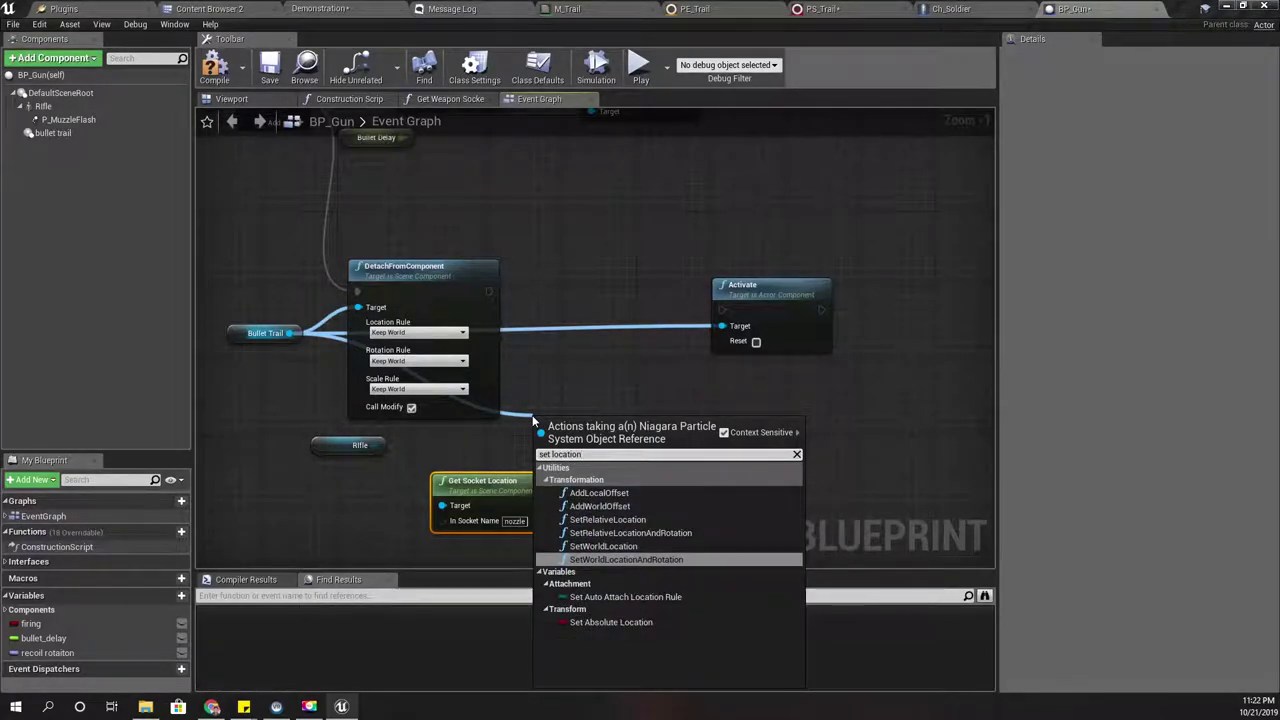
key(Up)
key(Up)
key(Up)
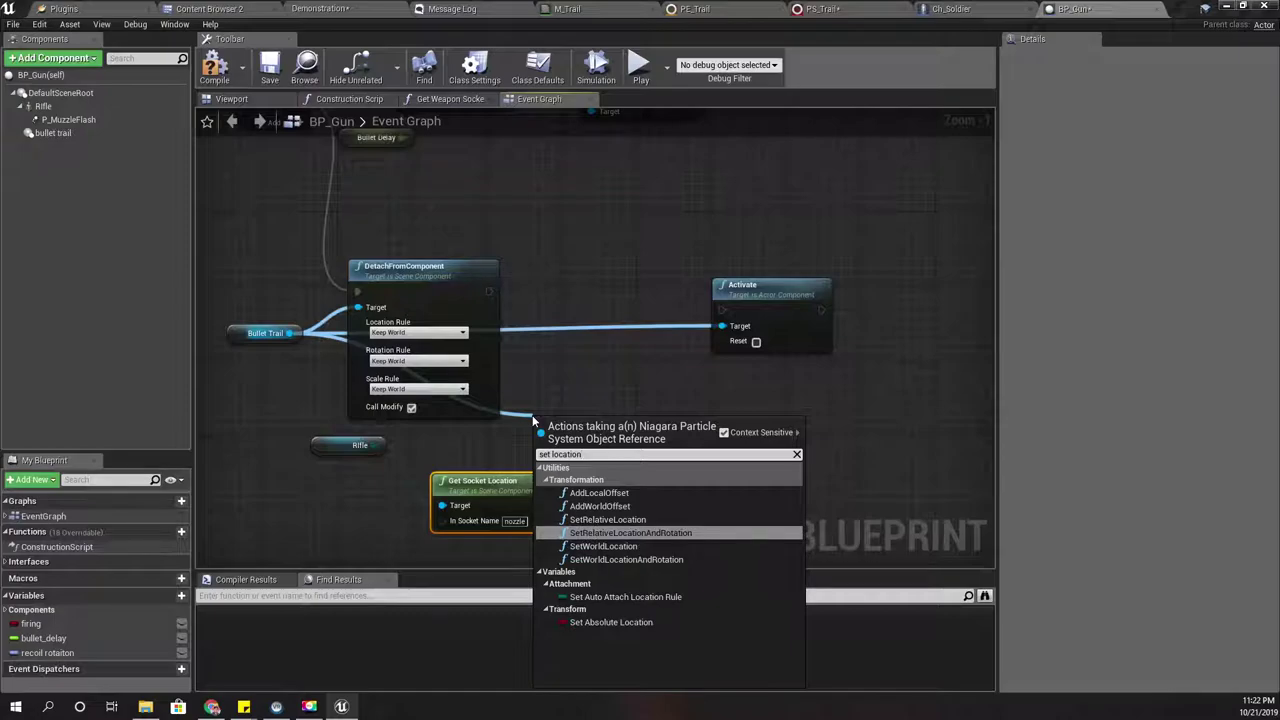
key(Down)
key(Down)
key(Return)
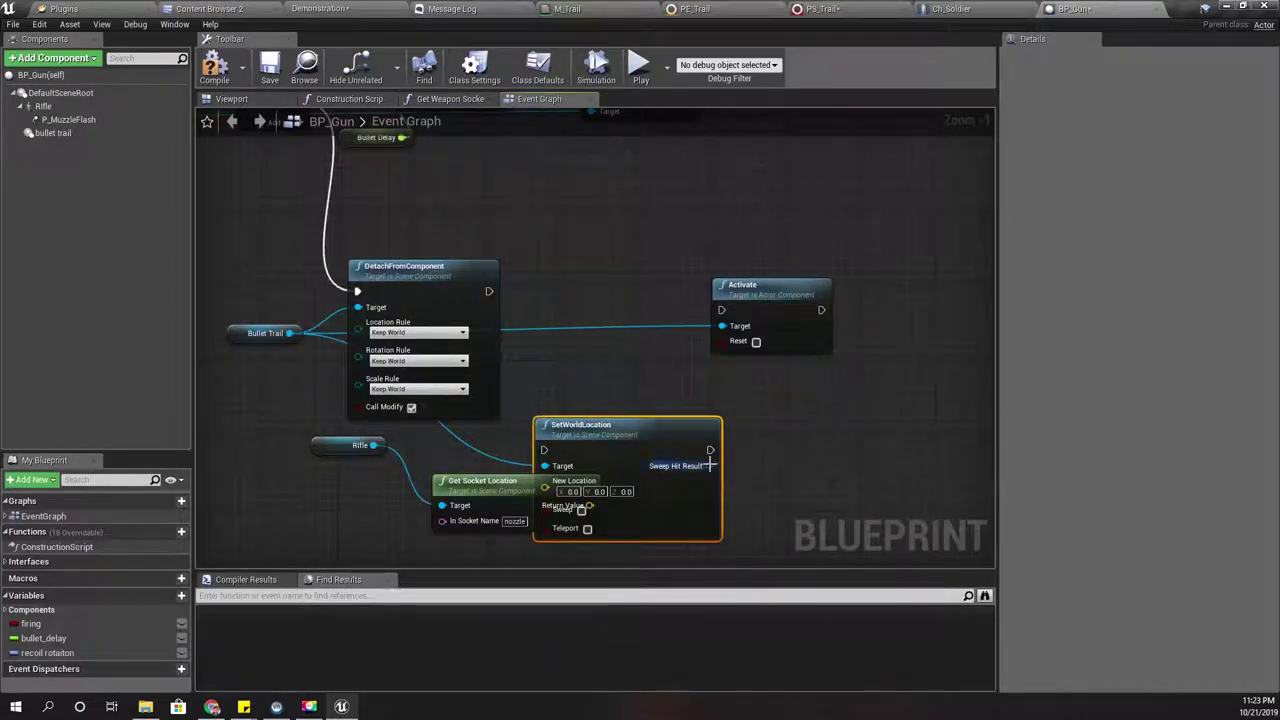
drag(782, 296, 873, 301)
drag(658, 430, 705, 299)
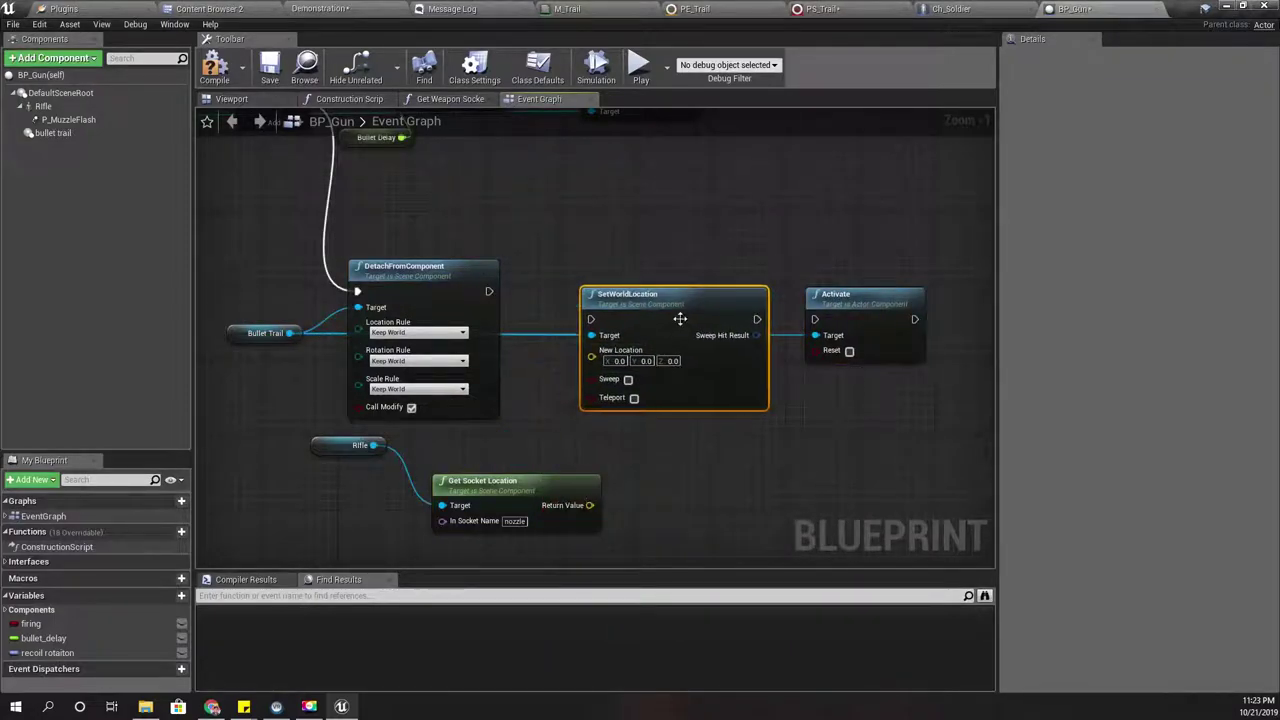
Step: Wire SetWorldLocation between DetachFromComponent and Activate with the nozzle socket location as New Location, and enable Reset on Activate
drag(590, 505, 489, 291)
right_drag(789, 378, 637, 373)
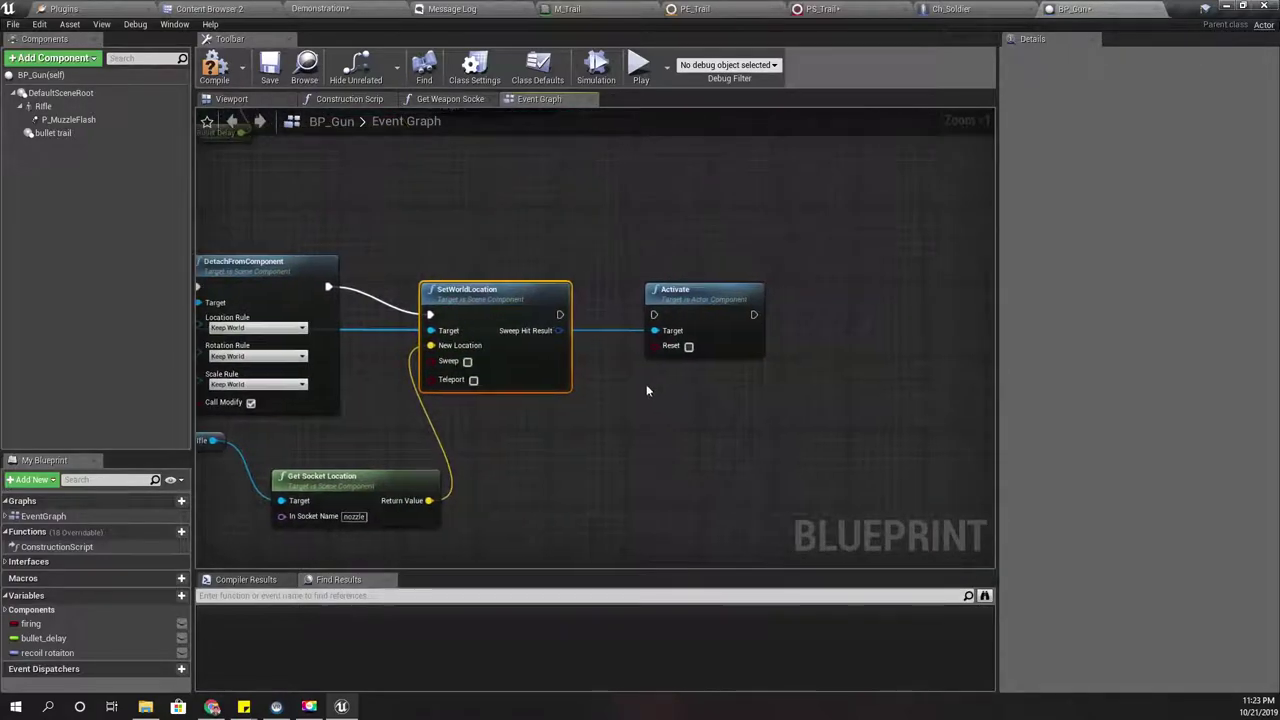
drag(565, 313, 658, 317)
right_drag(706, 408, 597, 397)
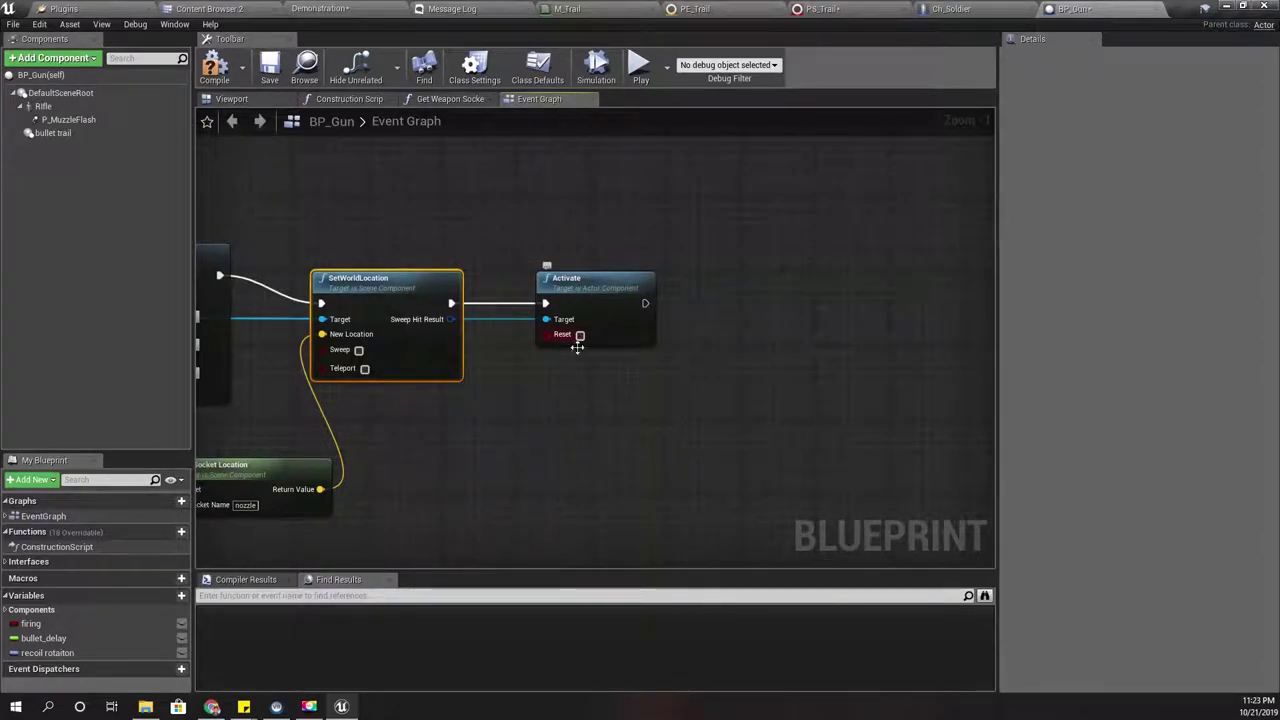
mouse_move(546, 448)
right_down()
mouse_move(540, 435)
mouse_move(597, 451)
mouse_move(530, 450)
right_up()
click(574, 322)
Step: Add a Move Component To node from the socket location's Return Value and run its Move input after Activate
right_drag(402, 449, 440, 436)
drag(367, 462, 523, 461)
text(move comp)
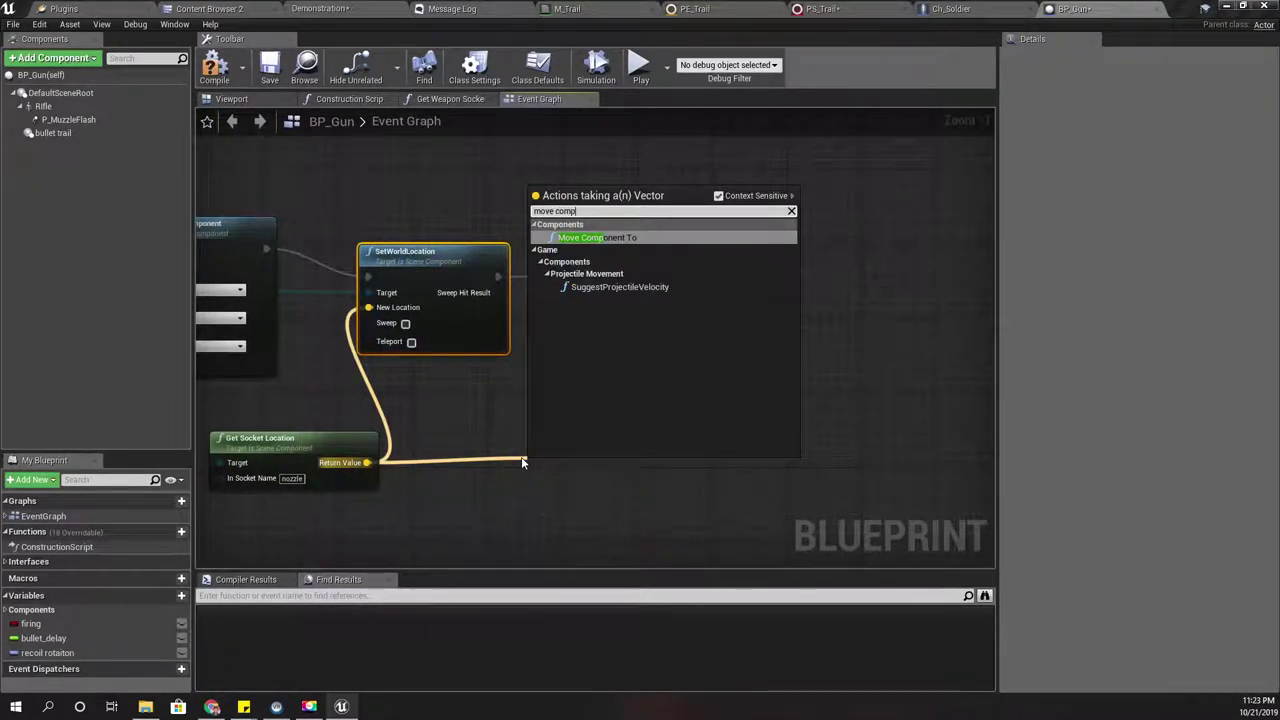
text(o)
key(Return)
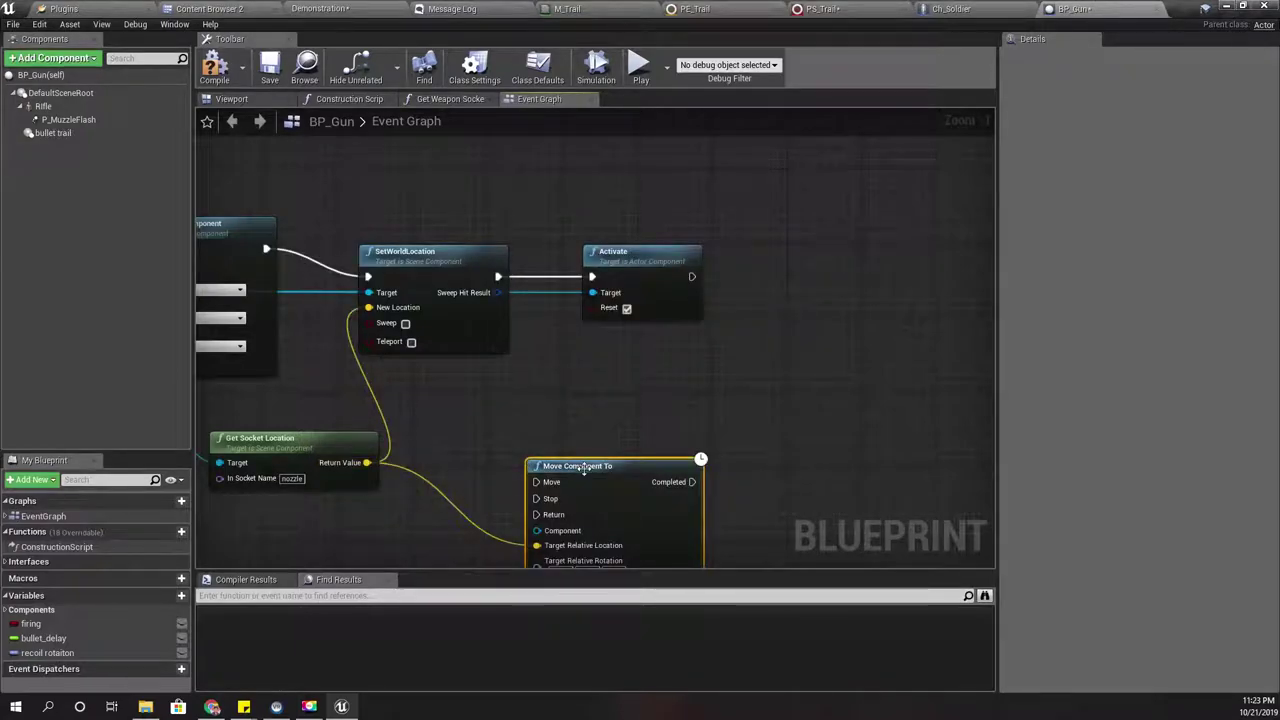
drag(583, 469, 773, 257)
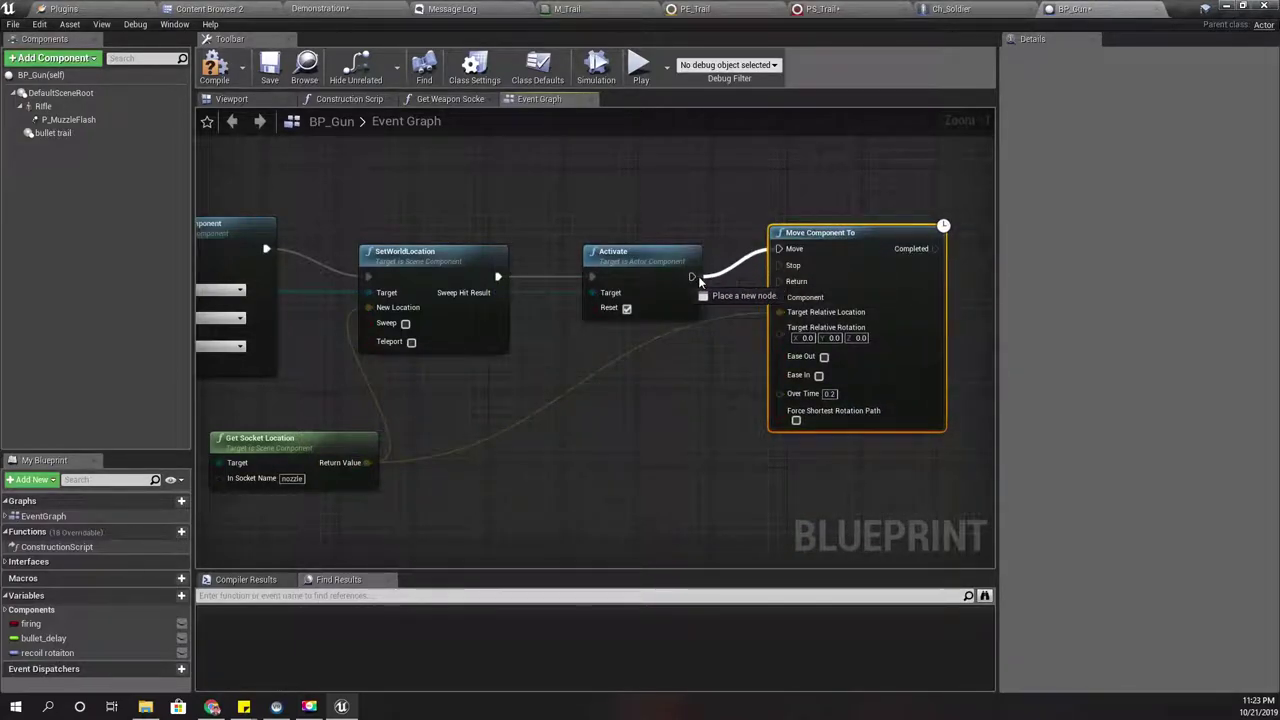
drag(699, 281, 693, 278)
Step: Move the Spawn Emitter at Location node further away from the Spawn Decal at Location node
right_drag(550, 402, 660, 414)
scroll(660, 414, down, 4)
right_drag(458, 362, 697, 402)
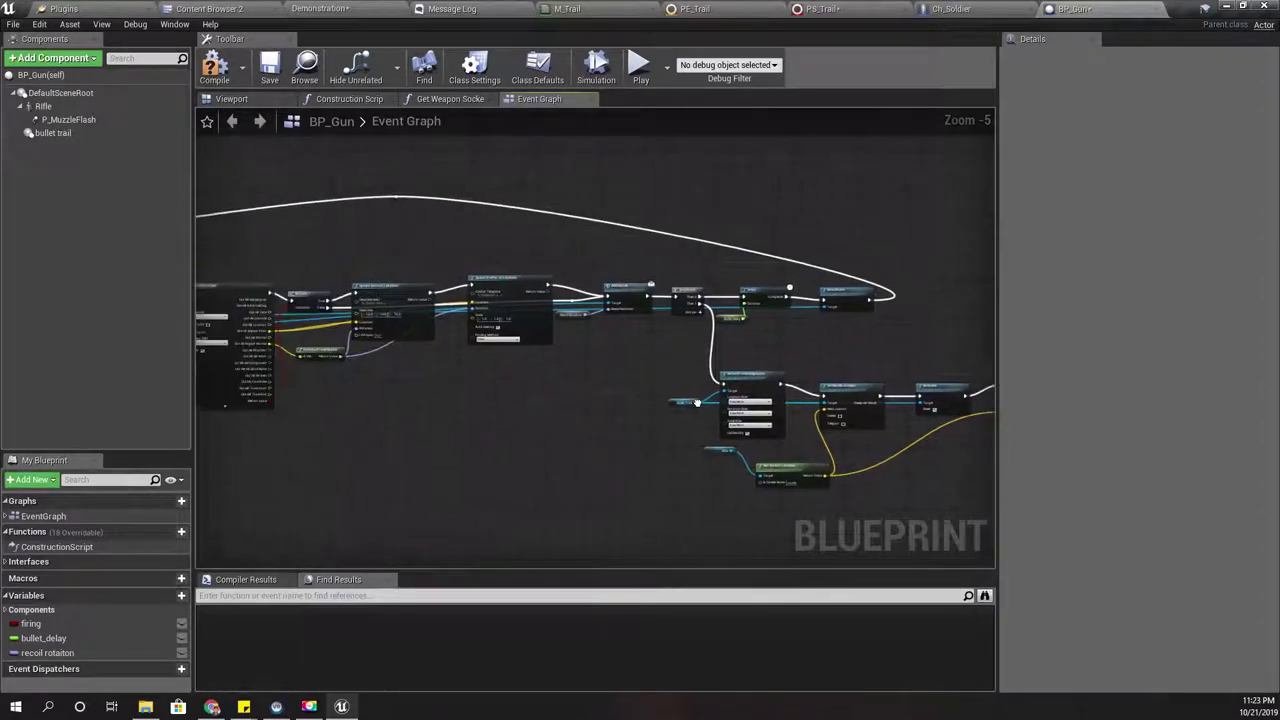
right_drag(312, 375, 617, 435)
scroll(366, 382, up, 3)
right_drag(556, 359, 564, 281)
scroll(406, 354, up, 2)
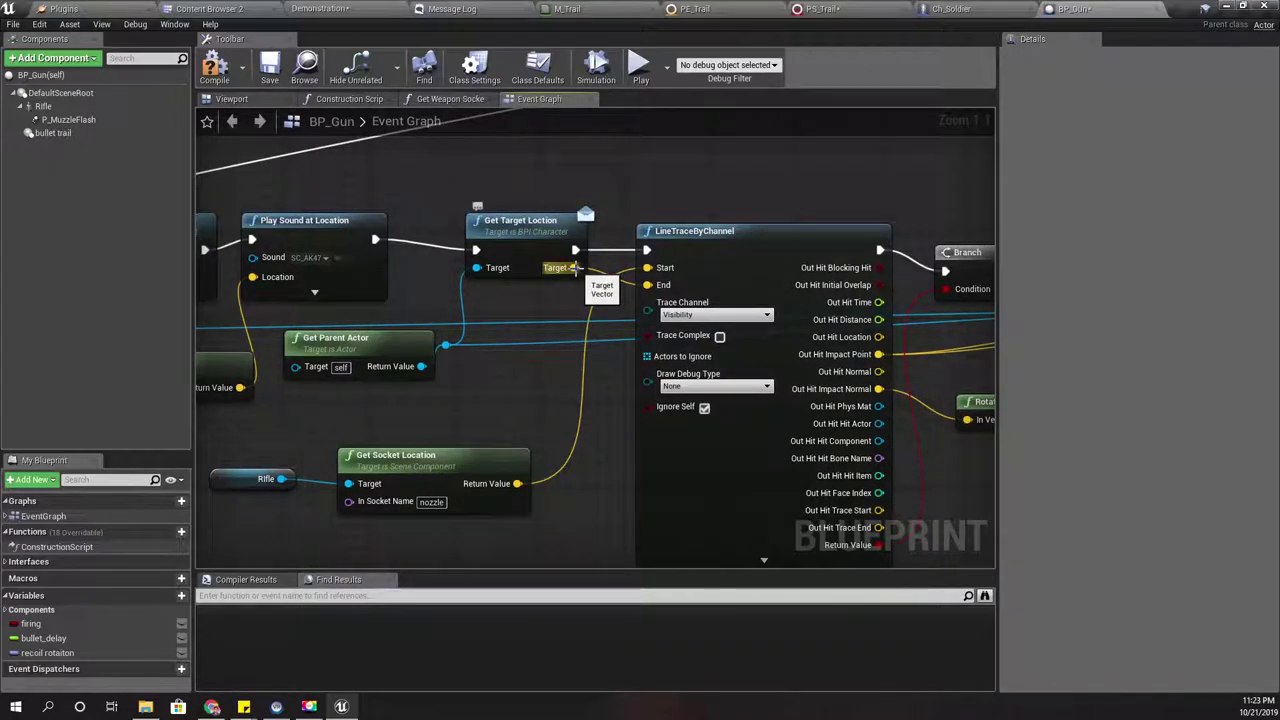
right_drag(780, 428, 440, 432)
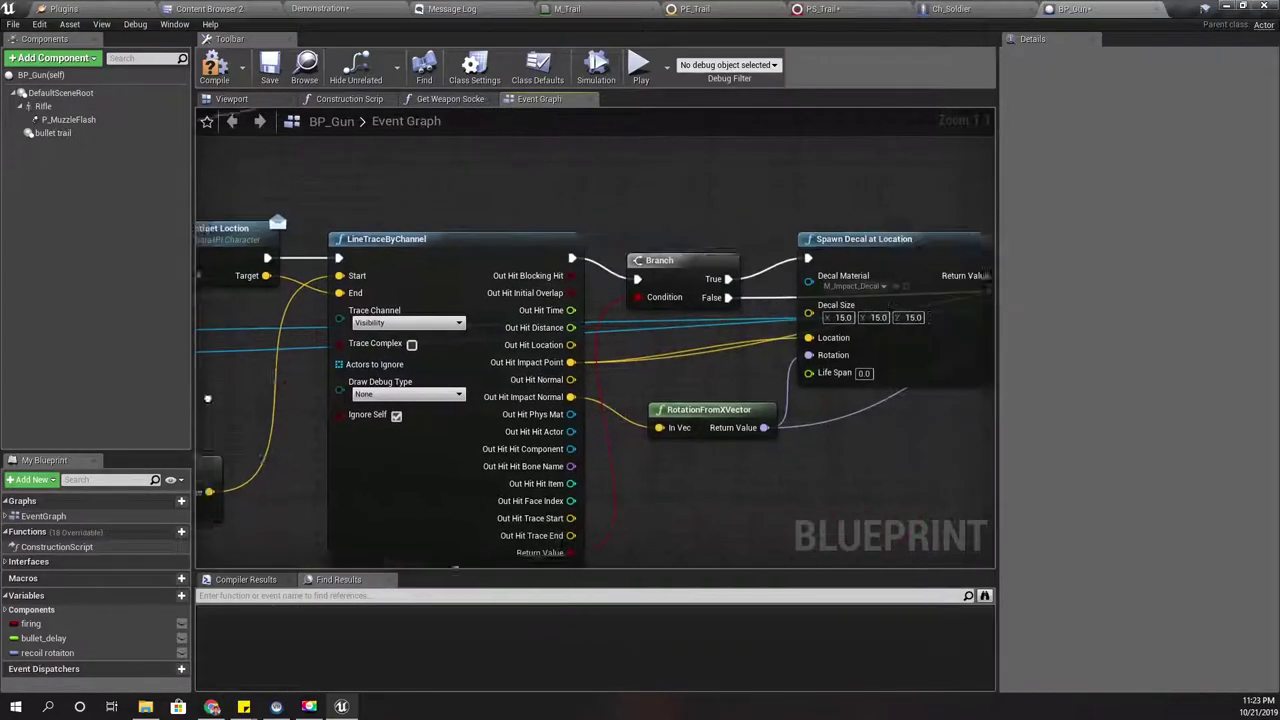
right_drag(820, 456, 326, 442)
right_drag(707, 456, 427, 457)
right_drag(650, 440, 874, 427)
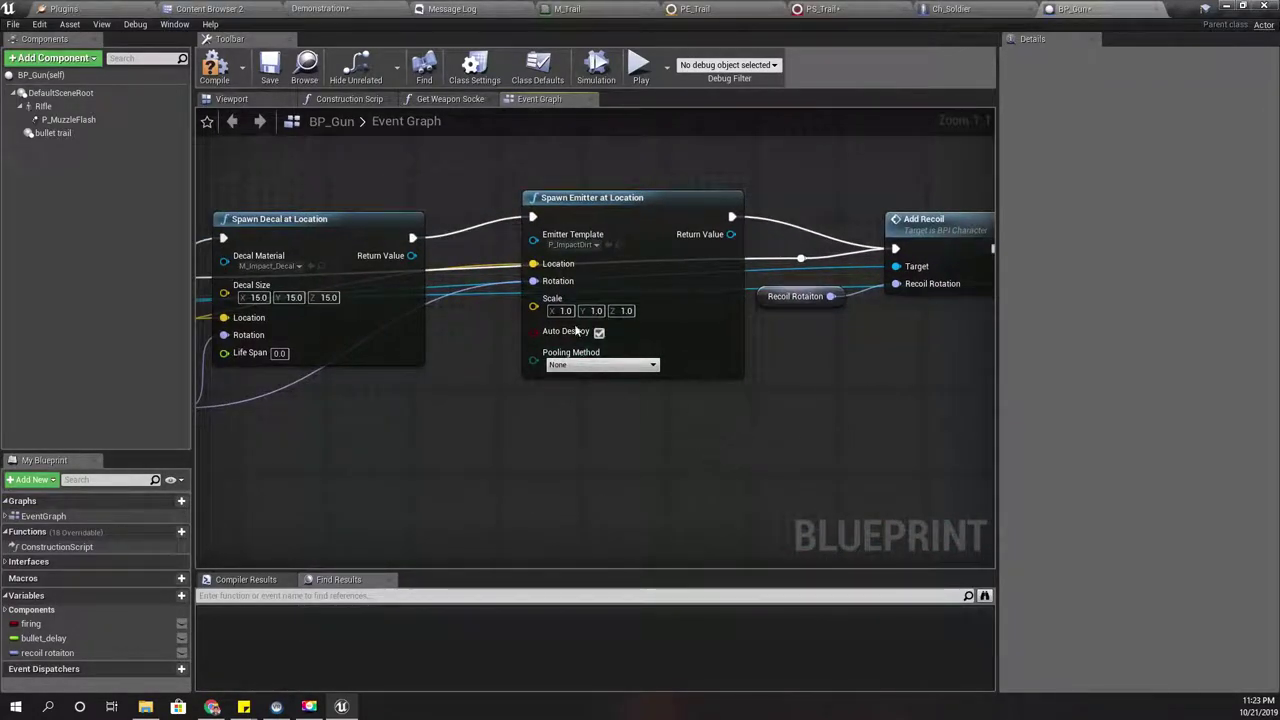
drag(641, 201, 726, 232)
Step: Add a reroute point on LineTraceByChannel's Out Hit Impact Point wire and connect it to Move Component To's Target Relative Location
right_drag(466, 469, 1038, 403)
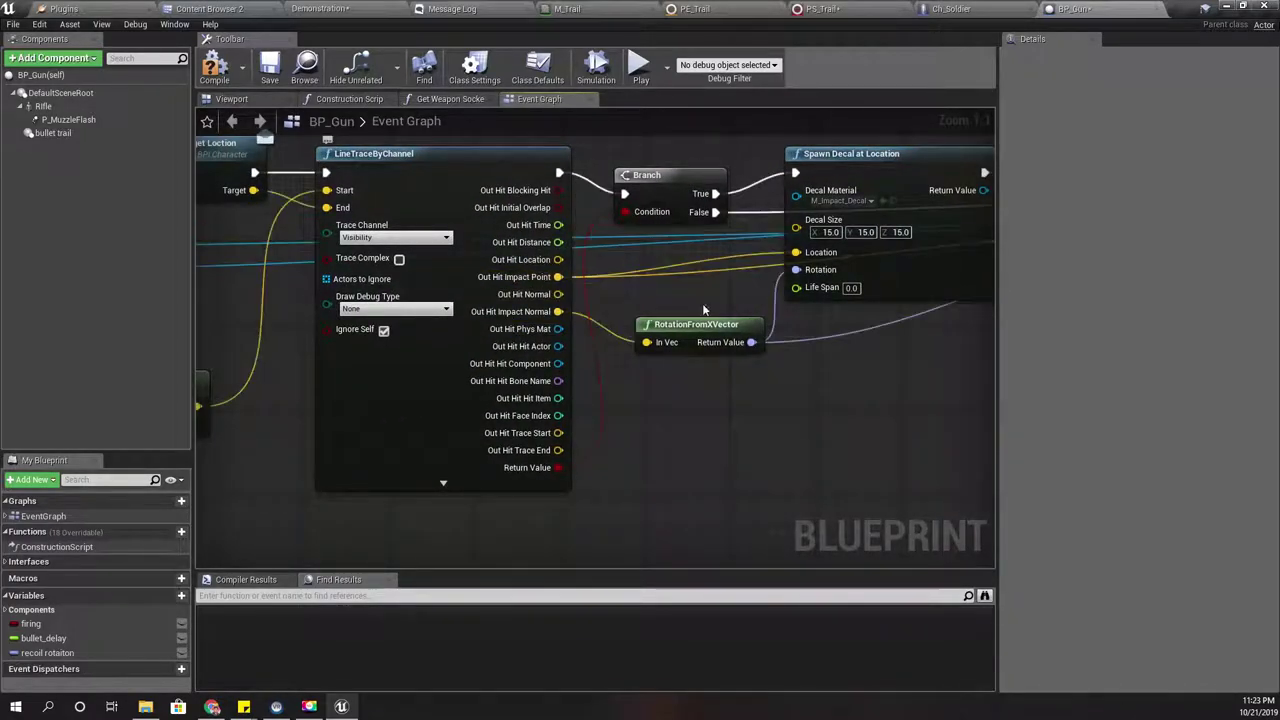
right_drag(915, 521, 627, 527)
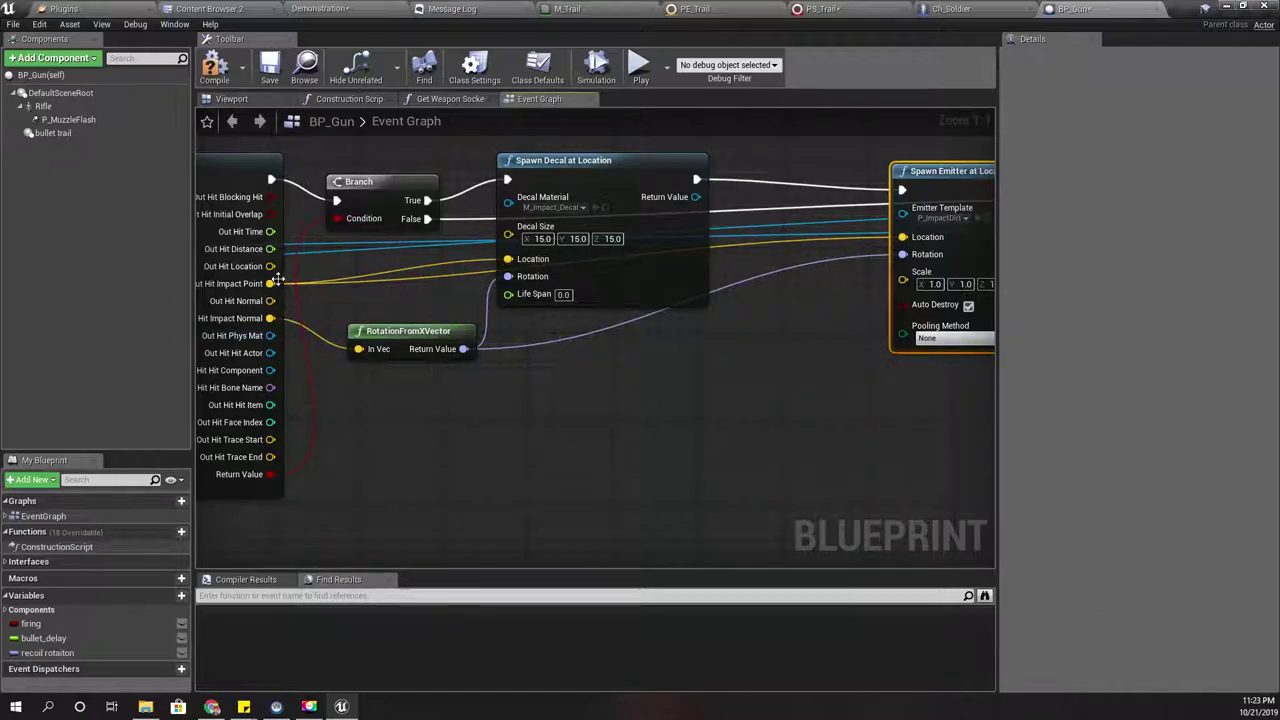
double_click(392, 279)
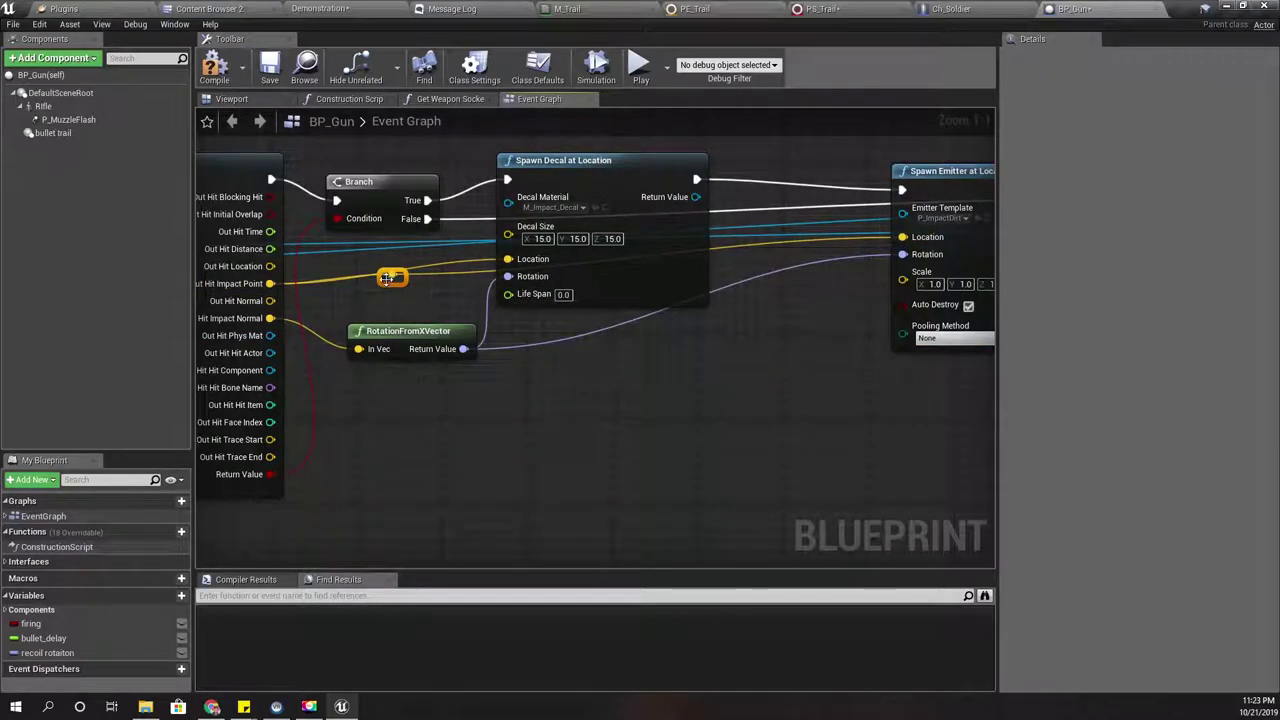
drag(393, 277, 716, 336)
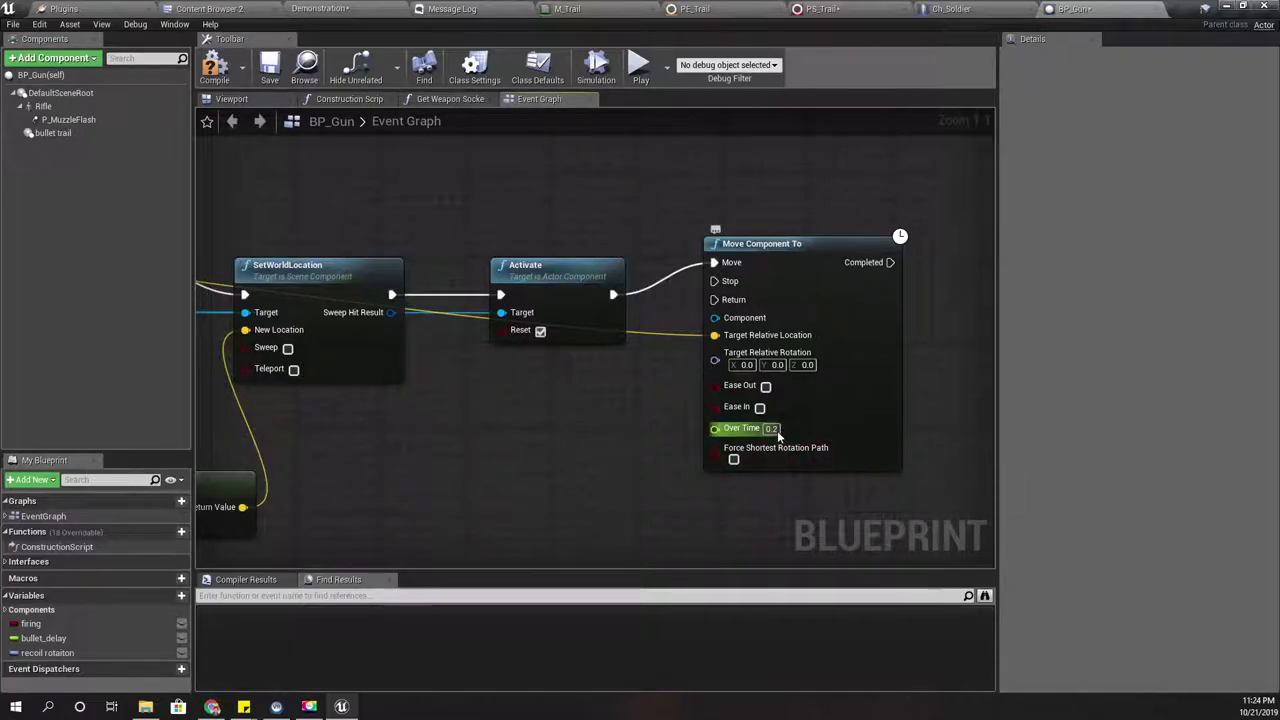
Step: Compile the BP_Gun blueprint and save all modified assets
mouse_move(520, 481)
right_down()
mouse_move(591, 472)
mouse_move(510, 454)
mouse_move(579, 490)
mouse_move(502, 475)
right_up()
scroll(588, 468, down, 2)
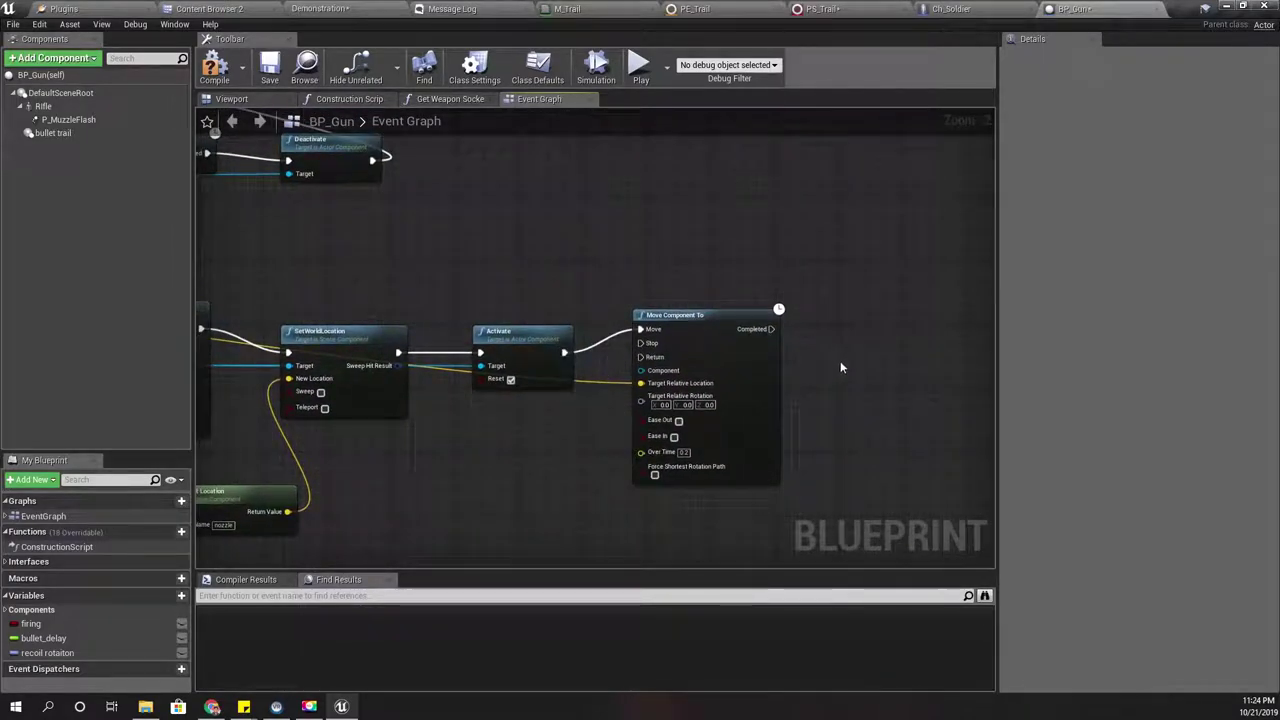
right_drag(840, 367, 759, 357)
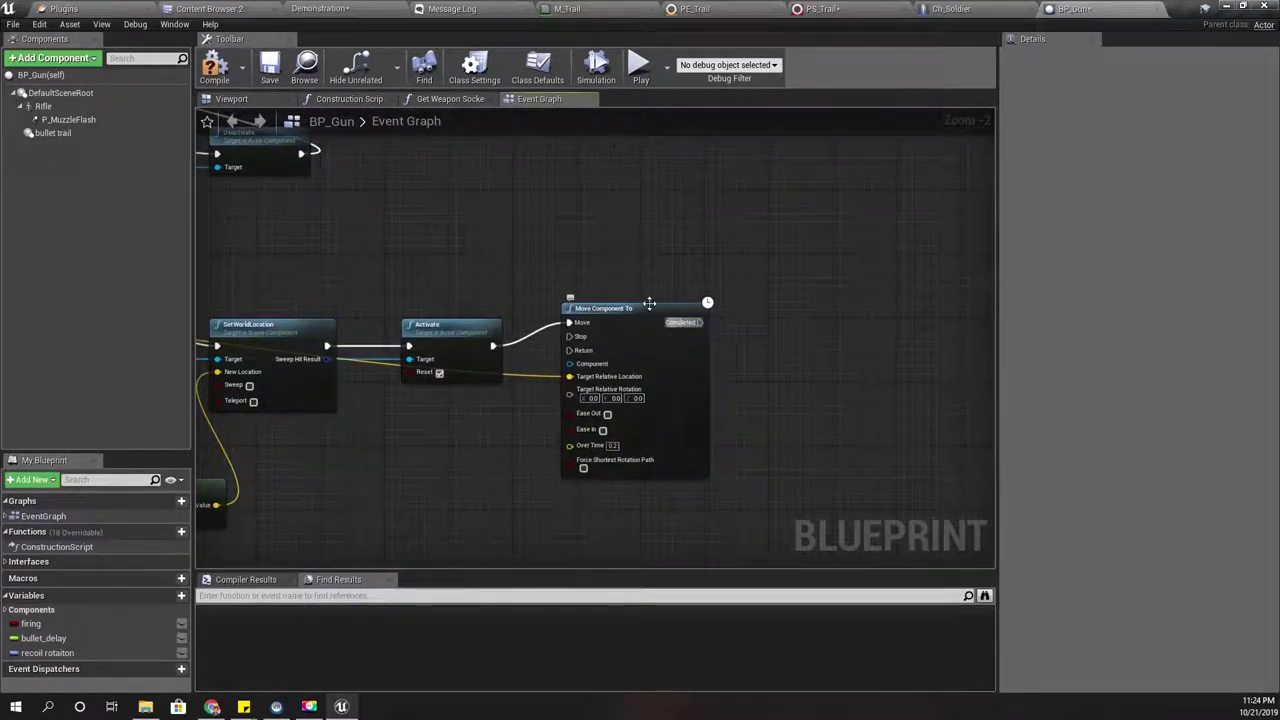
right_drag(632, 302, 507, 272)
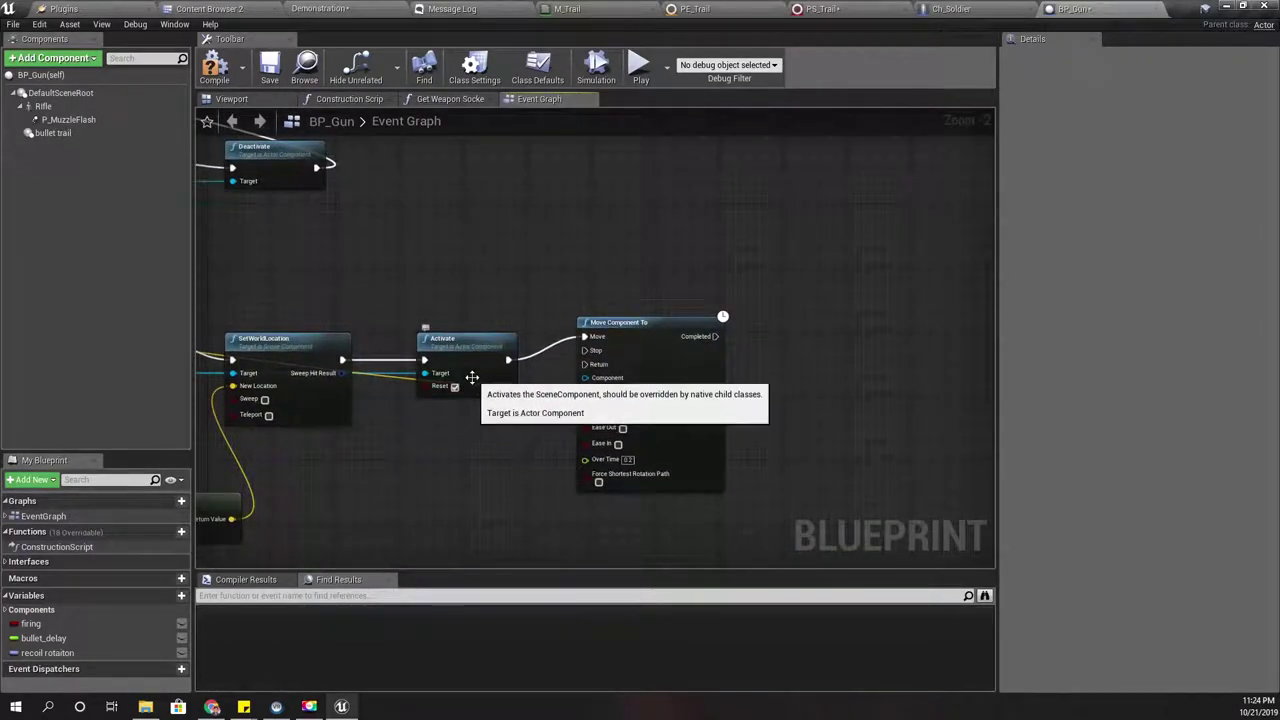
click(216, 68)
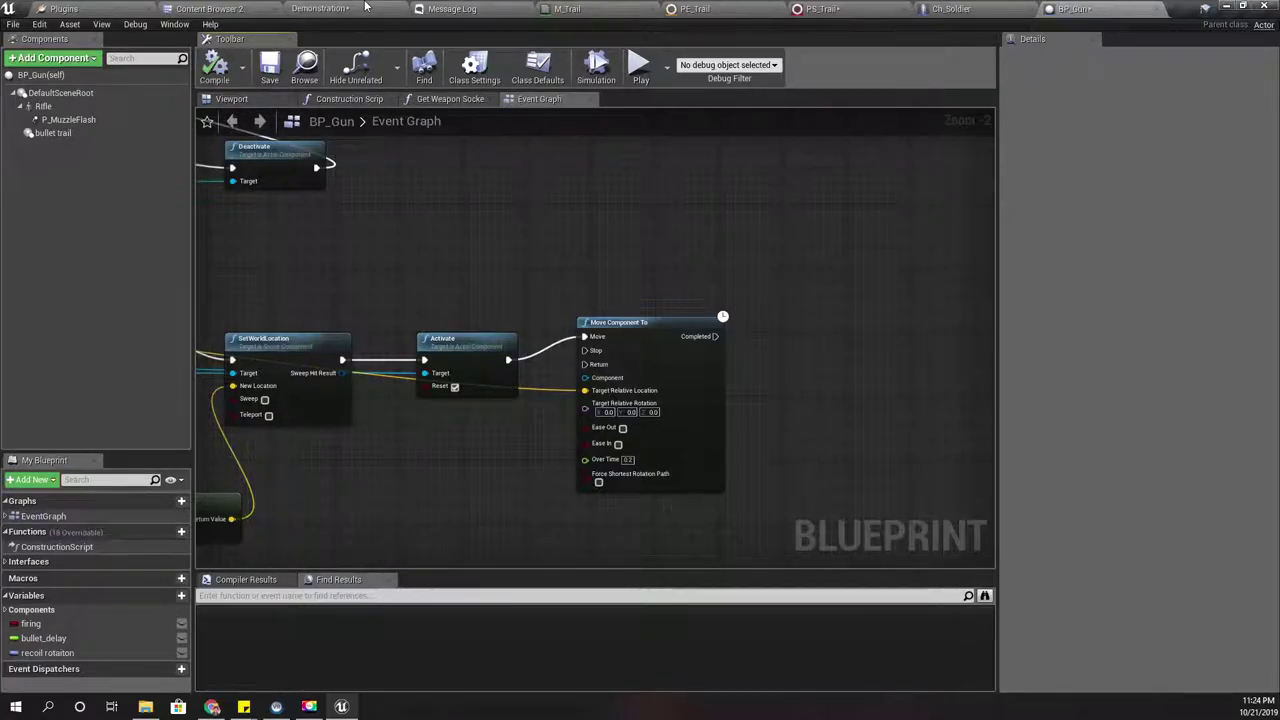
key(ctrl+shift+s)
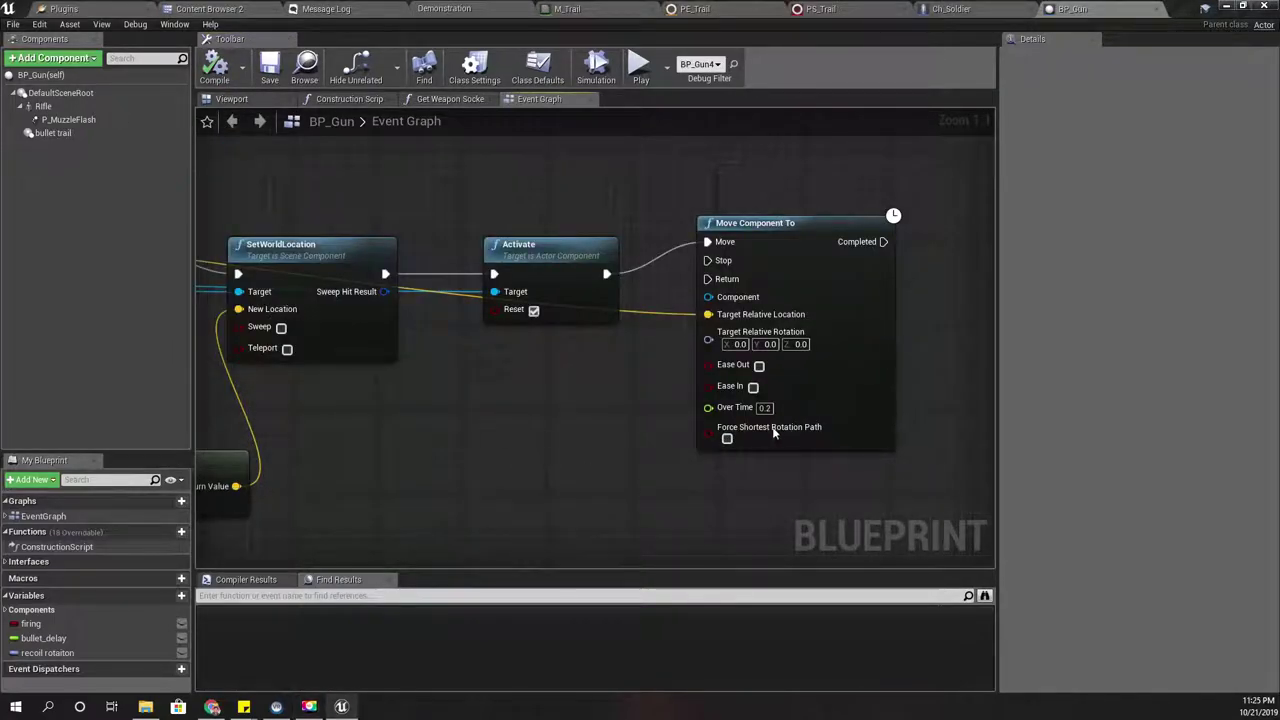
Step: Shift the Activate node slightly upward and connect the Bullet Trail reference to Move Component To's Component input
right_drag(478, 428, 614, 422)
drag(682, 242, 682, 210)
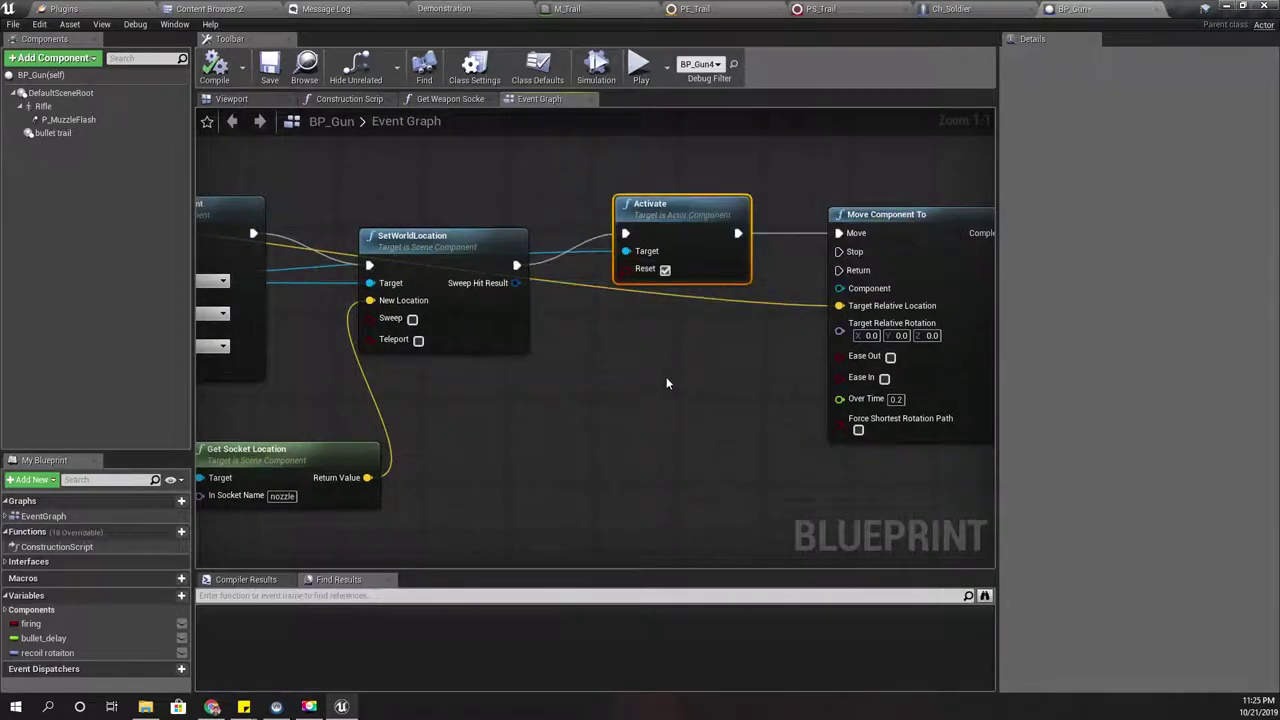
right_drag(661, 387, 964, 341)
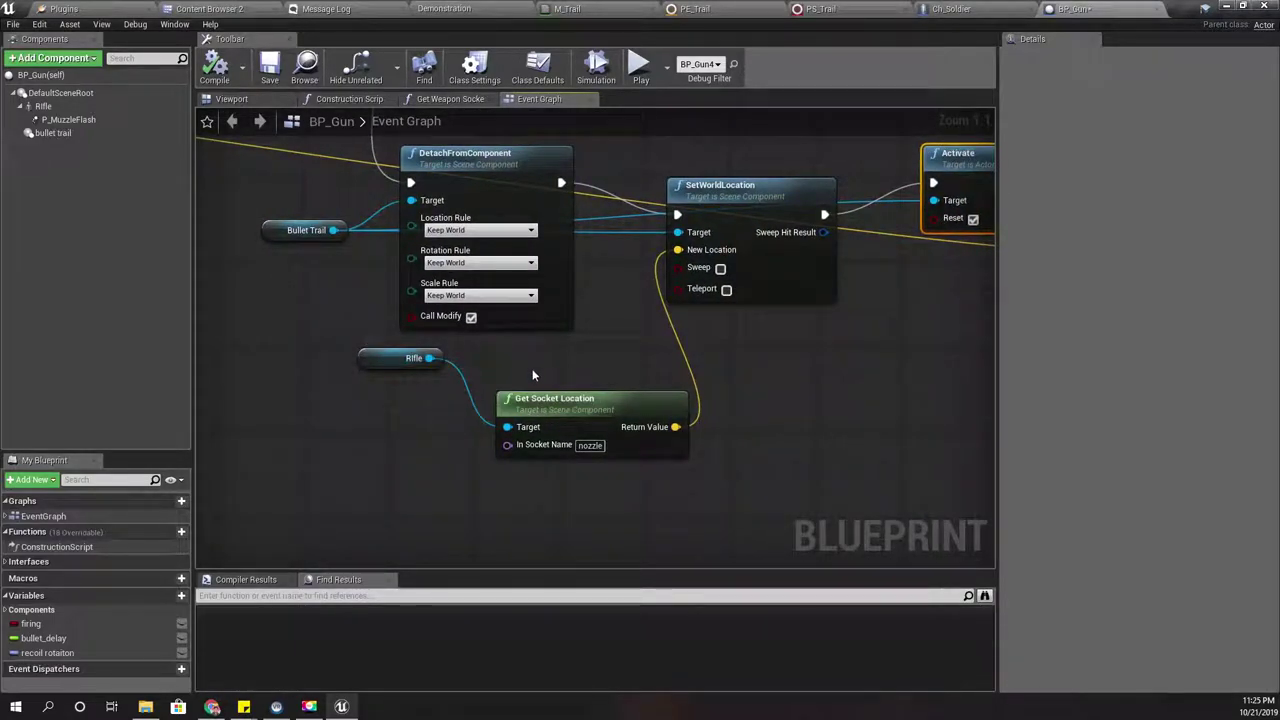
drag(333, 230, 645, 237)
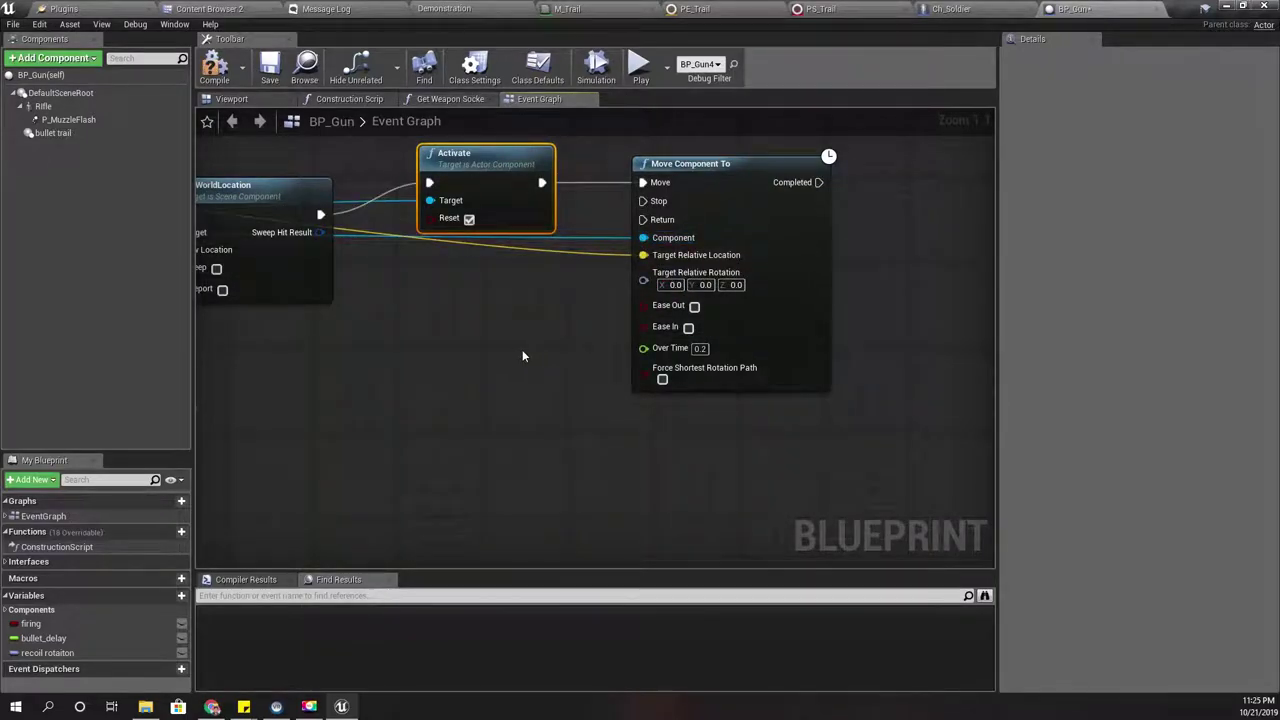
right_drag(483, 348, 605, 361)
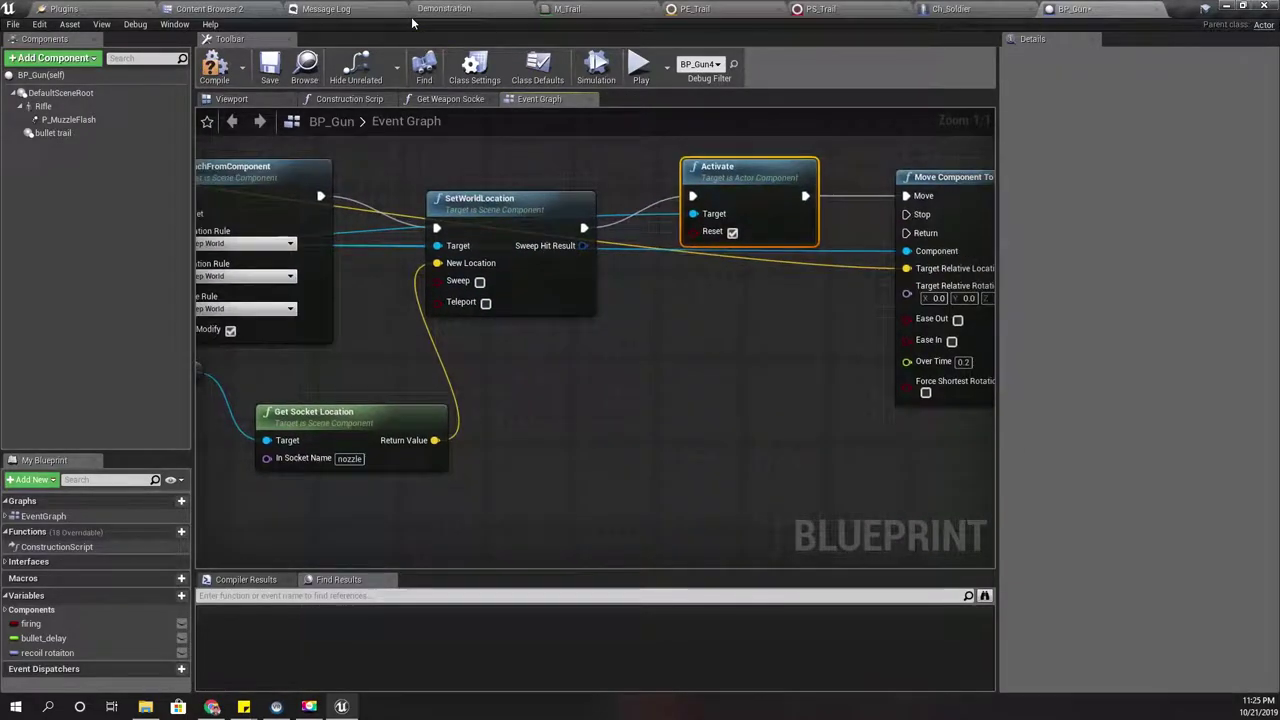
Step: Compile the BP_Gun blueprint and start playing the Demonstration level
click(215, 72)
key(alt+Tab)
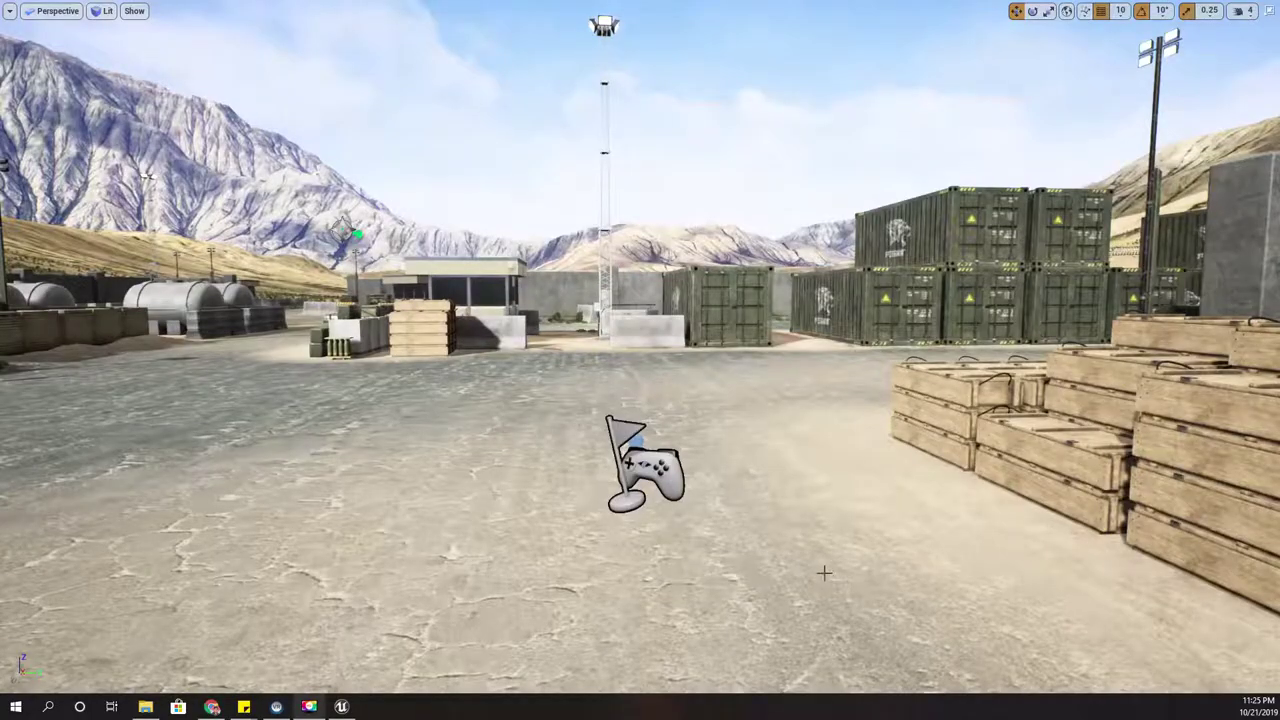
right_drag(825, 572, 821, 573)
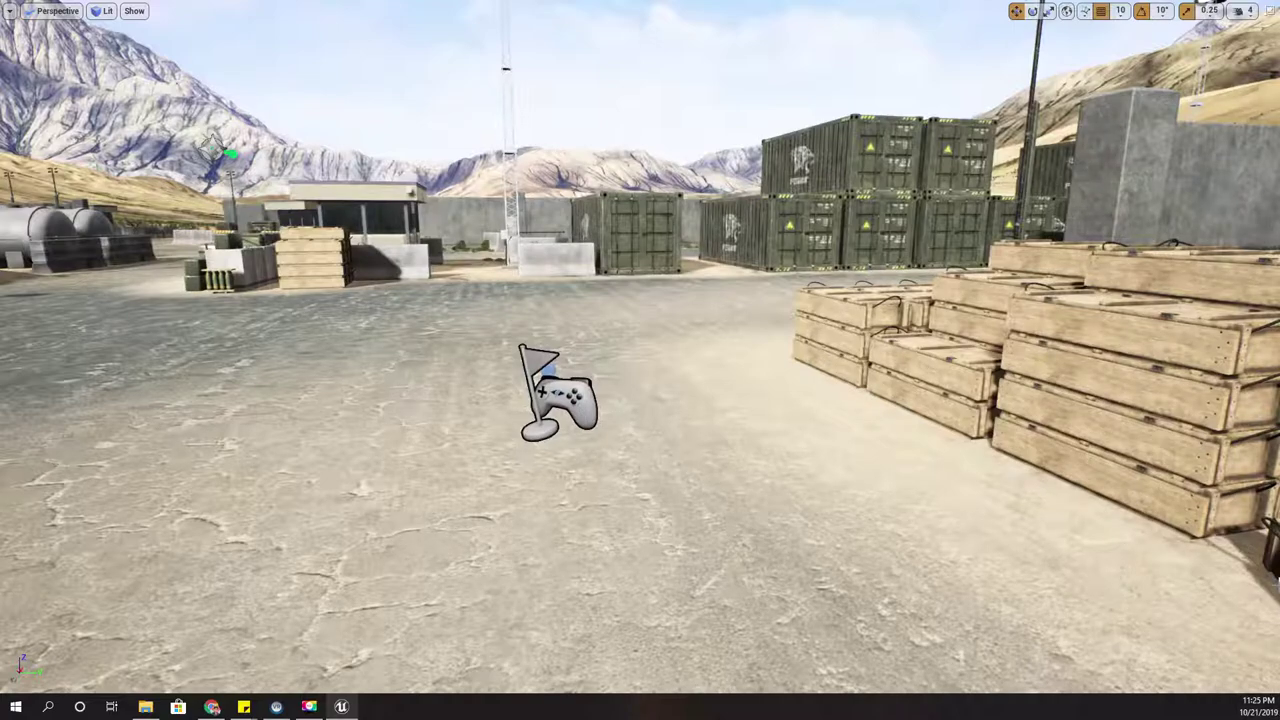
key(alt+p)
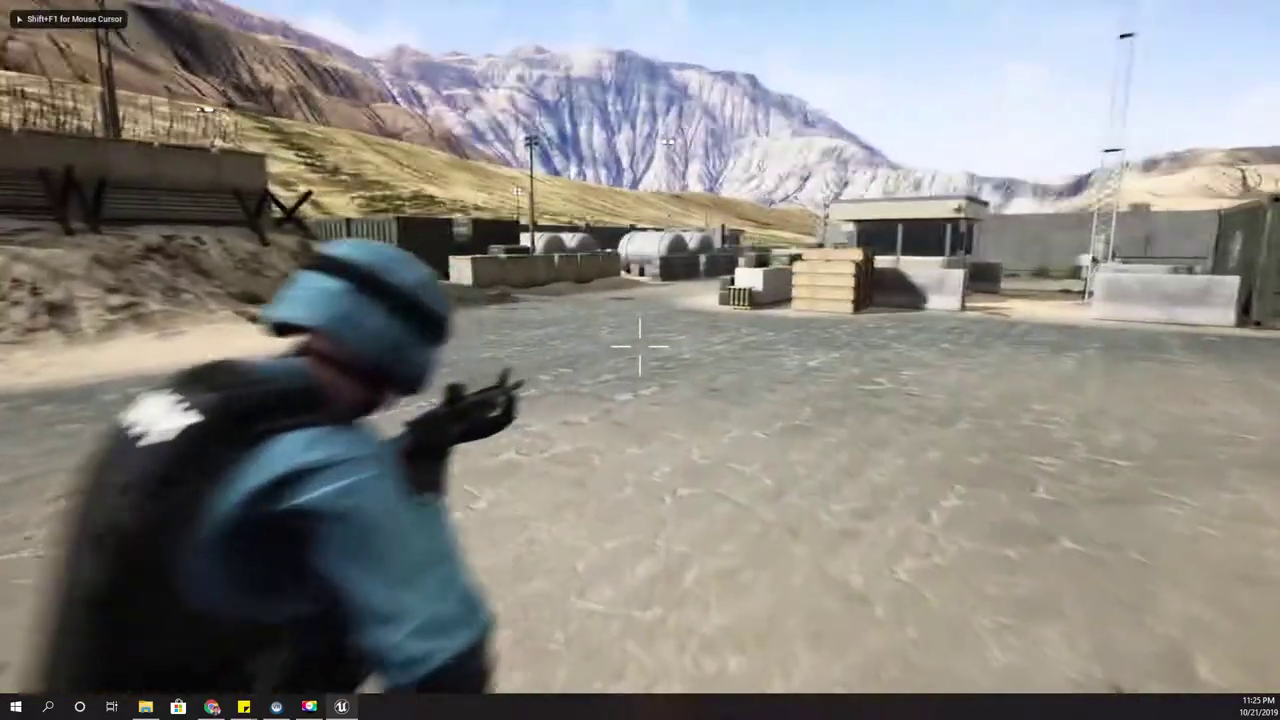
Step: Test-fire the rifle at the ground and the wooden crates, examine the bullet trails, and end the play session
click(640, 360)
click(640, 360)
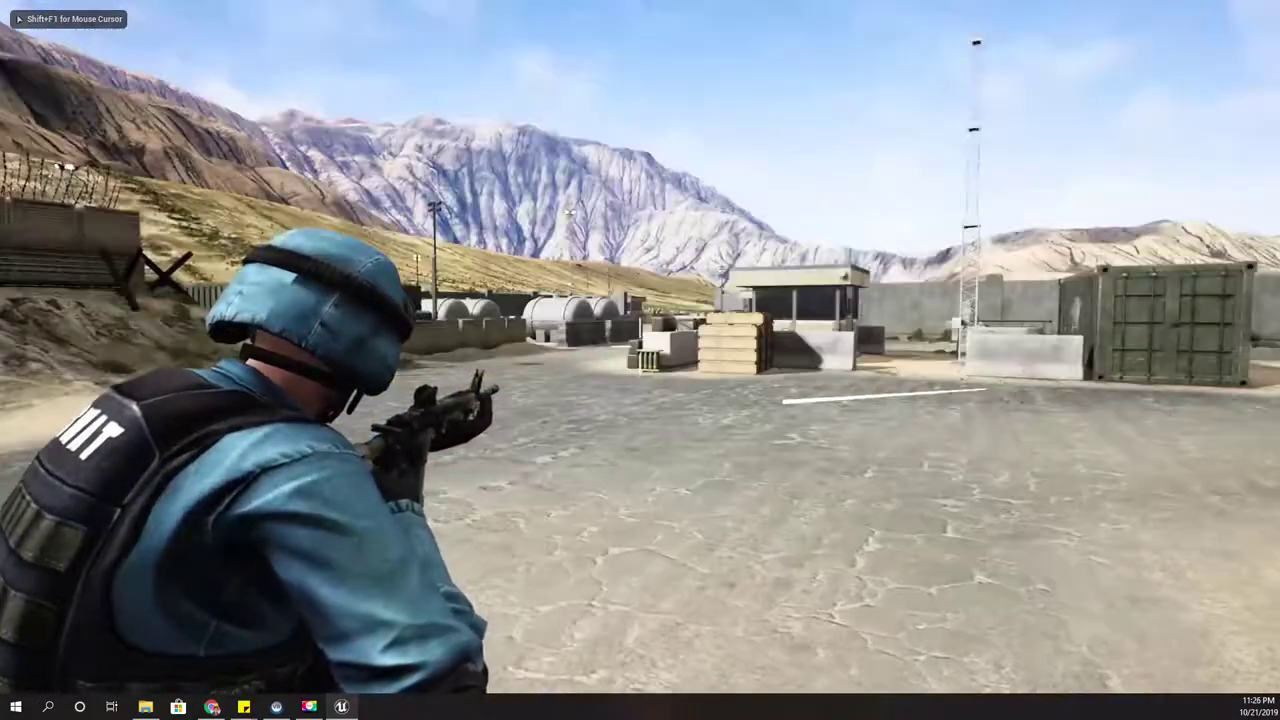
click(640, 360)
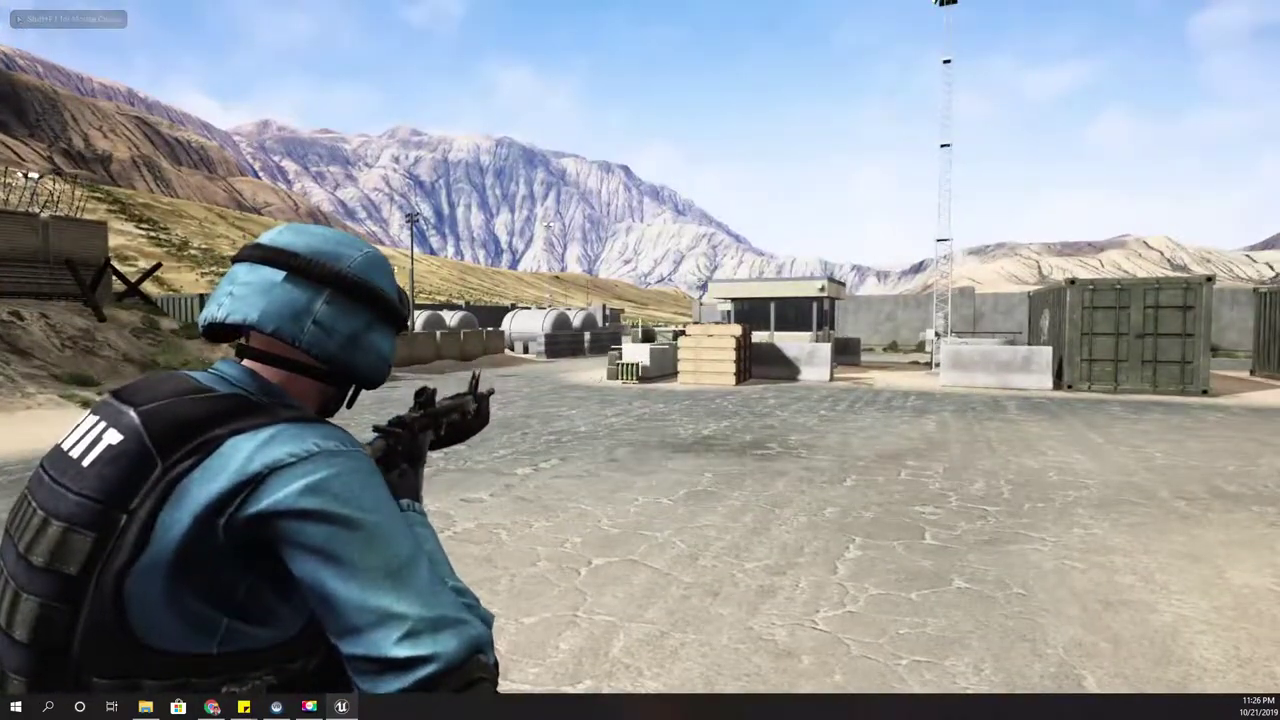
click(640, 346)
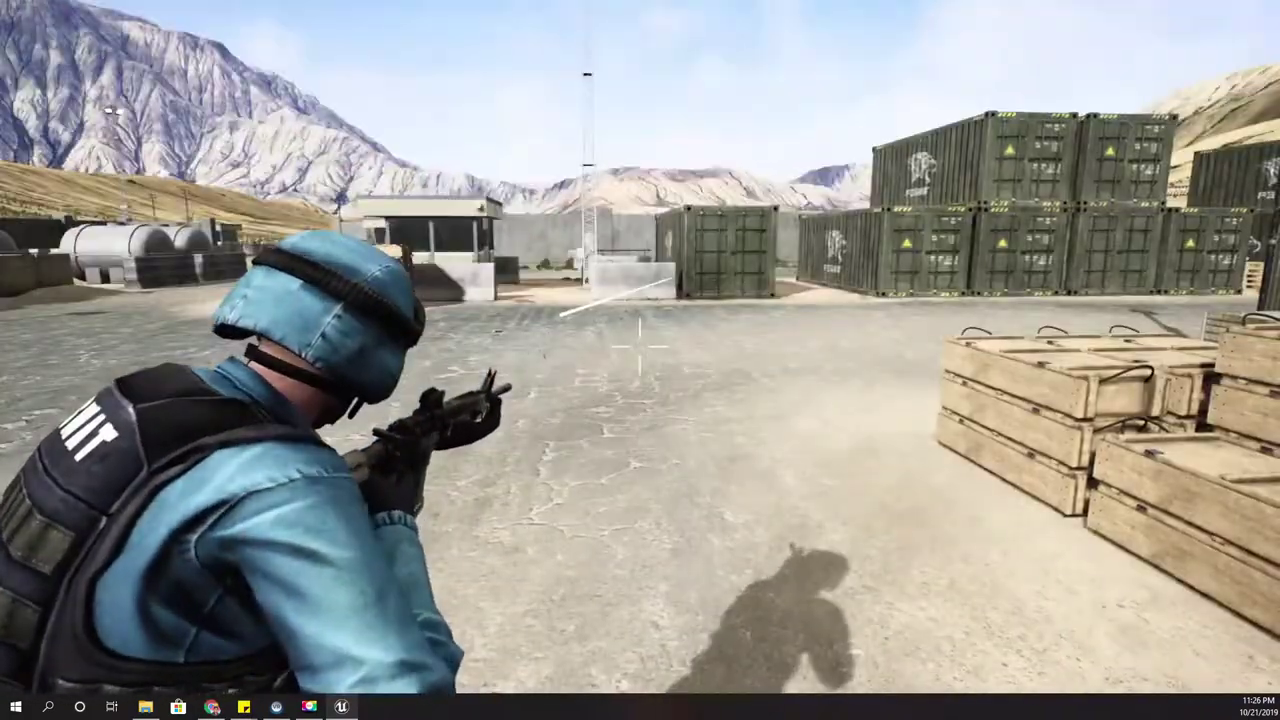
click(640, 346)
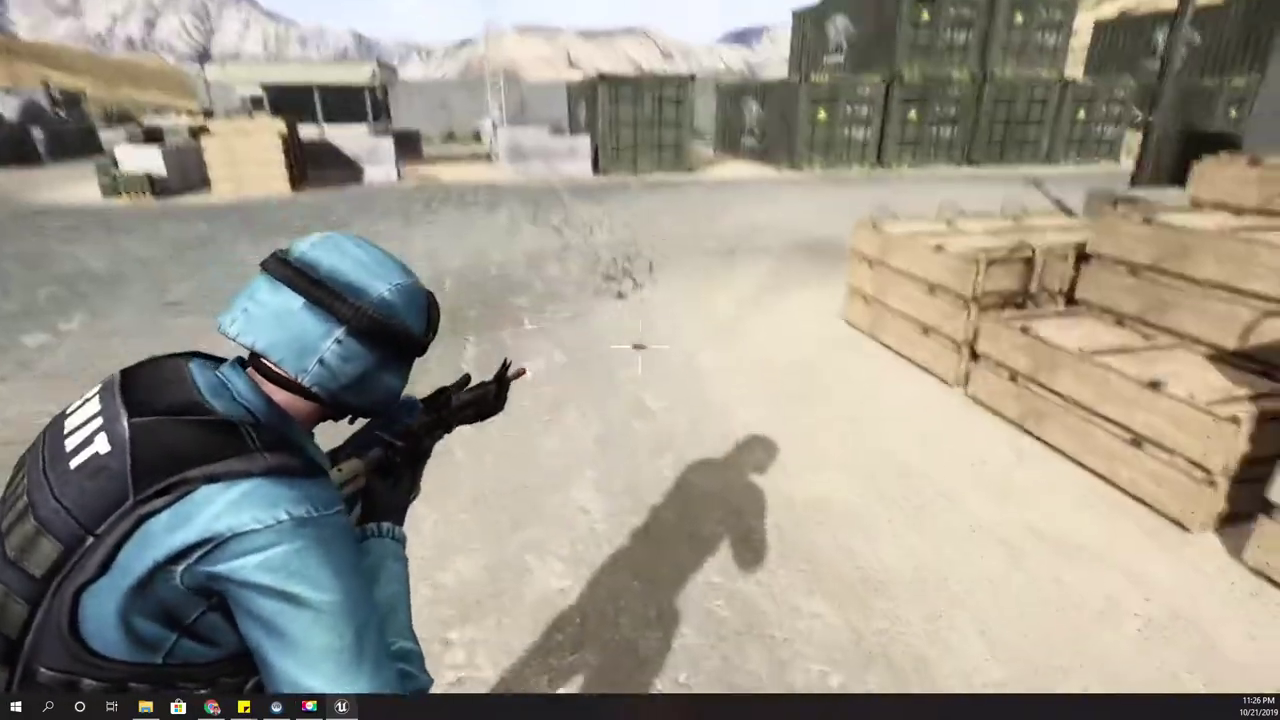
click(640, 346)
click(640, 346)
click(640, 346)
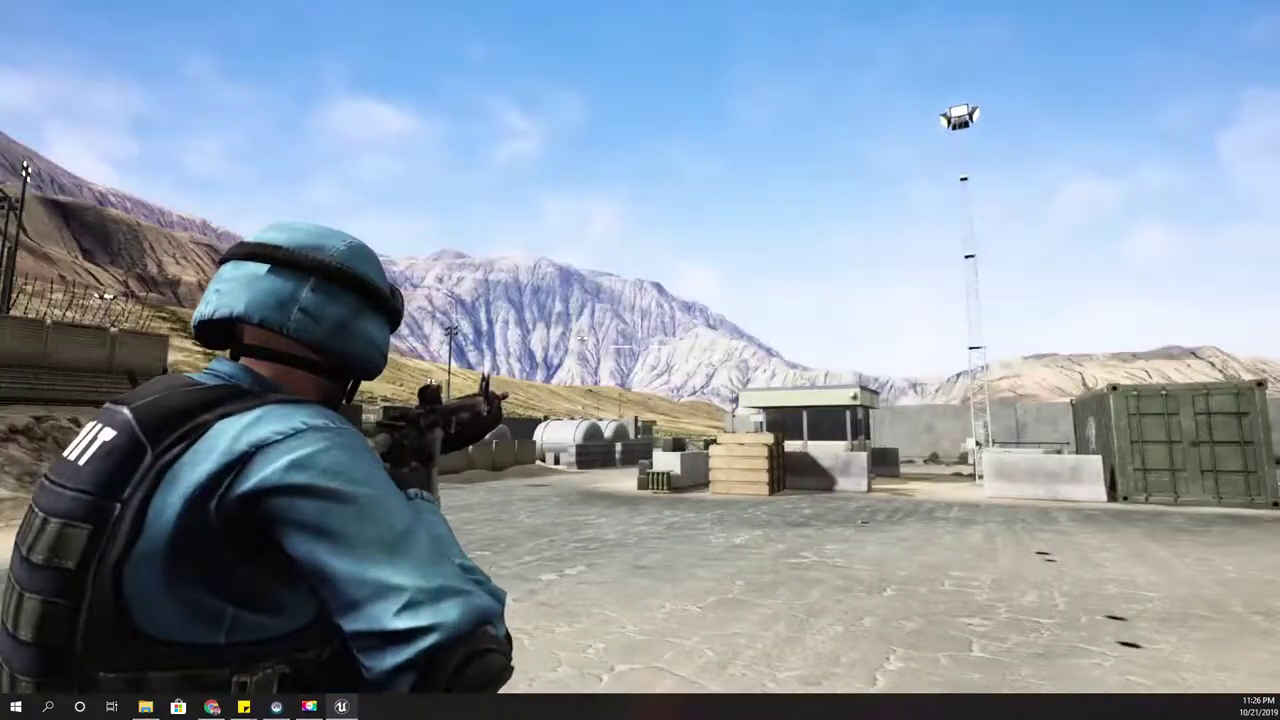
click(640, 343)
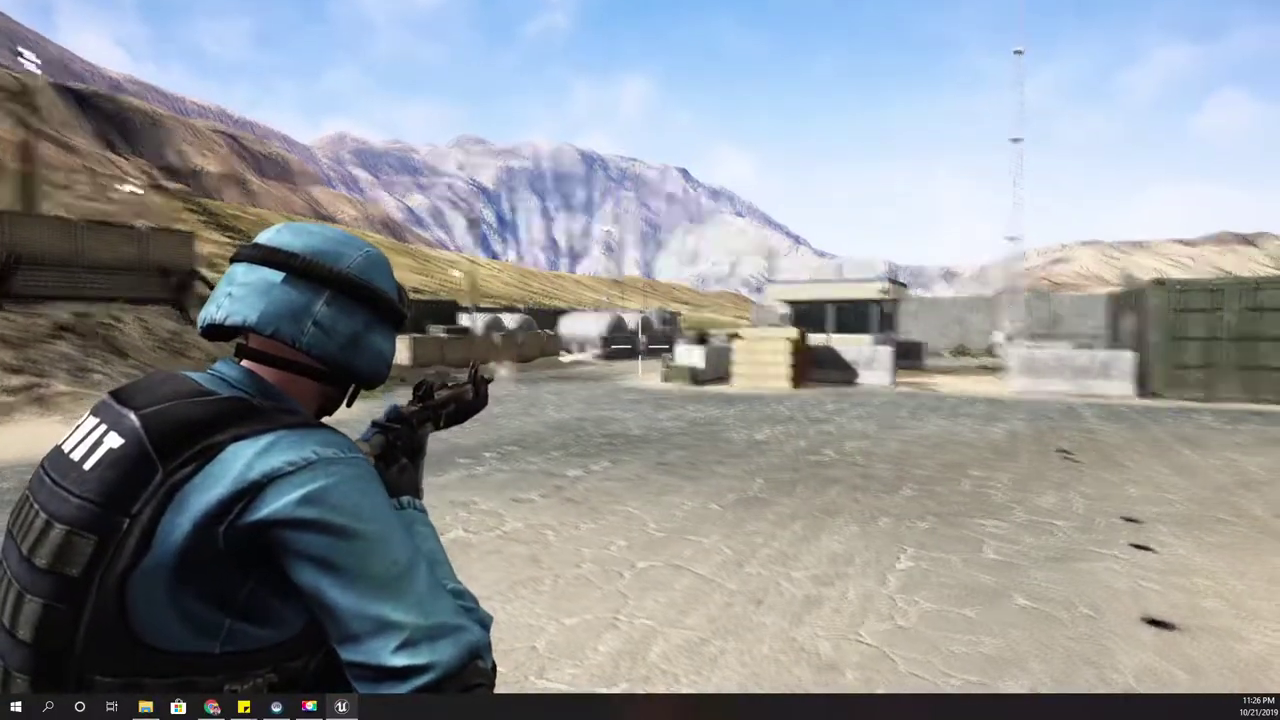
click(640, 343)
click(640, 343)
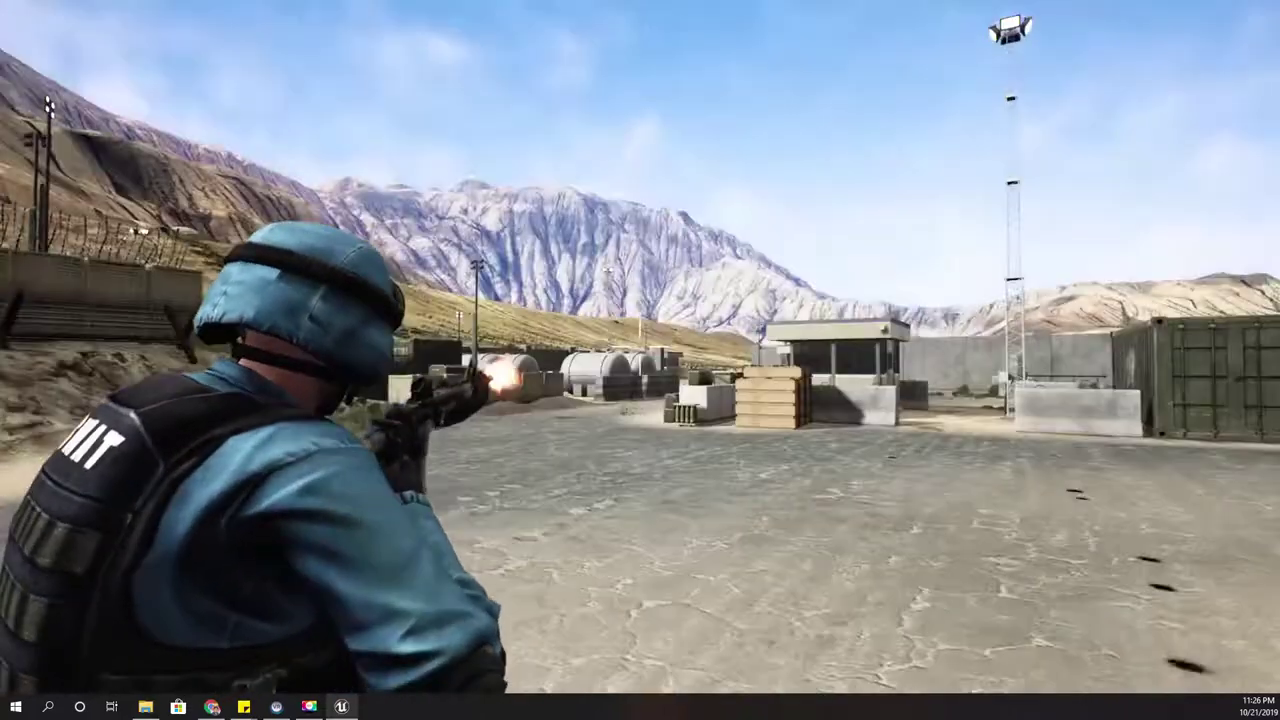
click(640, 346)
click(640, 346)
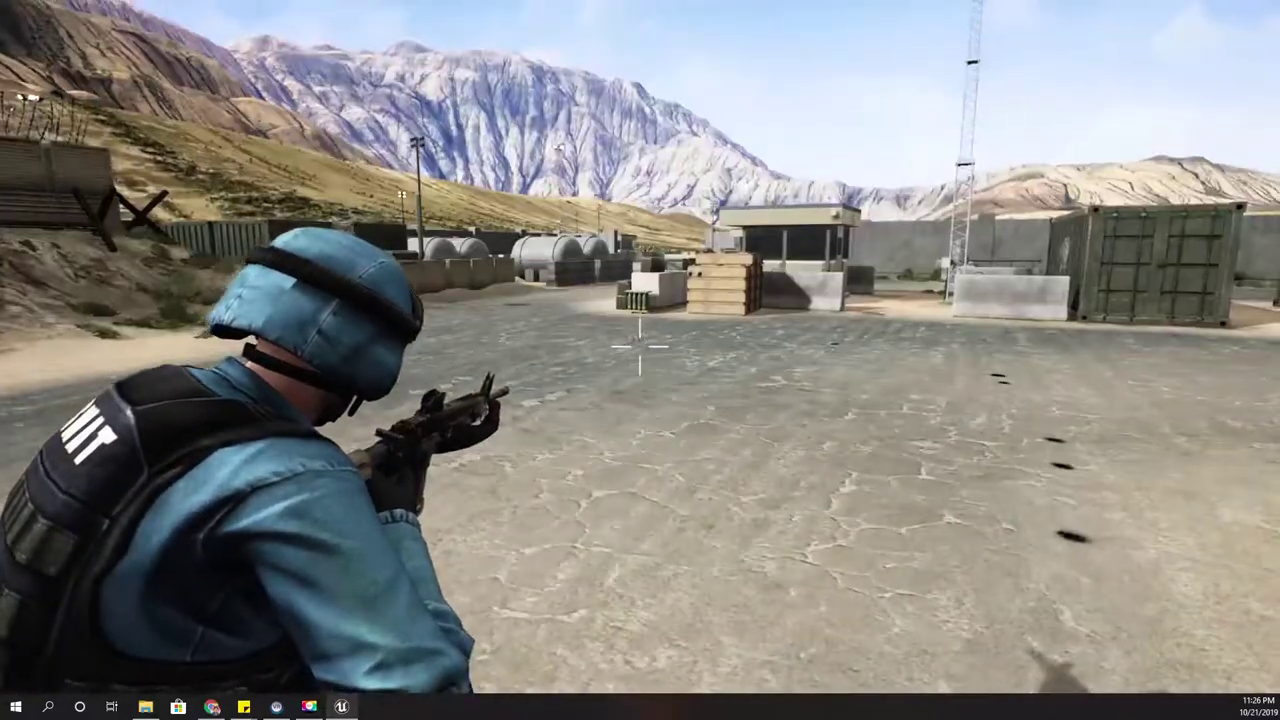
click(640, 343)
click(640, 343)
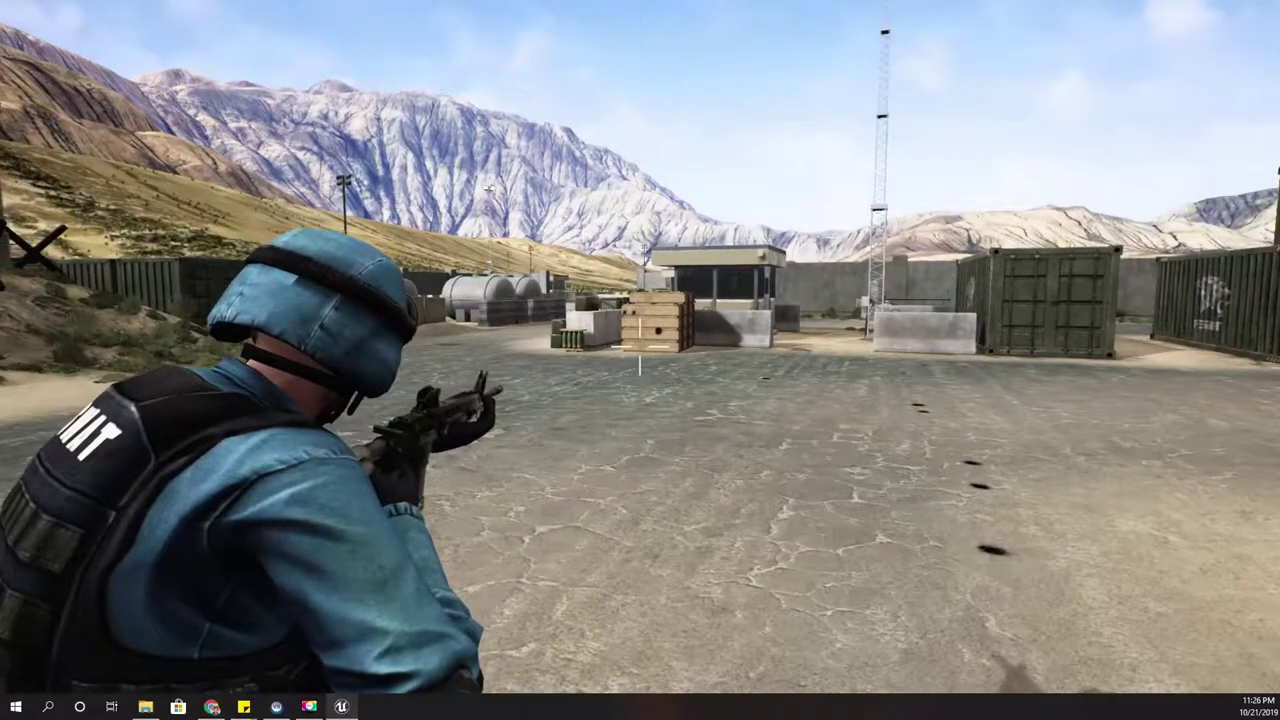
right_click(640, 346)
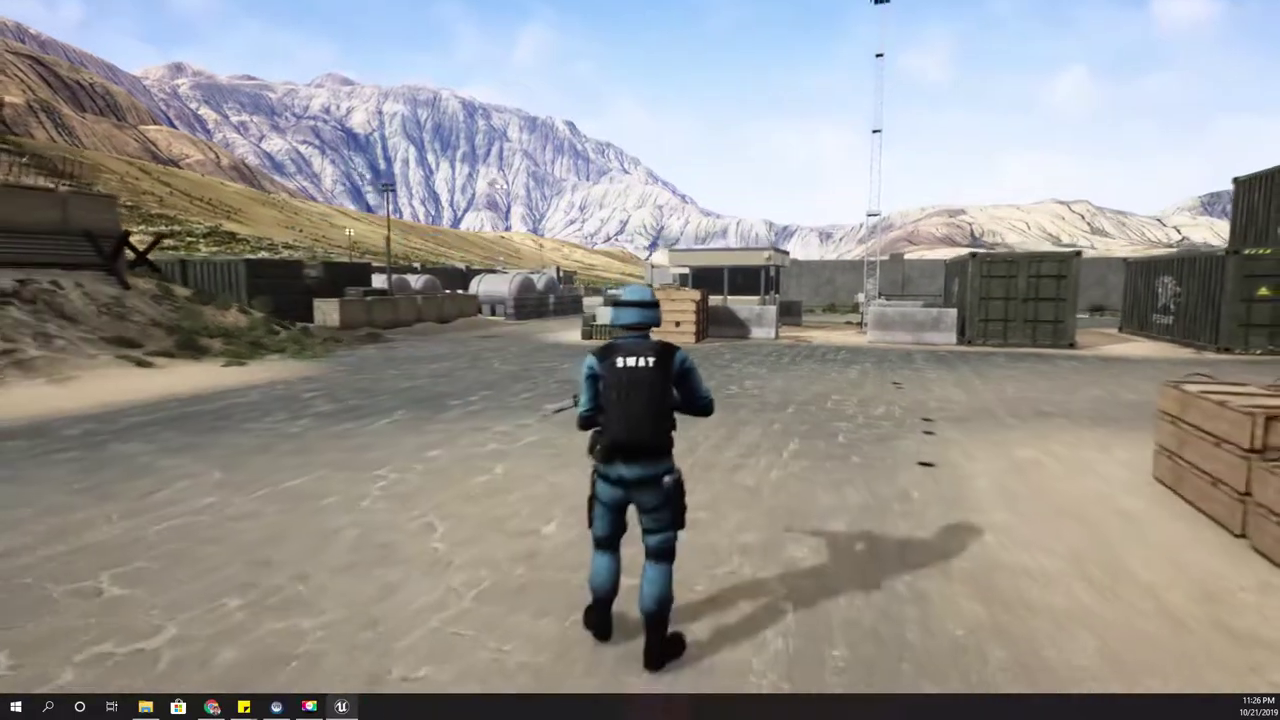
right_click(640, 343)
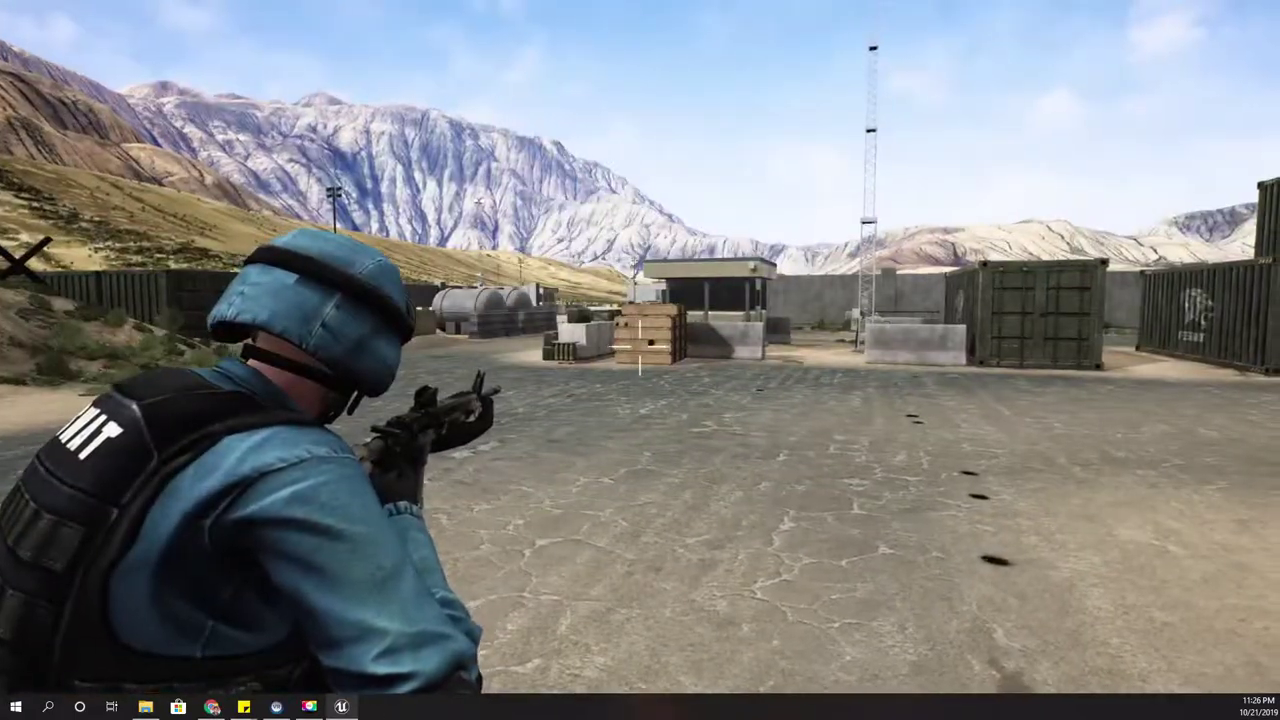
click(640, 346)
click(640, 346)
click(640, 346)
click(640, 346)
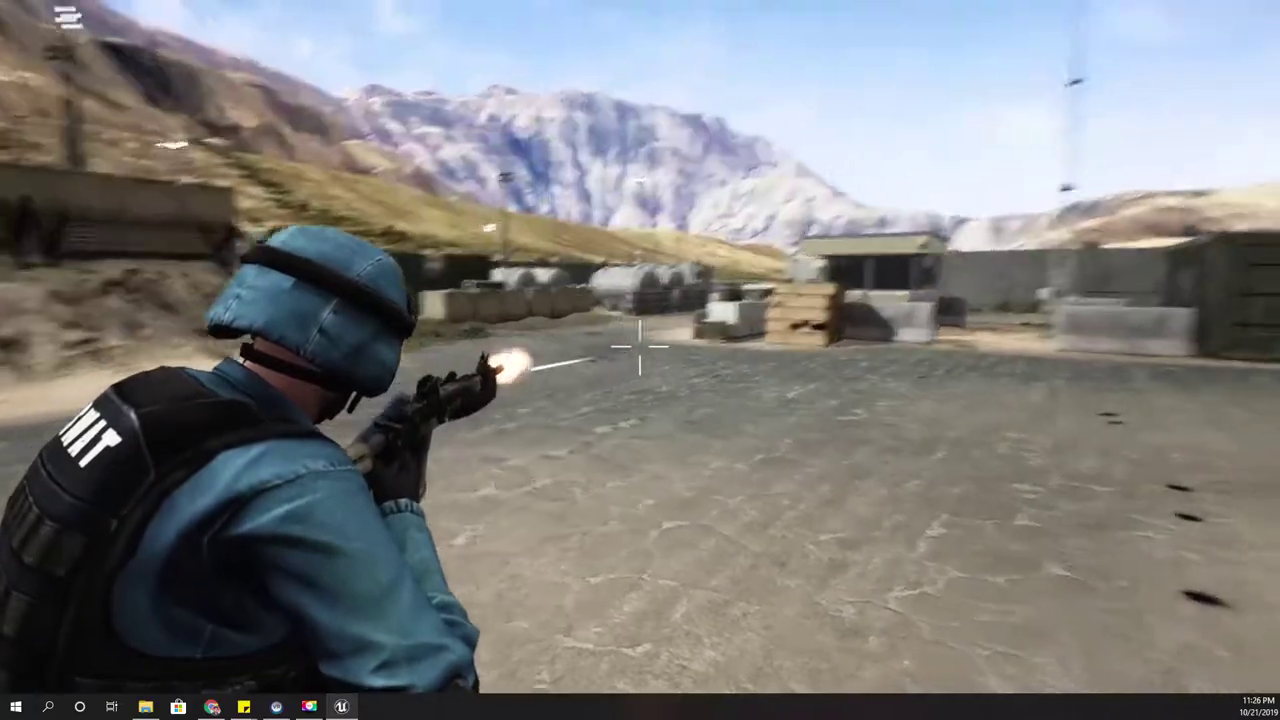
key(Escape)
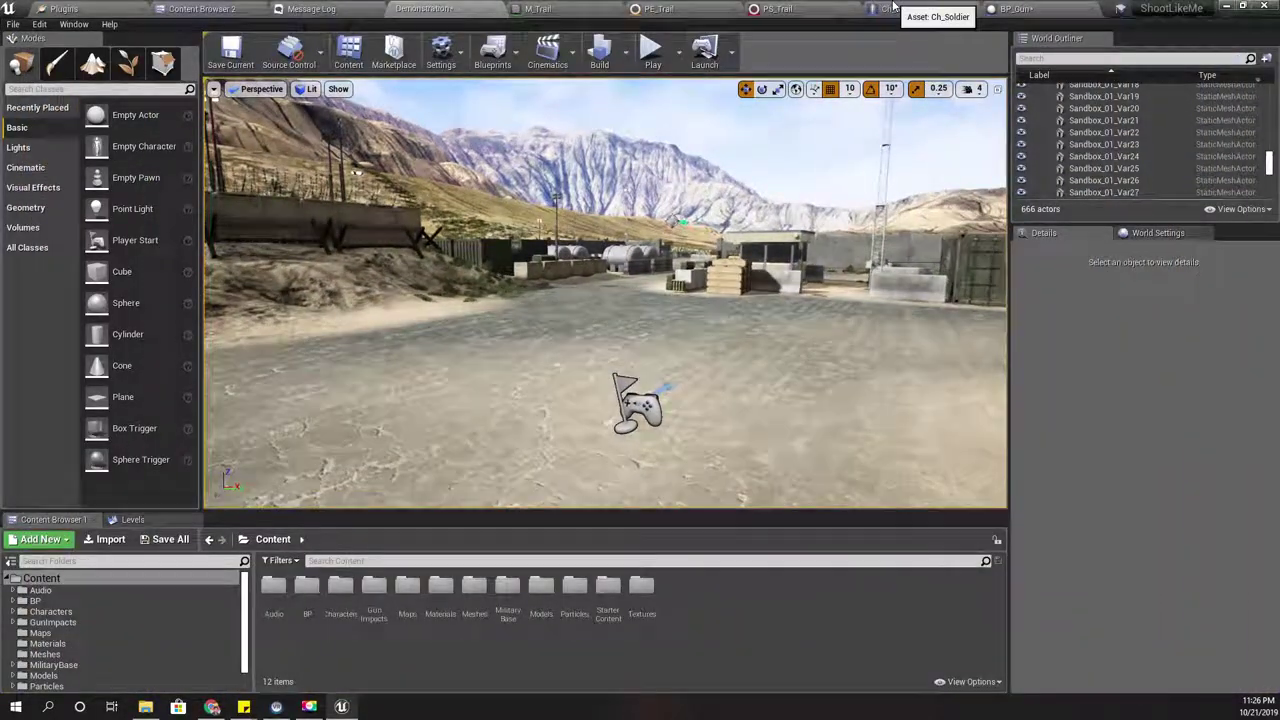
Step: Add a reroute point on the bullet trail wire feeding Activate's Target in BP_Gun's Event Graph
click(946, 9)
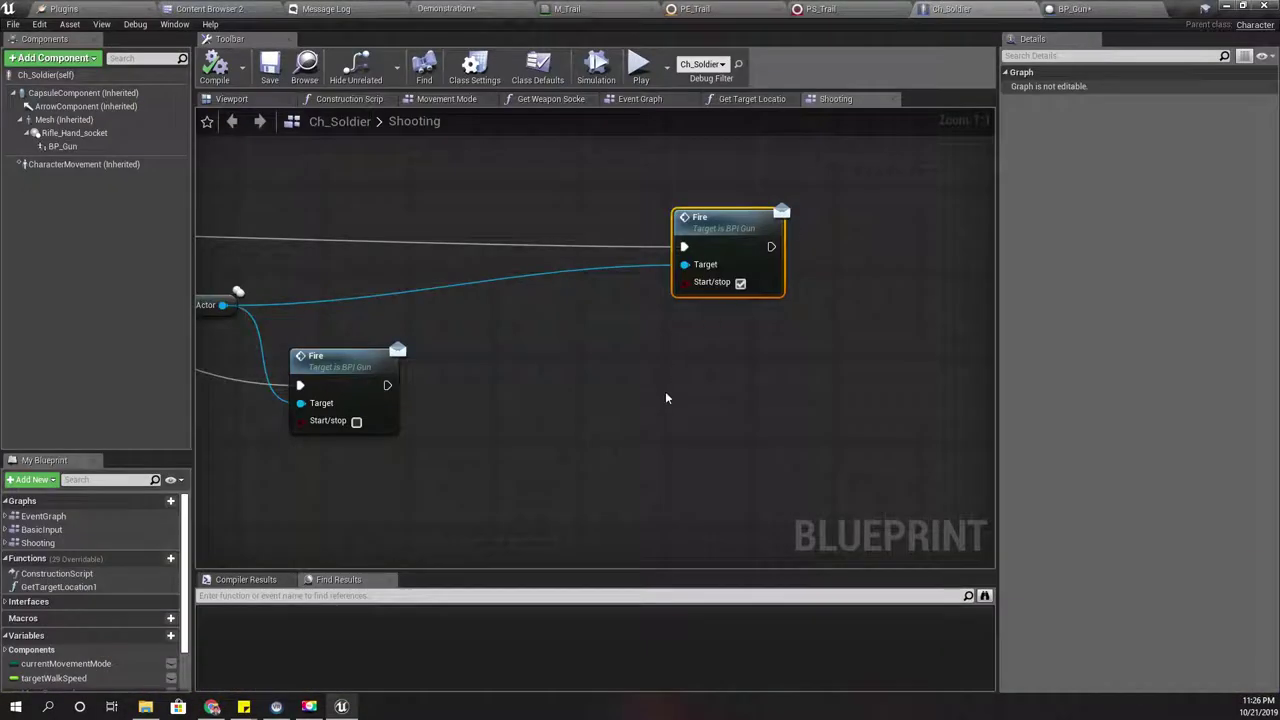
right_drag(506, 450, 440, 451)
click(1052, 7)
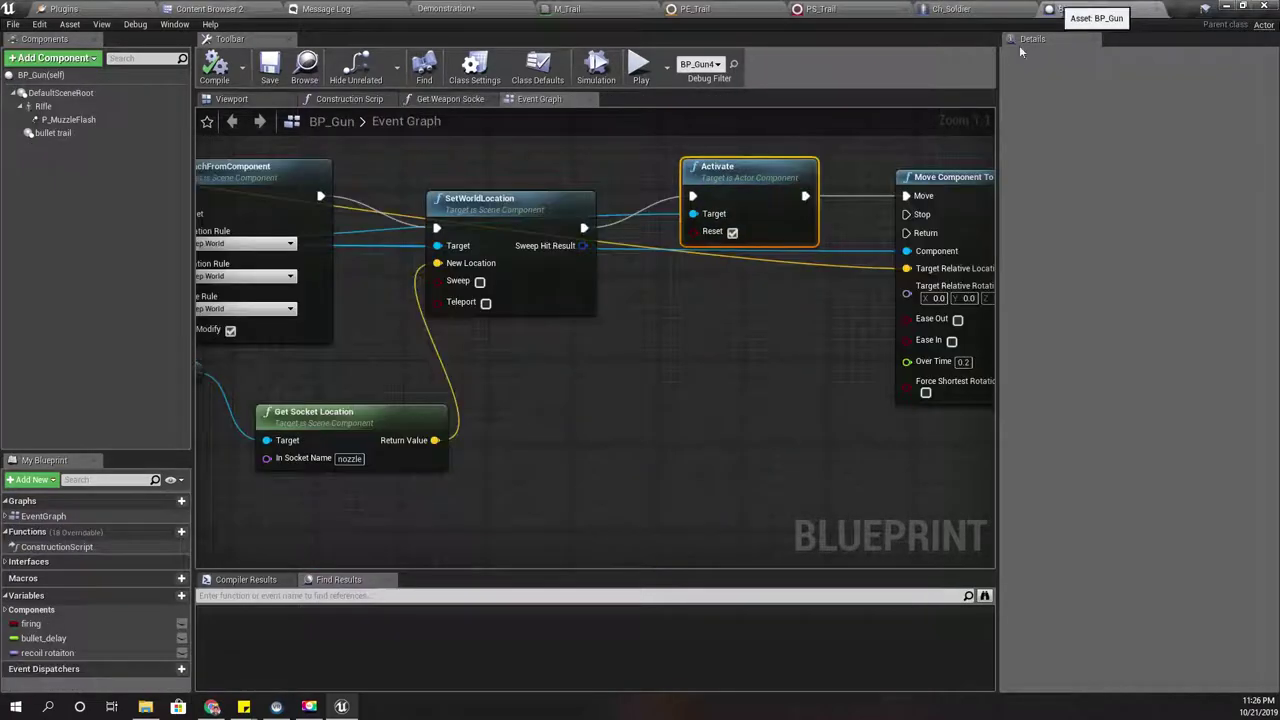
right_drag(712, 403, 545, 338)
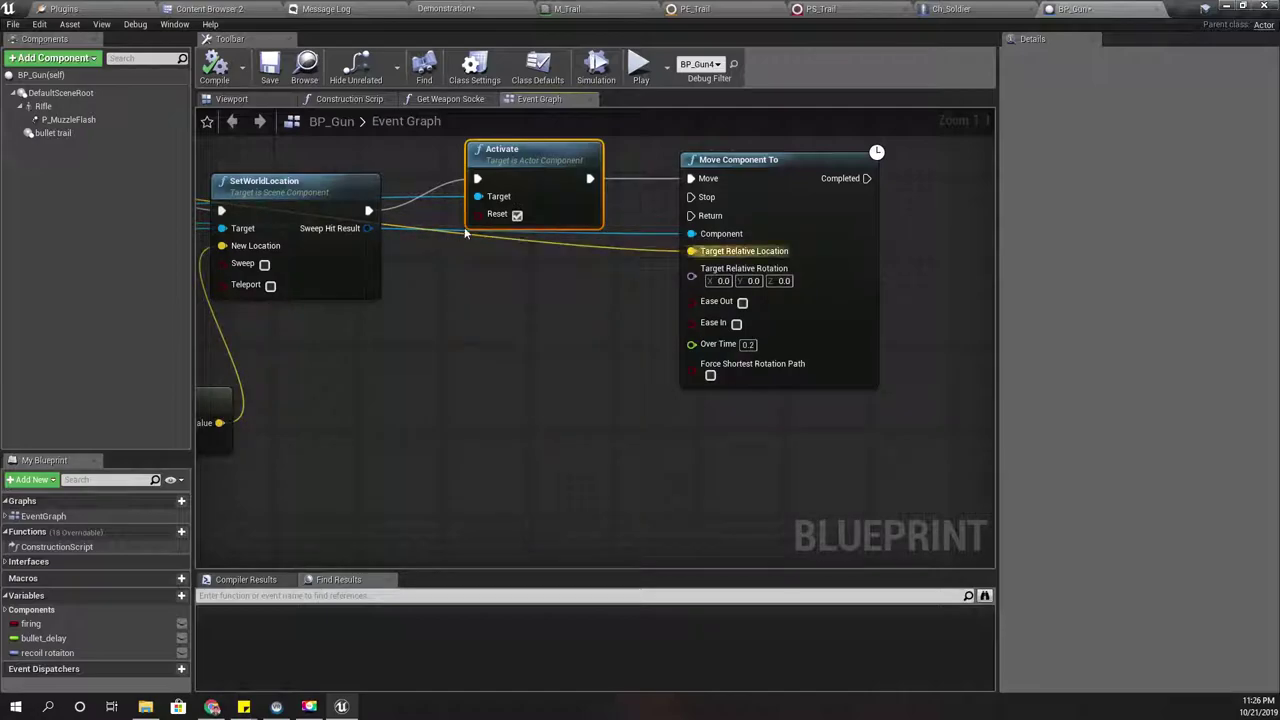
right_drag(420, 326, 589, 278)
click(535, 206)
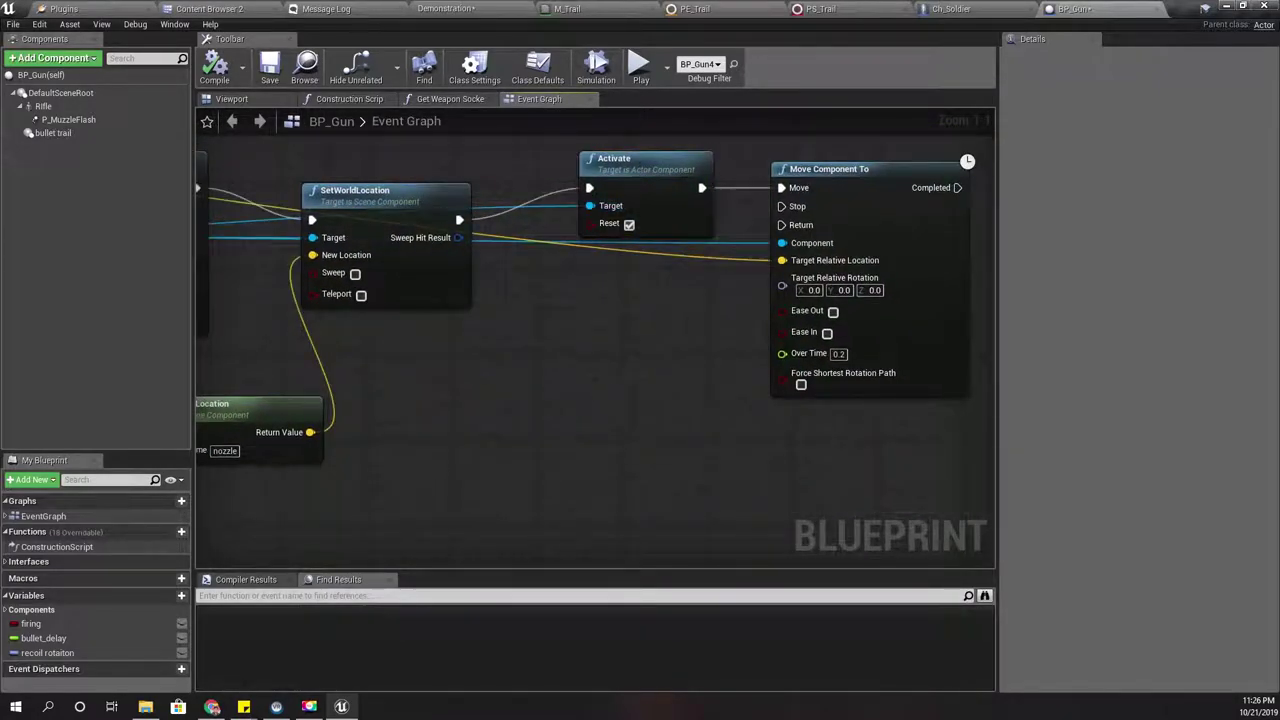
right_drag(535, 206, 427, 267)
double_click(423, 212)
Step: Add a Deactivate node targeting the bullet trail after Move Component To and connect the Completed output to it
drag(425, 217, 528, 386)
text(deacty)
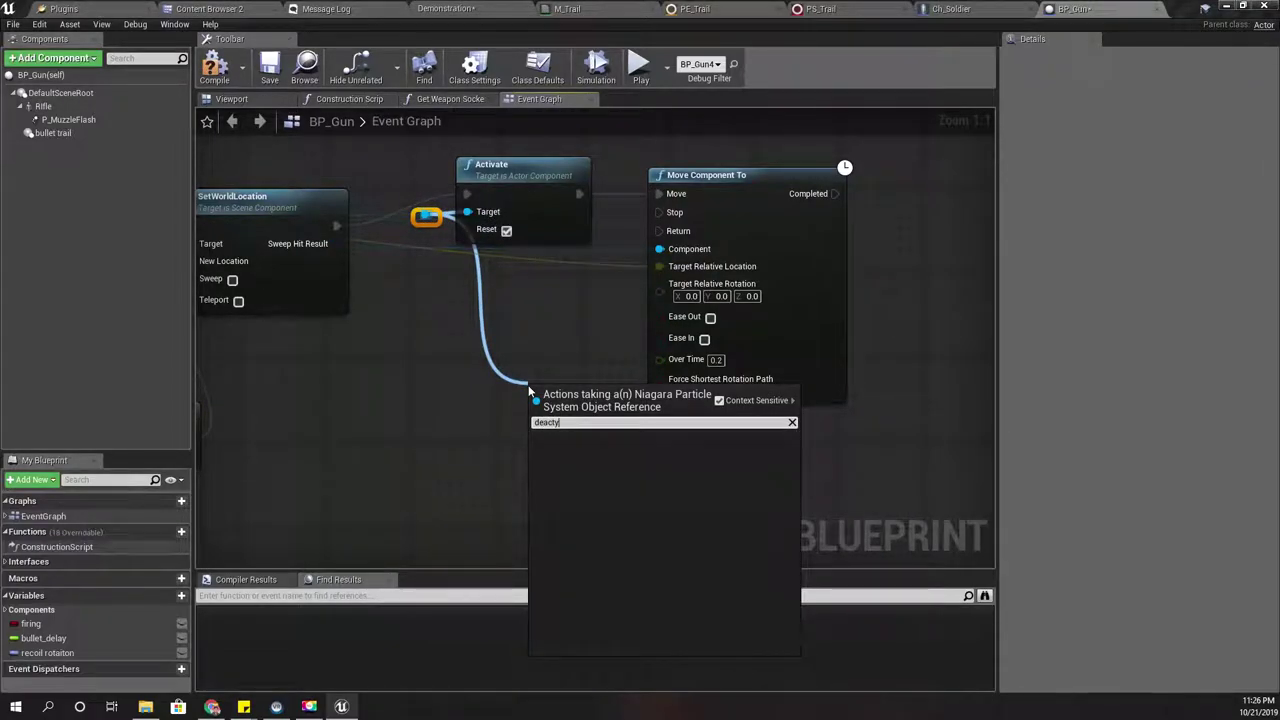
key(BackSpace)
key(Return)
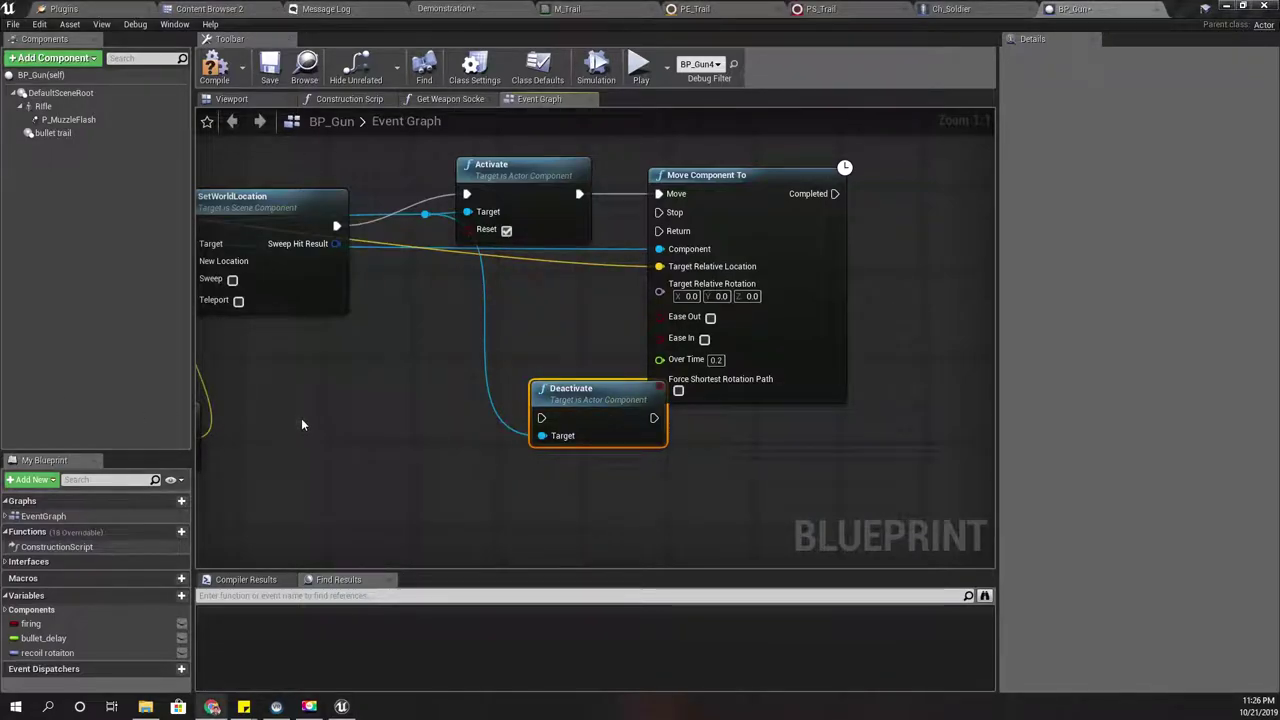
right_drag(315, 421, 176, 447)
drag(408, 409, 770, 217)
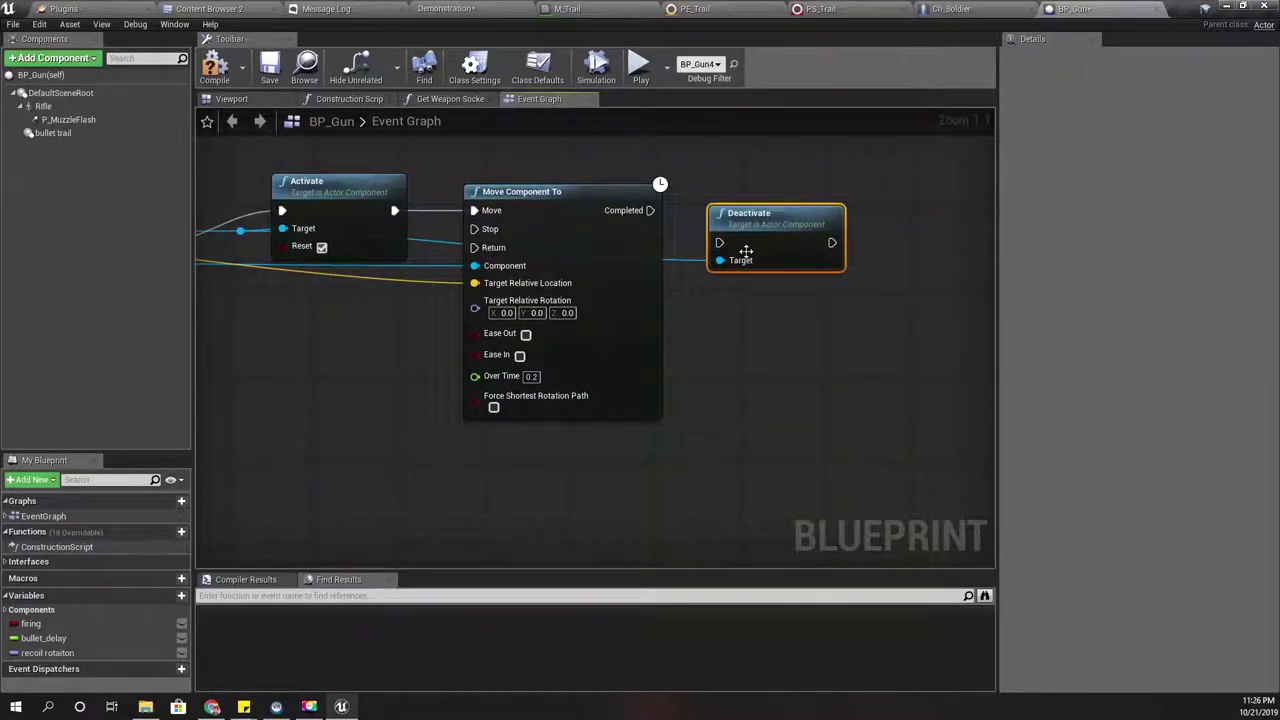
drag(650, 215, 650, 212)
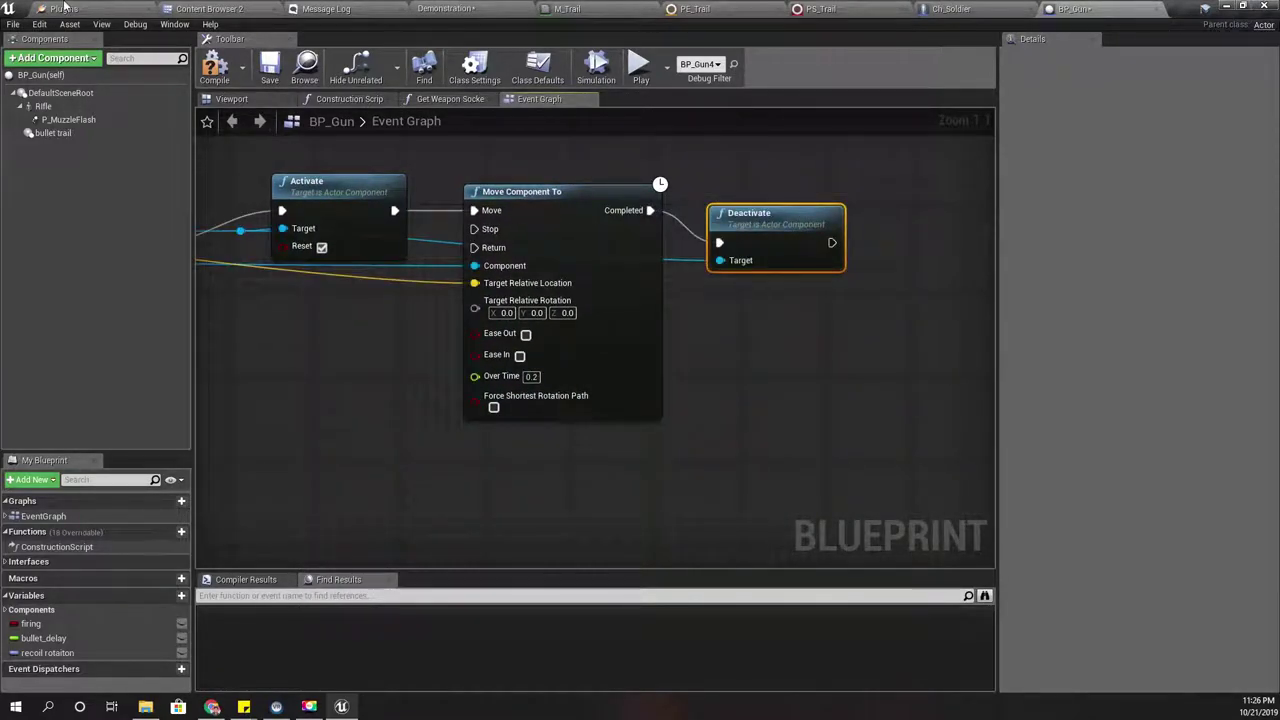
Step: Compile BP_Gun with the Deactivate node and play the Demonstration level in an enlarged viewport
click(214, 66)
click(452, 9)
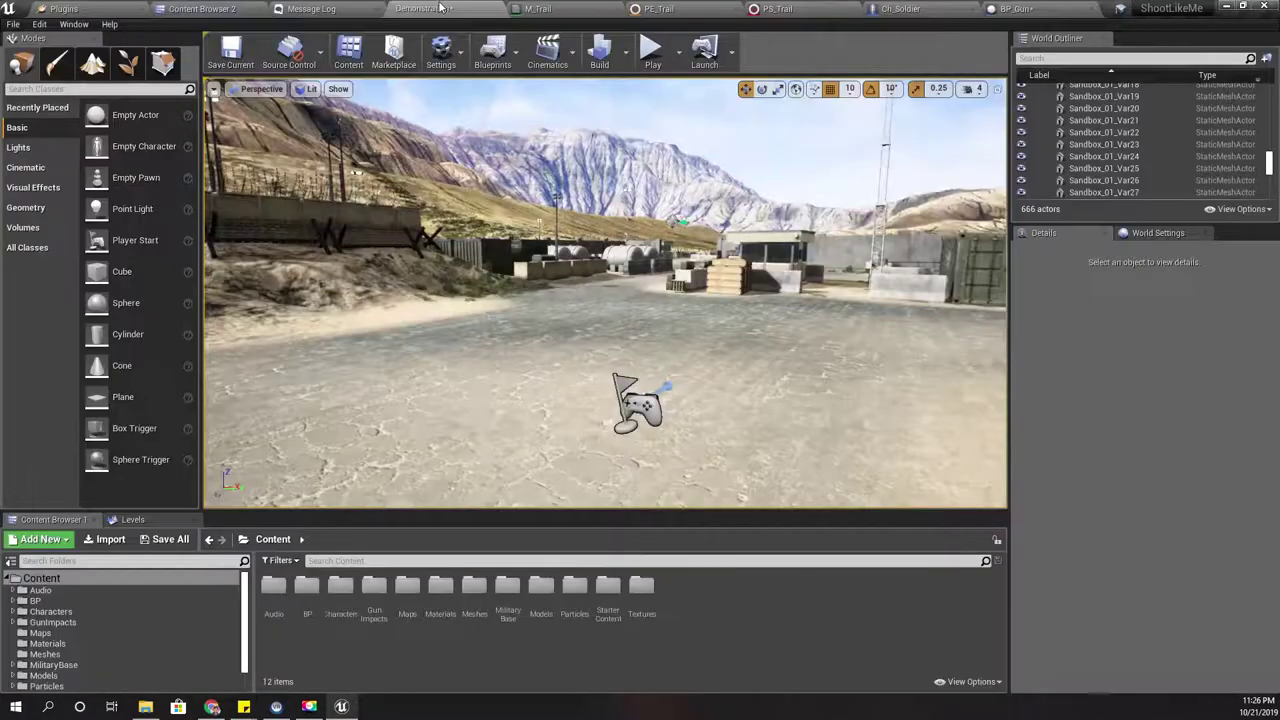
right_drag(669, 350, 651, 357)
key(F11)
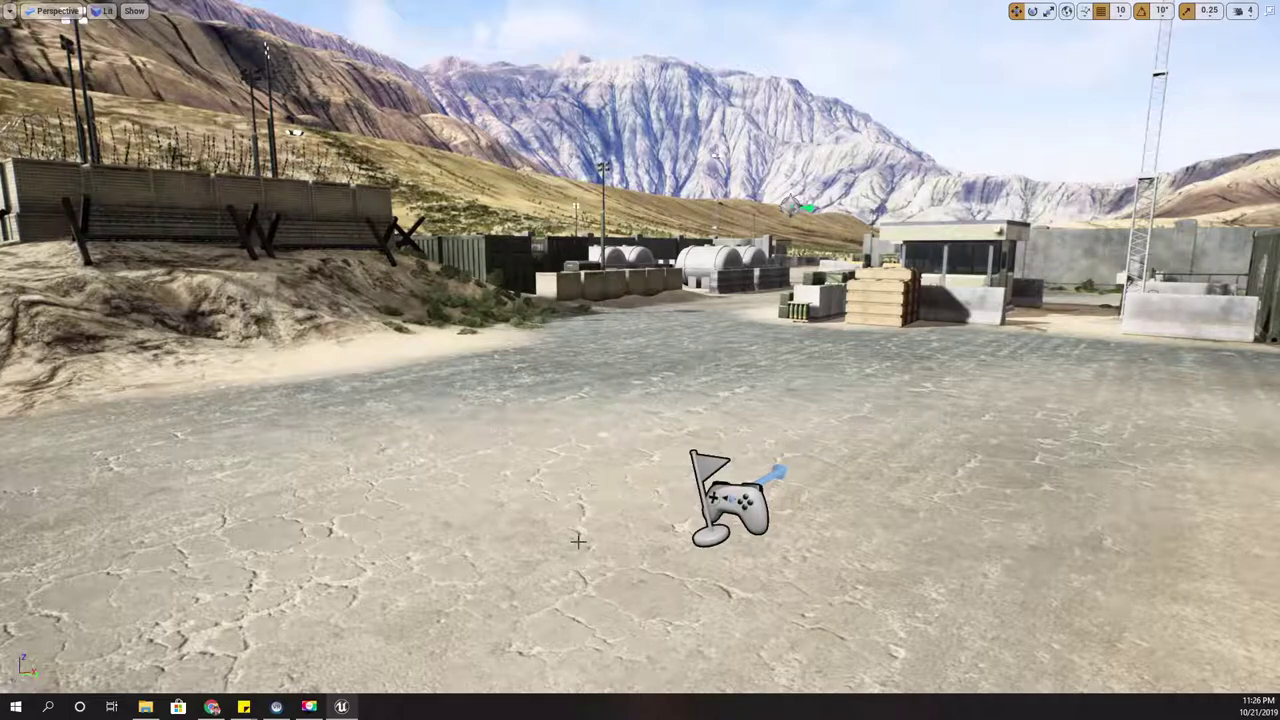
key(alt+p)
Step: Aim and fire the rifle repeatedly to check how the trail behaves with deactivation, ending the play session when done
right_click(640, 347)
click(640, 347)
click(640, 347)
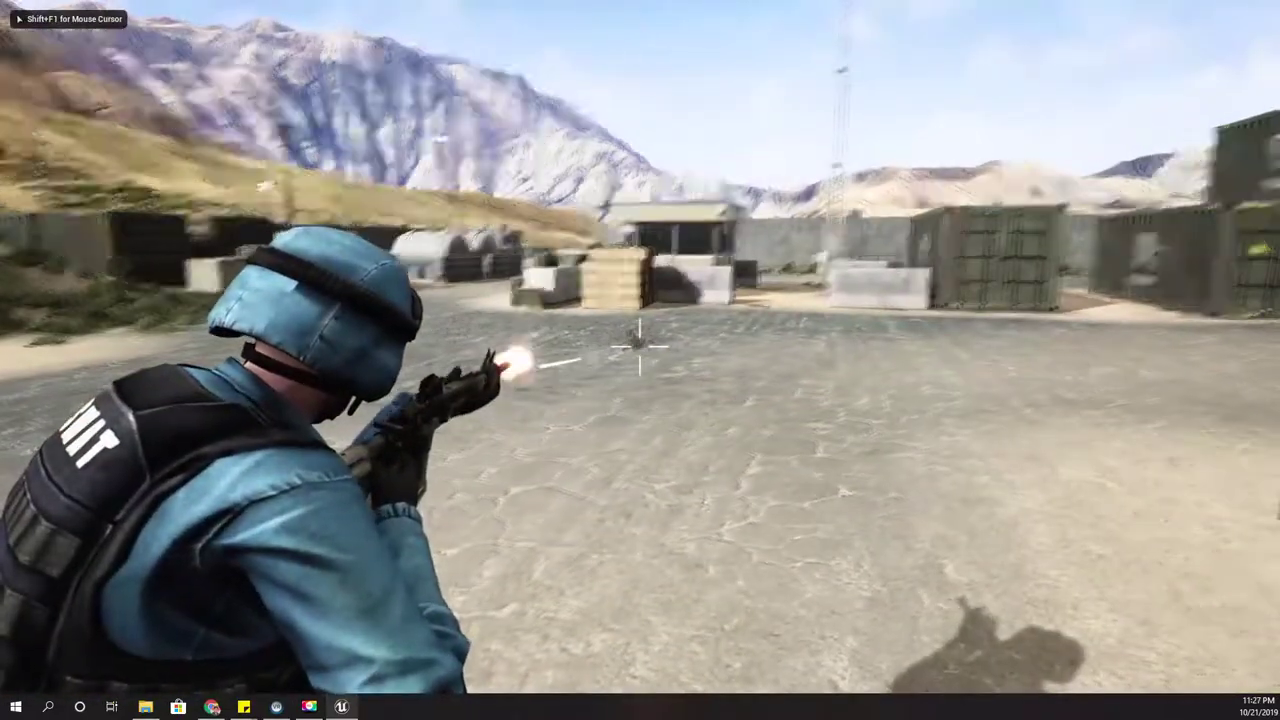
click(640, 347)
click(640, 347)
key(s)
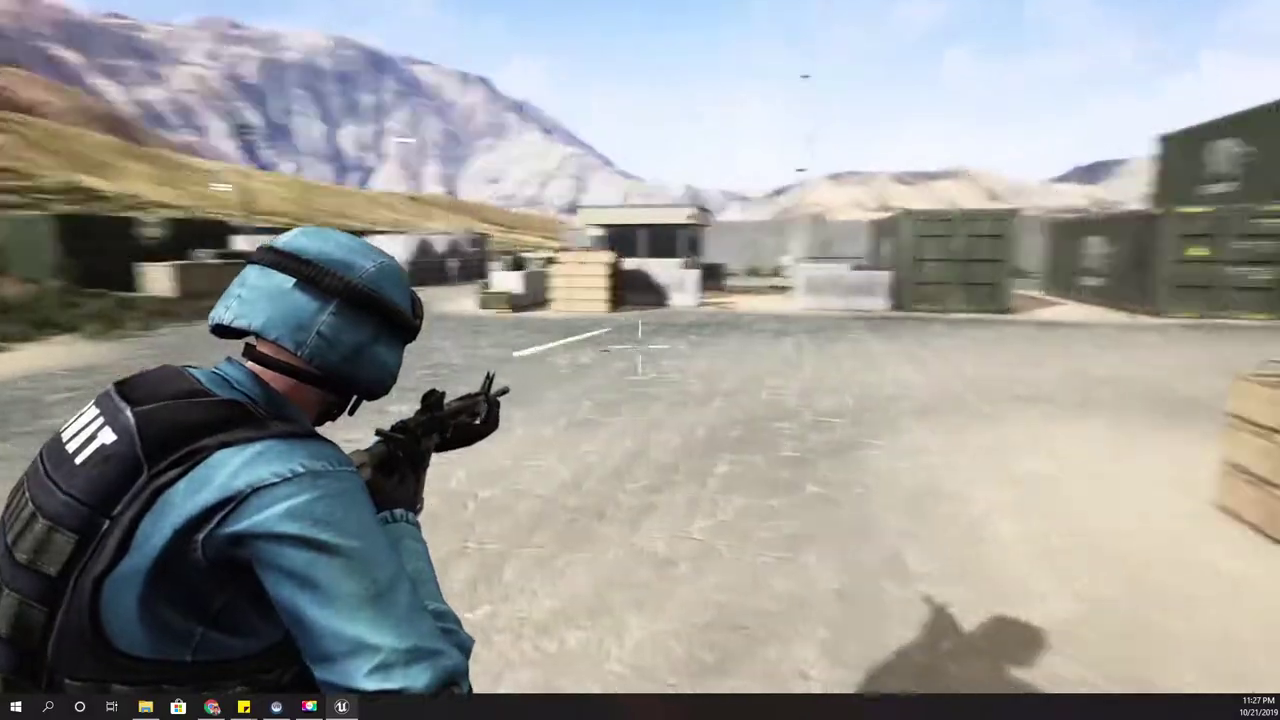
click(640, 347)
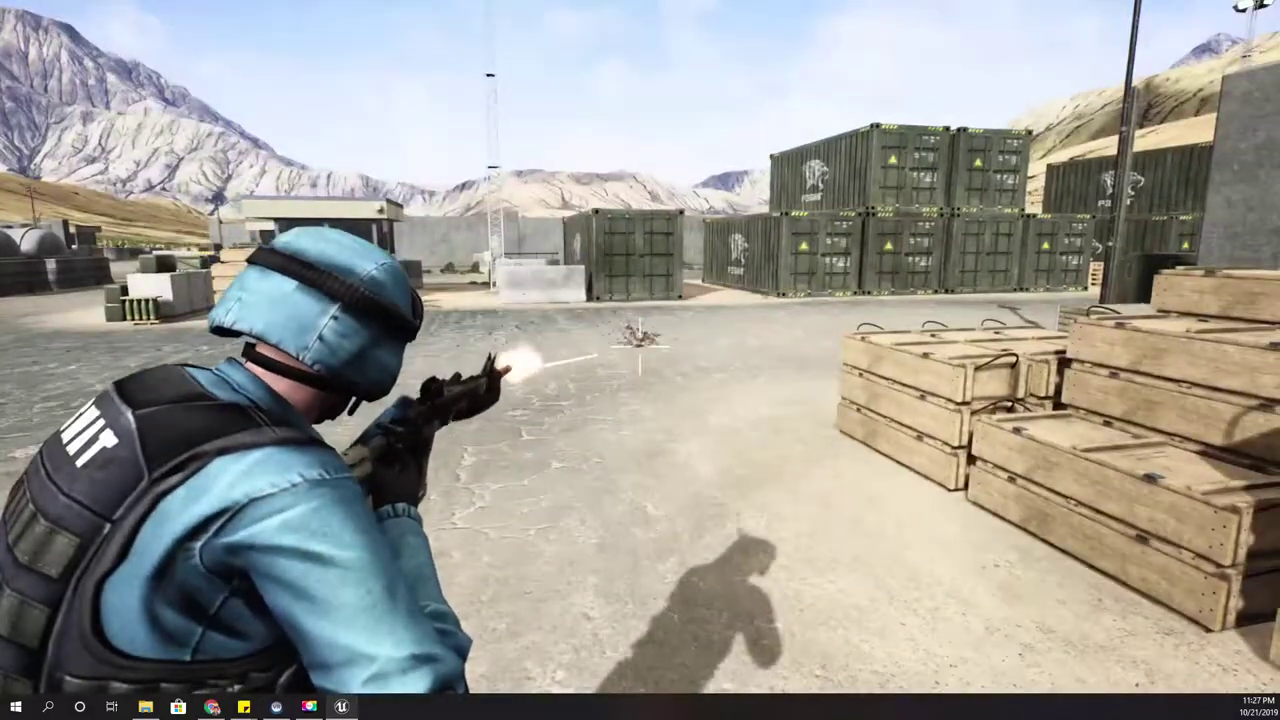
click(640, 347)
click(640, 347)
click(640, 347)
key(Escape)
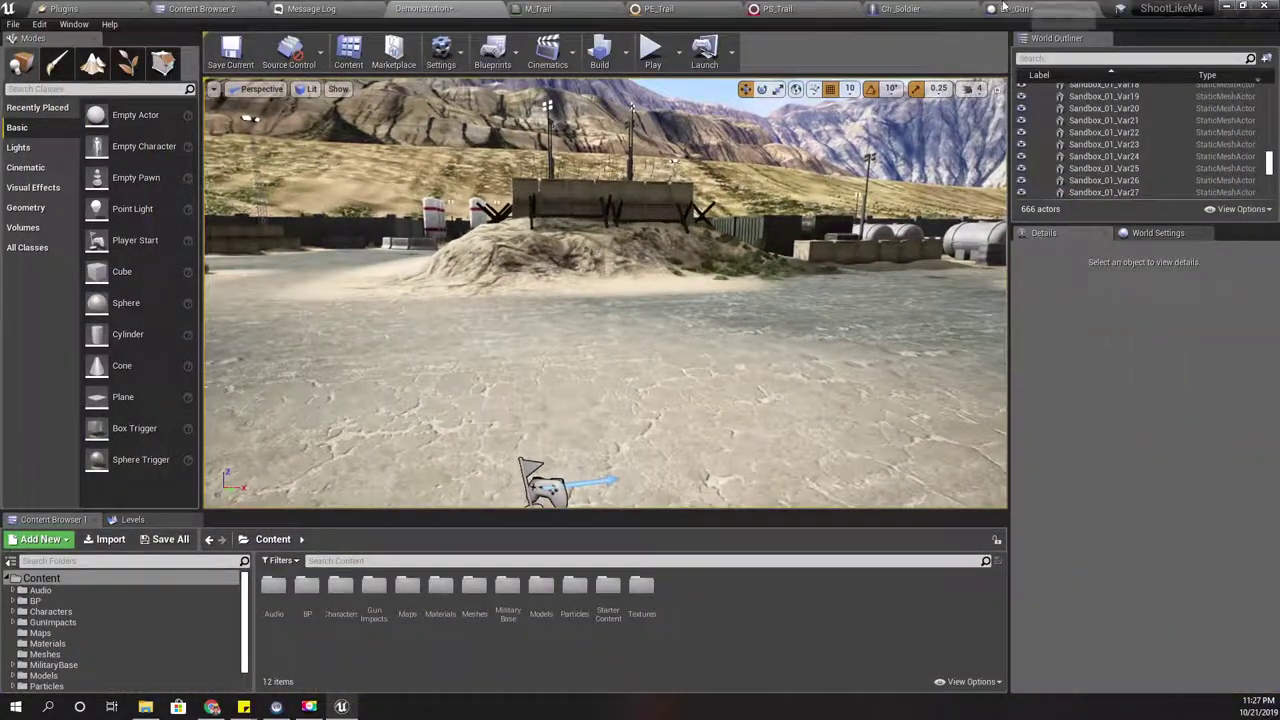
Step: Review the Activate, Move Component To and Deactivate nodes for the bullet trail in BP_Gun's Event Graph
click(943, 8)
right_drag(497, 444, 677, 406)
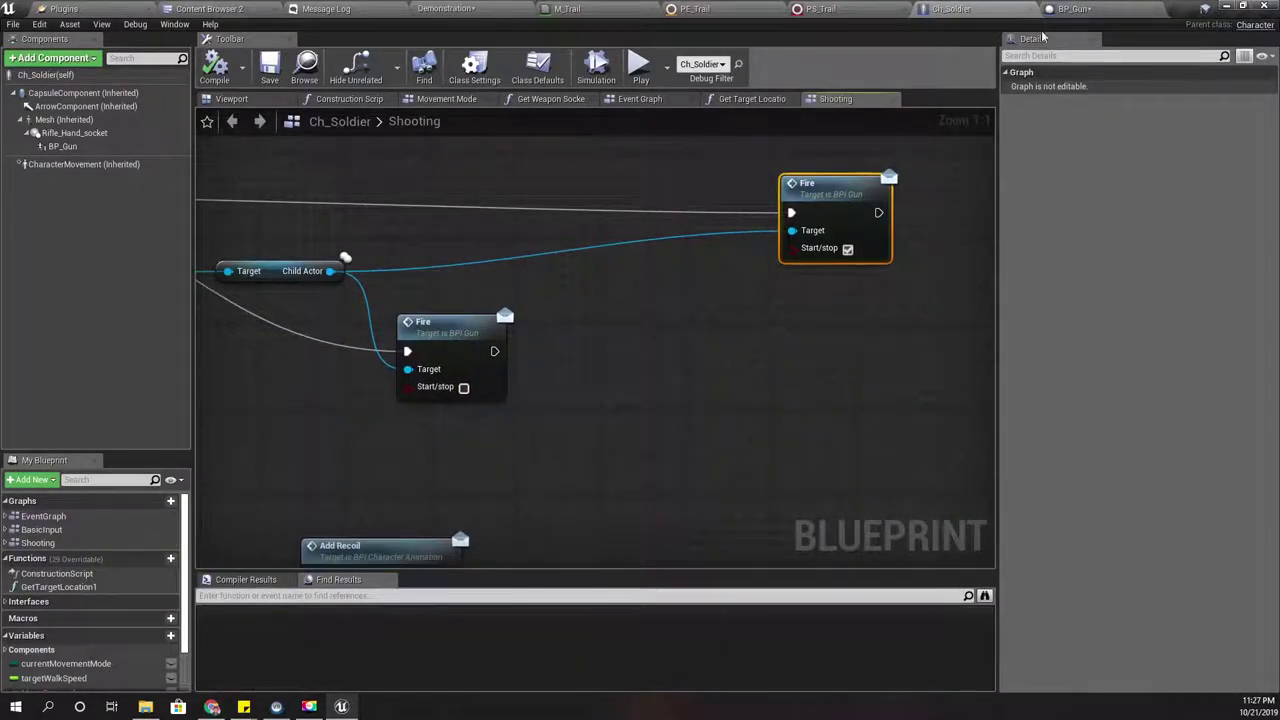
click(1073, 8)
mouse_move(742, 368)
right_down()
mouse_move(831, 366)
mouse_move(739, 372)
right_up()
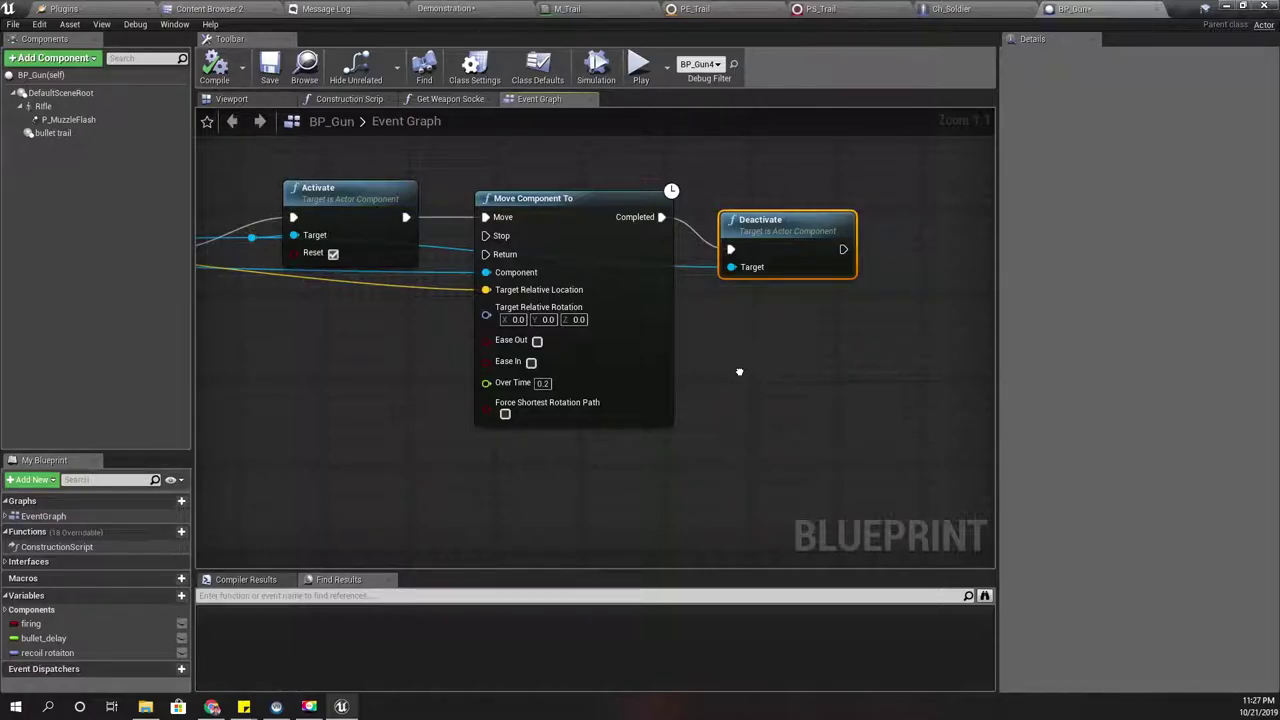
right_drag(739, 372, 846, 349)
Step: Set the particle Lifetime minimum and maximum to 0.2 in the PE_Trail emitter's Initialize Particle module and apply the change
click(820, 8)
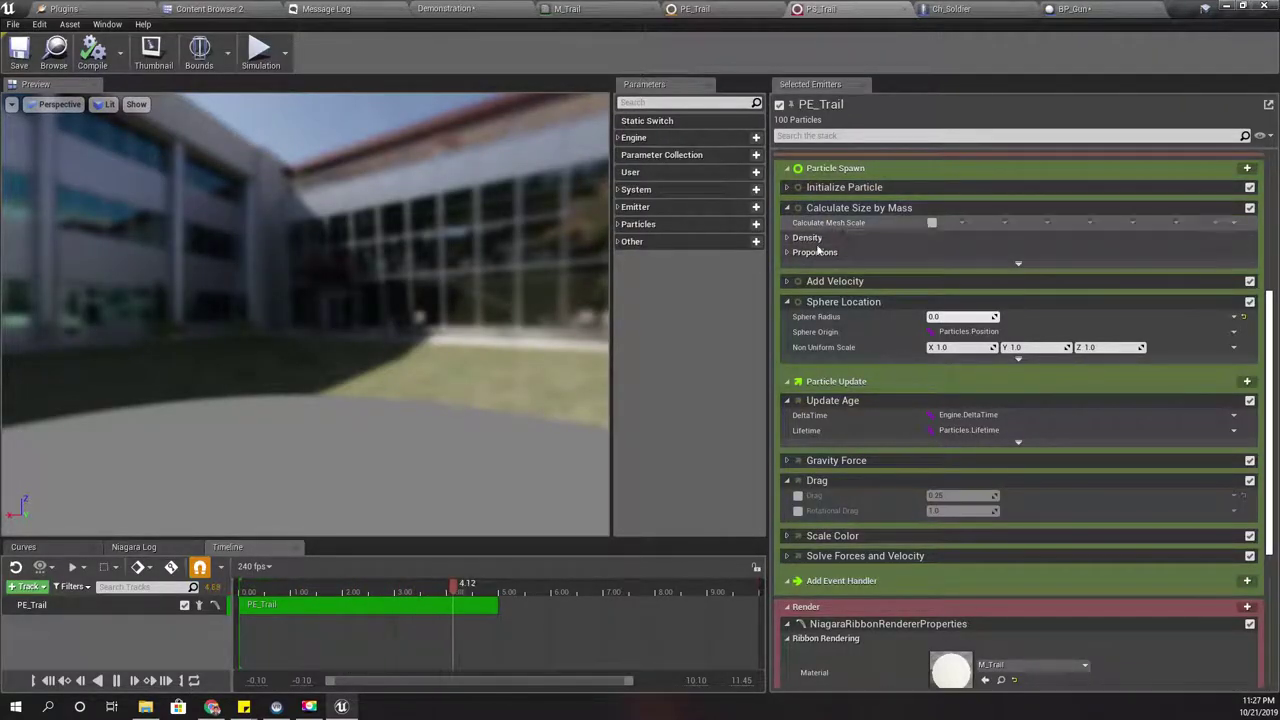
click(753, 8)
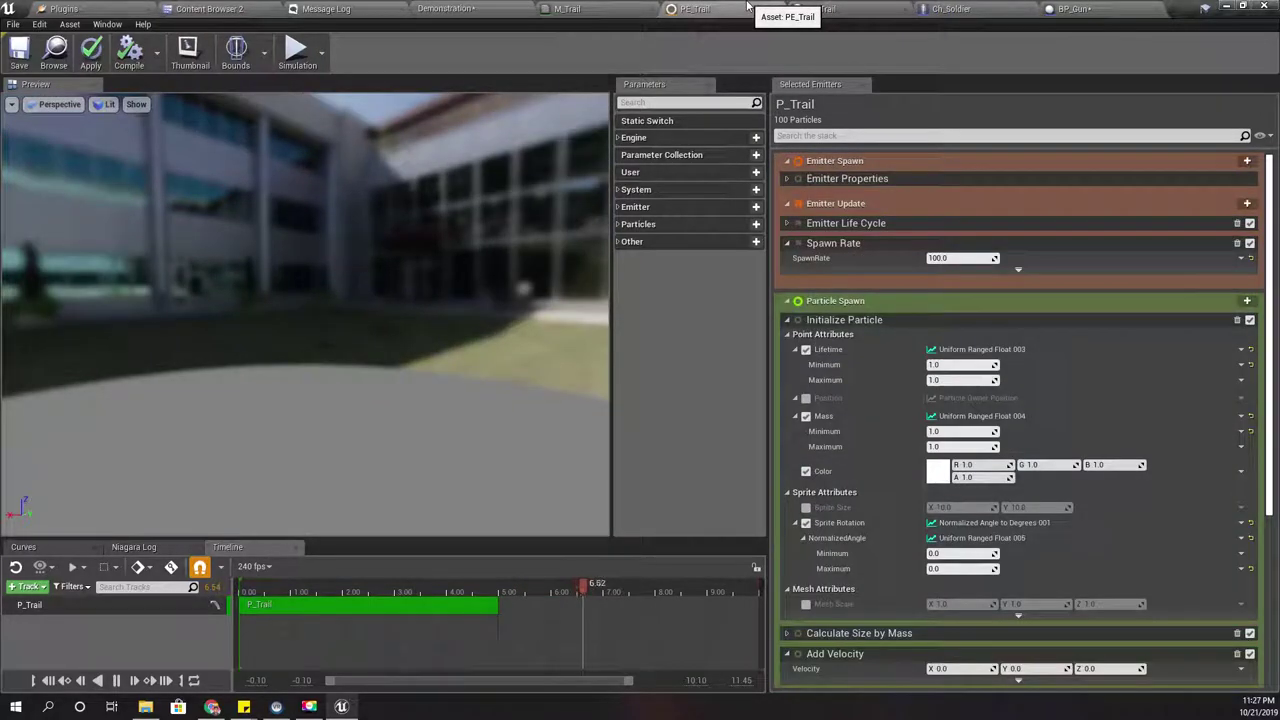
click(787, 223)
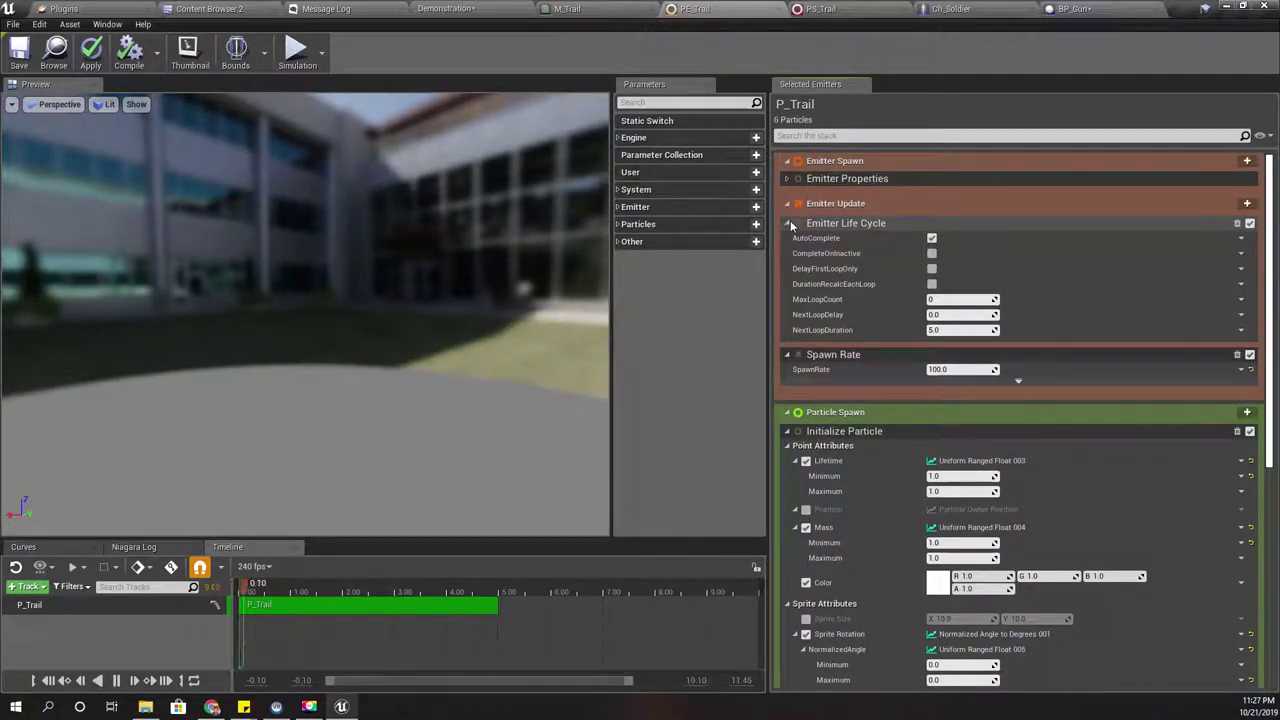
click(787, 223)
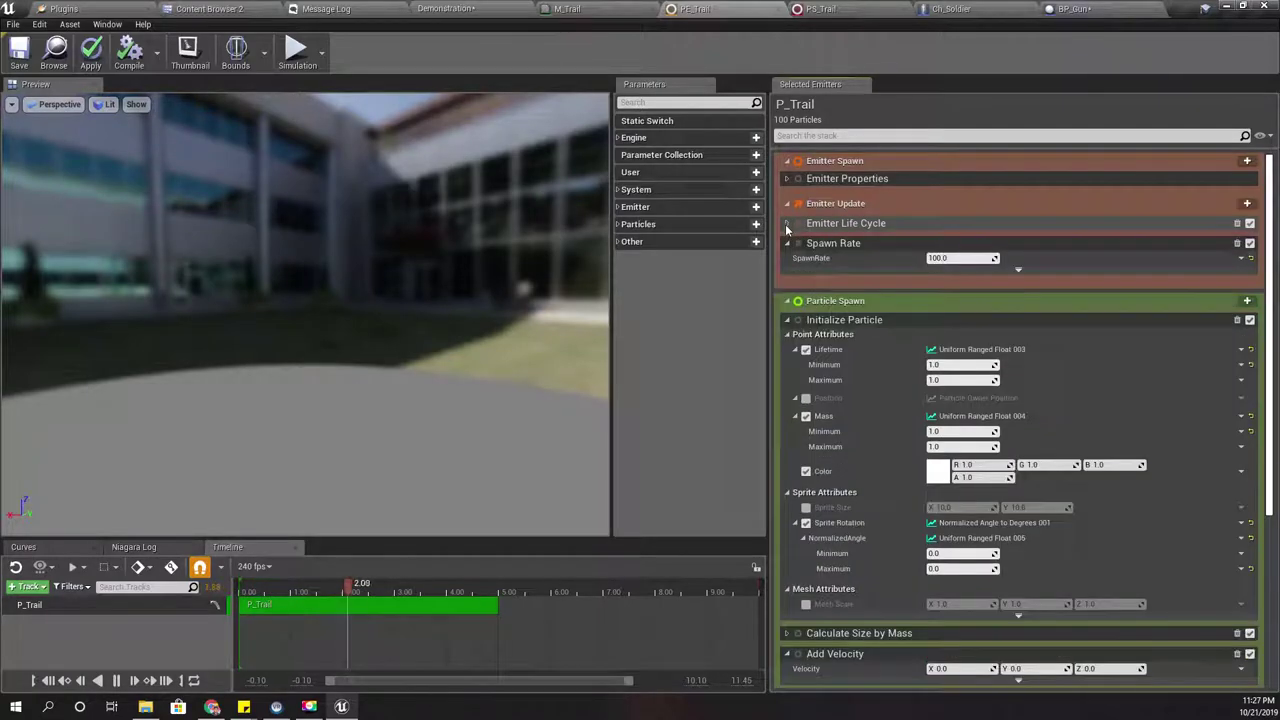
scroll(836, 386, down, 5)
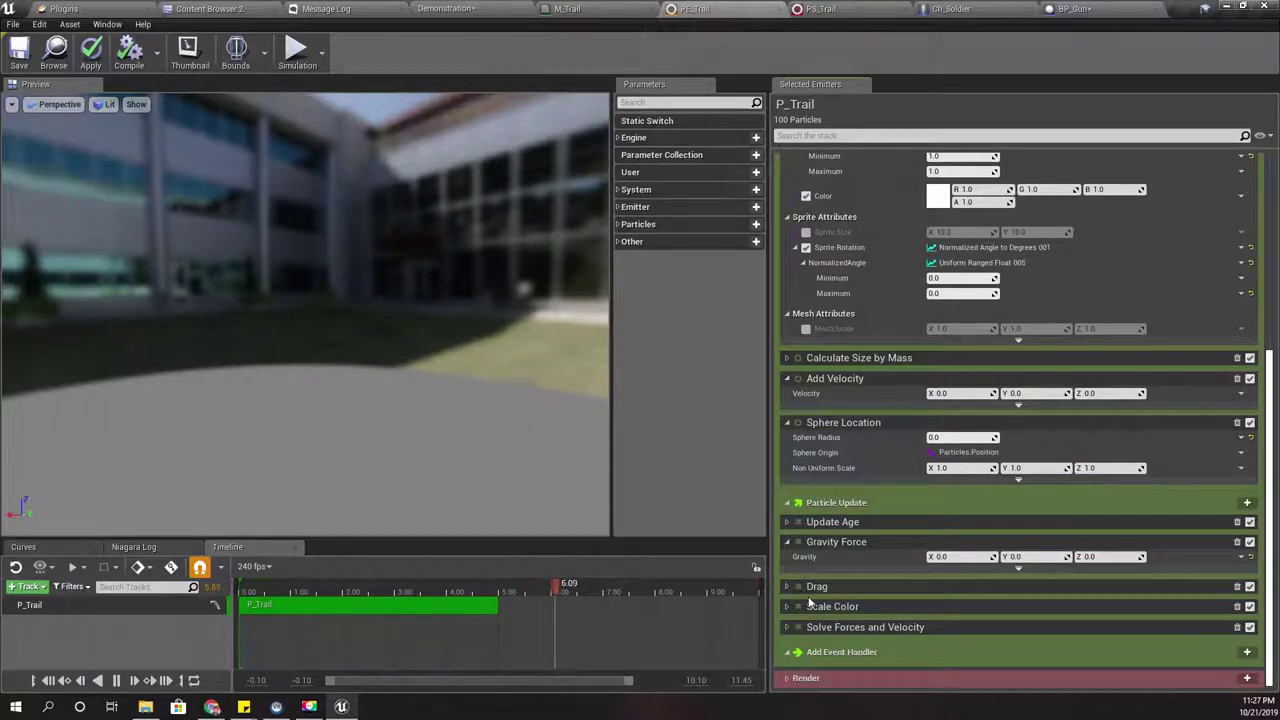
scroll(924, 510, up, 3)
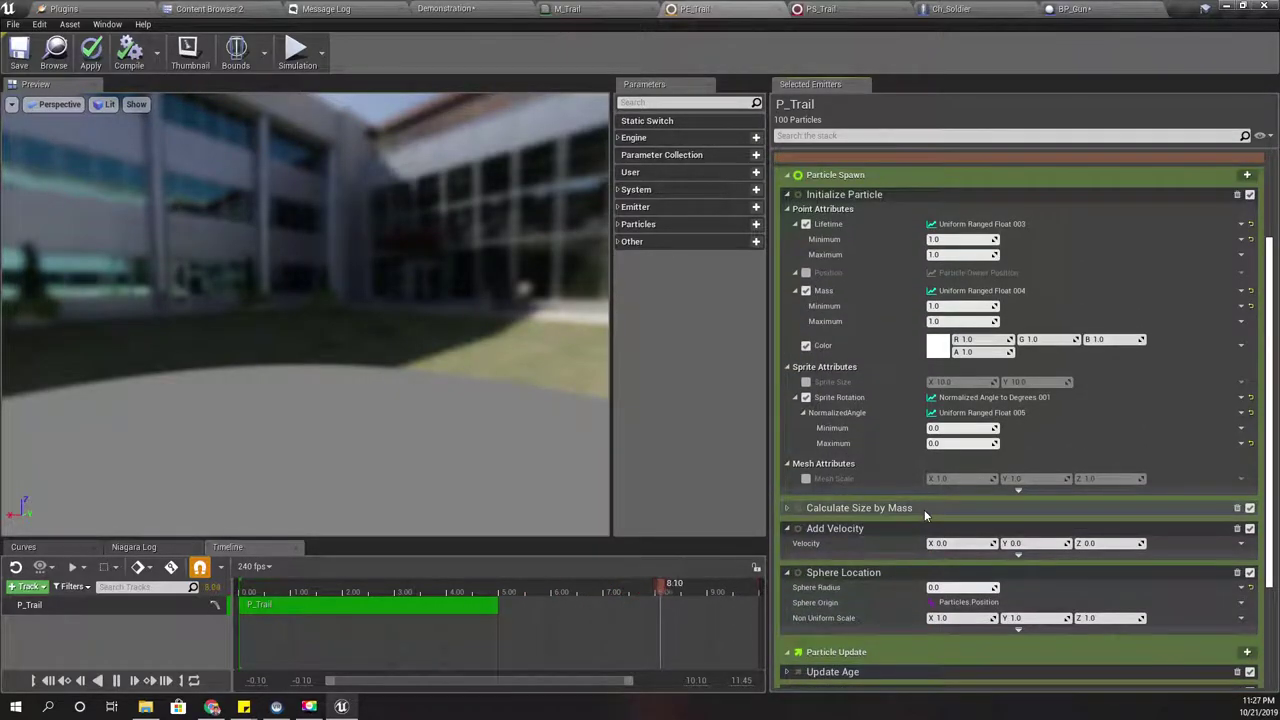
click(960, 240)
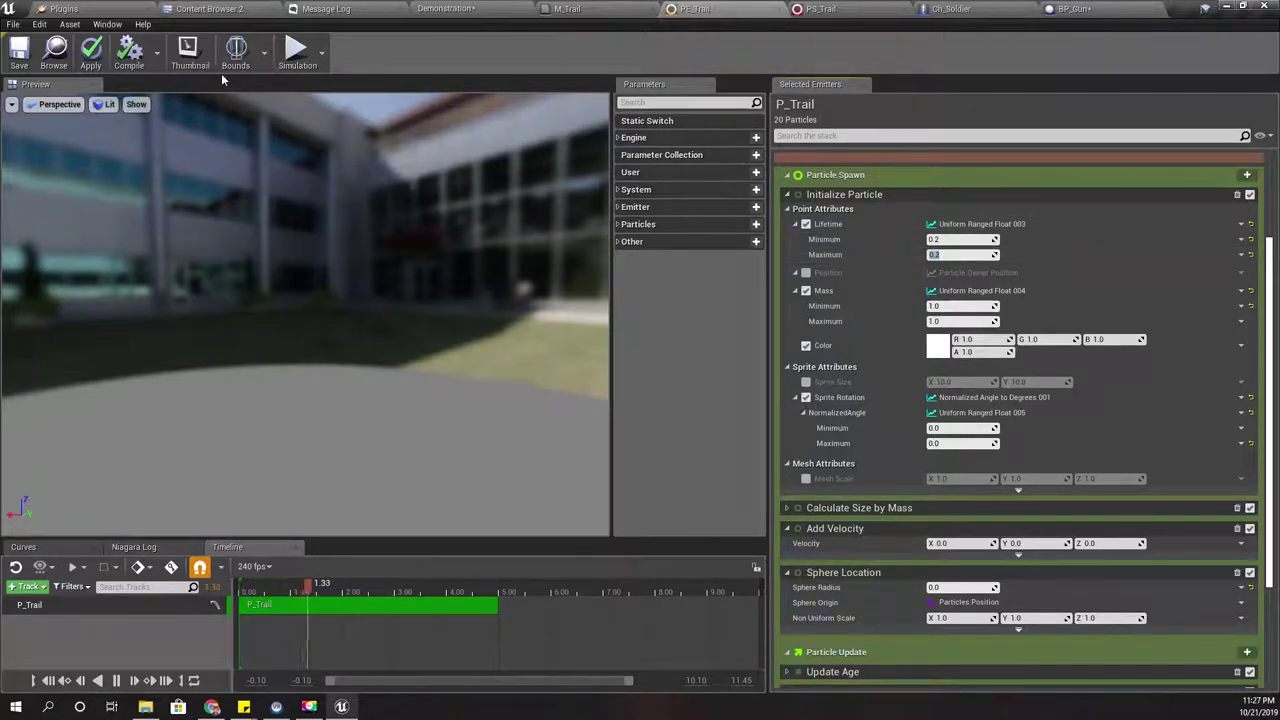
click(89, 52)
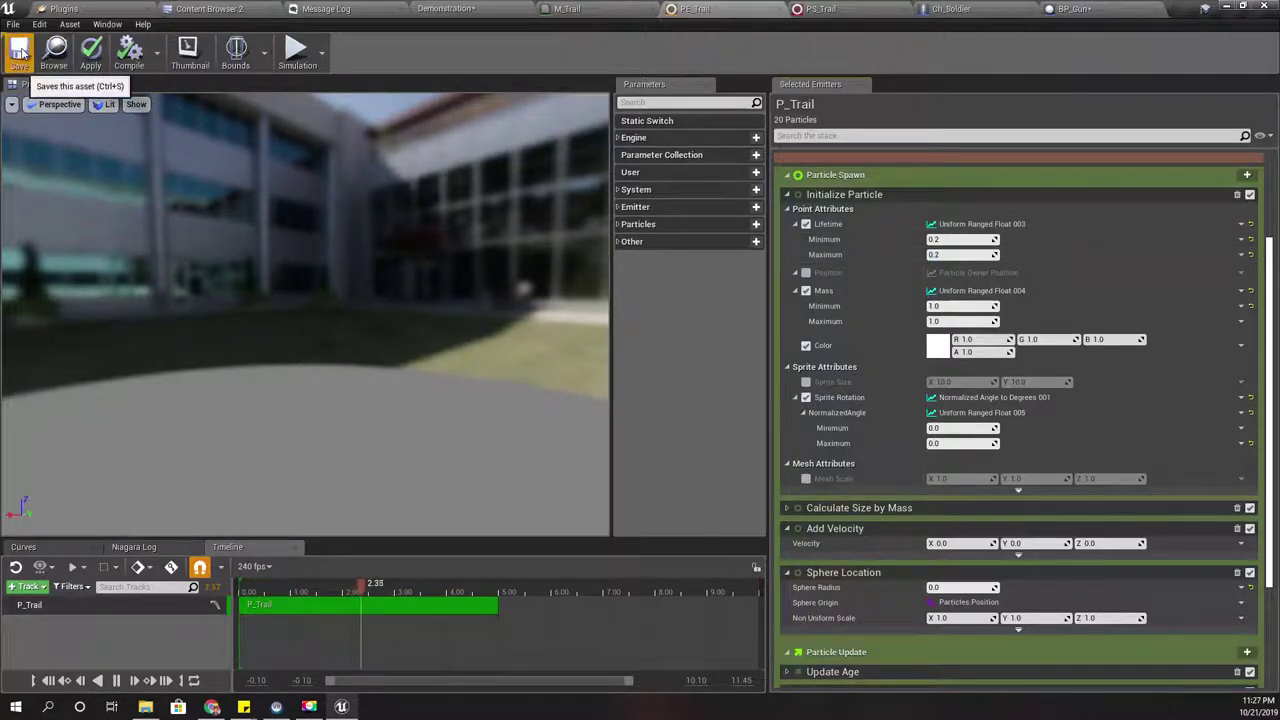
Step: Play the Demonstration level in an enlarged viewport to test the 0.2 particle lifetime
click(443, 8)
key(F11)
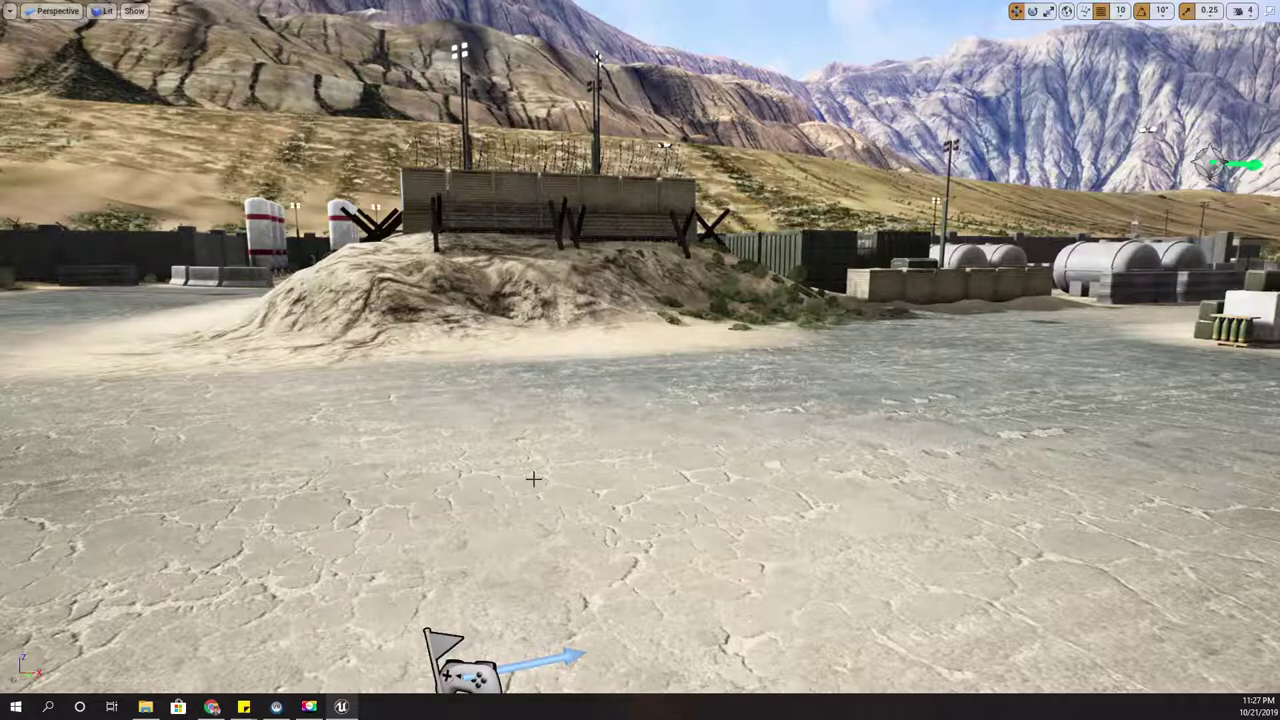
key(alt+p)
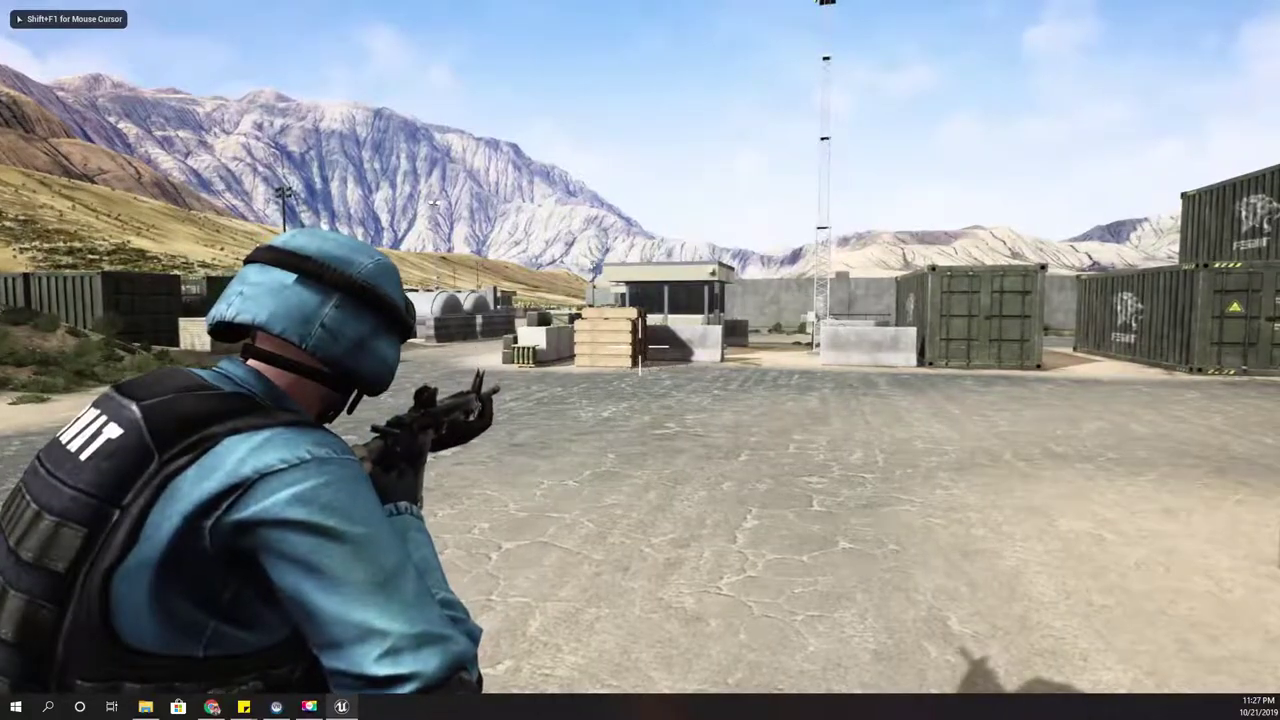
Step: Aim and fire the rifle at the bunker, ground and containers to check the shortened trail, ending the play session when done
click(640, 347)
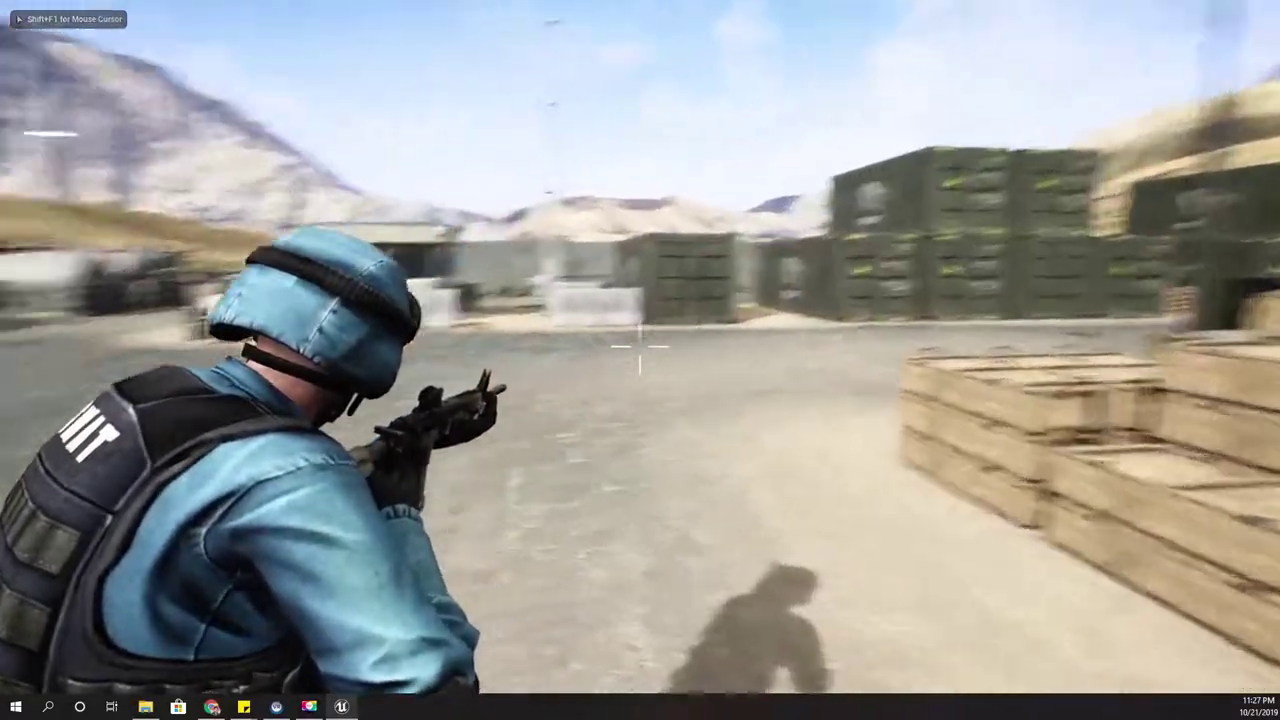
click(640, 345)
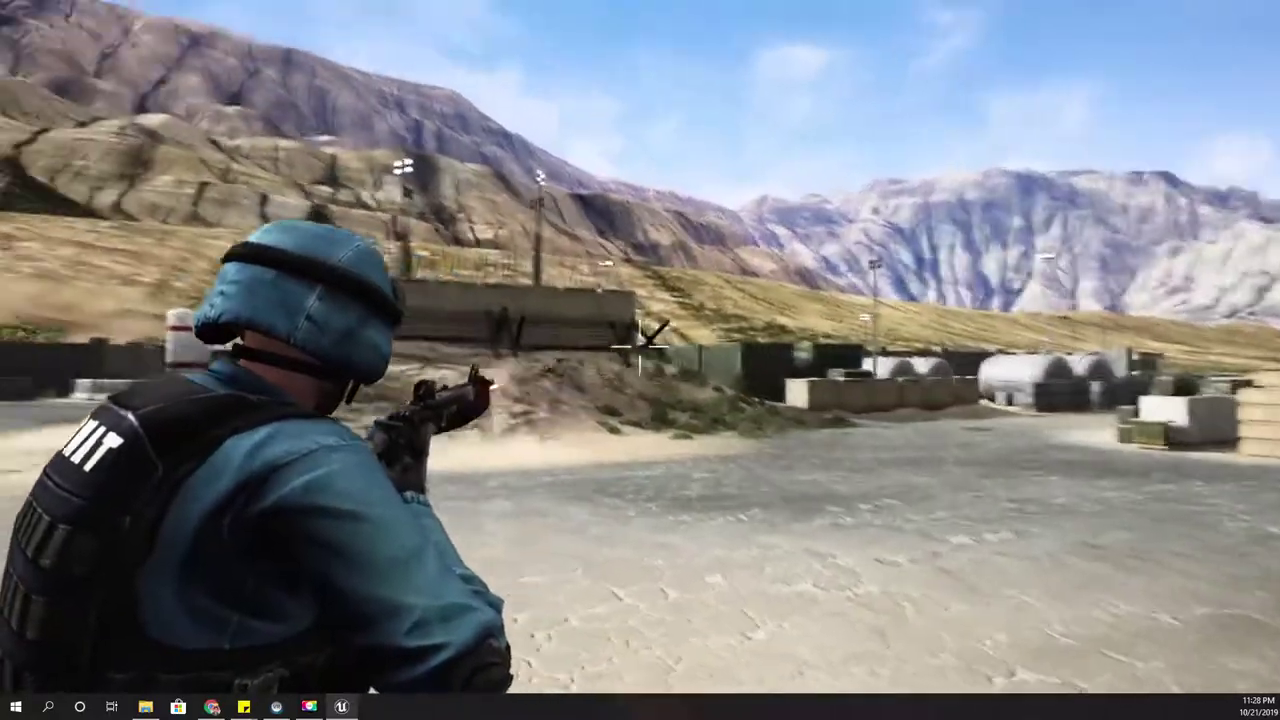
click(640, 347)
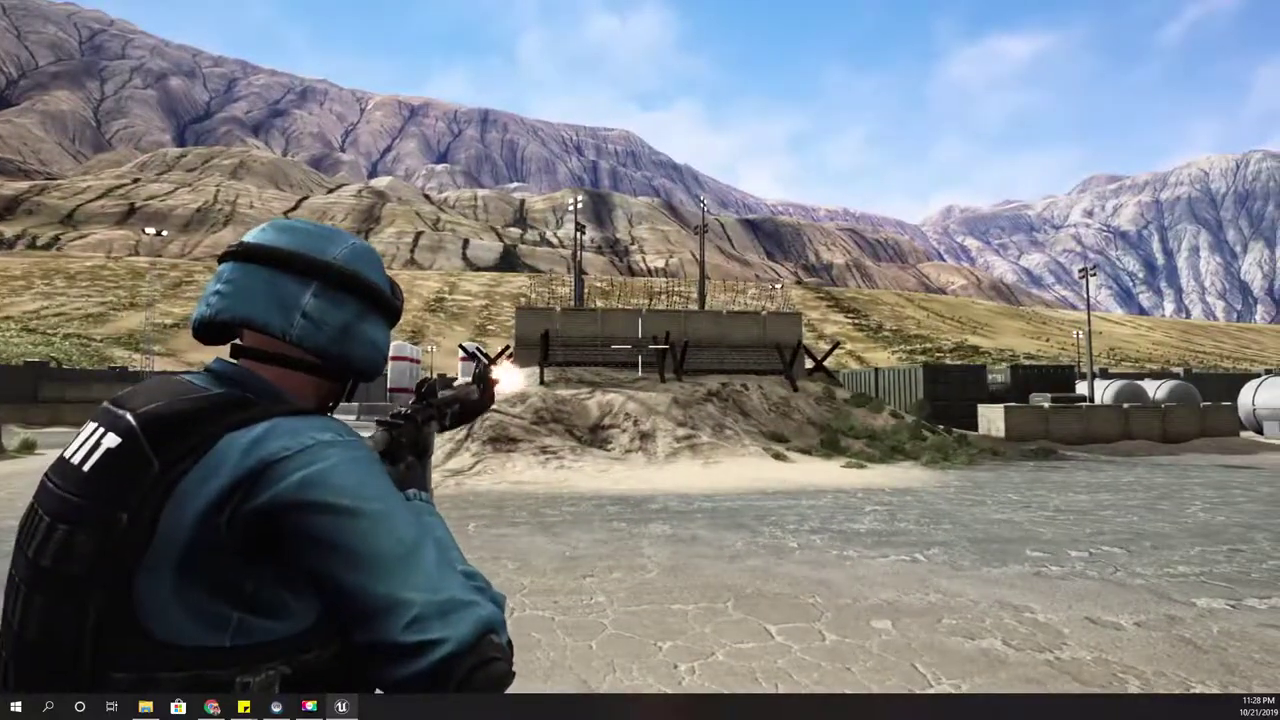
click(640, 347)
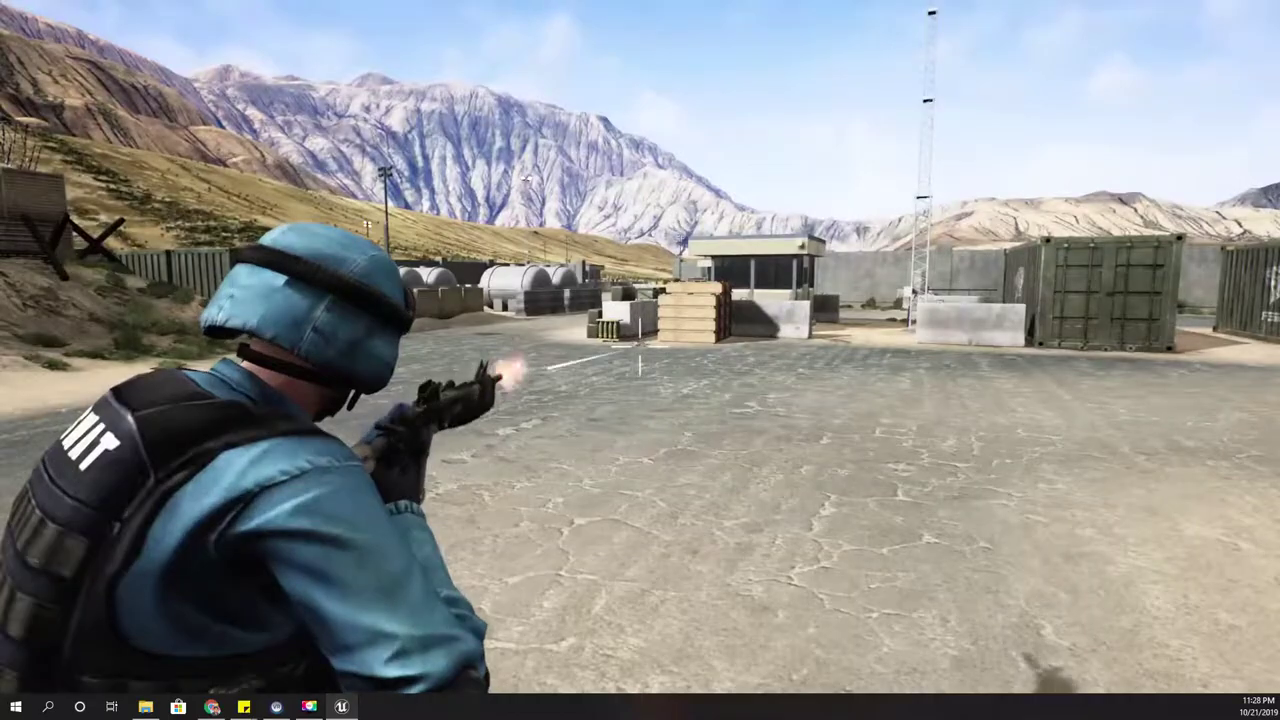
click(640, 347)
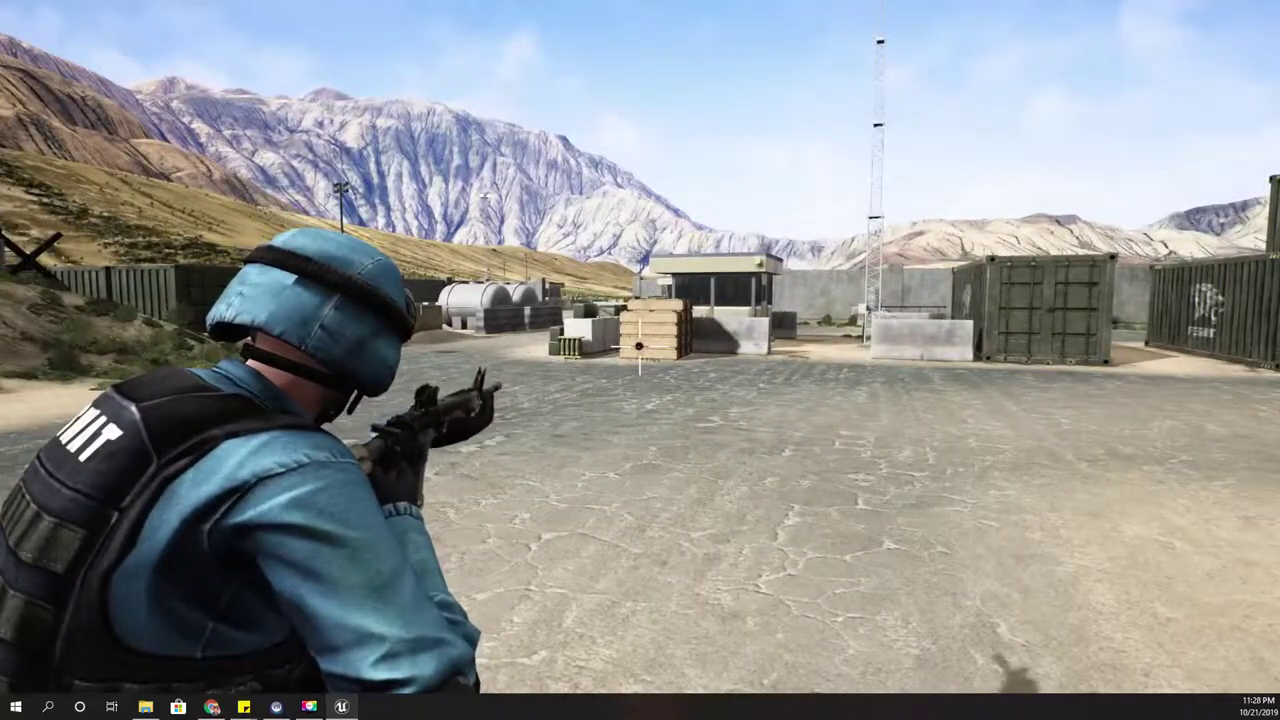
click(640, 345)
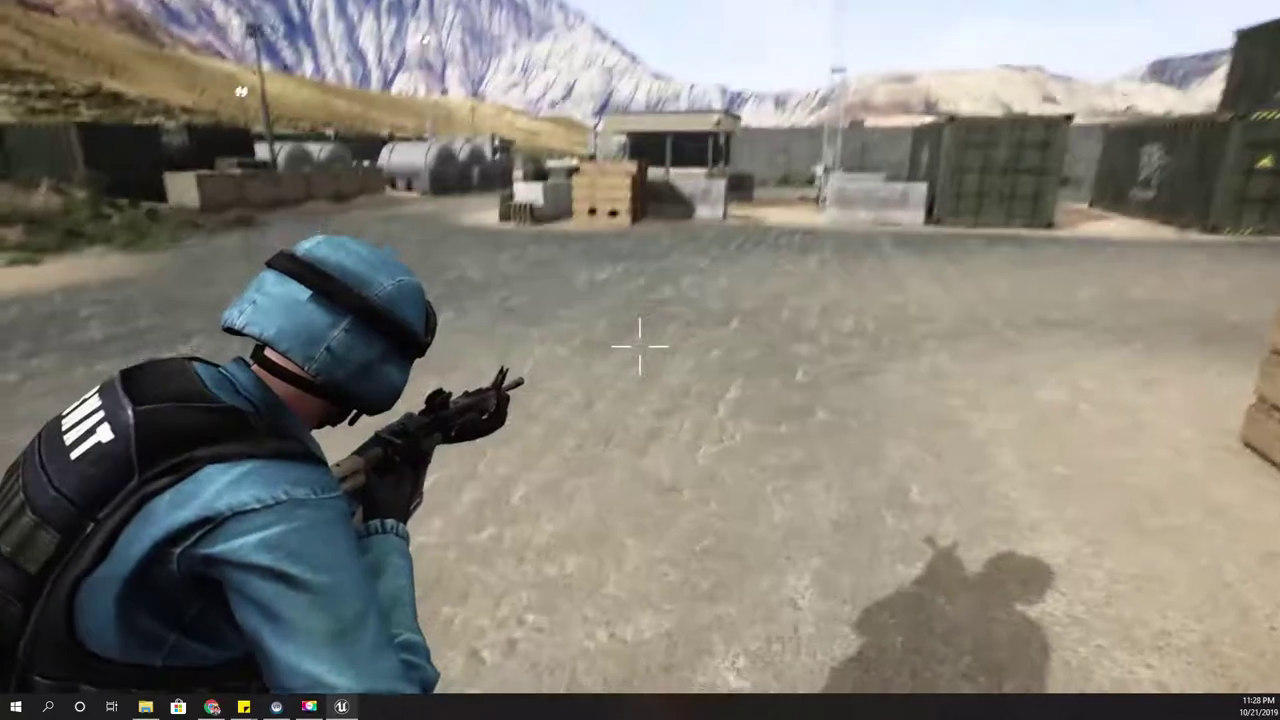
click(640, 345)
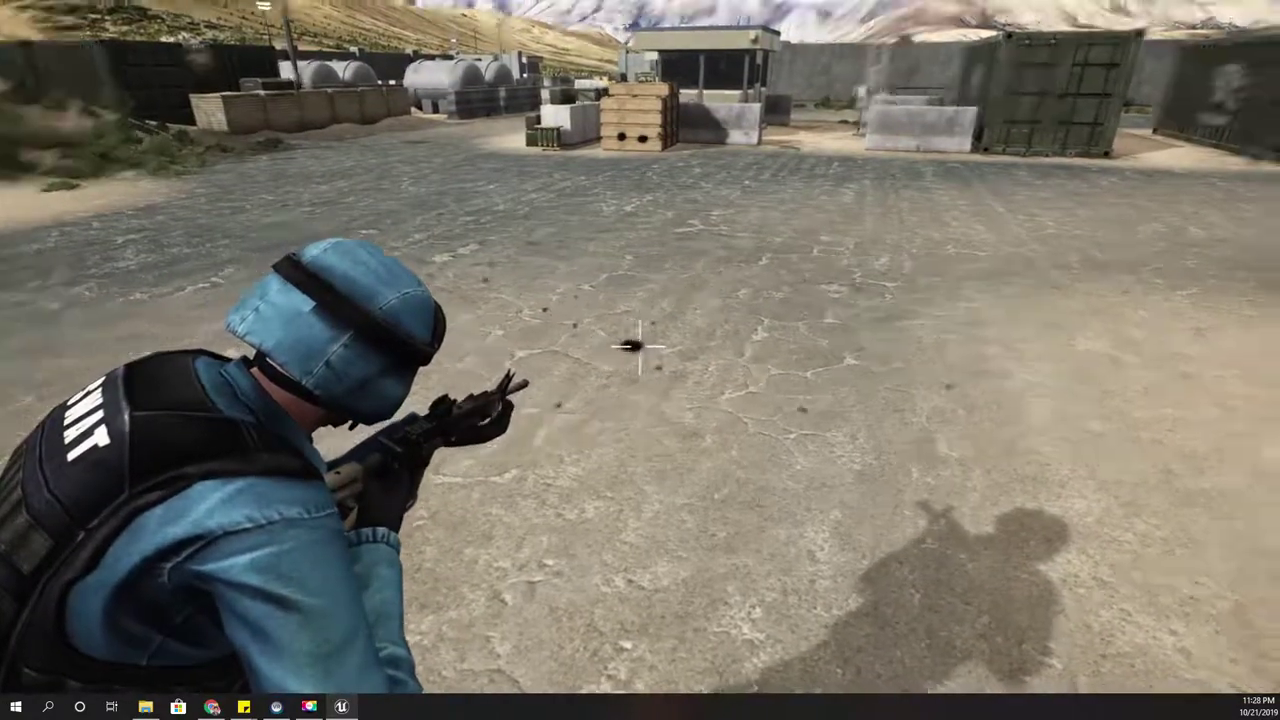
click(640, 345)
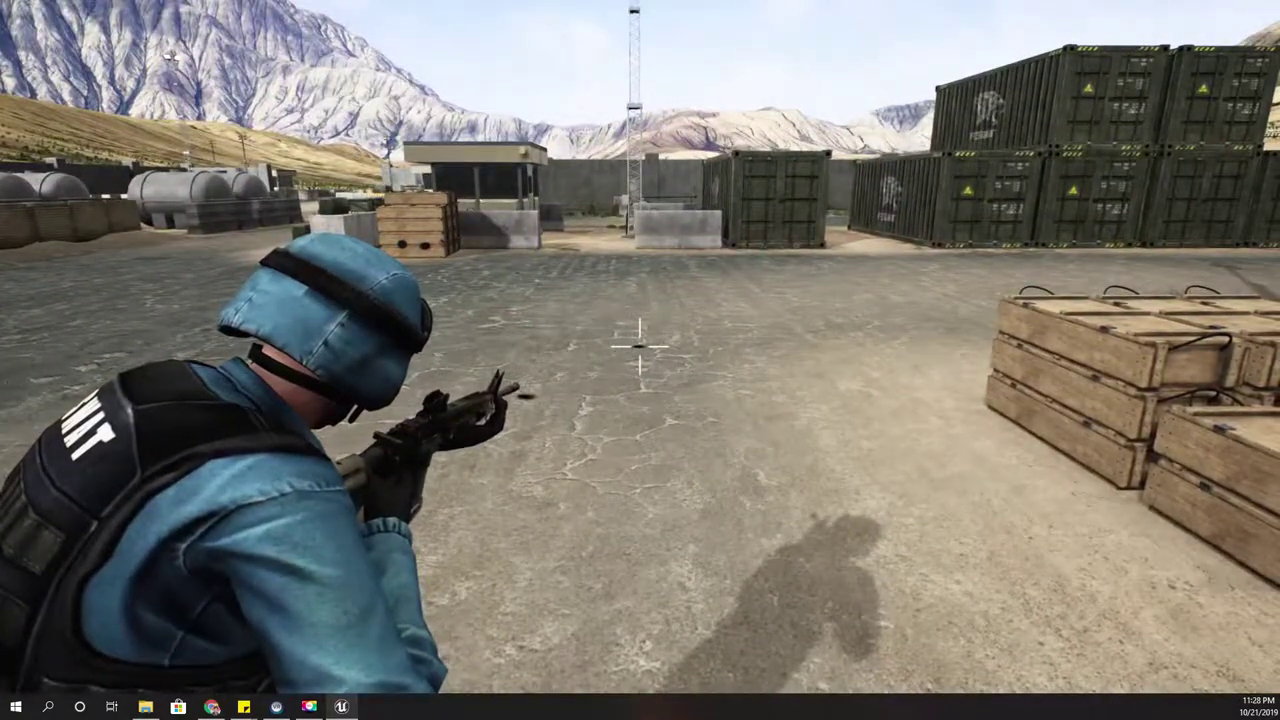
click(640, 345)
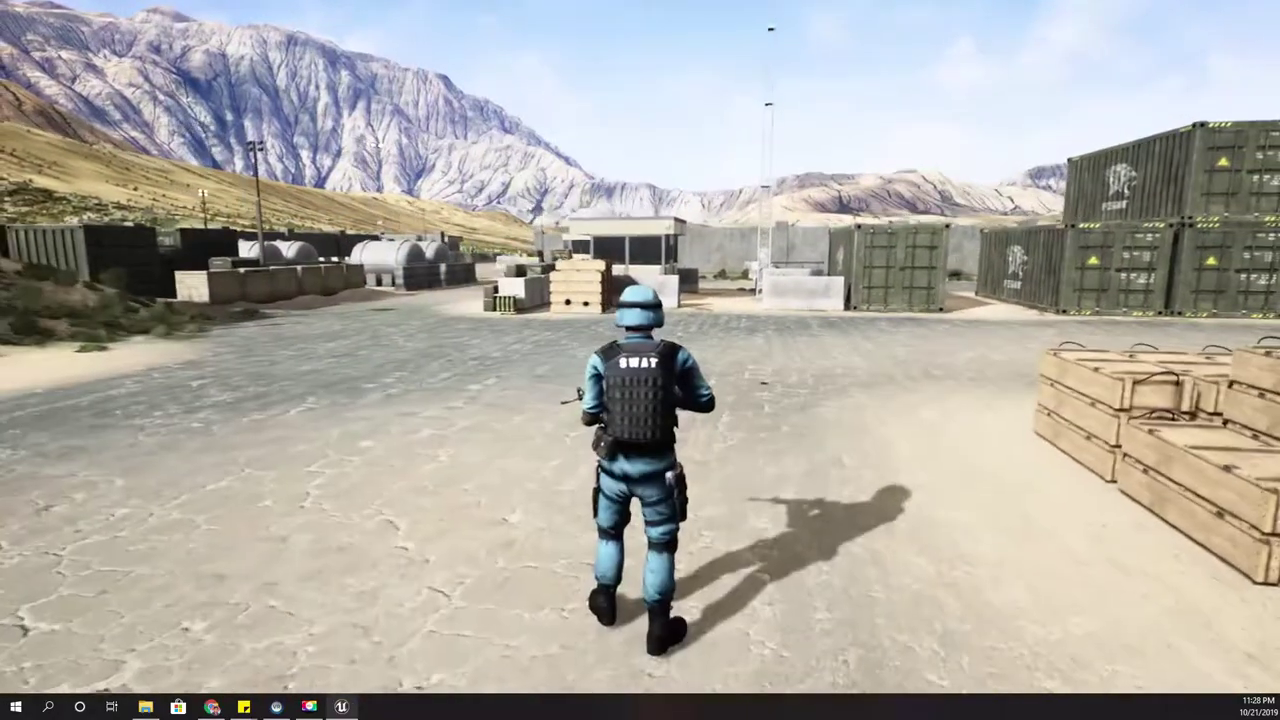
right_click(640, 347)
right_click(640, 345)
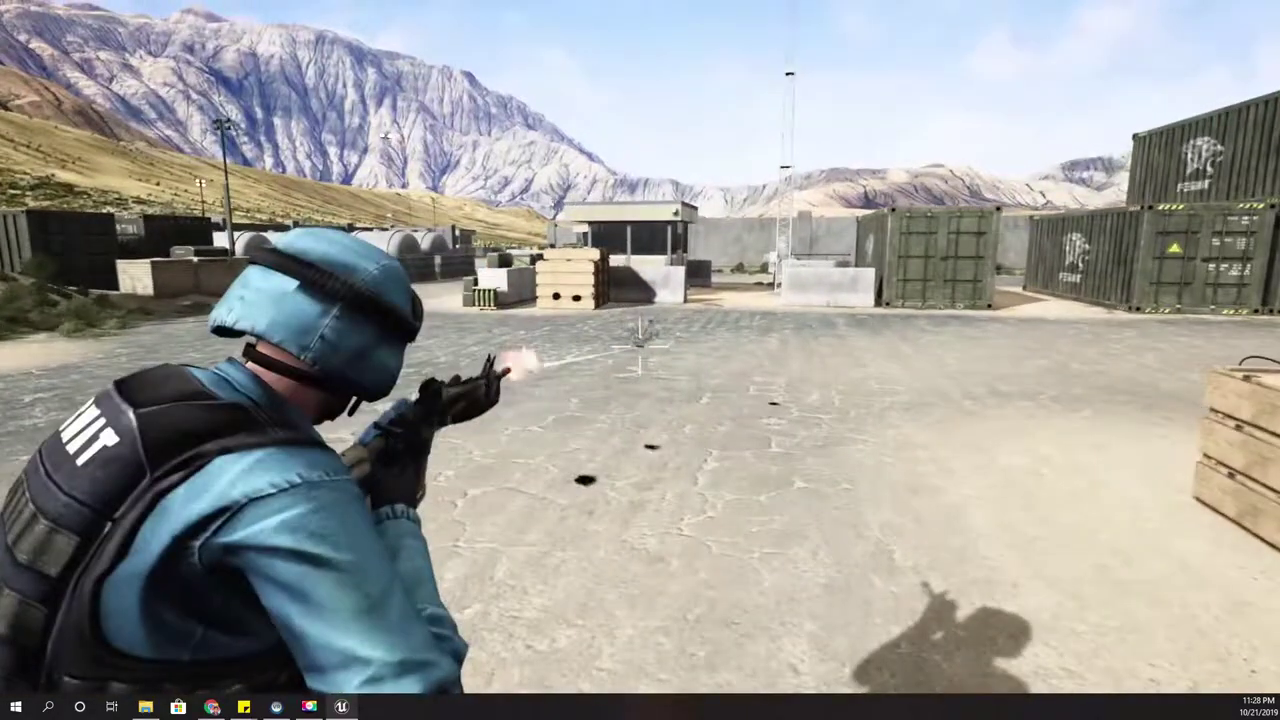
click(640, 345)
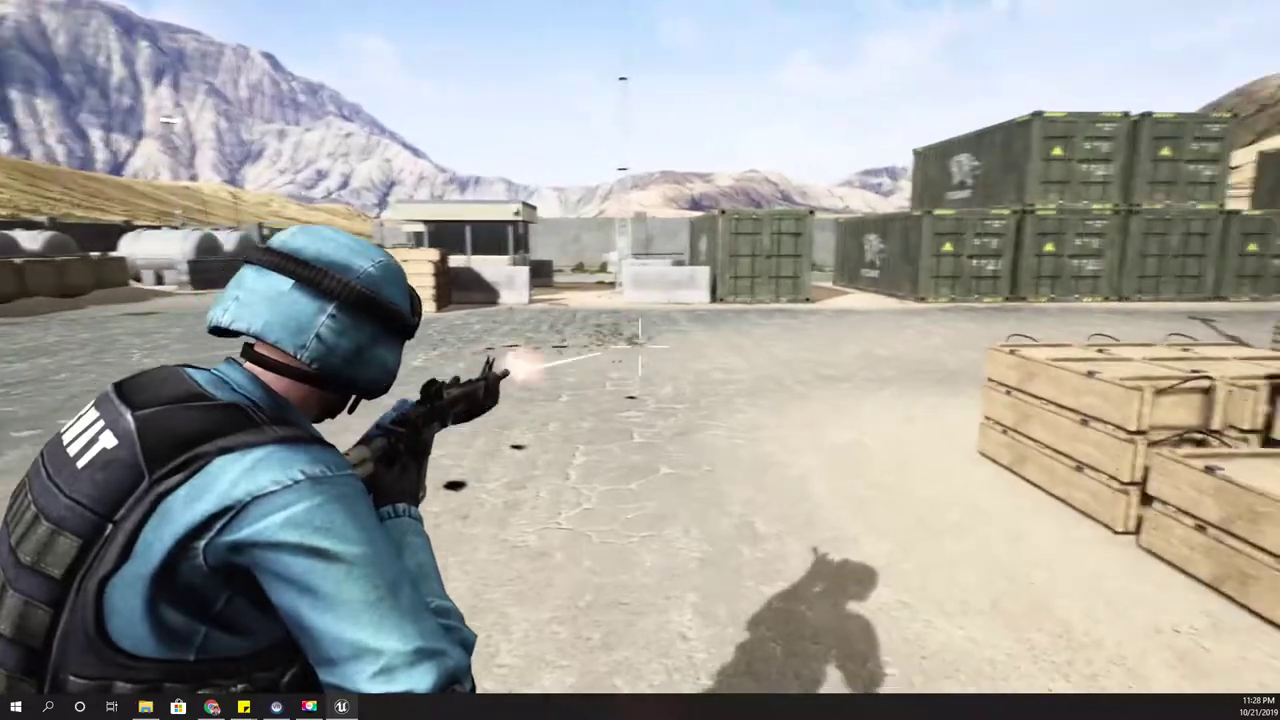
click(640, 347)
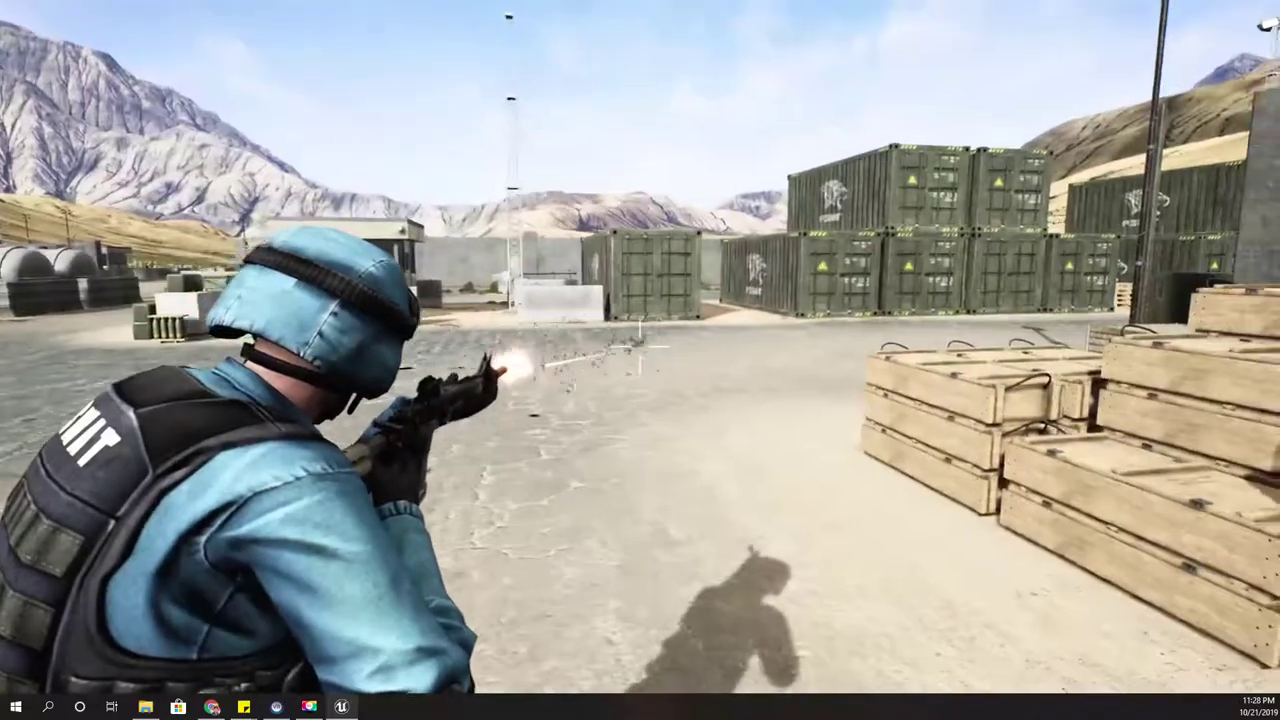
click(640, 347)
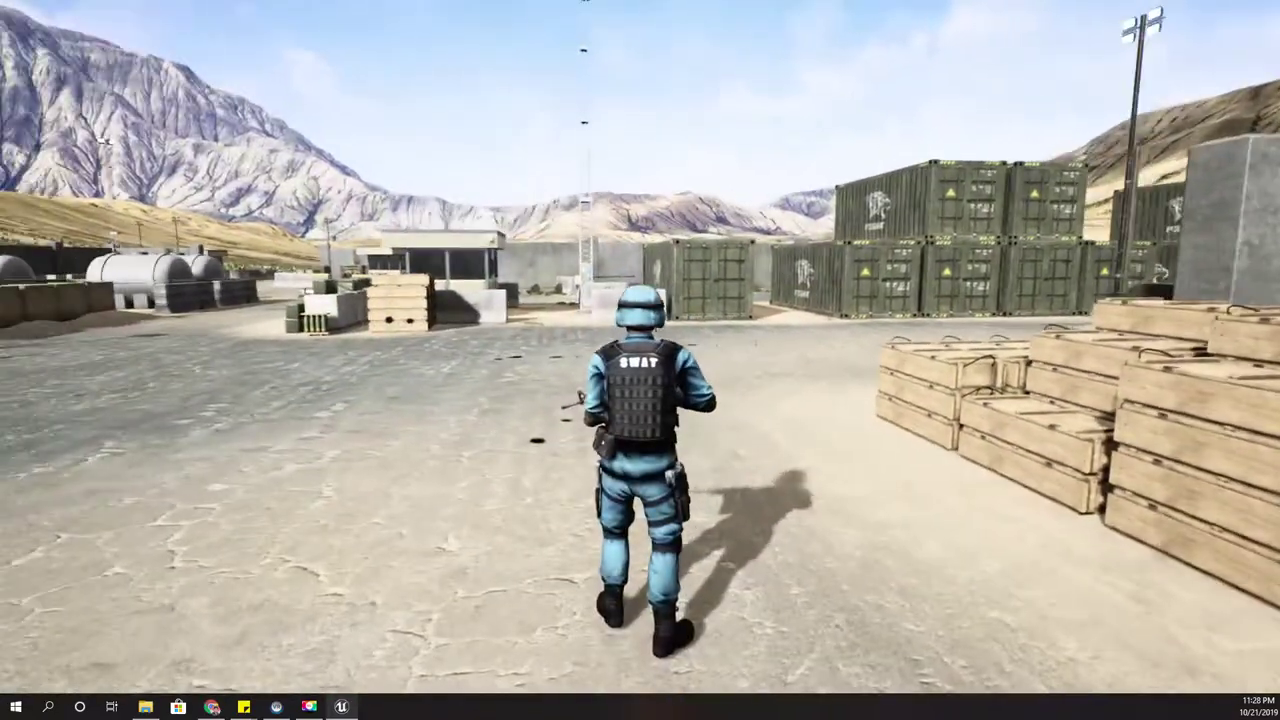
key(Escape)
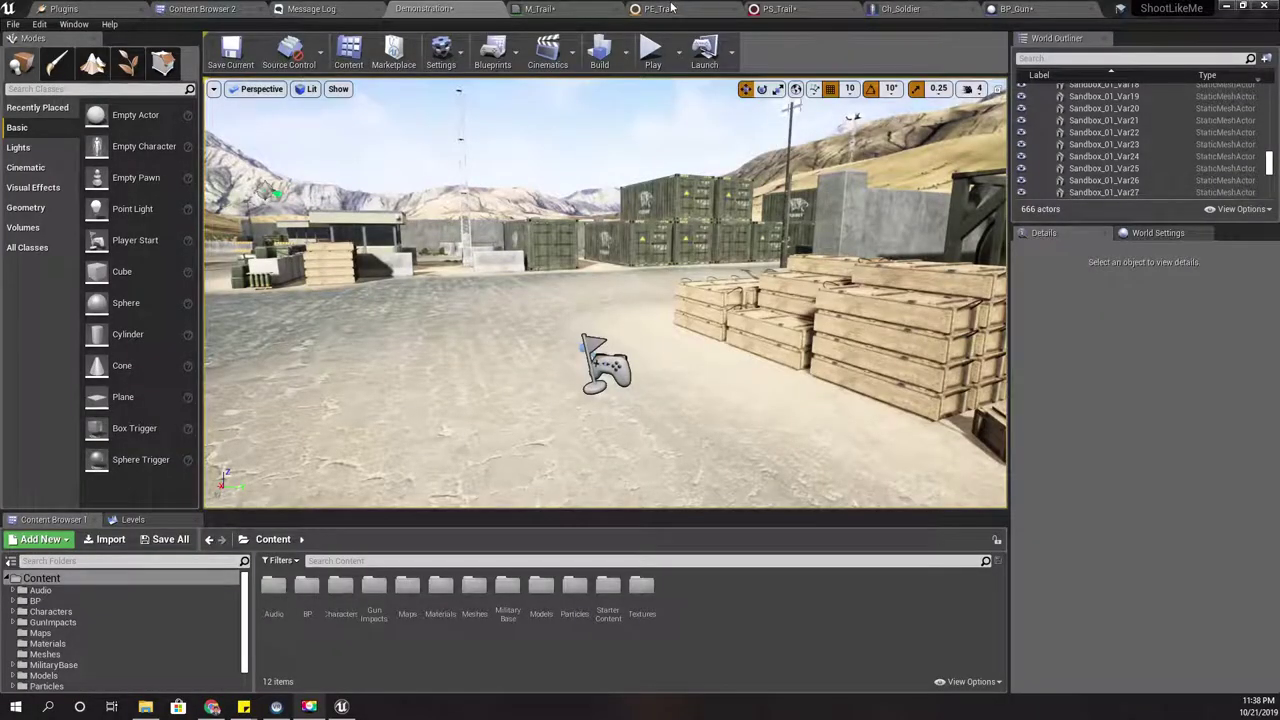
Step: Check the particle Lifetime values in the PE_Trail emitter and replay the Demonstration level in an enlarged viewport
click(660, 9)
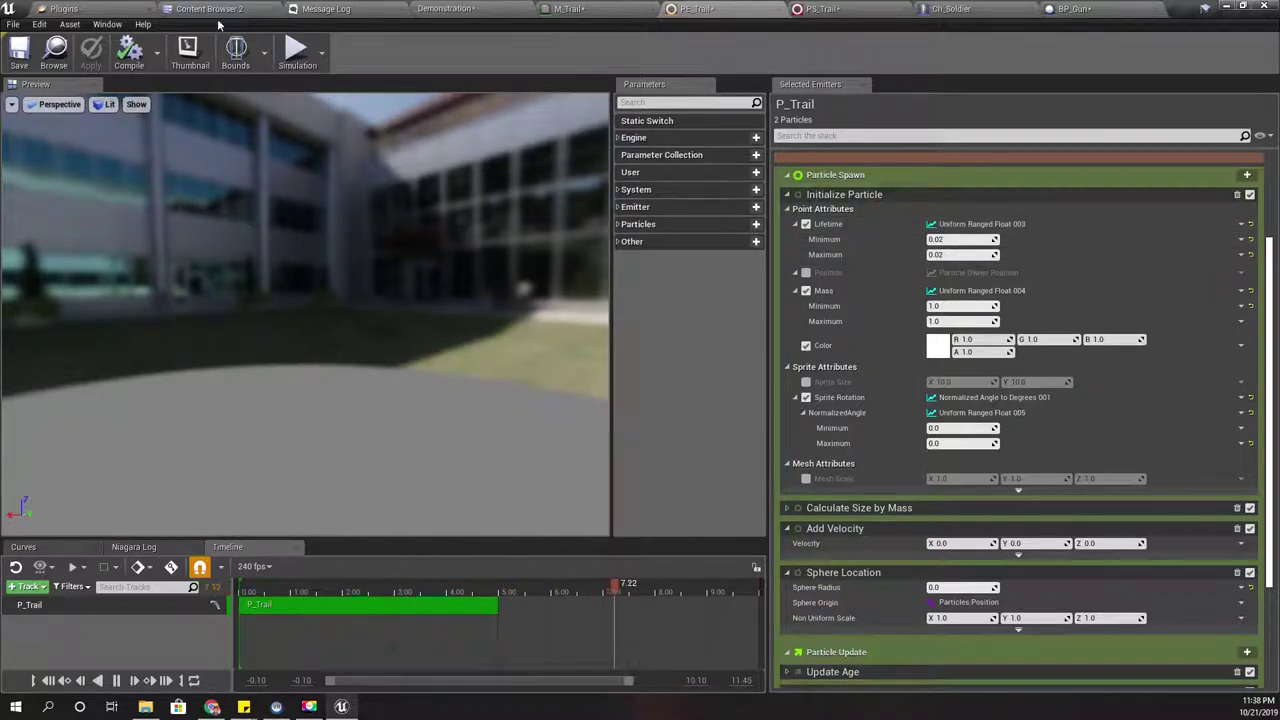
click(446, 9)
right_drag(533, 243, 519, 250)
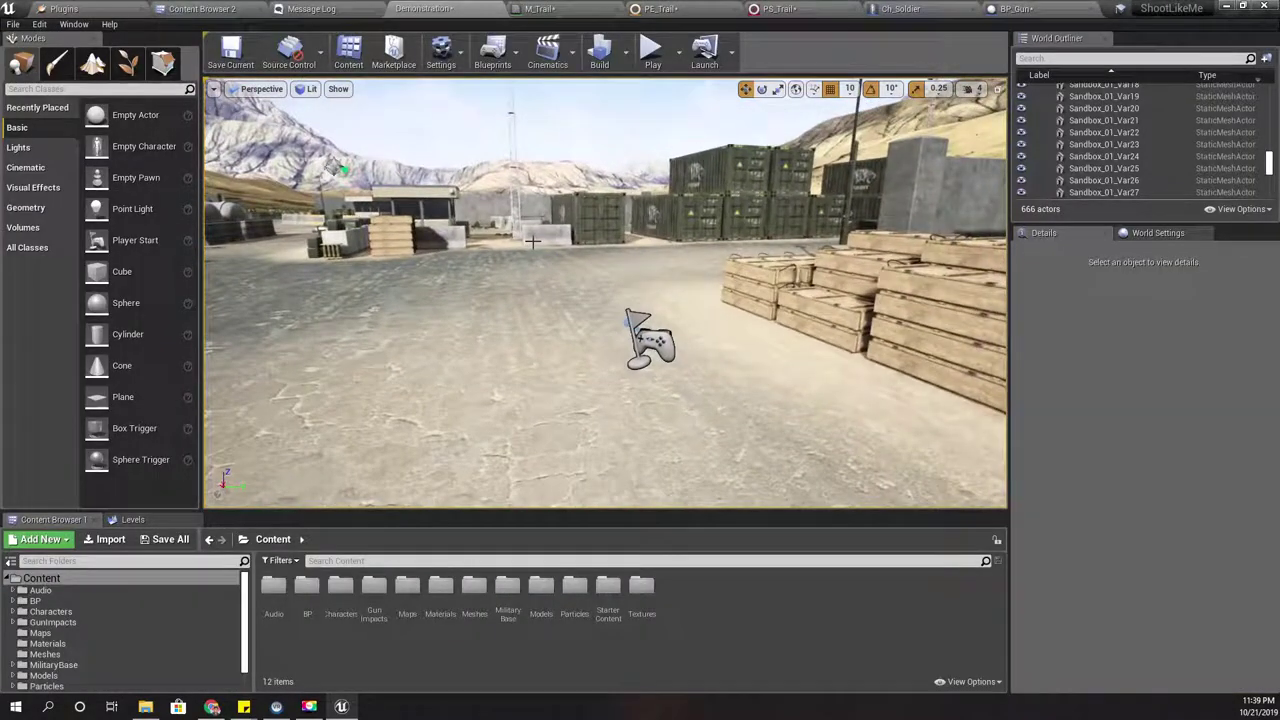
key(F11)
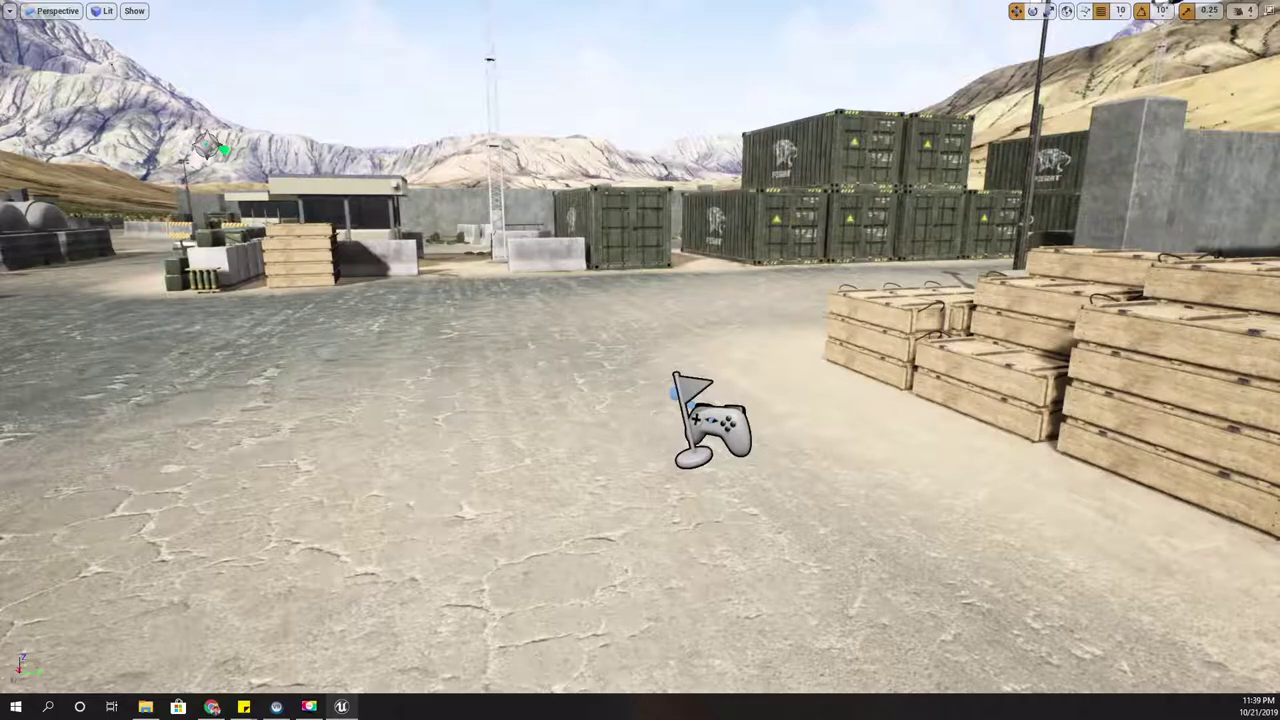
key(alt+p)
Step: Run forward, aim and fire the rifle repeatedly to check the trail with the 0.02 particle lifetime, ending the play session when done
key(w)
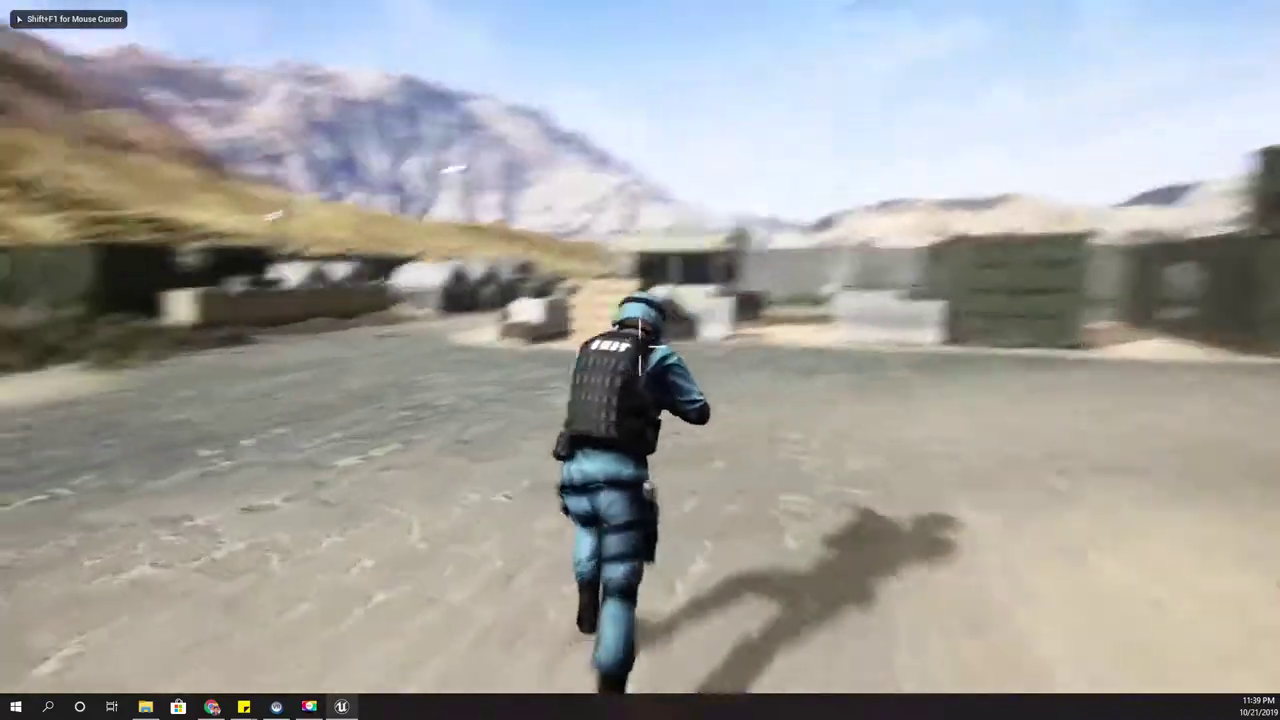
right_click(640, 347)
click(640, 347)
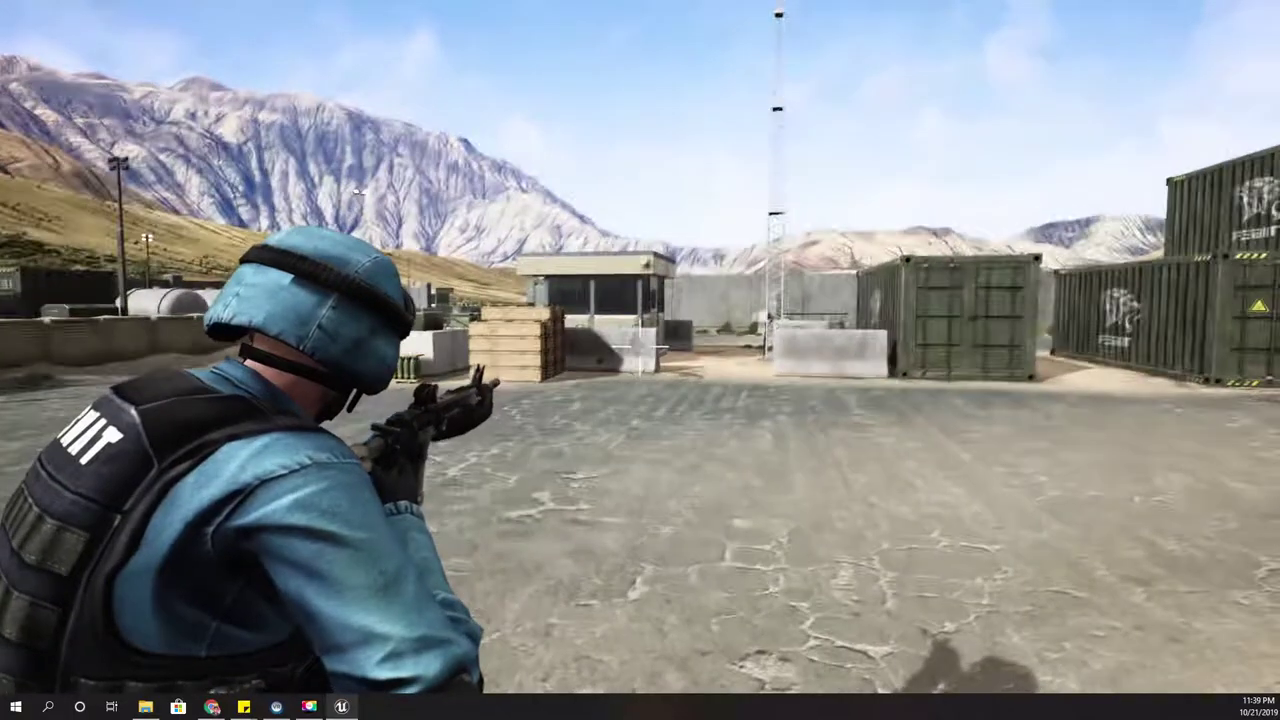
click(641, 347)
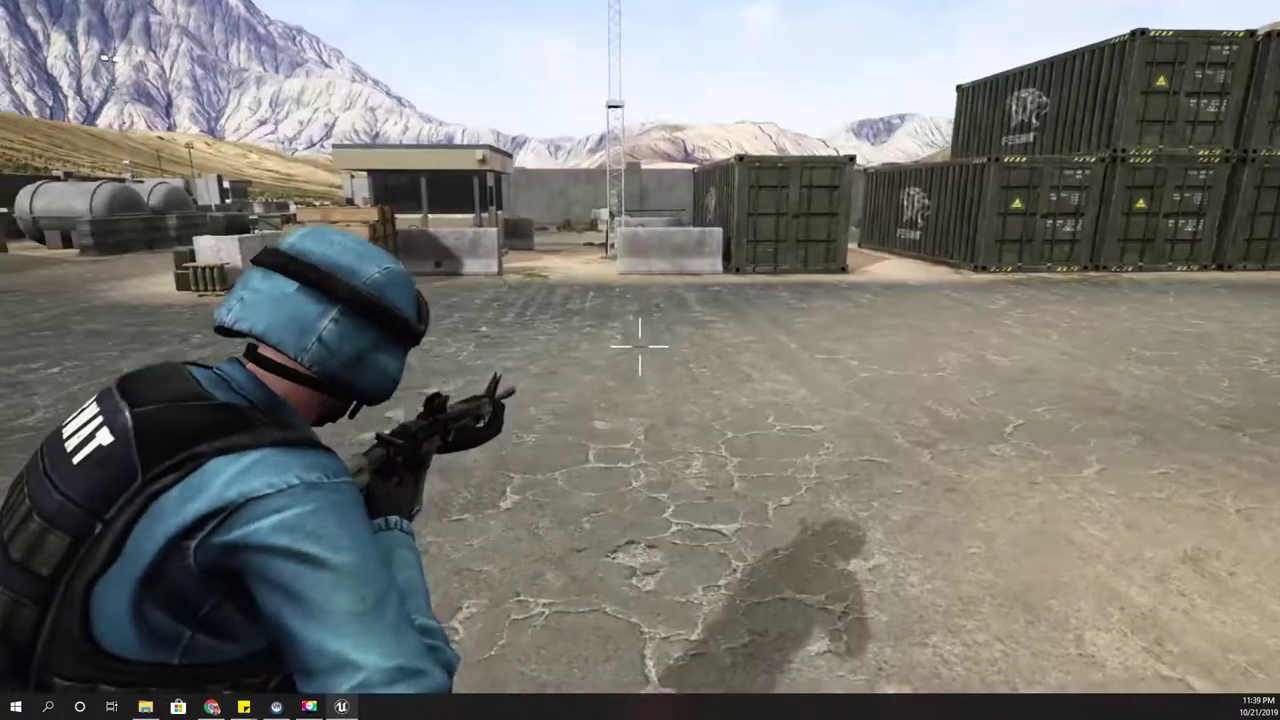
click(640, 347)
click(640, 347)
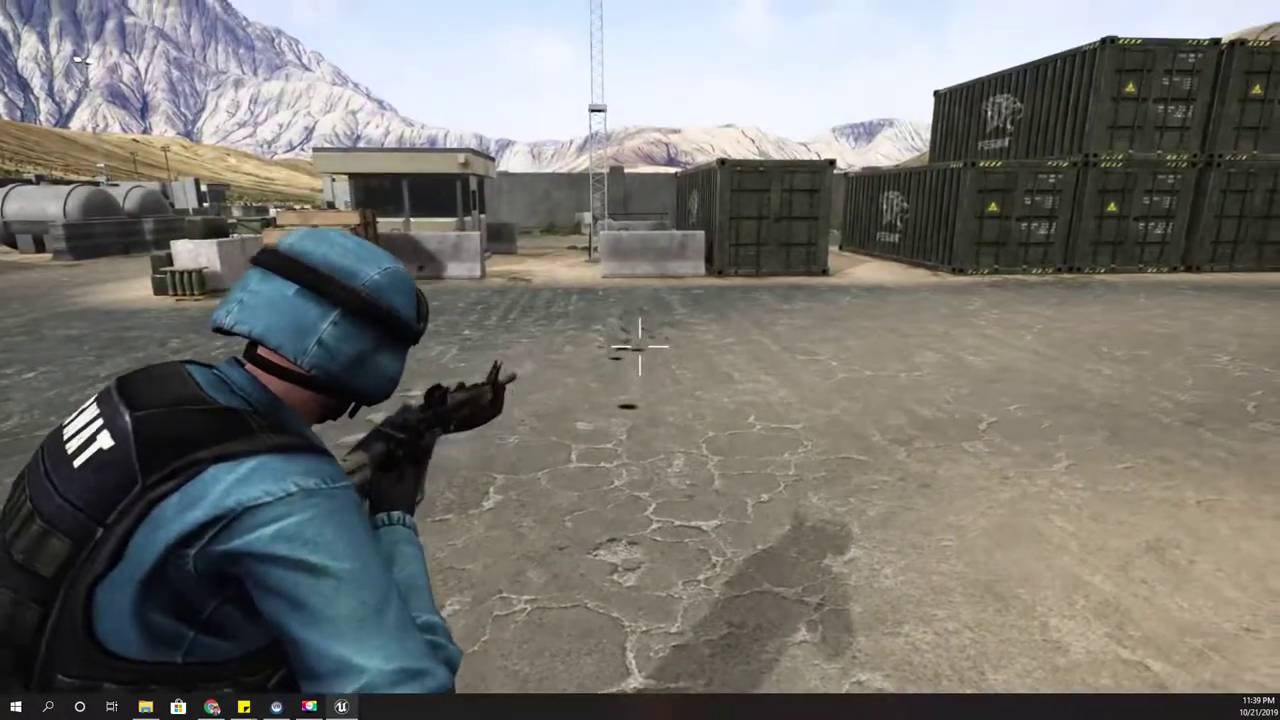
right_drag(640, 347, 640, 347)
click(640, 347)
click(640, 347)
click(640, 347)
click(640, 347)
click(640, 347)
click(640, 347)
key(Escape)
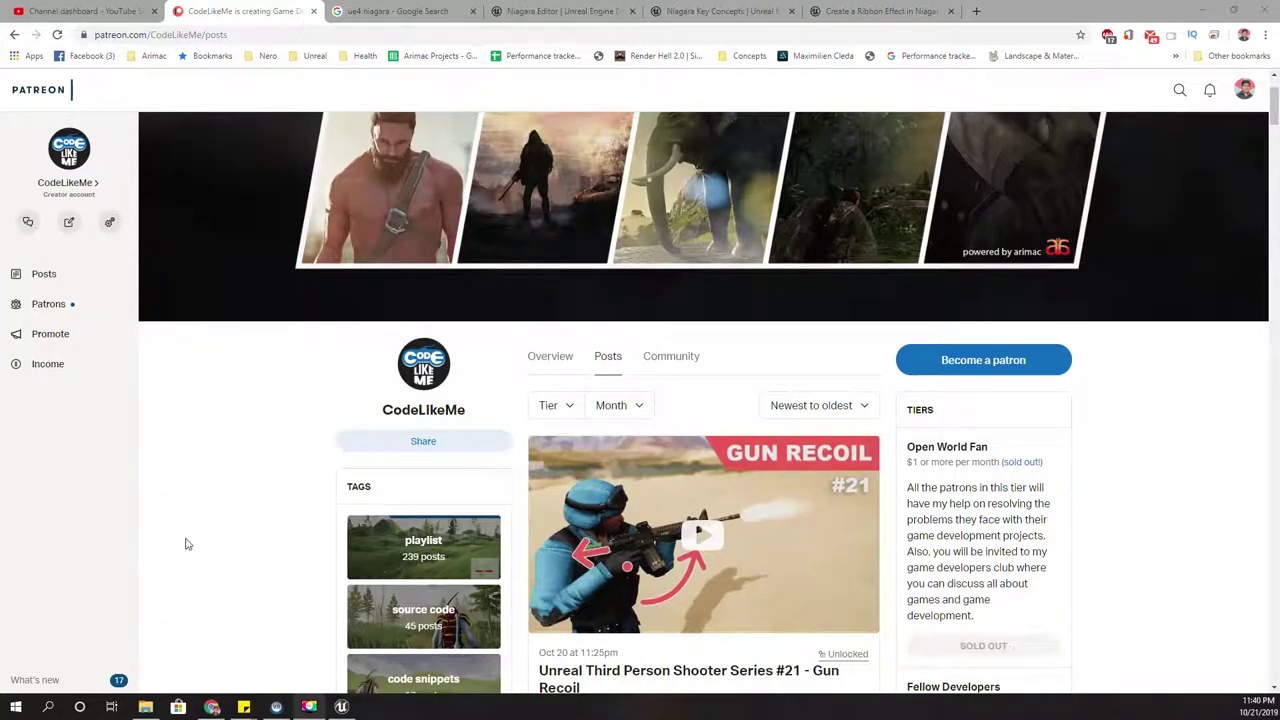
Step: Browse the tutorial posts, tags and membership tiers on the CodeLikeMe Patreon page
scroll(343, 461, down, 1)
scroll(360, 462, down, 1)
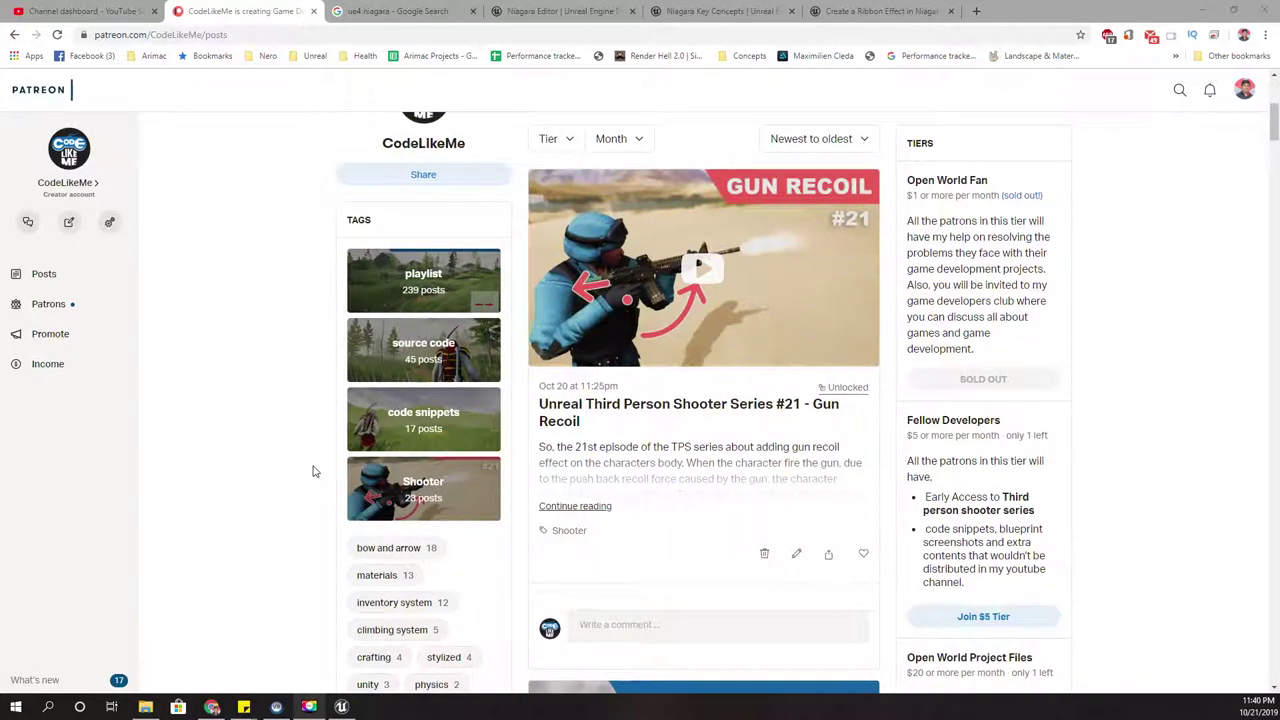
scroll(424, 416, down, 1)
scroll(424, 416, up, 1)
scroll(423, 415, down, 4)
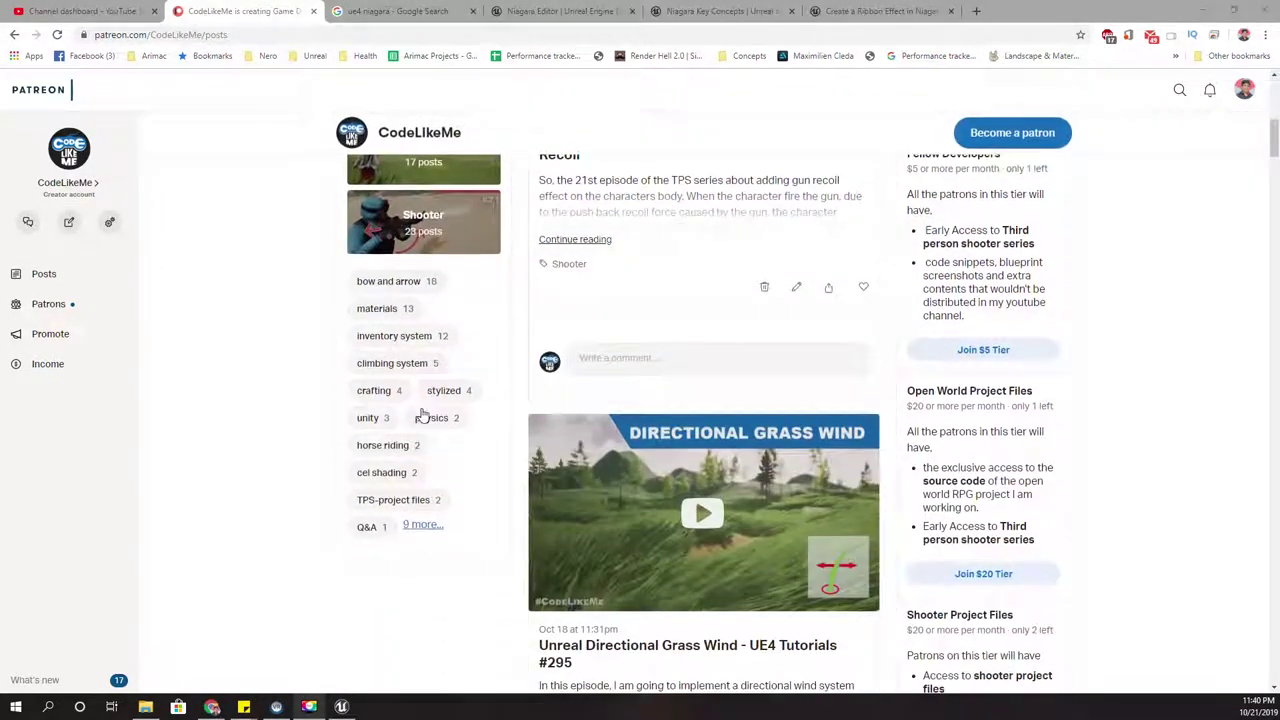
scroll(425, 415, down, 2)
scroll(445, 416, down, 5)
scroll(447, 417, down, 3)
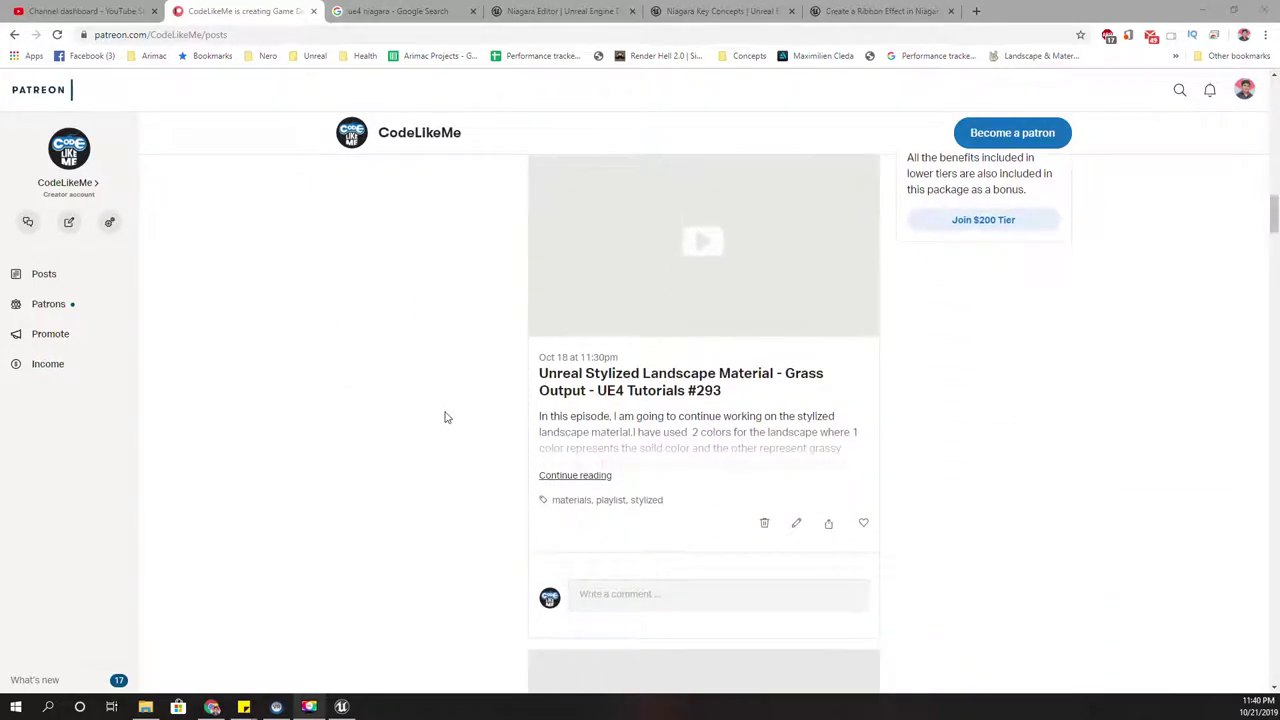
scroll(455, 420, up, 7)
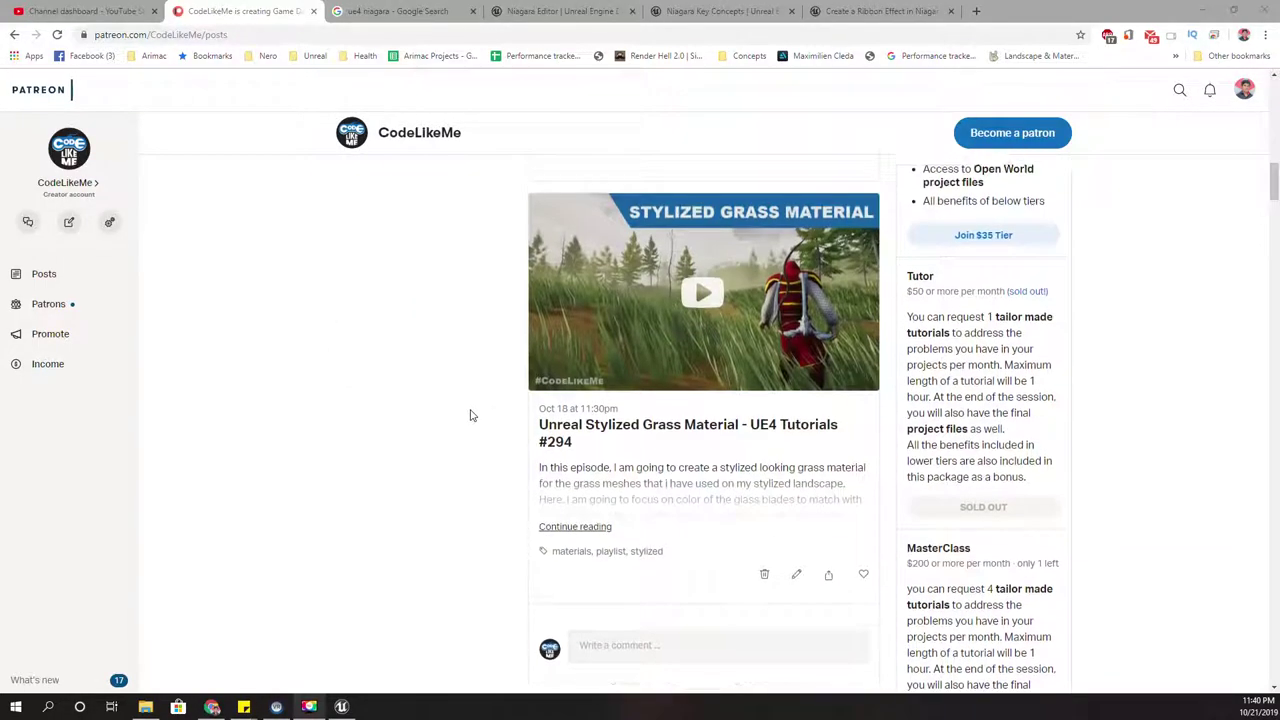